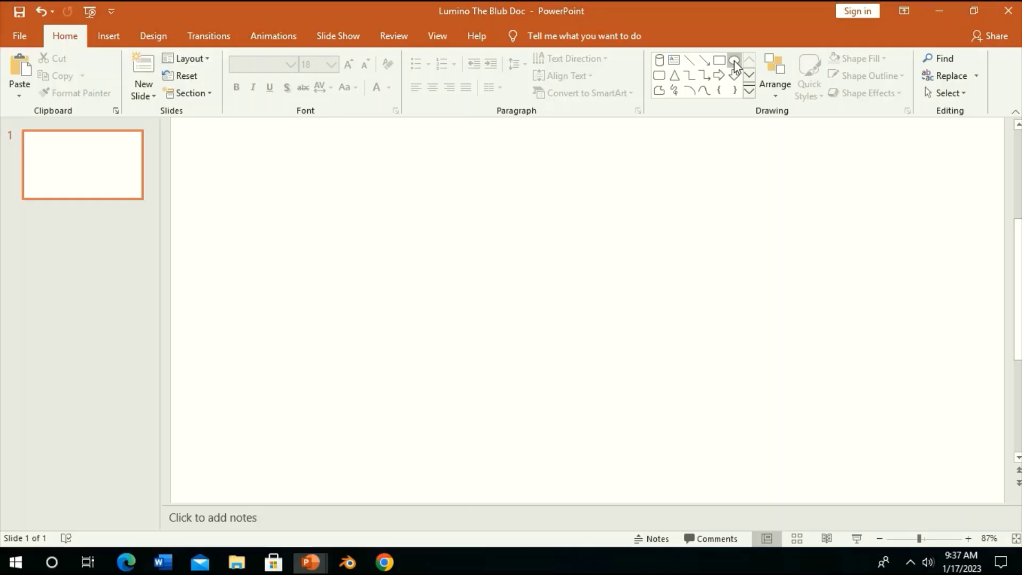
# - Choose the Oval shape from the Home tab's Drawing shapes gallery
pyautogui.click(734, 61)
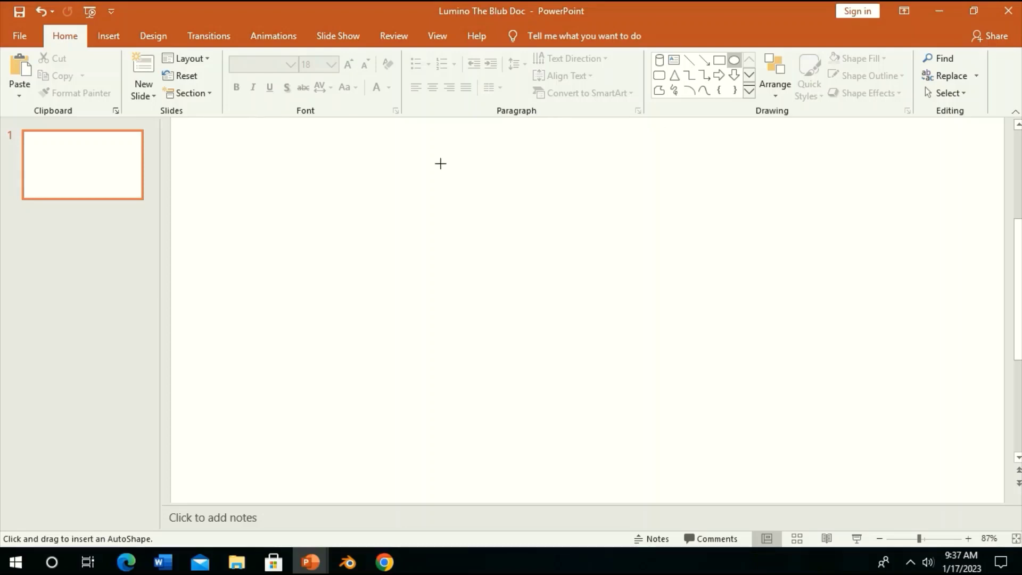
# - Draw a large circle and a Can shape beneath it, then union them into one bulb shape
pyautogui.moveTo(404, 172); pyautogui.dragTo(582, 352)
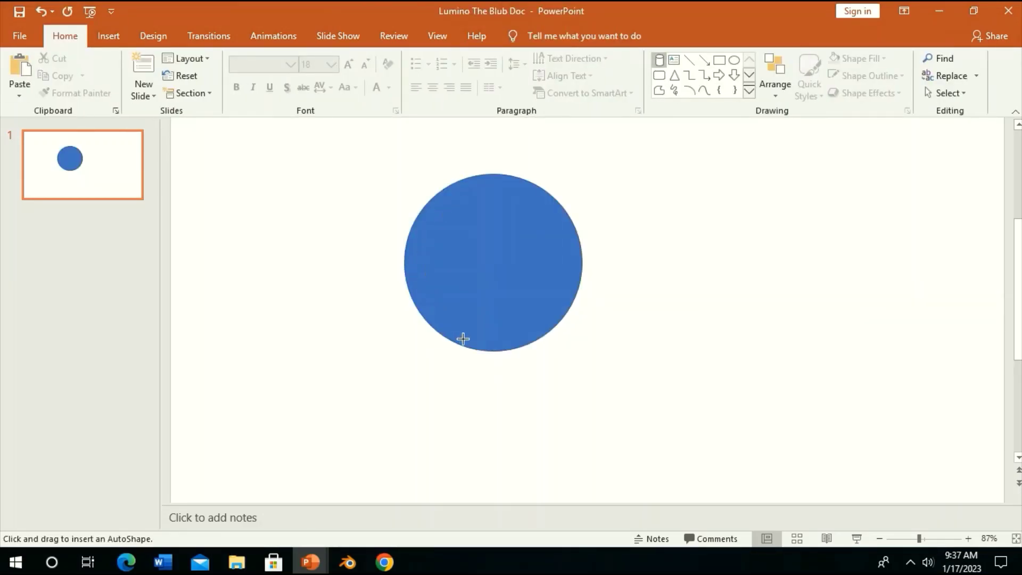
pyautogui.moveTo(466, 338); pyautogui.dragTo(522, 427)
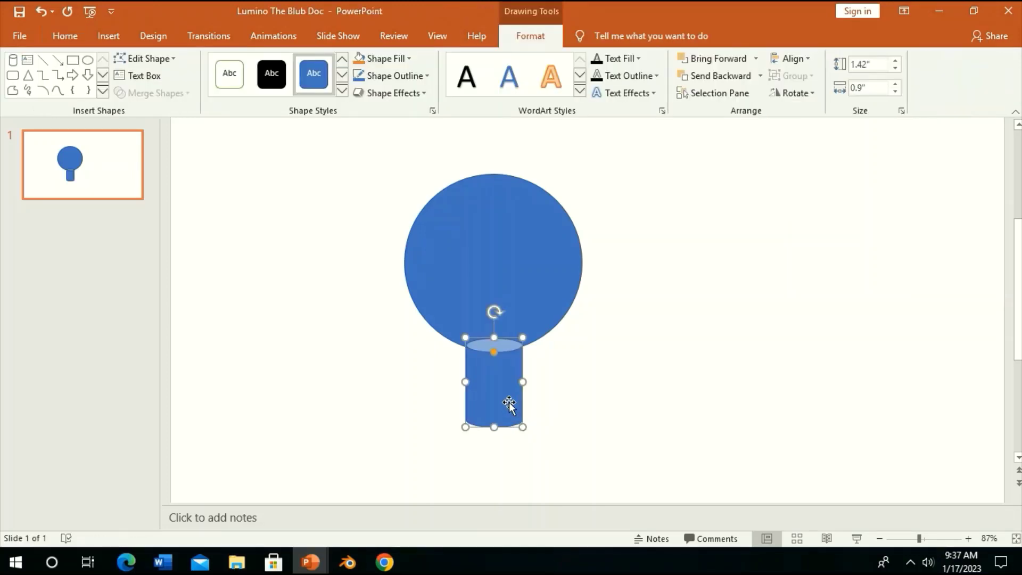
pyautogui.moveTo(521, 381)
pyautogui.mouseDown()
pyautogui.moveTo(531, 380)
pyautogui.moveTo(495, 365)
pyautogui.moveTo(521, 364)
pyautogui.moveTo(493, 368)
pyautogui.mouseUp()
pyautogui.keyDown('shift'); pyautogui.click(531, 292); pyautogui.keyUp('shift')
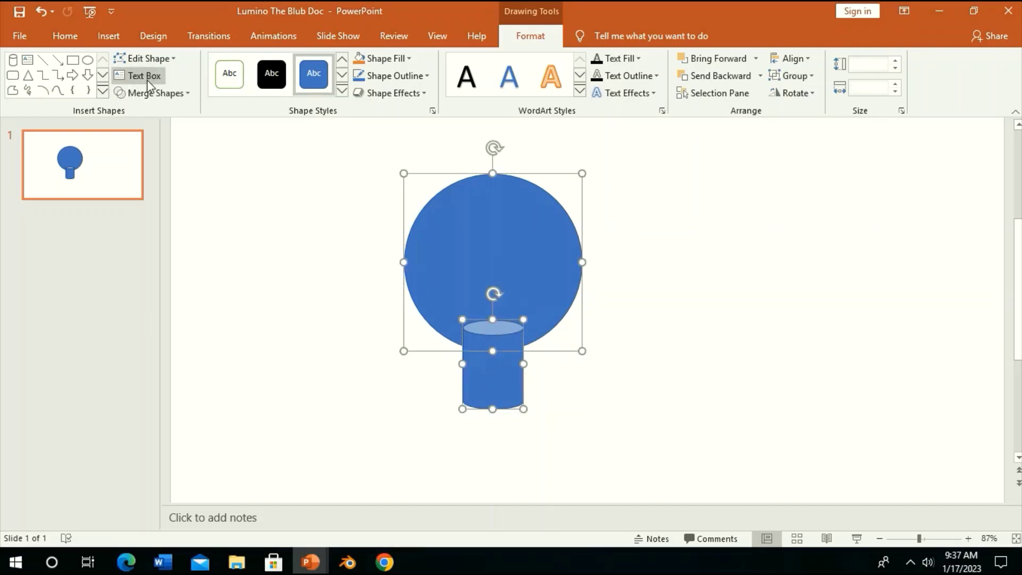
pyautogui.click(153, 98)
pyautogui.click(155, 110)
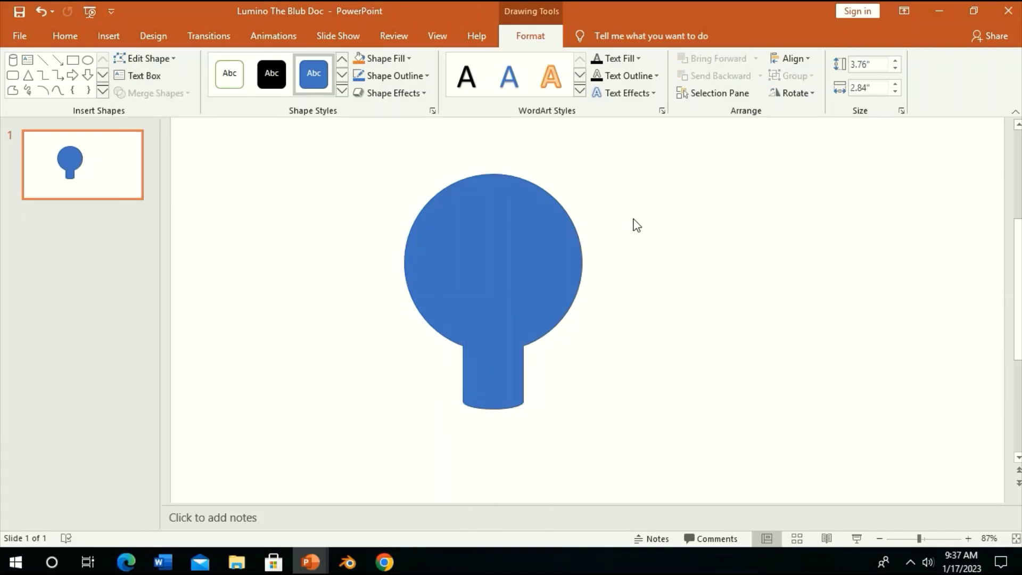
# - Paste a duplicate of the bulb aligned exactly over the original
pyautogui.hotkey('ctrl', 'c')
pyautogui.hotkey('ctrl', 'v')
pyautogui.moveTo(520, 235); pyautogui.dragTo(514, 230)
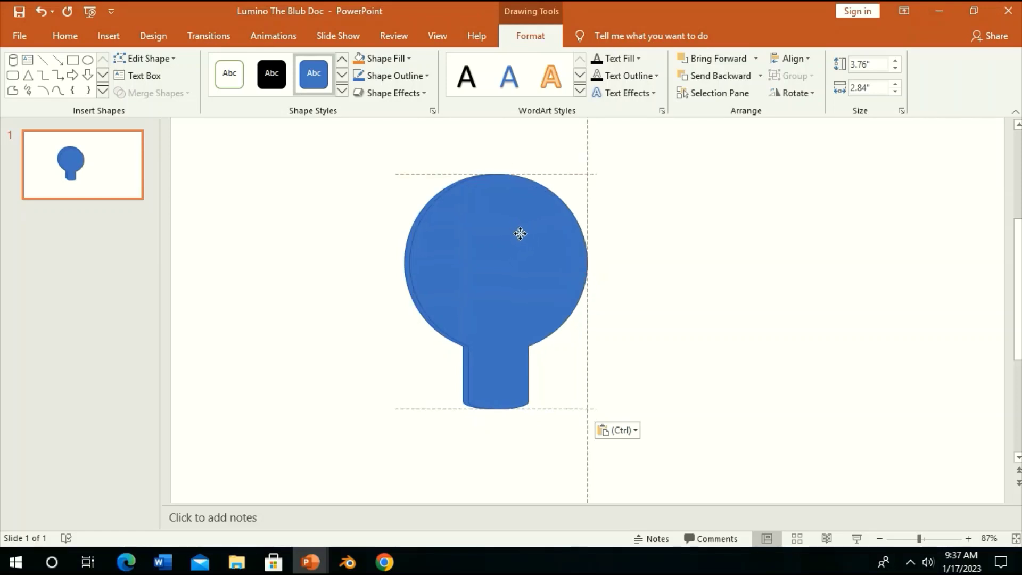
pyautogui.click(580, 144)
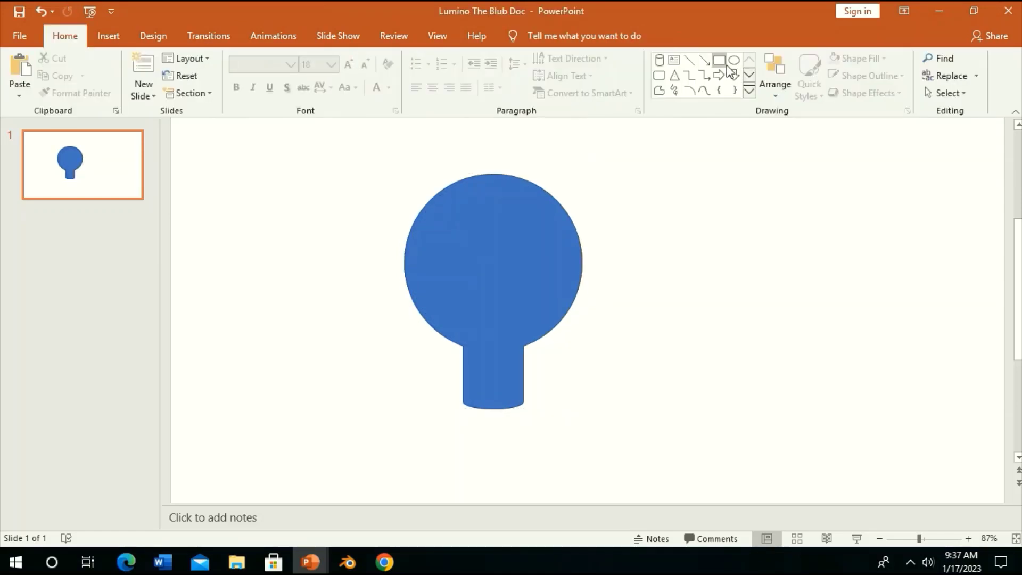
# - Subtract a wide ellipse over the glass to leave a separate stem piece, then zoom into the base
pyautogui.click(734, 61)
pyautogui.moveTo(660, 146); pyautogui.dragTo(319, 357)
pyautogui.keyDown('shift'); pyautogui.click(481, 387); pyautogui.keyUp('shift')
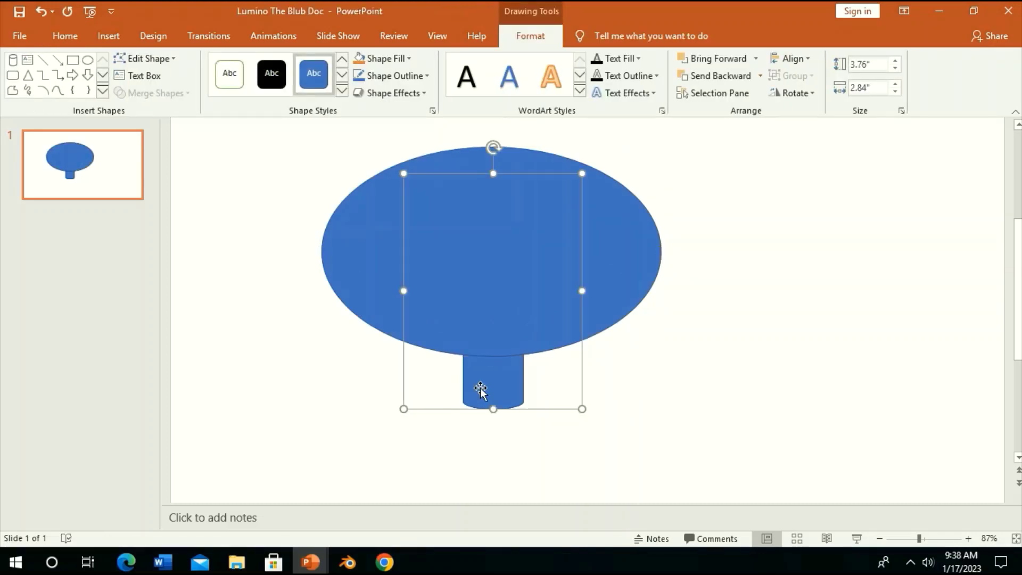
pyautogui.click(152, 93)
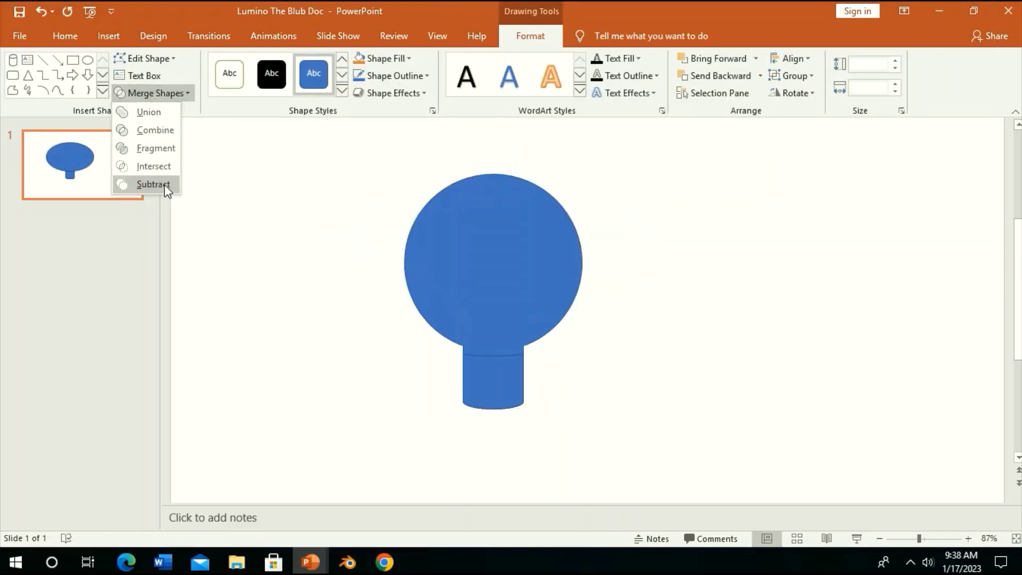
pyautogui.click(161, 184)
pyautogui.click(934, 539)
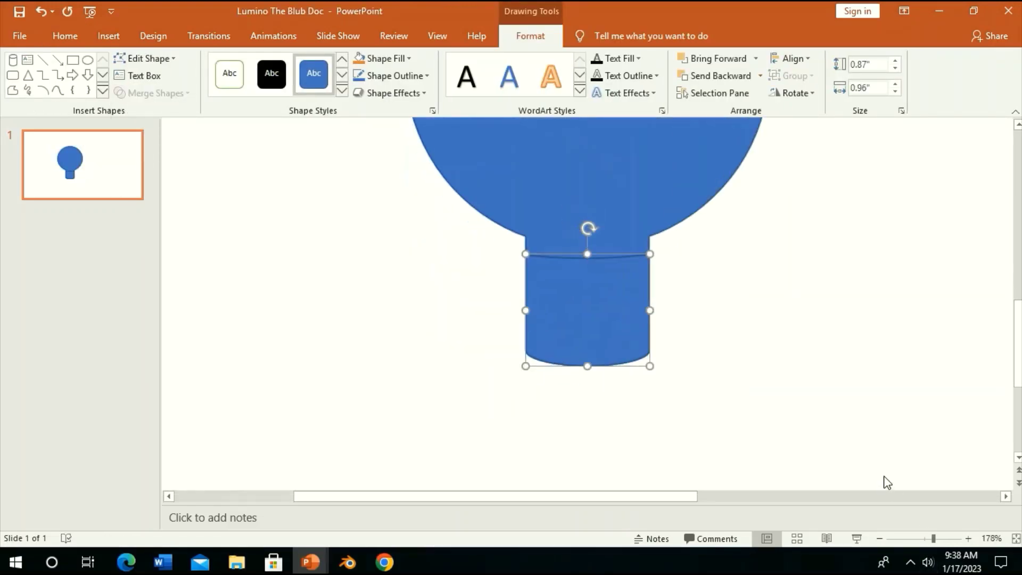
pyautogui.click(938, 539)
pyautogui.click(737, 246)
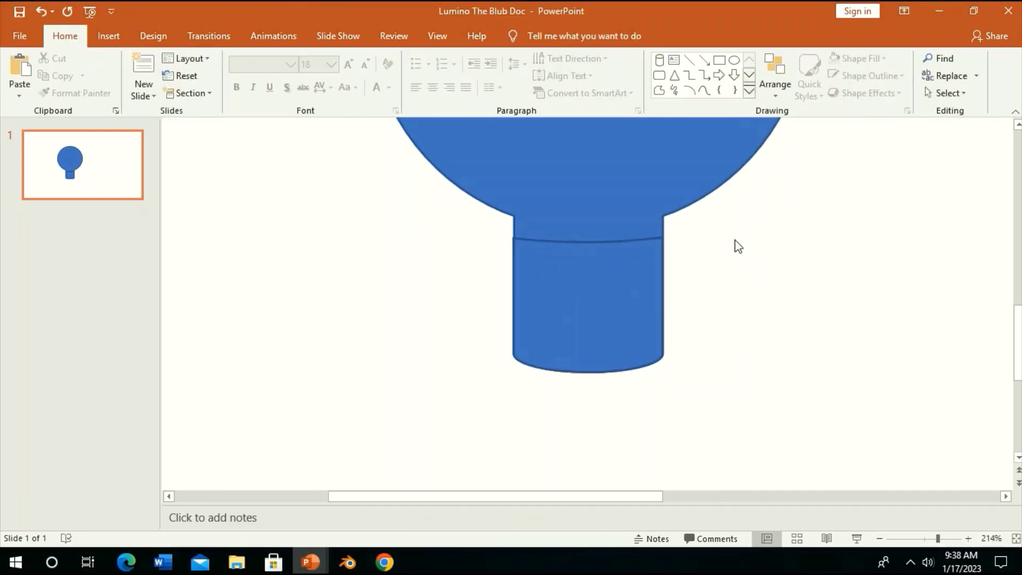
# - Draw a rectangle and resize it into a thin strip across the bulb's base
pyautogui.click(716, 63)
pyautogui.moveTo(513, 260); pyautogui.dragTo(668, 413)
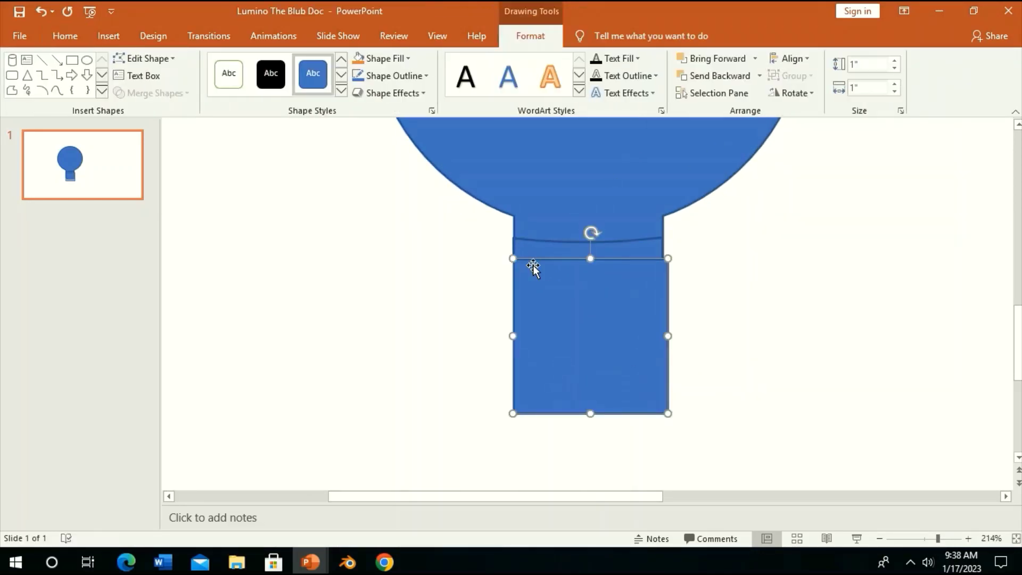
pyautogui.moveTo(668, 258); pyautogui.dragTo(663, 258)
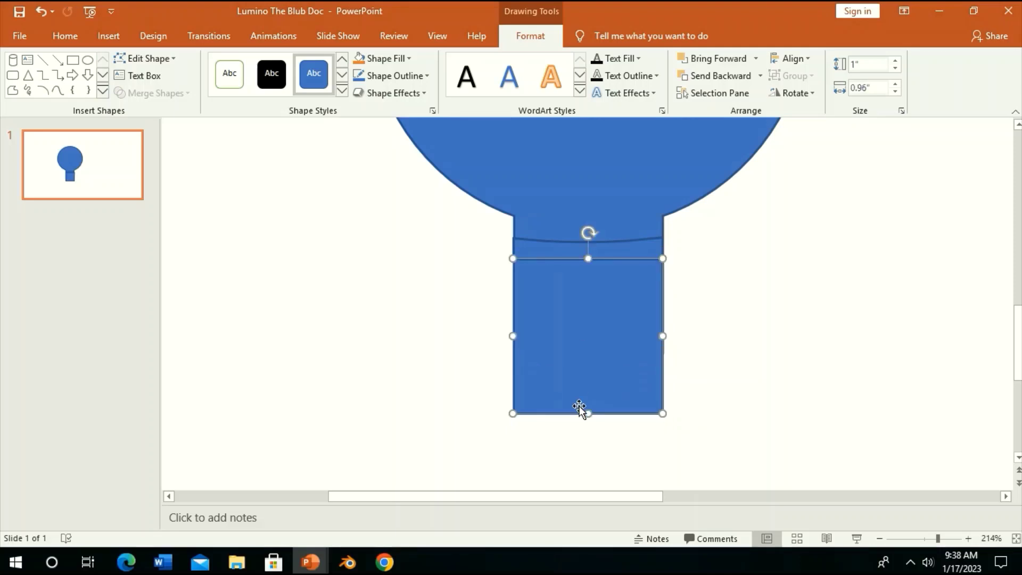
pyautogui.moveTo(582, 410); pyautogui.dragTo(573, 273)
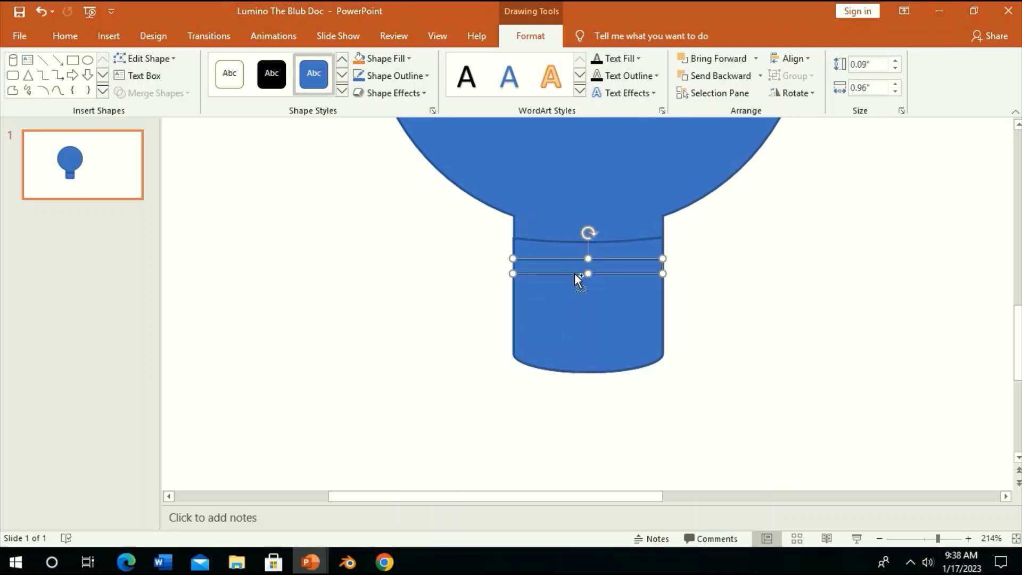
# - Paste copies of the strip stacked down the base as screw threads
pyautogui.hotkey('ctrl', 'c')
pyautogui.hotkey('ctrl', 'v')
pyautogui.moveTo(587, 288)
pyautogui.mouseDown()
pyautogui.moveTo(569, 296)
pyautogui.moveTo(576, 354)
pyautogui.moveTo(608, 347)
pyautogui.mouseUp()
pyautogui.hotkey('ctrl', 'v')
pyautogui.hotkey('ctrl', 'v')
pyautogui.click(788, 317)
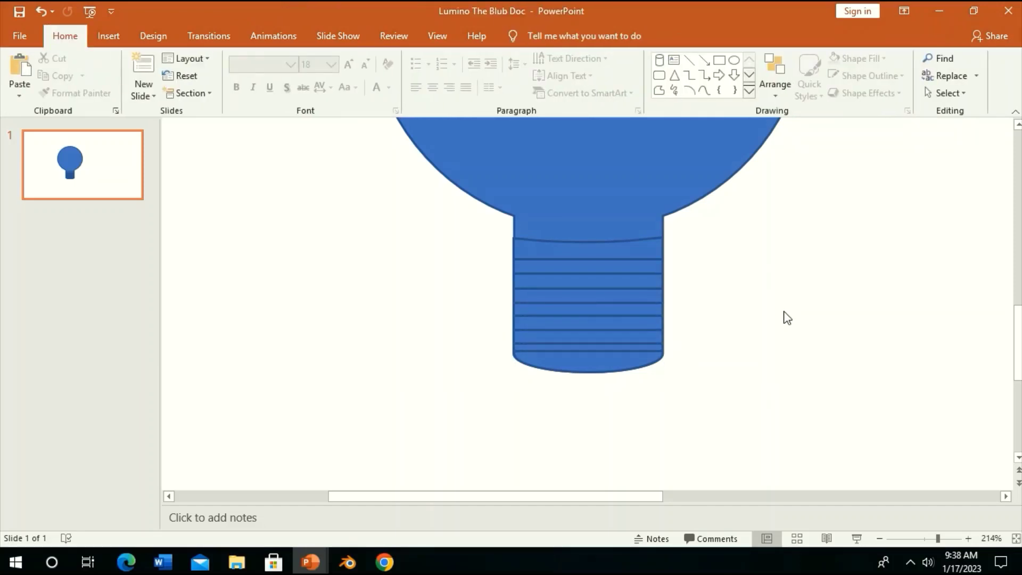
# - Draw a P-shaped Curve filament inside the bulb, tilted slightly clockwise
pyautogui.click(924, 538)
pyautogui.click(943, 538)
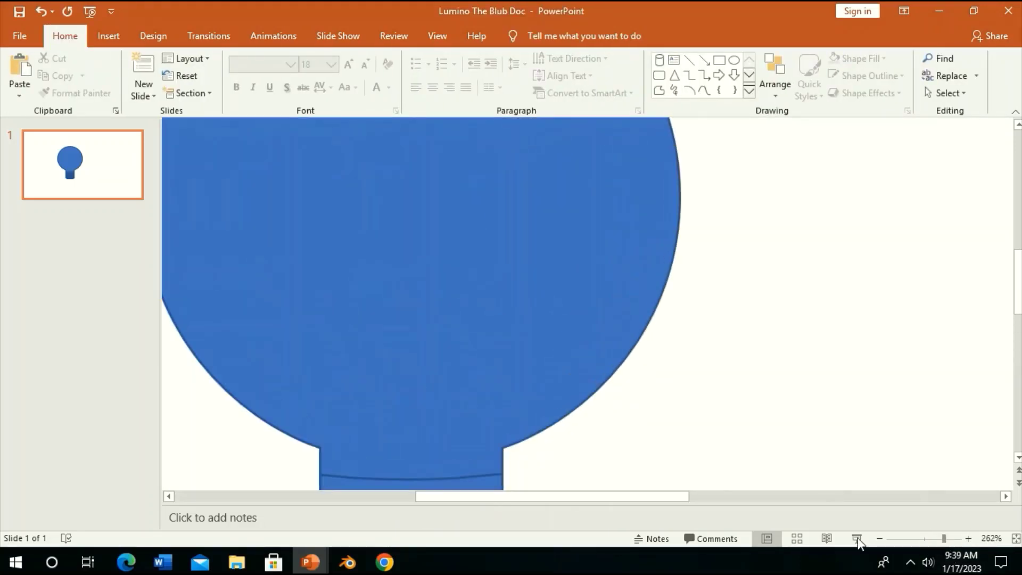
pyautogui.moveTo(641, 496); pyautogui.dragTo(554, 496)
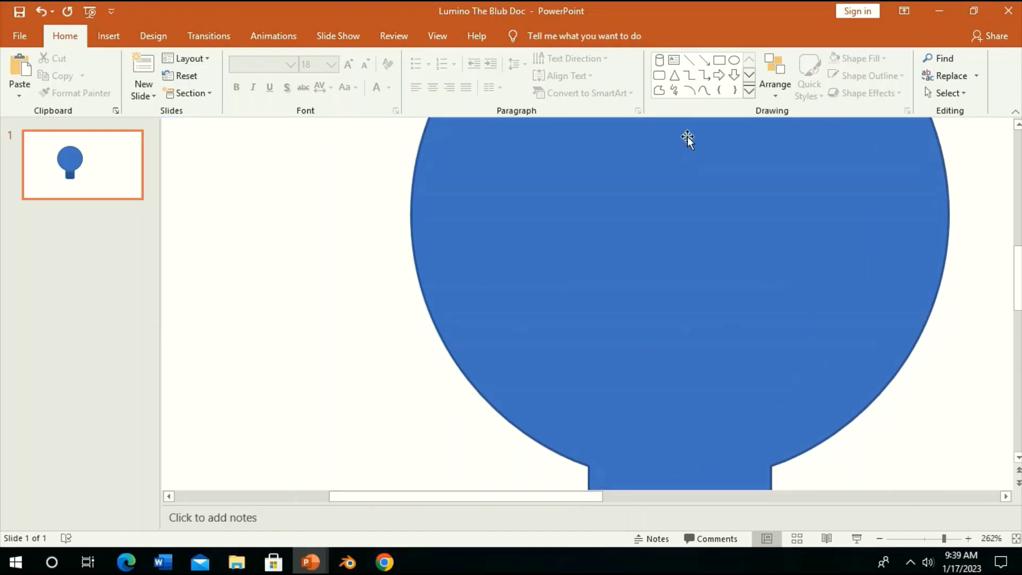
pyautogui.scroll(-1, 747, 209)
pyautogui.click(704, 90)
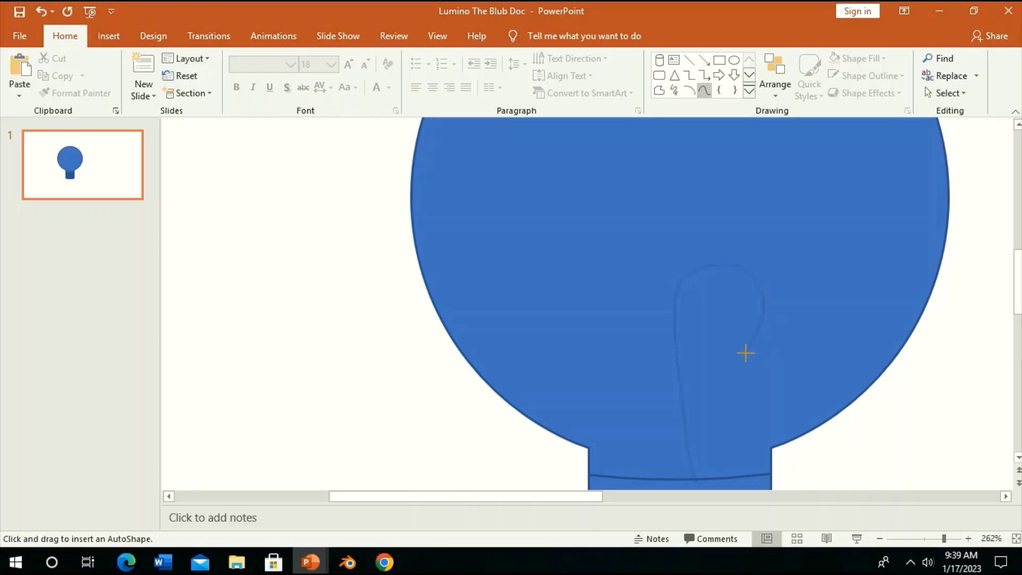
pyautogui.doubleClick(680, 369)
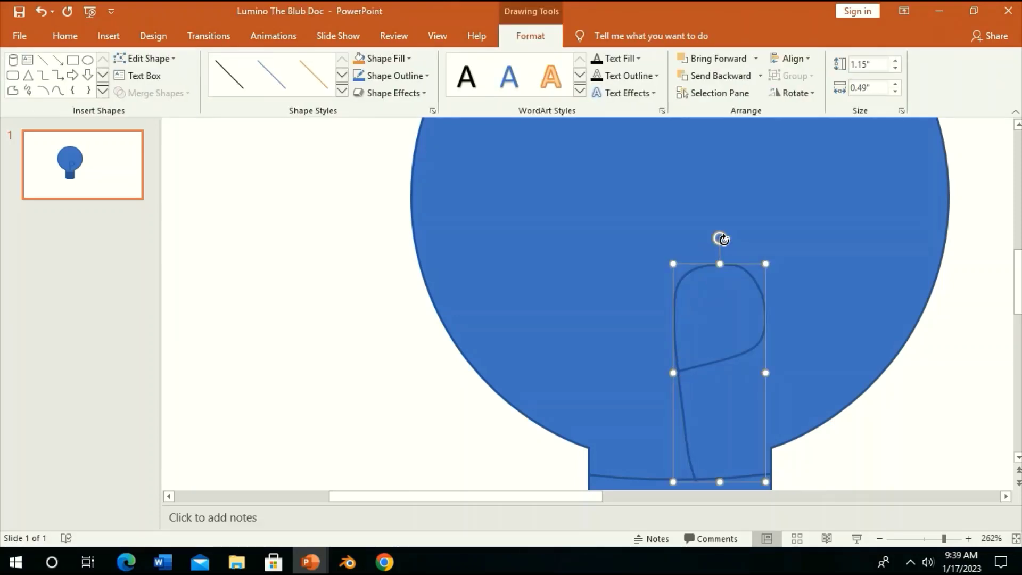
pyautogui.moveTo(723, 240); pyautogui.dragTo(738, 246)
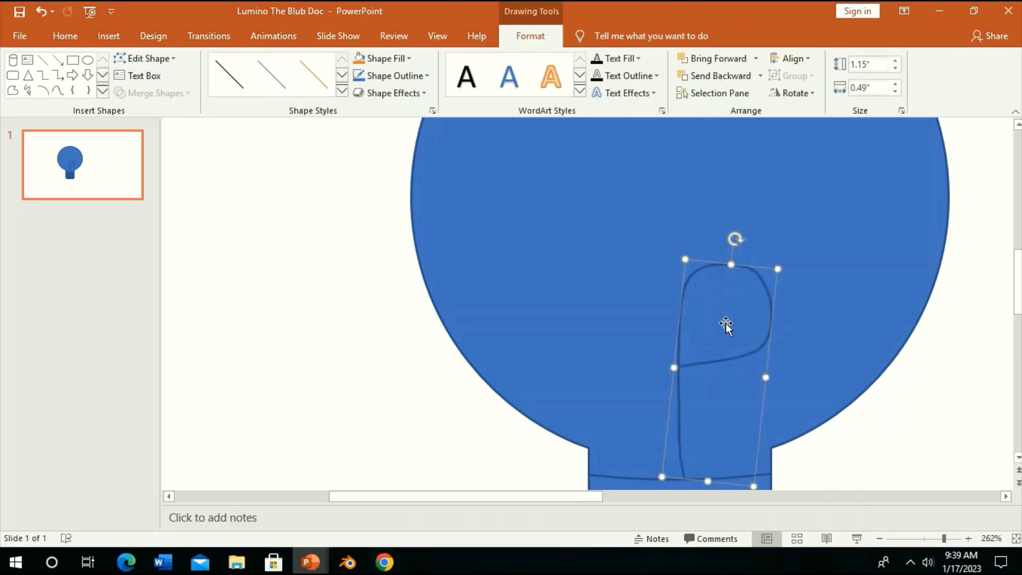
pyautogui.moveTo(732, 357); pyautogui.dragTo(734, 364)
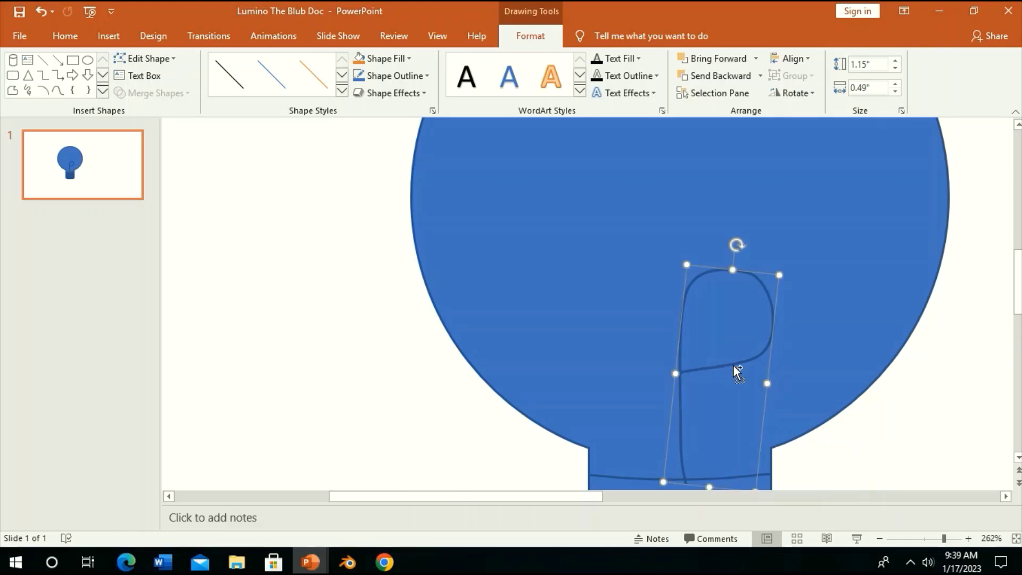
# - Duplicate the filament curve, flip it horizontally, and place it beside the original
pyautogui.hotkey('ctrl', 'c')
pyautogui.hotkey('ctrl', 'v')
pyautogui.click(795, 93)
pyautogui.click(804, 164)
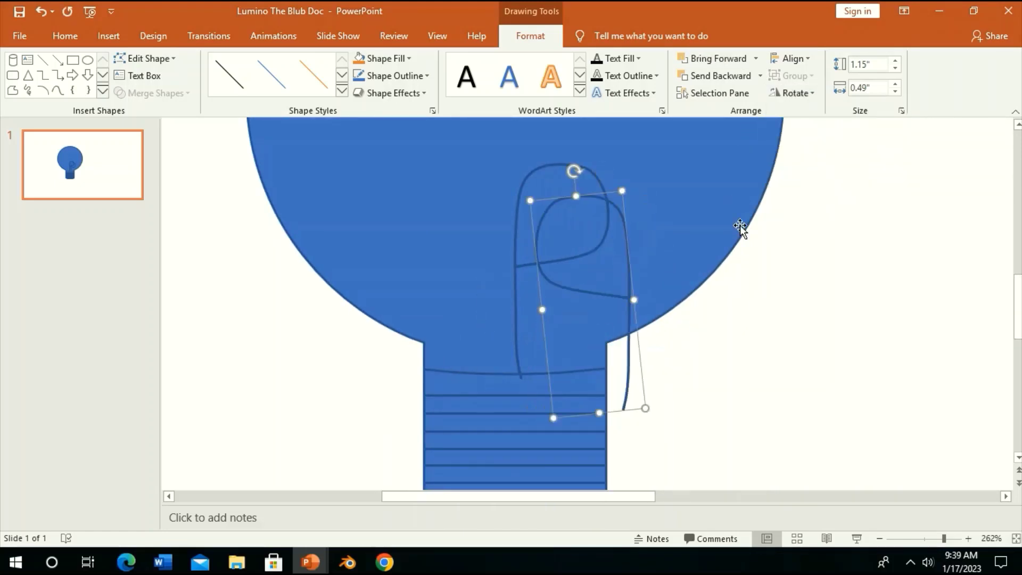
pyautogui.moveTo(618, 292); pyautogui.dragTo(513, 268)
pyautogui.click(752, 272)
pyautogui.scroll(3, 749, 266)
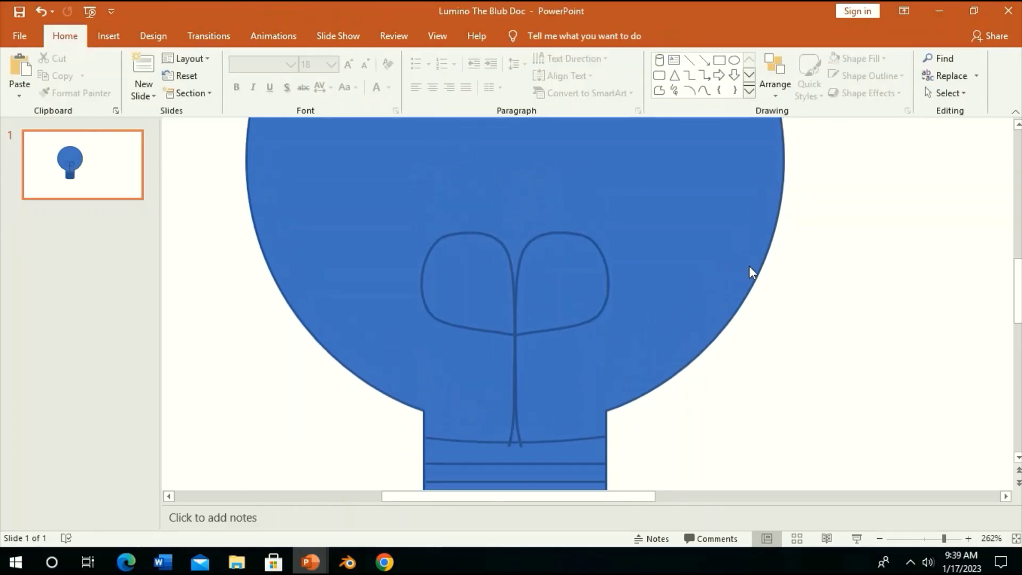
pyautogui.click(734, 60)
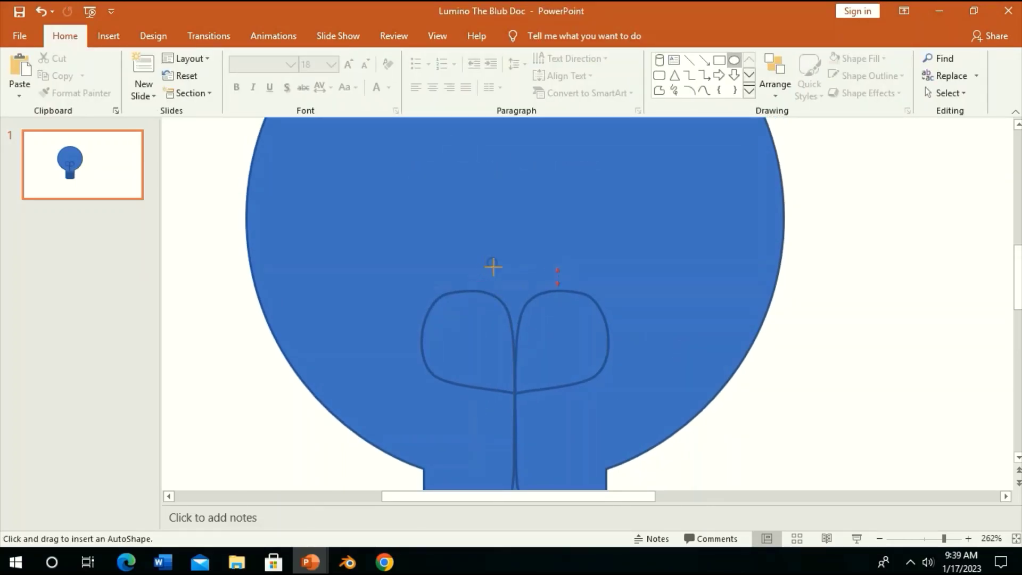
# - Draw a small circle over the filament loops and adjust its position and size
pyautogui.moveTo(493, 266)
pyautogui.mouseDown()
pyautogui.moveTo(552, 342)
pyautogui.moveTo(575, 353)
pyautogui.mouseUp()
pyautogui.moveTo(526, 319)
pyautogui.mouseDown()
pyautogui.moveTo(510, 312)
pyautogui.moveTo(512, 321)
pyautogui.mouseUp()
pyautogui.moveTo(559, 354)
pyautogui.mouseDown()
pyautogui.moveTo(574, 375)
pyautogui.moveTo(562, 371)
pyautogui.mouseUp()
# - Bring the base piece and its stripes forward so they cover the filament's stem
pyautogui.scroll(-3, 548, 319)
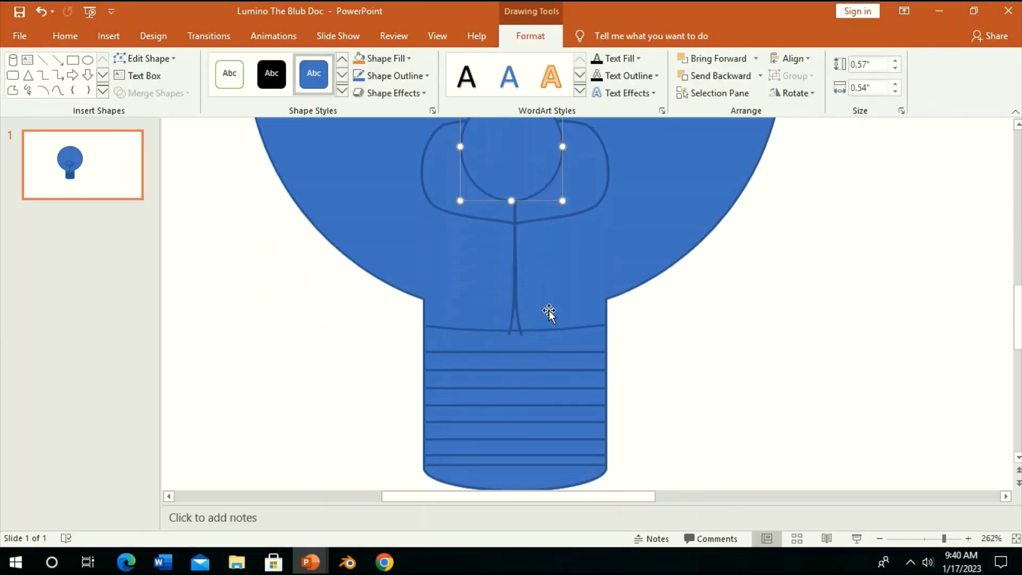
pyautogui.scroll(-1, 554, 304)
pyautogui.click(556, 296)
pyautogui.keyDown('shift'); pyautogui.click(550, 313); pyautogui.keyUp('shift')
pyautogui.keyDown('shift'); pyautogui.click(538, 349); pyautogui.keyUp('shift')
pyautogui.keyDown('shift'); pyautogui.click(539, 384); pyautogui.keyUp('shift')
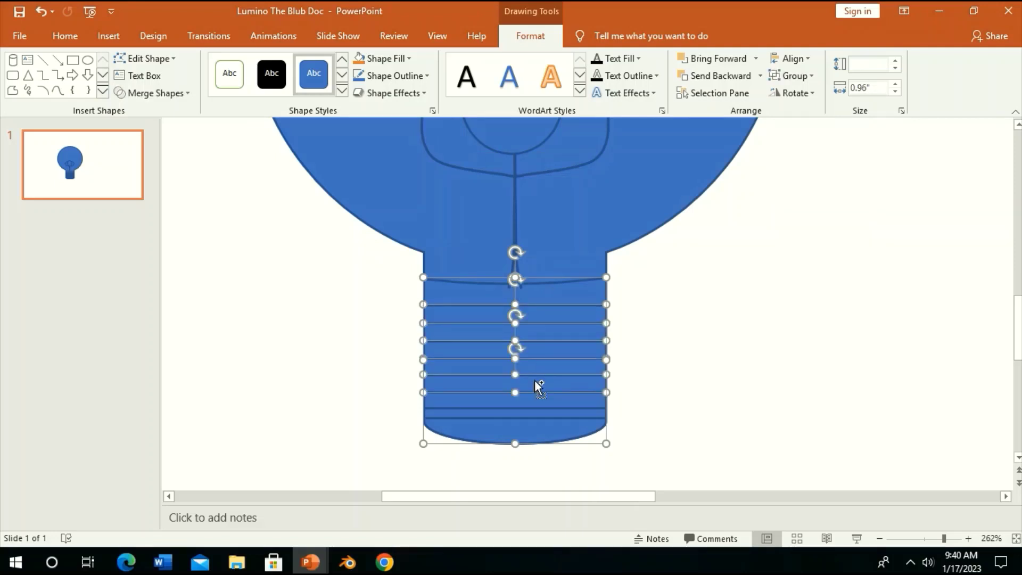
pyautogui.keyDown('shift'); pyautogui.click(533, 388); pyautogui.keyUp('shift')
pyautogui.click(755, 59)
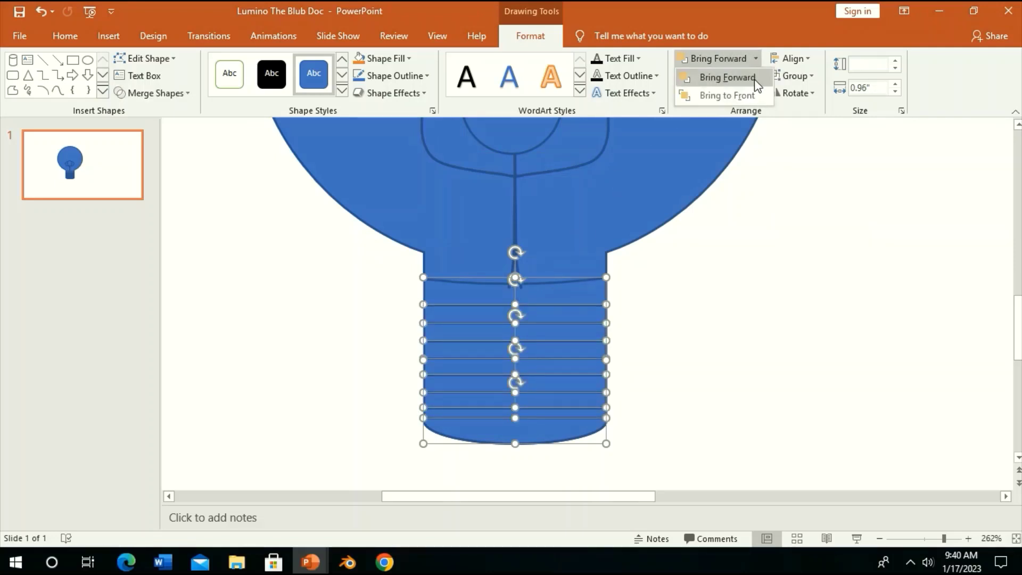
pyautogui.click(713, 75)
pyautogui.click(756, 59)
pyautogui.click(716, 96)
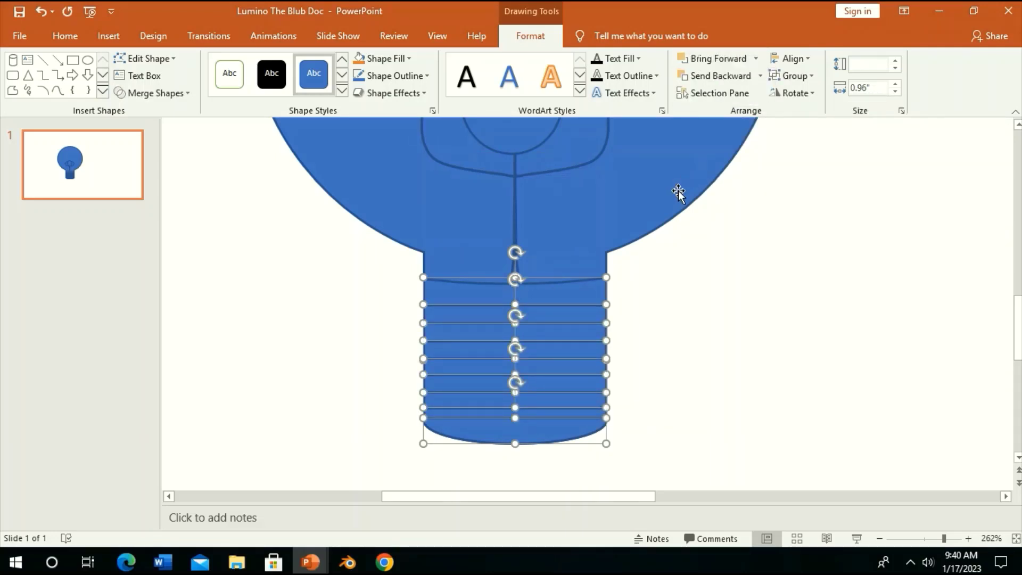
# - Zoom out and scroll so the whole bulb and its striped base are visible
pyautogui.scroll(4, 677, 193)
pyautogui.scroll(1, 678, 192)
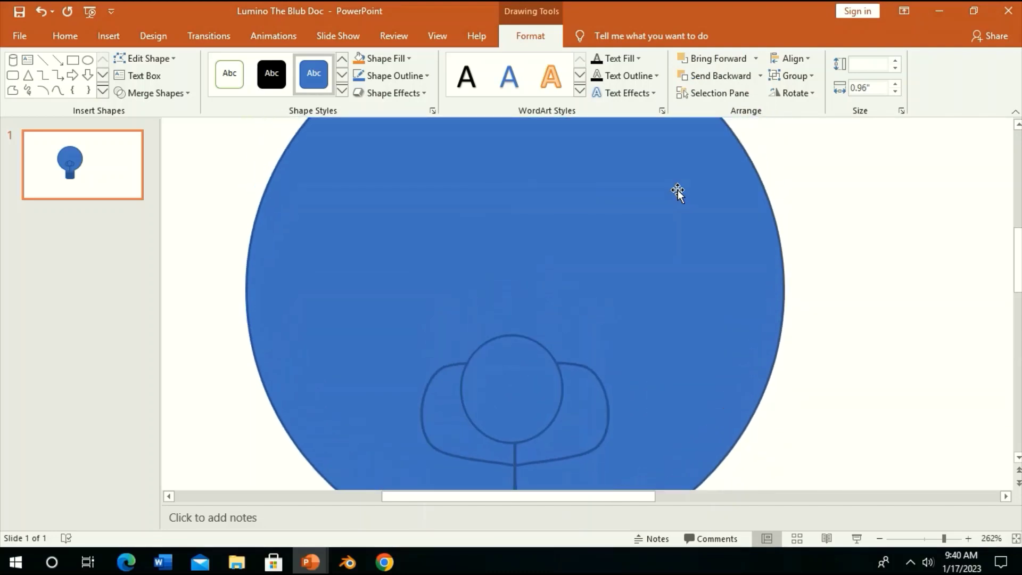
pyautogui.scroll(-2, 678, 197)
pyautogui.click(867, 202)
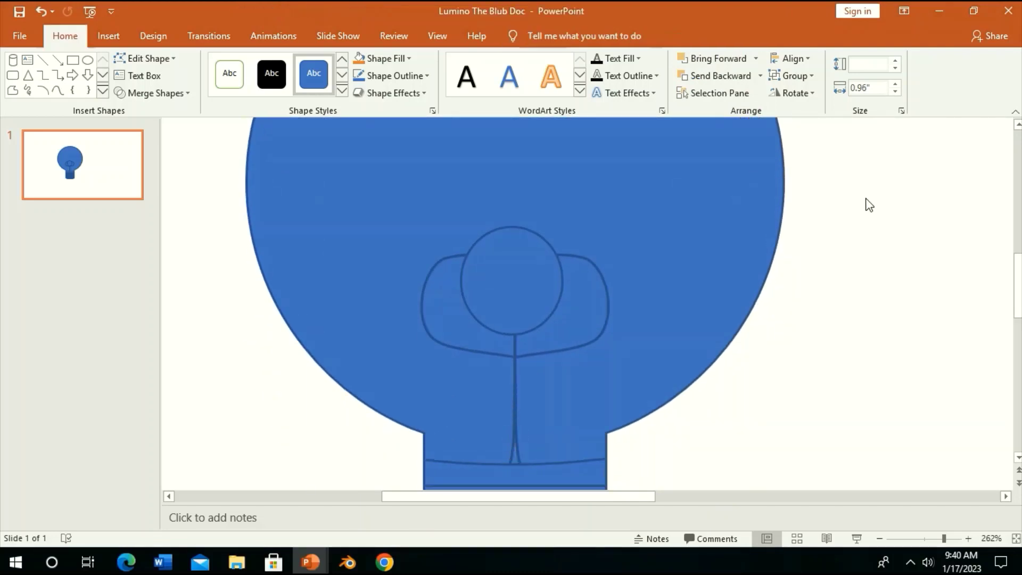
pyautogui.click(911, 538)
pyautogui.moveTo(911, 542); pyautogui.dragTo(934, 542)
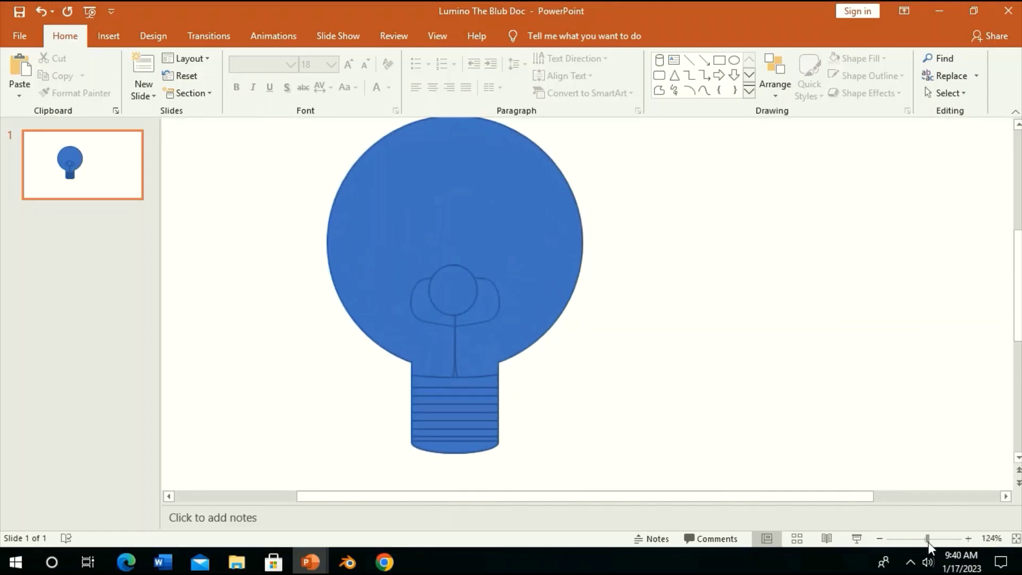
pyautogui.moveTo(635, 497); pyautogui.dragTo(603, 498)
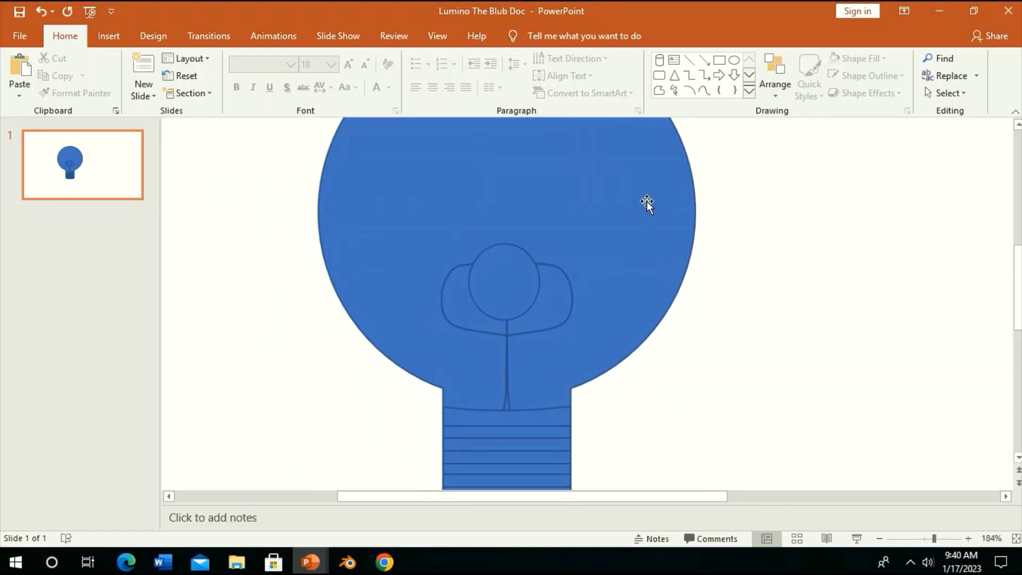
pyautogui.scroll(-4, 645, 202)
# - Draw a thin rounded-rectangle bar tilted about 20° onto the neck, sent behind the bulb
pyautogui.click(659, 75)
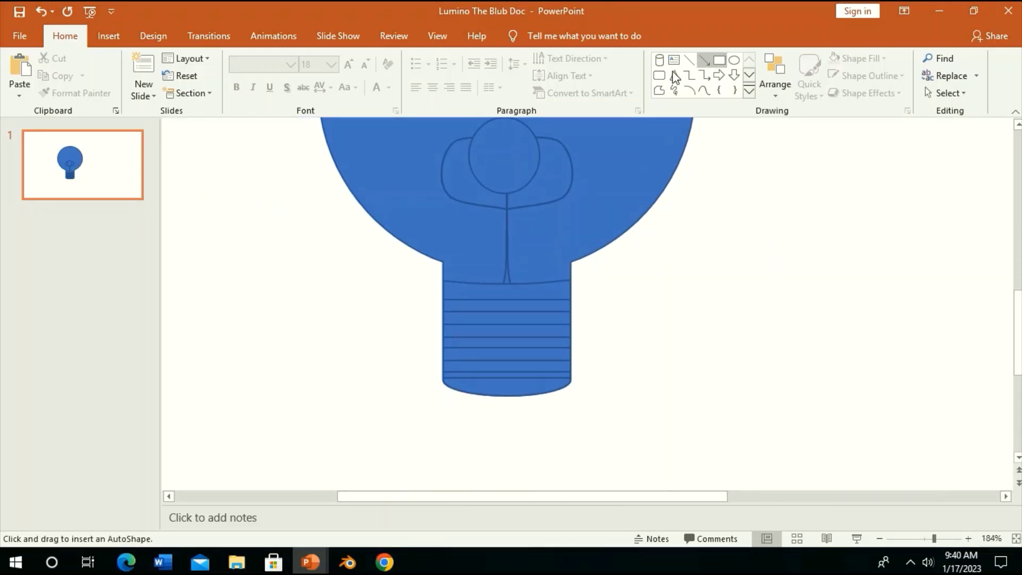
pyautogui.moveTo(615, 279)
pyautogui.mouseDown()
pyautogui.moveTo(727, 322)
pyautogui.moveTo(787, 305)
pyautogui.mouseUp()
pyautogui.moveTo(703, 253); pyautogui.dragTo(716, 255)
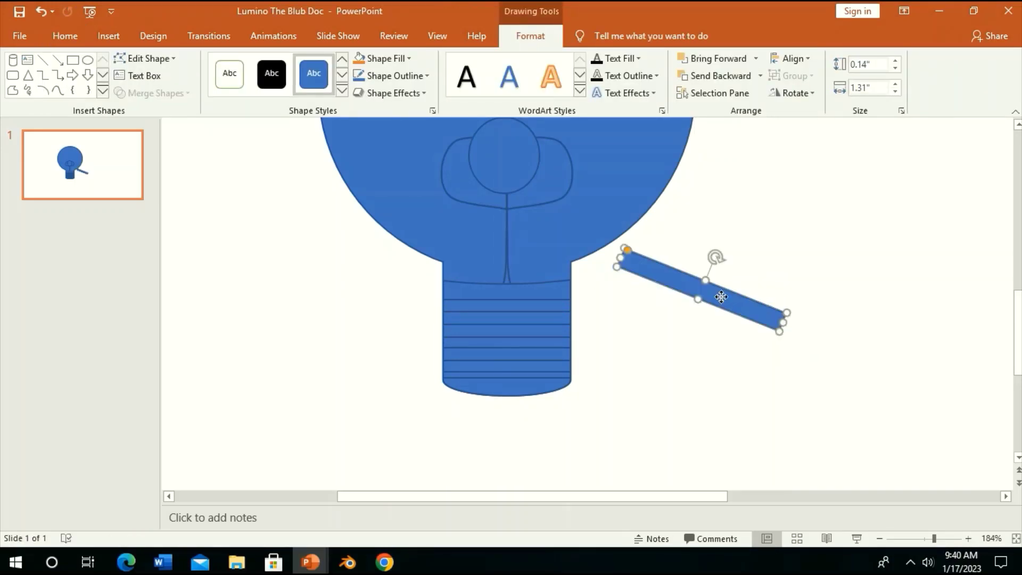
pyautogui.moveTo(700, 292); pyautogui.dragTo(612, 330)
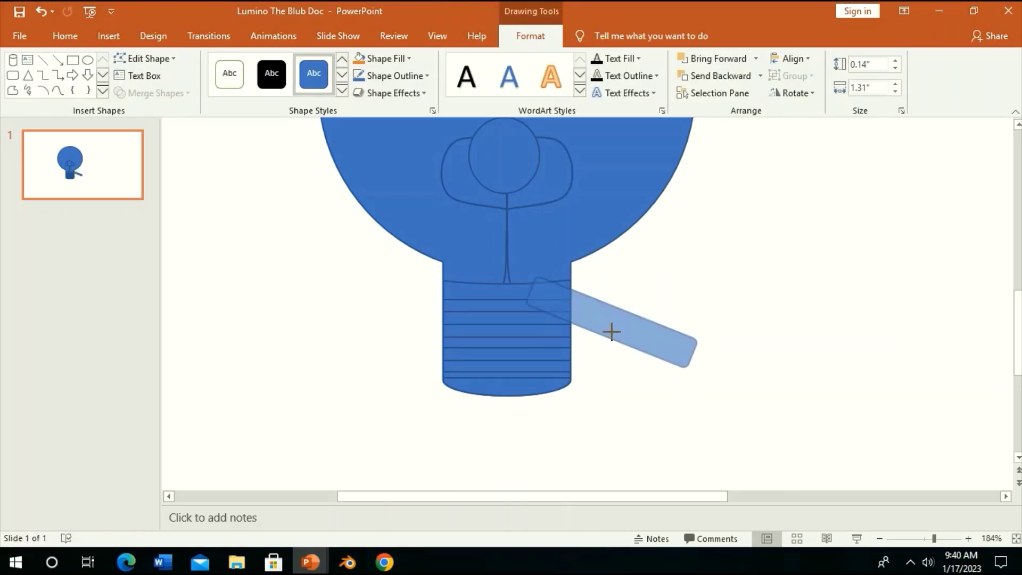
pyautogui.moveTo(612, 329); pyautogui.dragTo(613, 330)
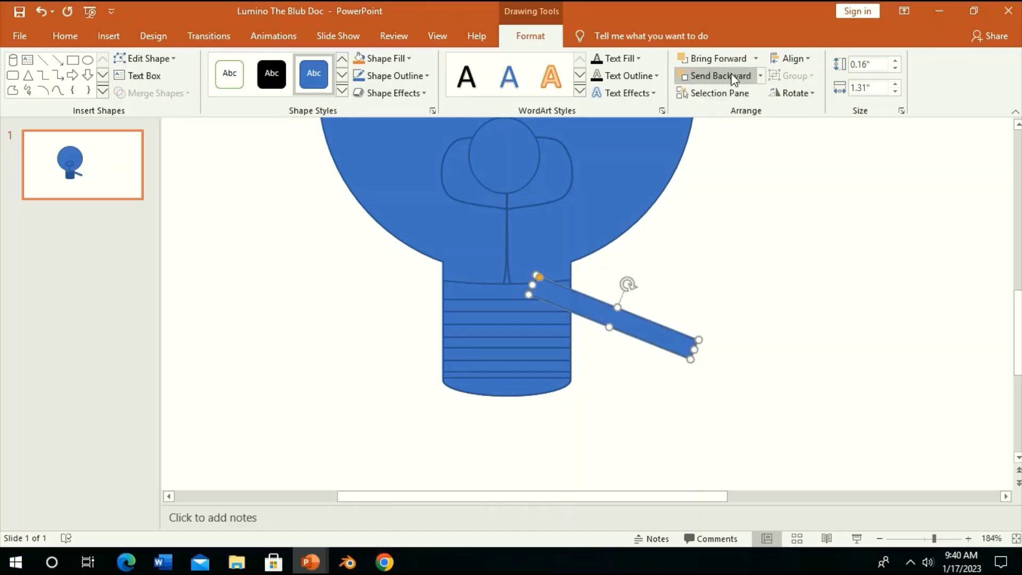
pyautogui.click(760, 76)
pyautogui.click(764, 112)
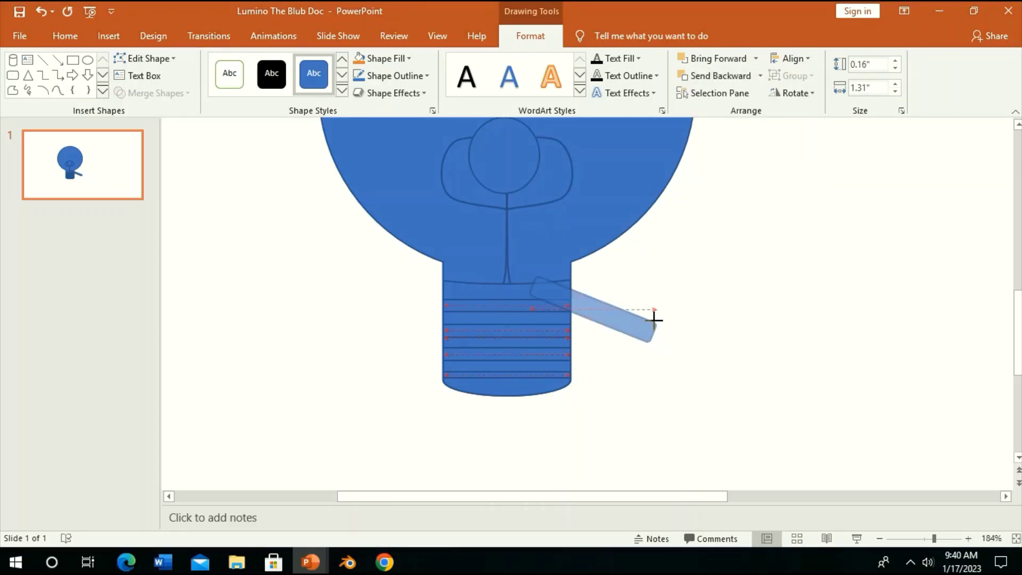
# - Resize the bar to 0.98 × 0.21 inches and add an angled copy as the forearm
pyautogui.moveTo(691, 344); pyautogui.dragTo(656, 321)
pyautogui.moveTo(596, 301)
pyautogui.mouseDown()
pyautogui.moveTo(599, 293)
pyautogui.moveTo(623, 314)
pyautogui.moveTo(632, 289)
pyautogui.mouseUp()
pyautogui.hotkey('ctrl', 'c')
pyautogui.hotkey('ctrl', 'v')
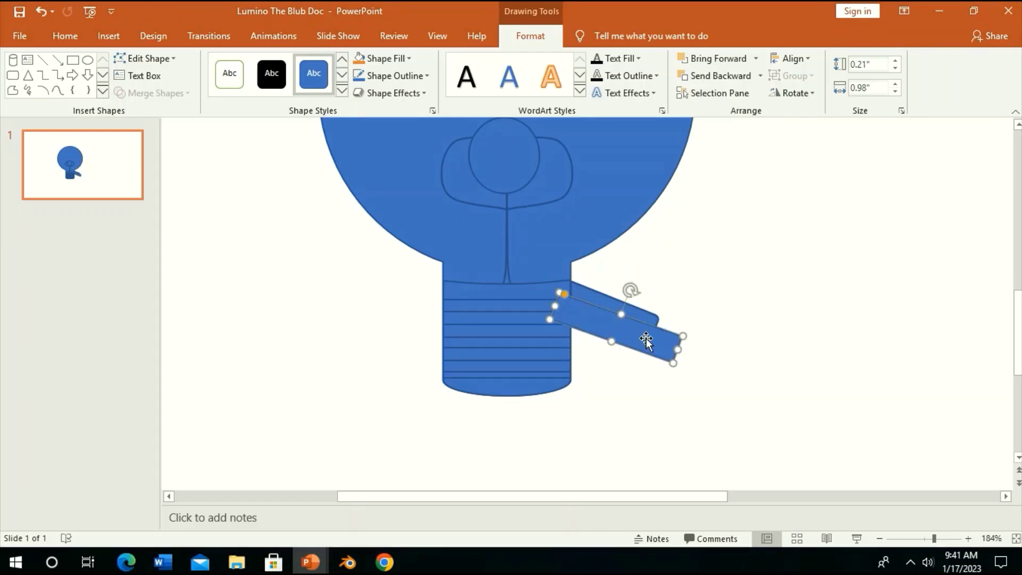
pyautogui.moveTo(641, 326)
pyautogui.mouseDown()
pyautogui.moveTo(731, 351)
pyautogui.moveTo(717, 335)
pyautogui.mouseUp()
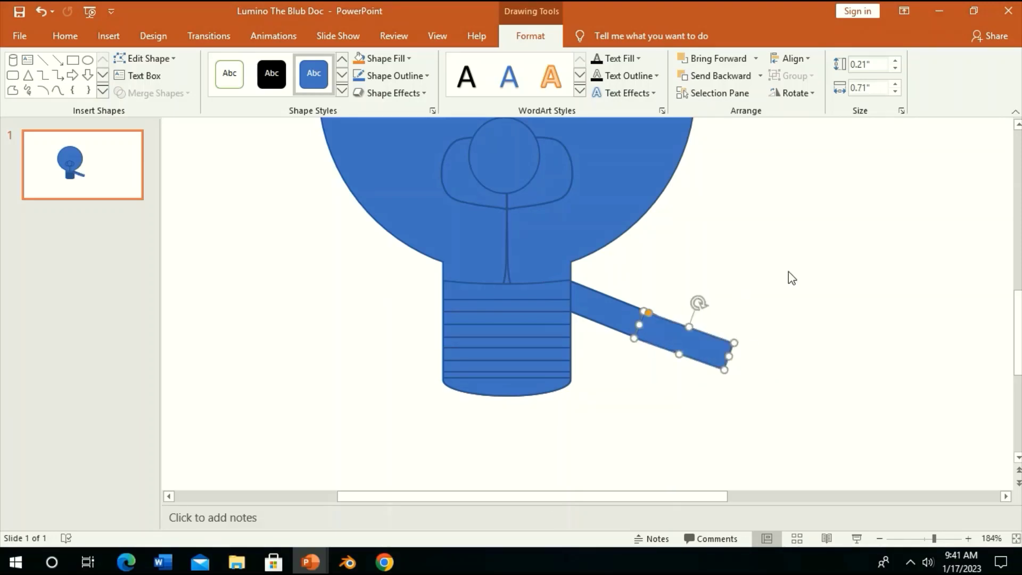
pyautogui.click(789, 274)
# - Group the two arm pieces and send the group behind the bulb's base
pyautogui.click(634, 316)
pyautogui.keyDown('shift'); pyautogui.click(697, 352); pyautogui.keyUp('shift')
pyautogui.click(797, 76)
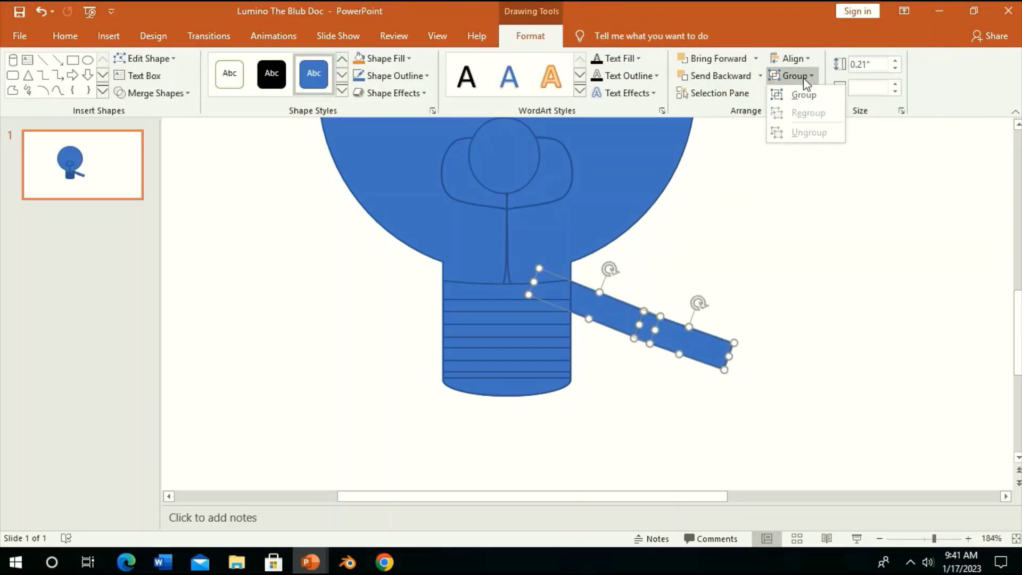
pyautogui.click(795, 93)
pyautogui.click(795, 94)
pyautogui.click(761, 76)
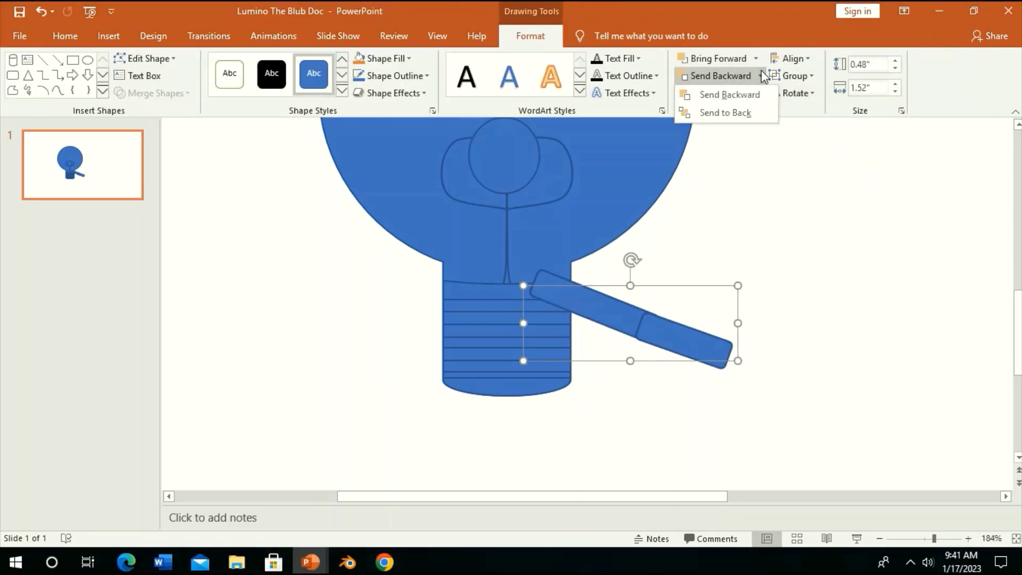
pyautogui.click(765, 112)
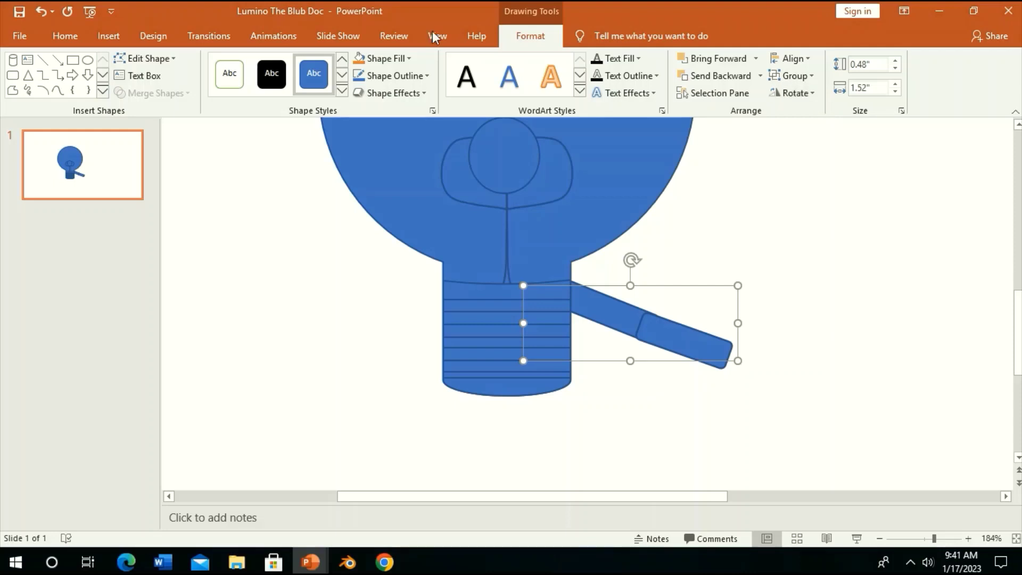
# - Paste a copy of the arm, flip it horizontally and vertically, and angle it down-left
pyautogui.click(67, 36)
pyautogui.click(16, 64)
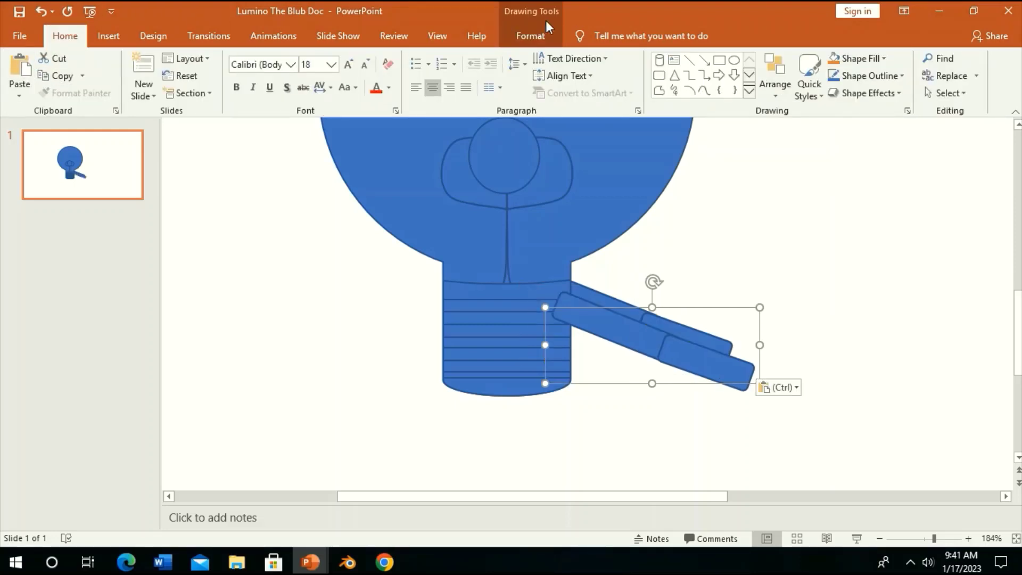
pyautogui.click(530, 36)
pyautogui.click(795, 93)
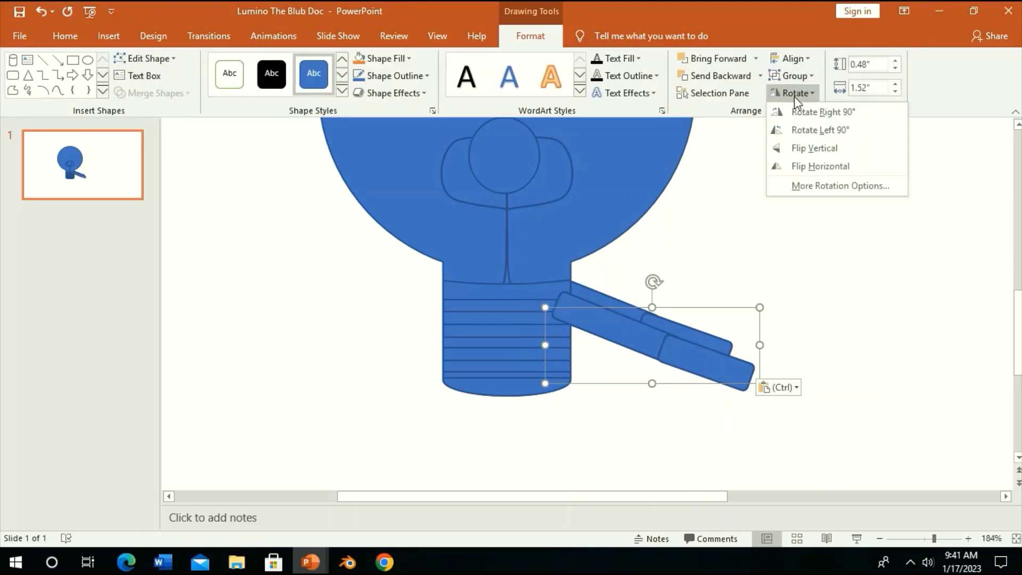
pyautogui.click(799, 165)
pyautogui.moveTo(701, 322); pyautogui.dragTo(457, 301)
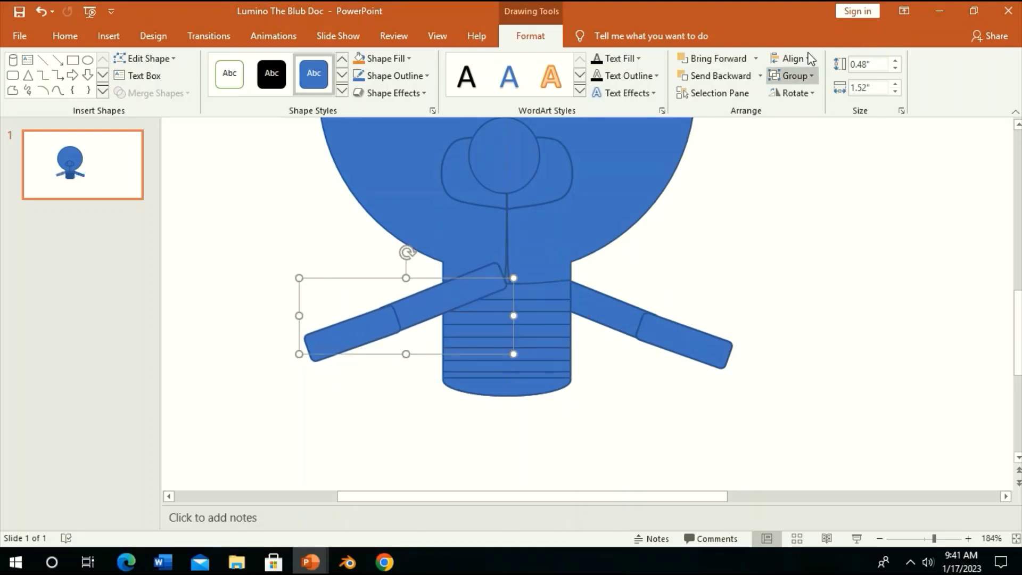
pyautogui.click(795, 93)
pyautogui.click(814, 146)
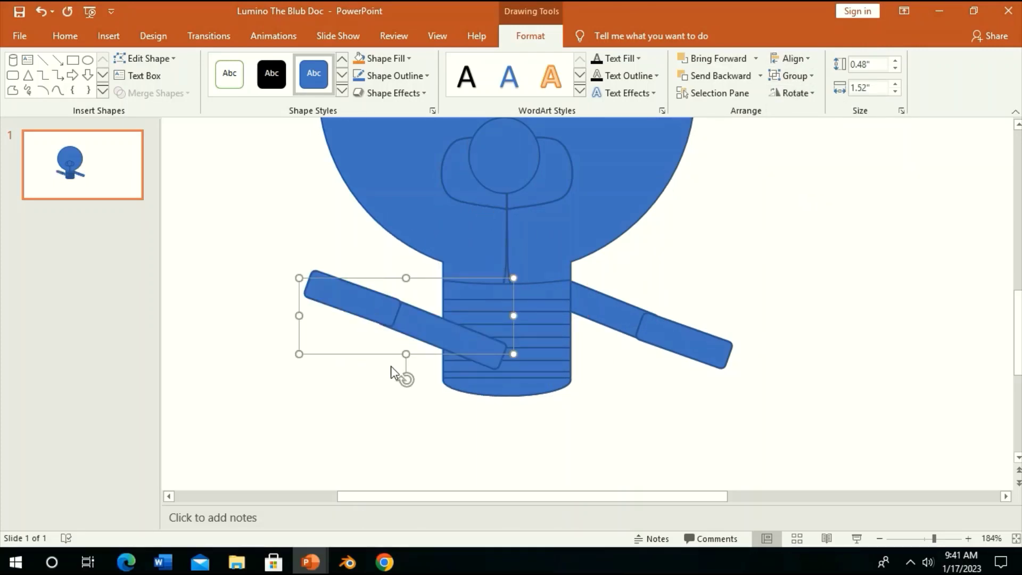
pyautogui.moveTo(403, 373); pyautogui.dragTo(468, 354)
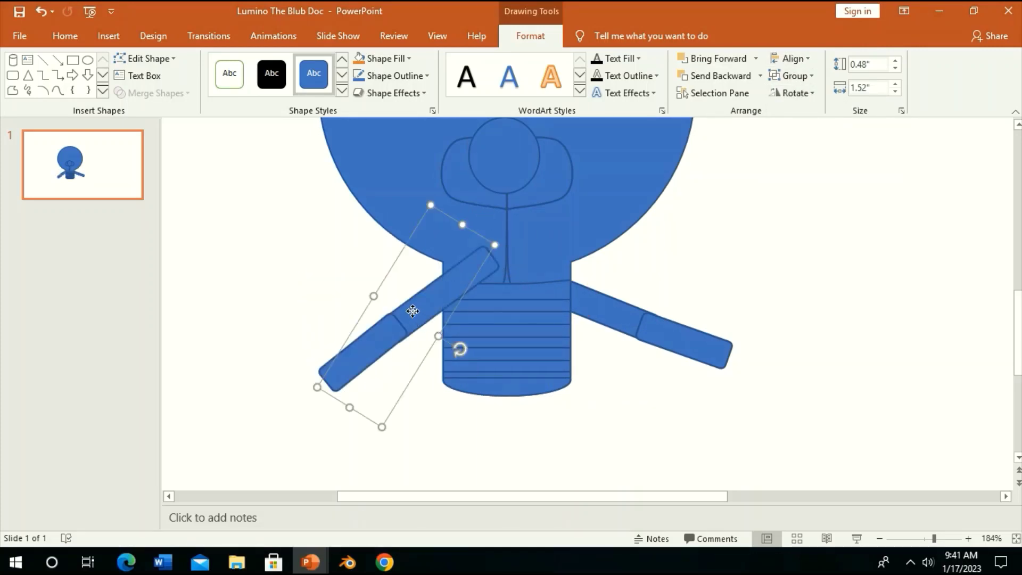
pyautogui.moveTo(415, 294); pyautogui.dragTo(418, 323)
pyautogui.click(602, 299)
# - Flip the right arm vertically and rotate it to slant down-right along the bulb
pyautogui.click(795, 93)
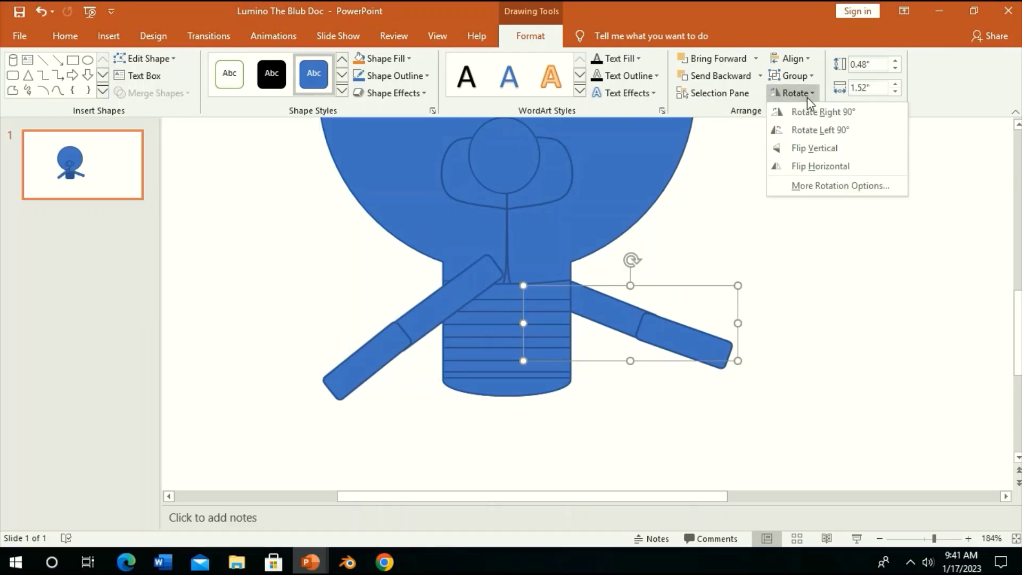
pyautogui.click(808, 148)
pyautogui.click(807, 149)
pyautogui.moveTo(630, 385); pyautogui.dragTo(529, 397)
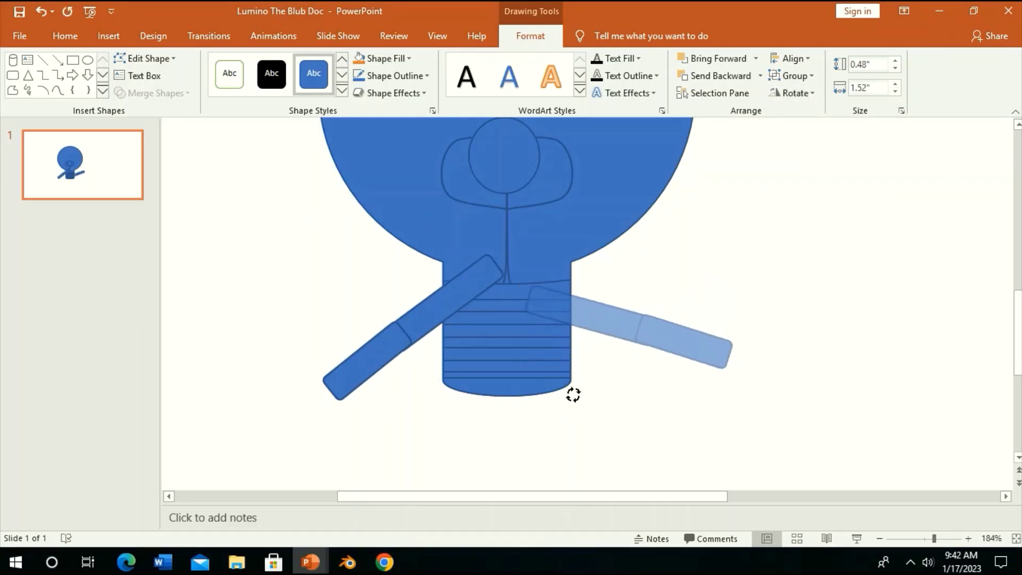
pyautogui.moveTo(638, 367); pyautogui.dragTo(659, 352)
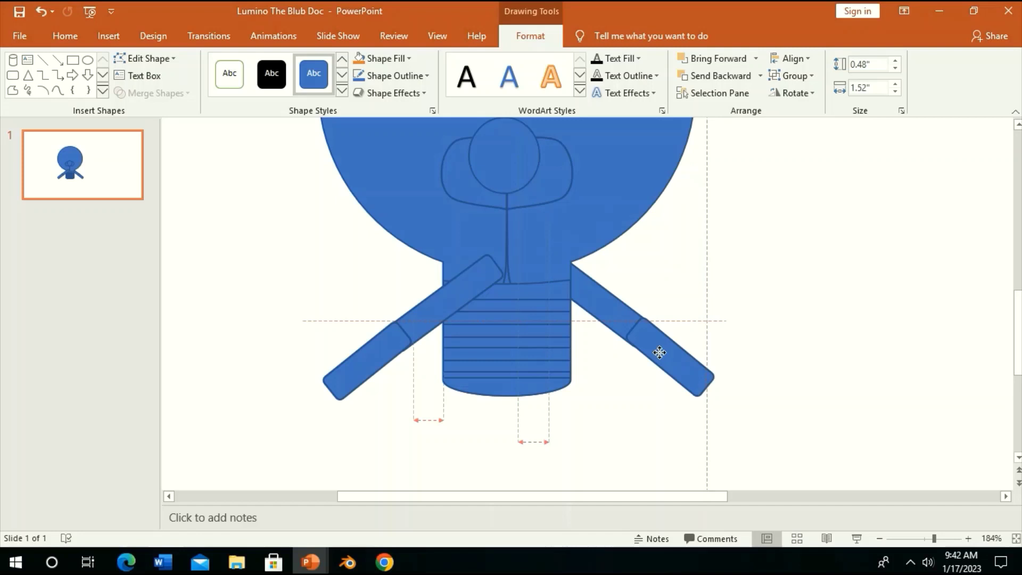
# - Send the left arm behind the bulb body and move it up along its side
pyautogui.click(417, 354)
pyautogui.click(760, 76)
pyautogui.click(765, 120)
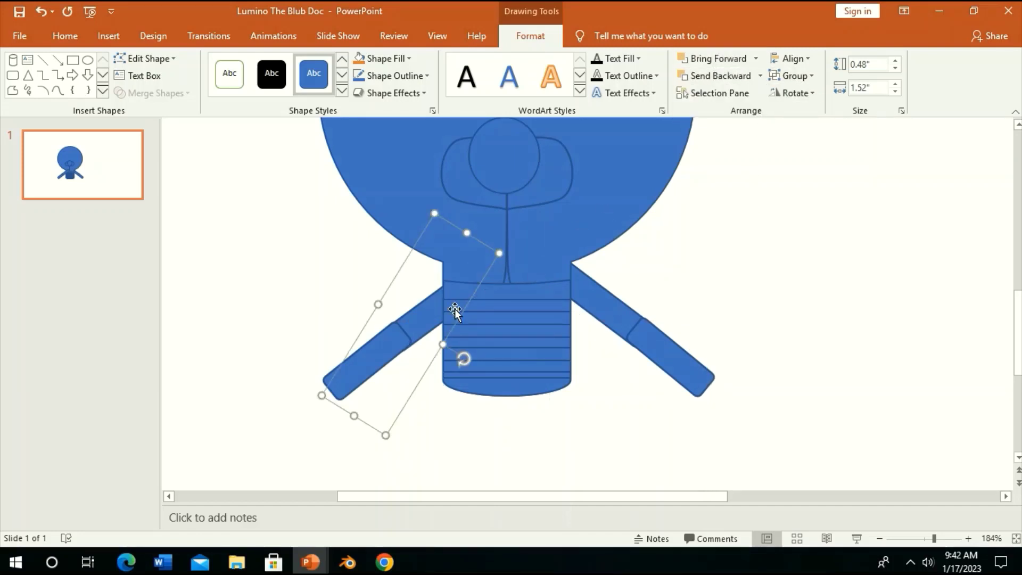
pyautogui.moveTo(455, 311); pyautogui.dragTo(394, 322)
pyautogui.click(740, 277)
pyautogui.scroll(1, 746, 278)
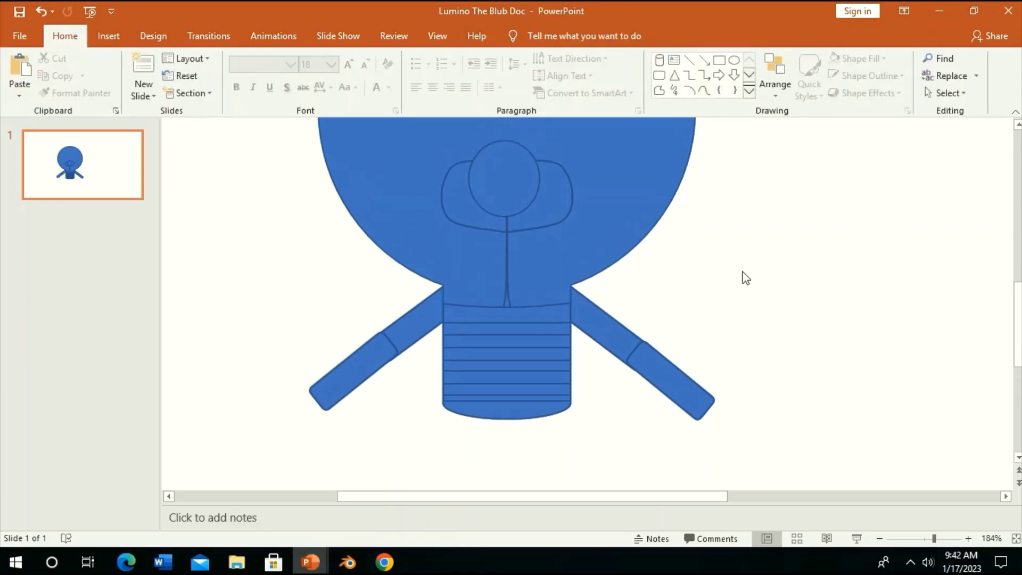
pyautogui.scroll(-3, 692, 274)
# - Duplicate the right arm and rotate it nearly vertical below the base as a leg
pyautogui.click(658, 261)
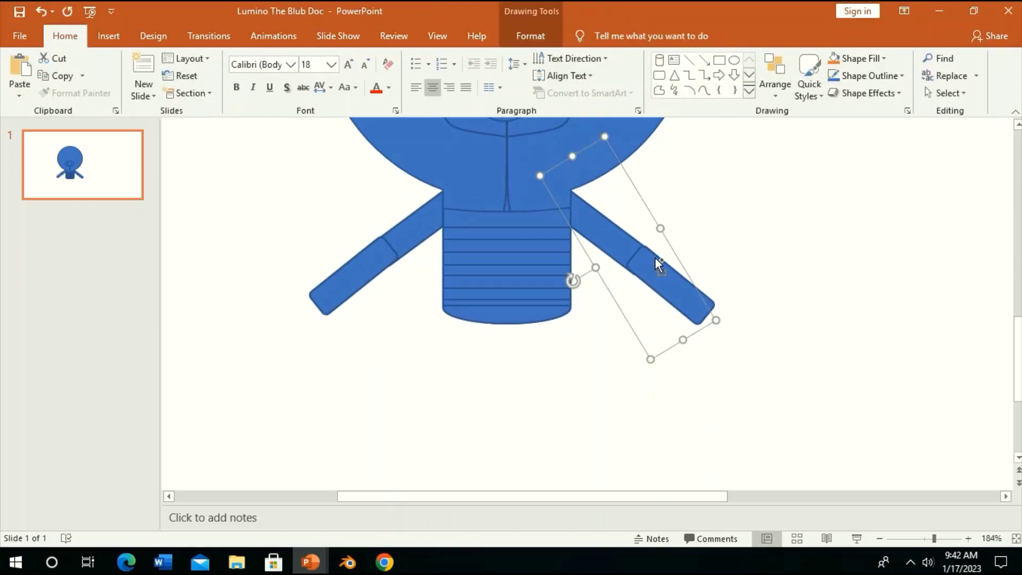
pyautogui.moveTo(659, 262); pyautogui.dragTo(561, 304)
pyautogui.moveTo(509, 365); pyautogui.dragTo(525, 319)
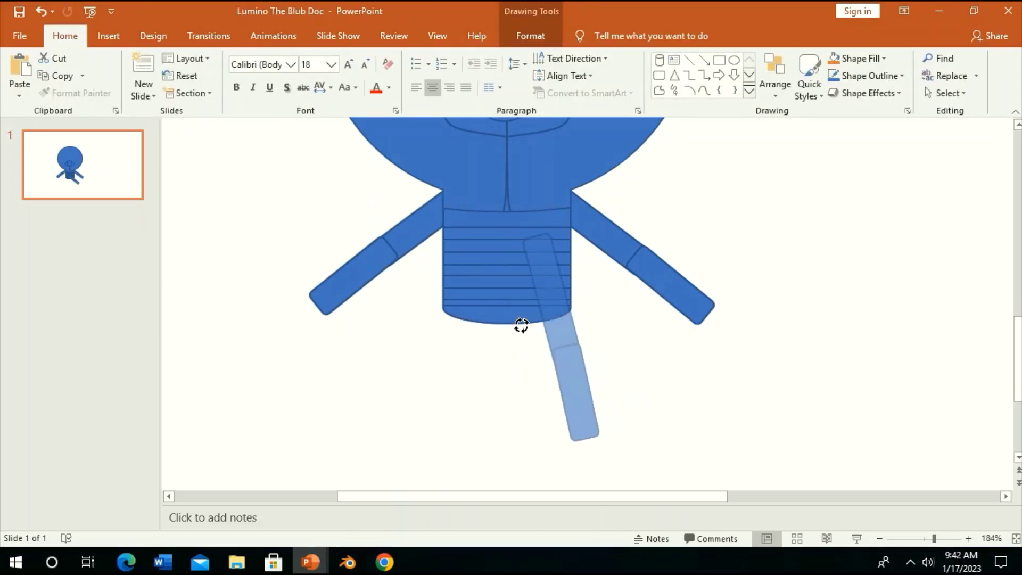
pyautogui.moveTo(573, 356); pyautogui.dragTo(555, 384)
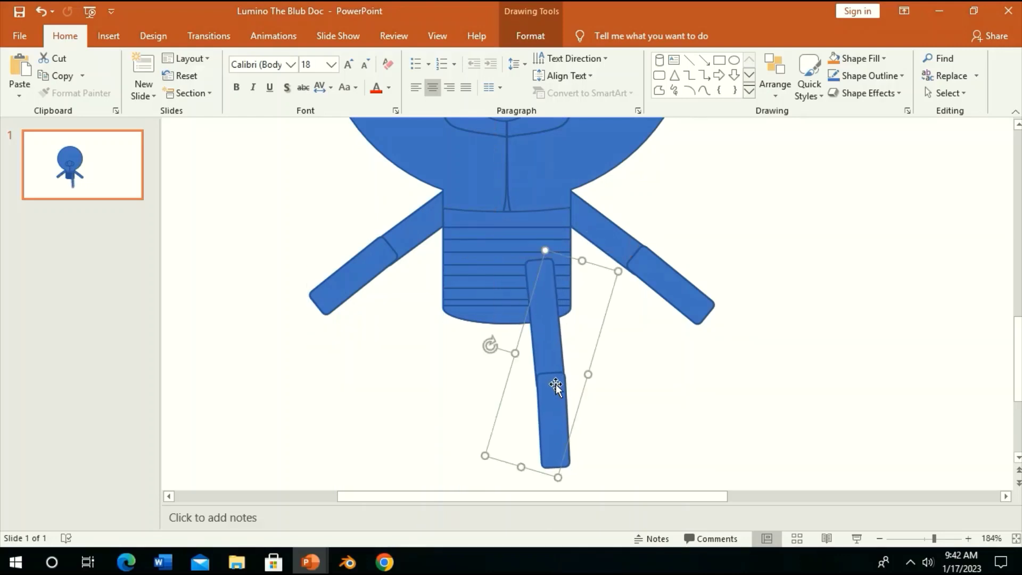
pyautogui.click(556, 384)
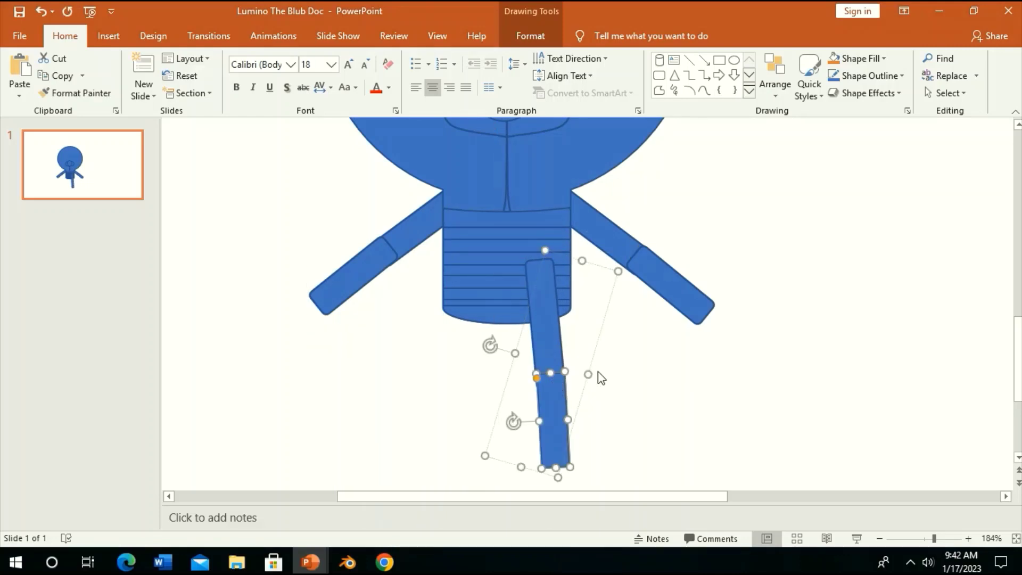
pyautogui.press('Delete')
pyautogui.click(39, 12)
pyautogui.click(527, 344)
pyautogui.click(535, 346)
# - Copy the leg, flip the copy horizontally, and place it beside the first leg
pyautogui.click(55, 75)
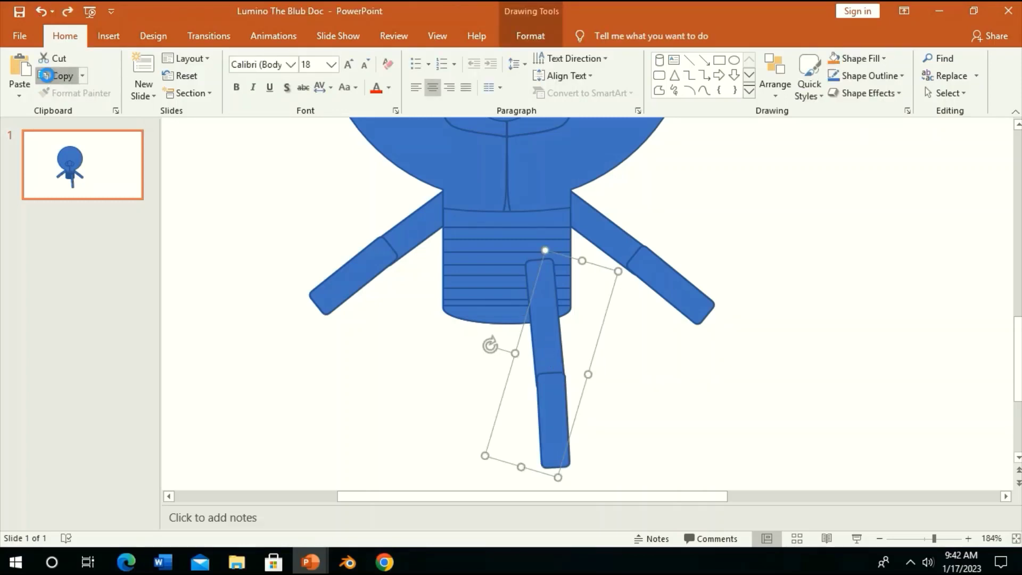
pyautogui.hotkey('ctrl', 'v')
pyautogui.click(530, 35)
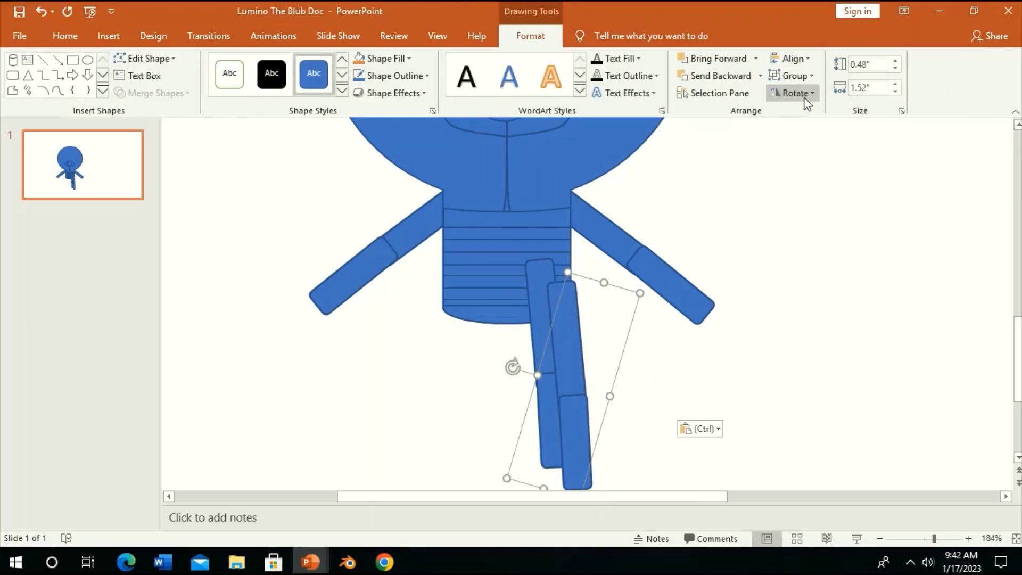
pyautogui.click(793, 92)
pyautogui.click(806, 166)
pyautogui.moveTo(583, 340); pyautogui.dragTo(477, 315)
pyautogui.click(570, 349)
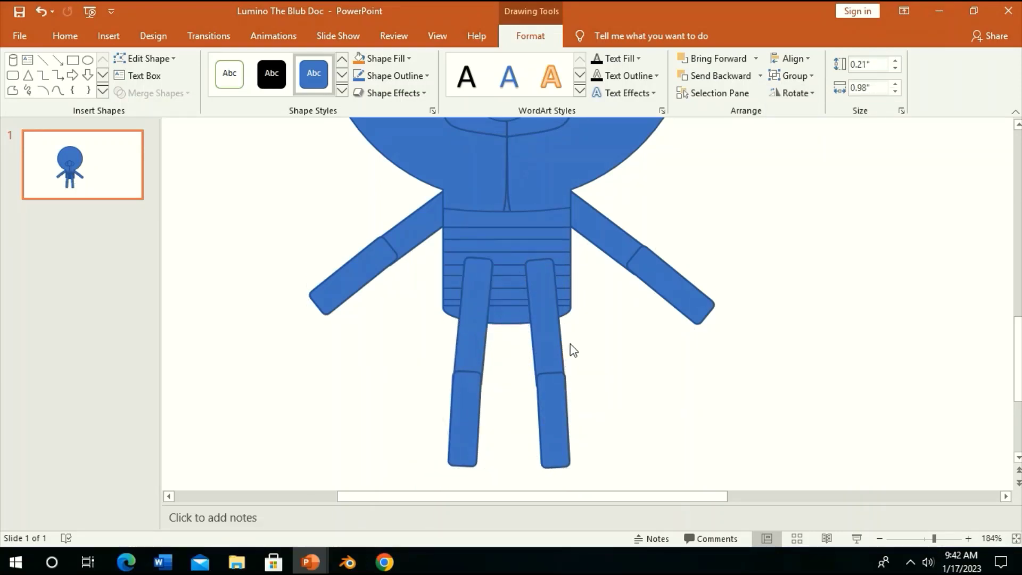
# - Send both legs behind the torso and lower them slightly beneath the base
pyautogui.click(557, 354)
pyautogui.keyDown('shift'); pyautogui.click(461, 308); pyautogui.keyUp('shift')
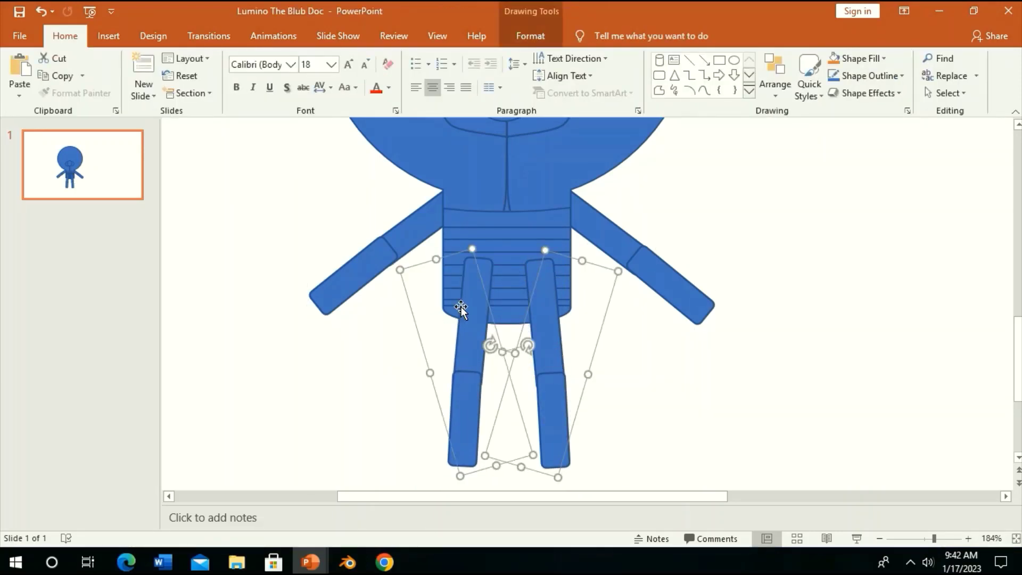
pyautogui.click(535, 30)
pyautogui.click(761, 76)
pyautogui.click(720, 116)
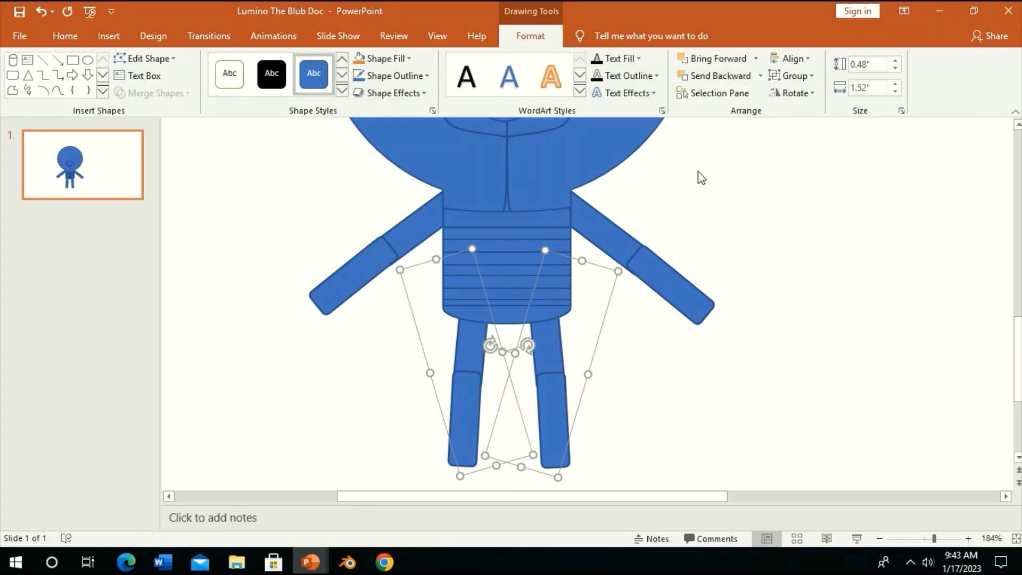
pyautogui.moveTo(546, 377); pyautogui.dragTo(544, 387)
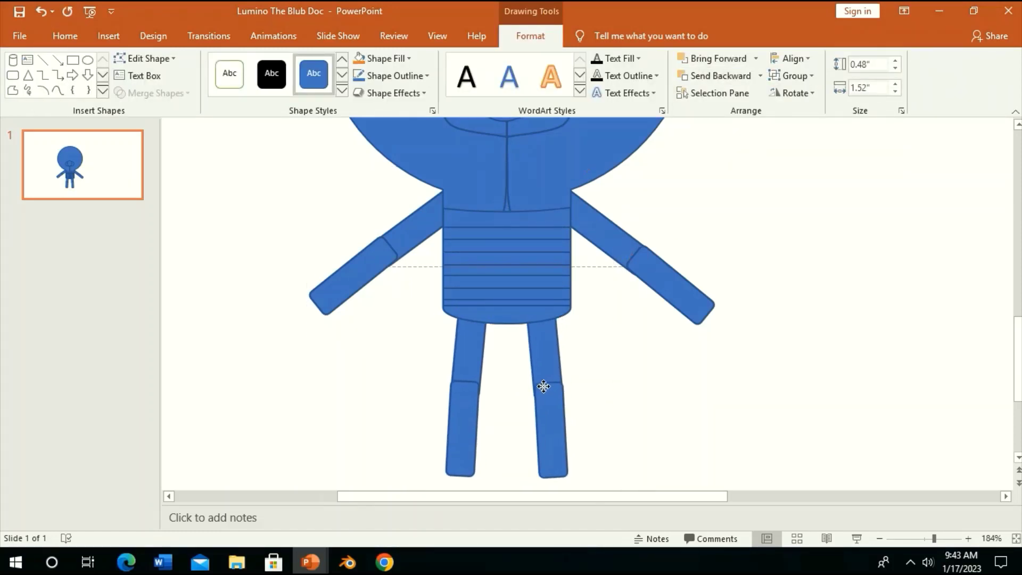
# - Draw an oval for the first eye on the blue head above the nose
pyautogui.click(720, 335)
pyautogui.scroll(1, 720, 328)
pyautogui.scroll(2, 720, 325)
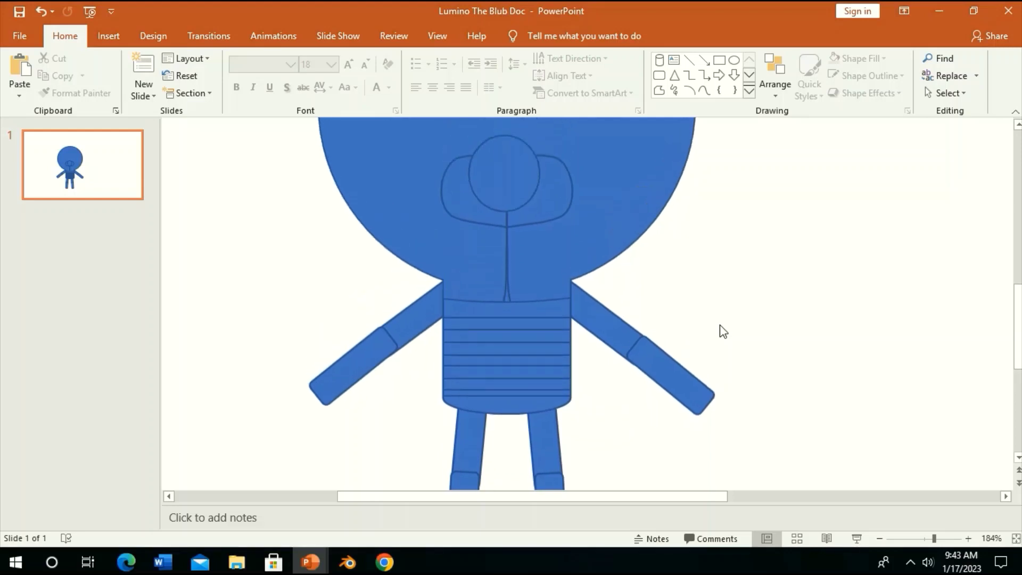
pyautogui.scroll(3, 719, 326)
pyautogui.scroll(3, 720, 325)
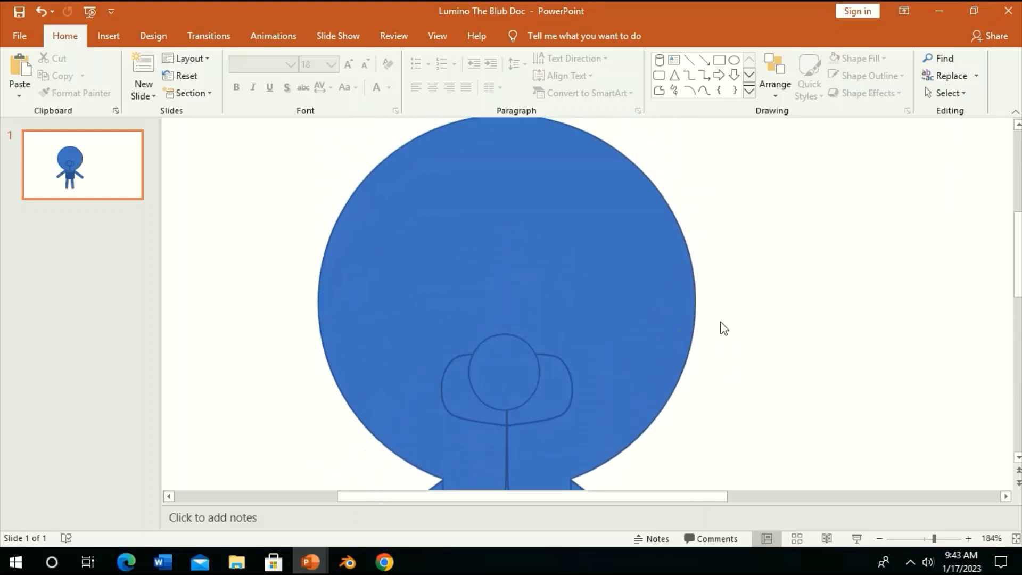
pyautogui.click(734, 61)
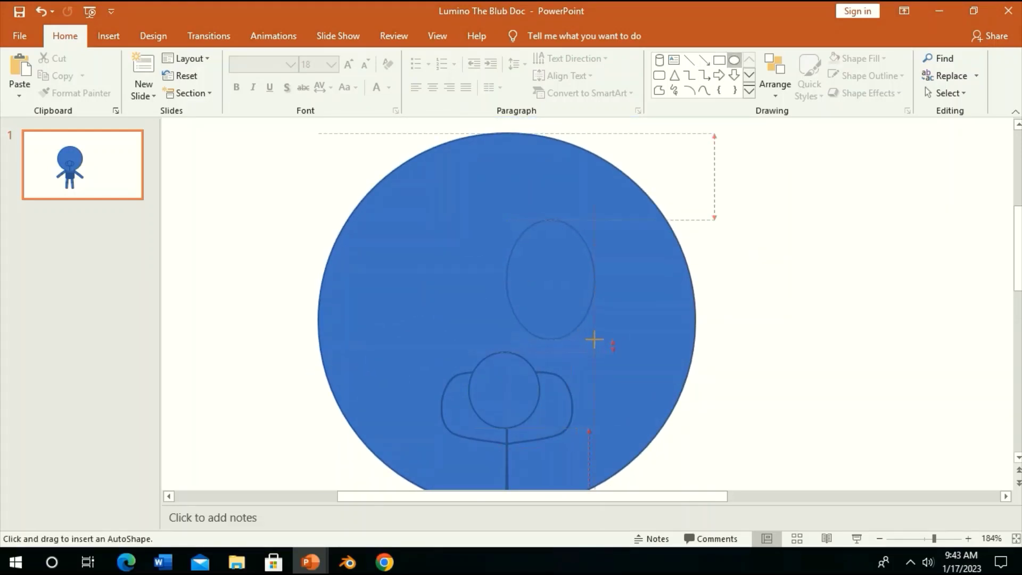
pyautogui.moveTo(581, 350); pyautogui.dragTo(485, 301)
# - Duplicate the oval and resize both into matching tall eye shapes
pyautogui.hotkey('ctrl', 'c')
pyautogui.hotkey('ctrl', 'v')
pyautogui.moveTo(477, 355); pyautogui.dragTo(475, 322)
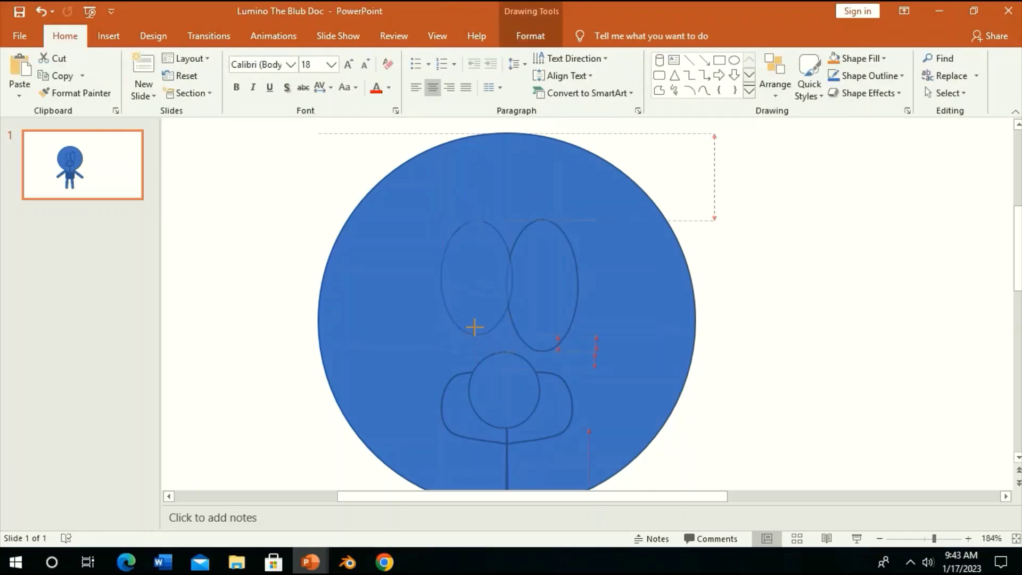
pyautogui.click(568, 314)
pyautogui.moveTo(542, 349)
pyautogui.mouseDown()
pyautogui.moveTo(542, 319)
pyautogui.moveTo(597, 347)
pyautogui.mouseUp()
# - Flip the eyes horizontally and bring the right eye forward so they overlap
pyautogui.keyDown('shift'); pyautogui.click(482, 275); pyautogui.keyUp('shift')
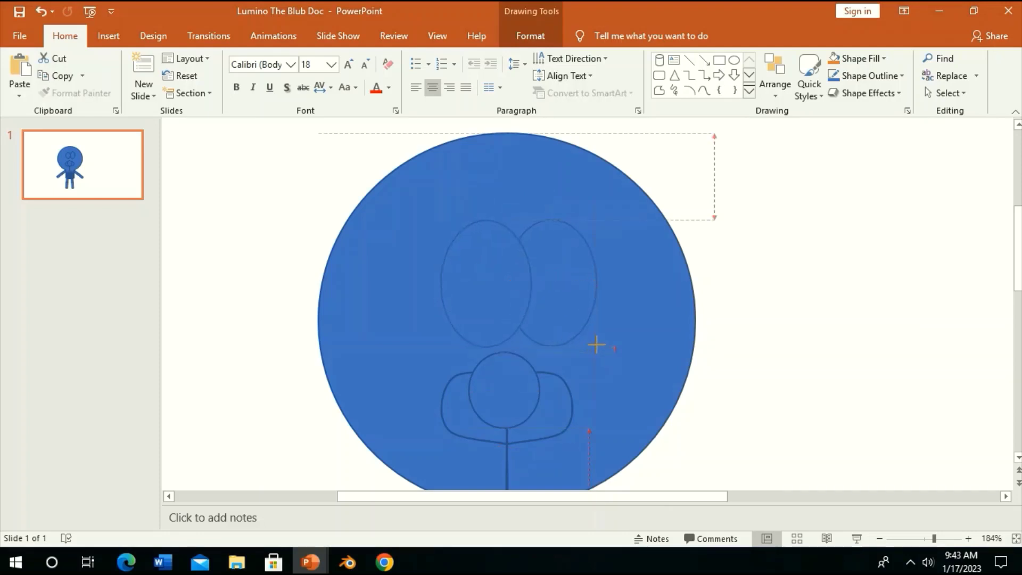
pyautogui.click(530, 36)
pyautogui.click(793, 93)
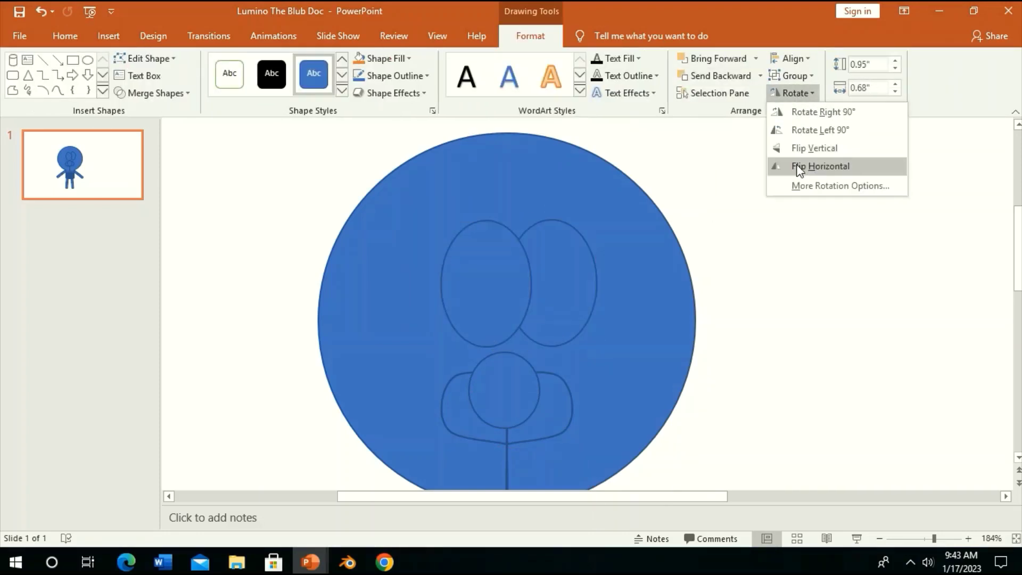
pyautogui.click(799, 166)
pyautogui.click(545, 268)
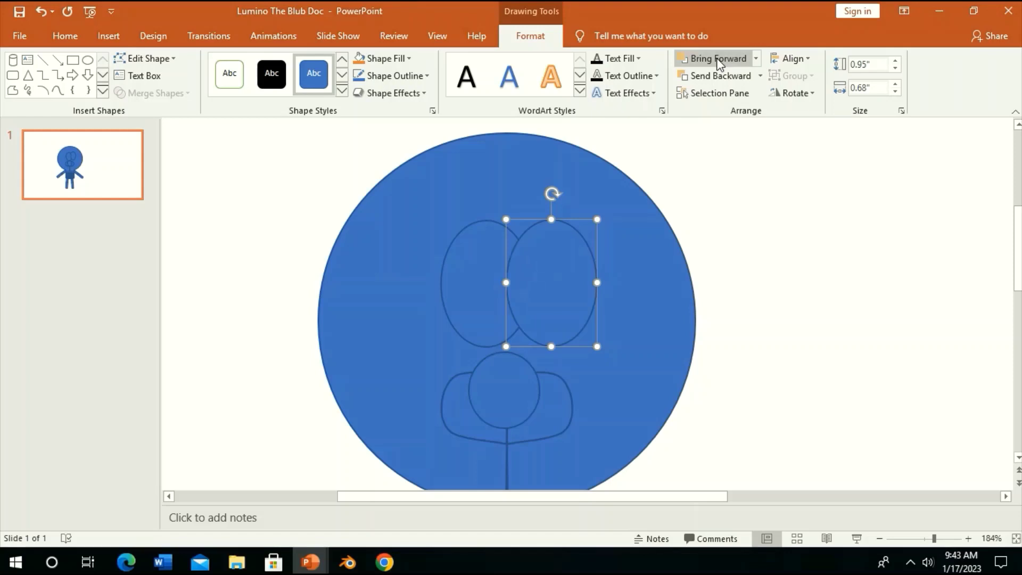
pyautogui.click(470, 302)
pyautogui.click(477, 303)
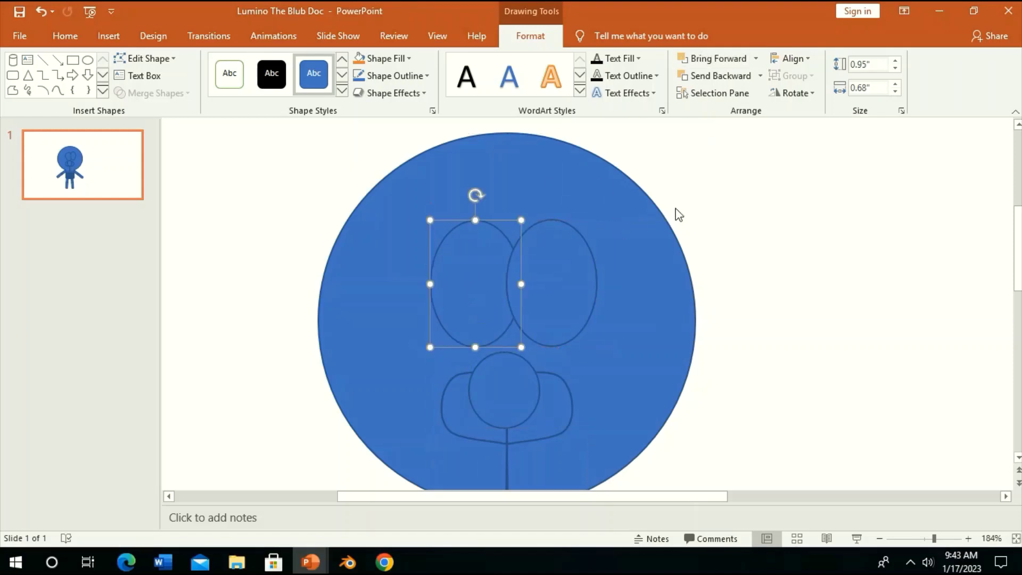
pyautogui.click(678, 214)
pyautogui.click(734, 60)
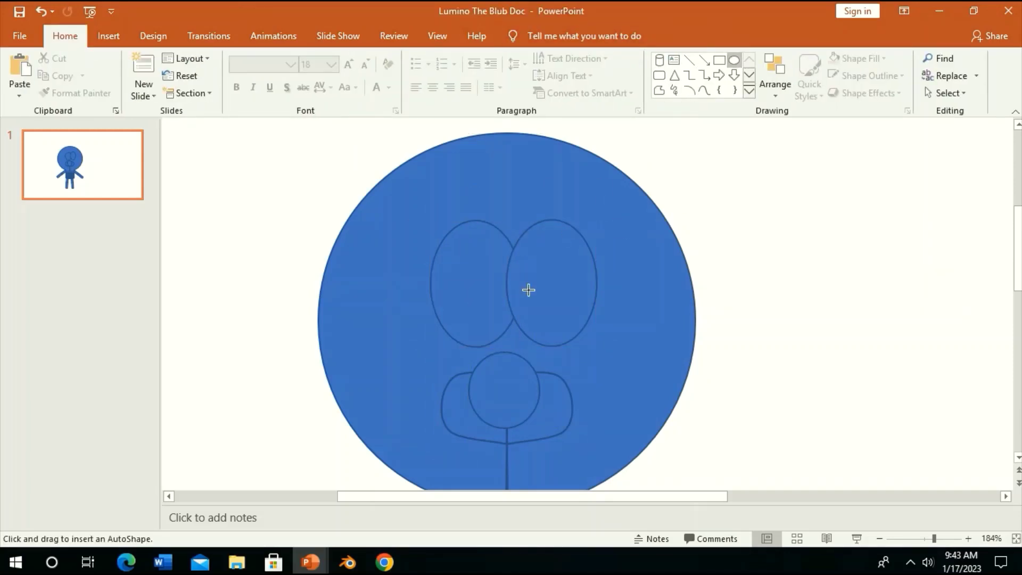
# - Draw a small inner oval in the right eye and place a resized copy in the left eye
pyautogui.moveTo(539, 265)
pyautogui.mouseDown()
pyautogui.moveTo(577, 340)
pyautogui.moveTo(549, 305)
pyautogui.moveTo(470, 295)
pyautogui.mouseUp()
pyautogui.hotkey('ctrl', 'c')
pyautogui.hotkey('ctrl', 'v')
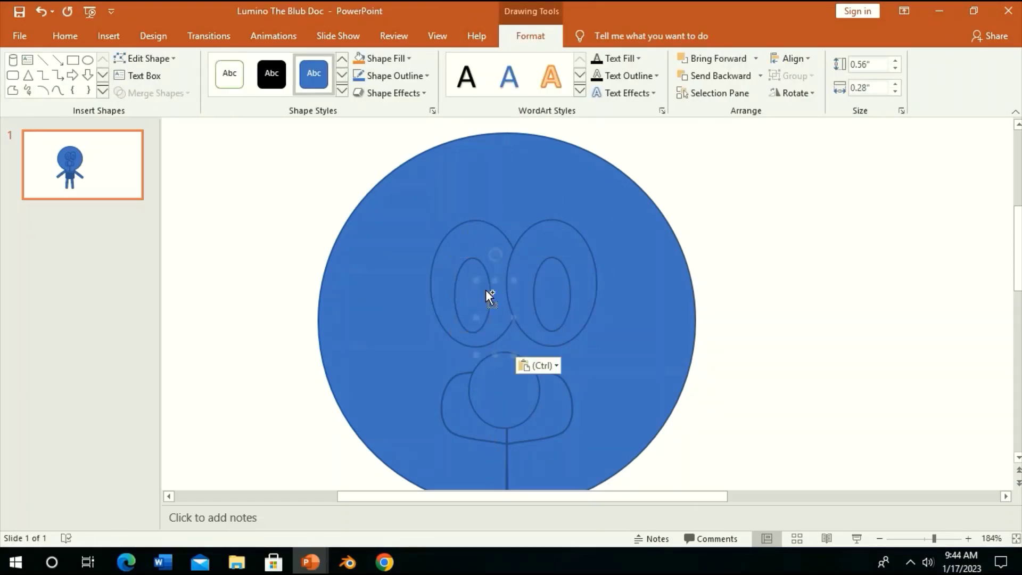
pyautogui.moveTo(483, 284); pyautogui.dragTo(476, 277)
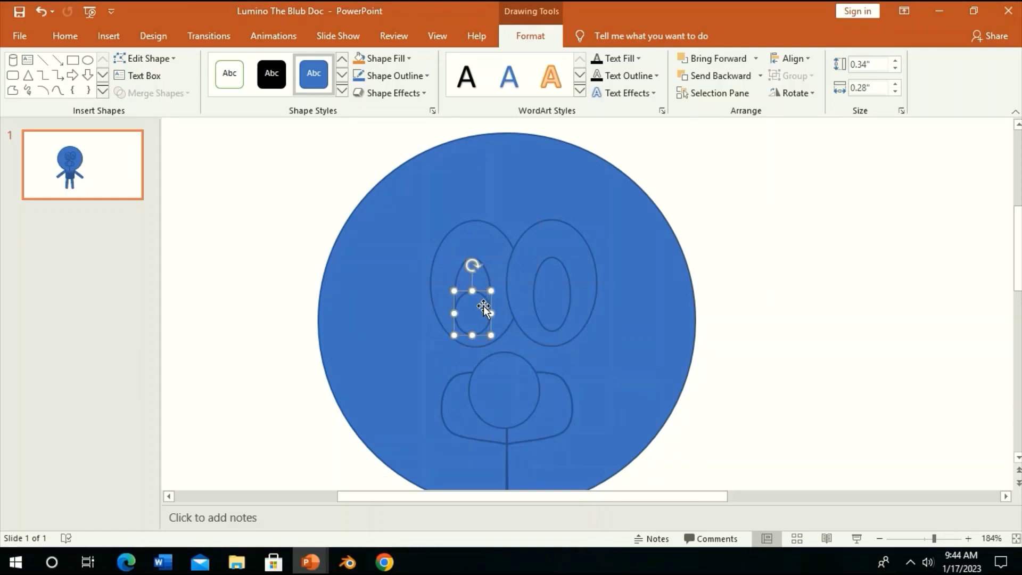
pyautogui.moveTo(491, 335)
pyautogui.mouseDown()
pyautogui.moveTo(461, 277)
pyautogui.moveTo(497, 325)
pyautogui.moveTo(551, 304)
pyautogui.mouseUp()
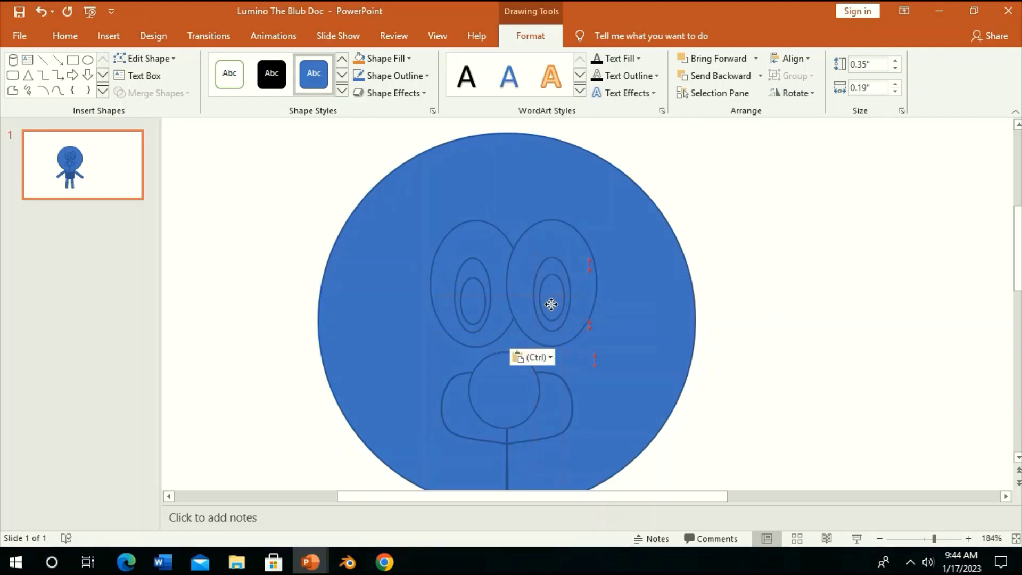
pyautogui.moveTo(551, 304); pyautogui.dragTo(553, 305)
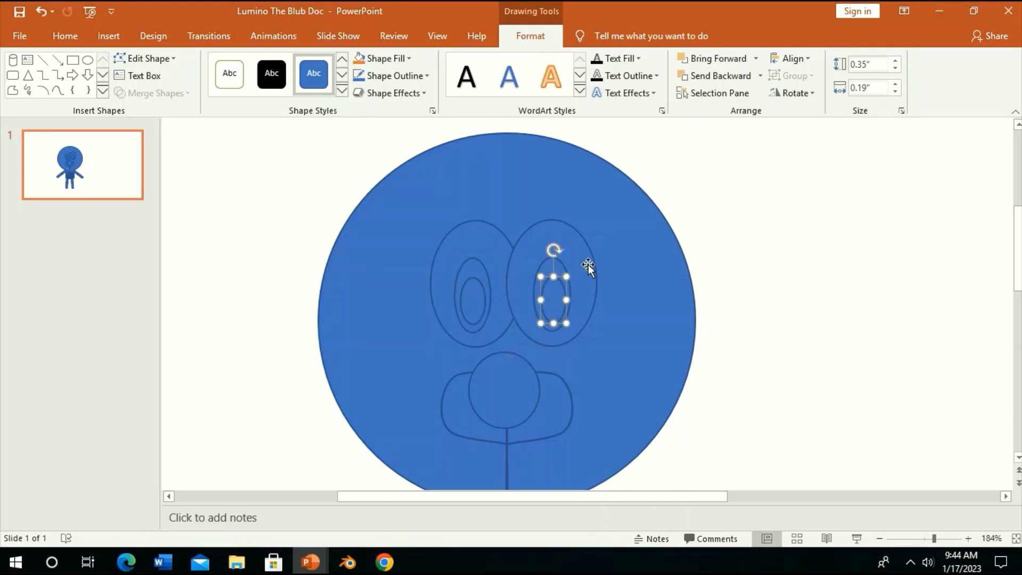
pyautogui.click(798, 314)
pyautogui.moveTo(935, 538); pyautogui.dragTo(957, 539)
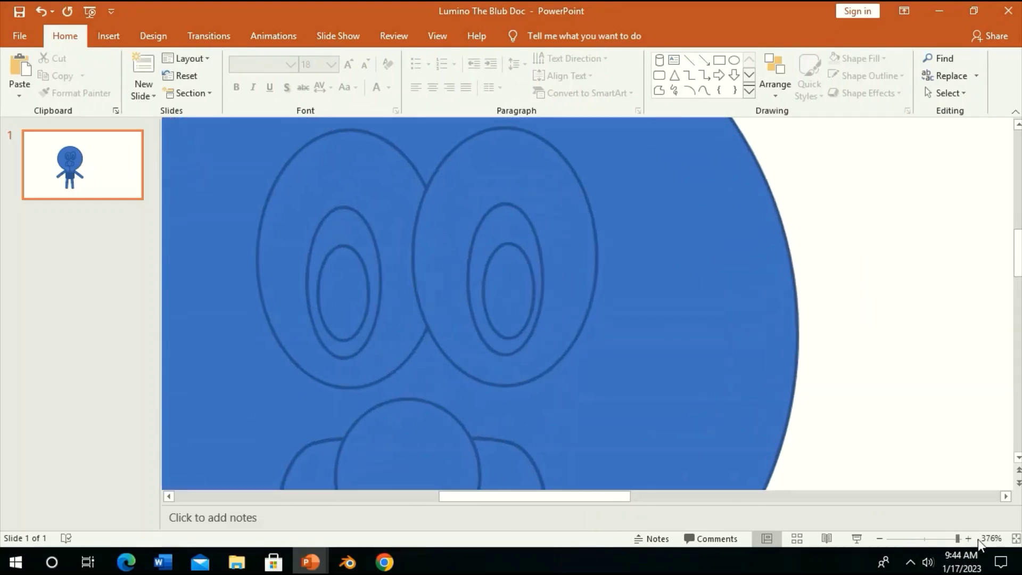
# - Draw a tilted 4-Point Star near the top of the right eye
pyautogui.click(749, 92)
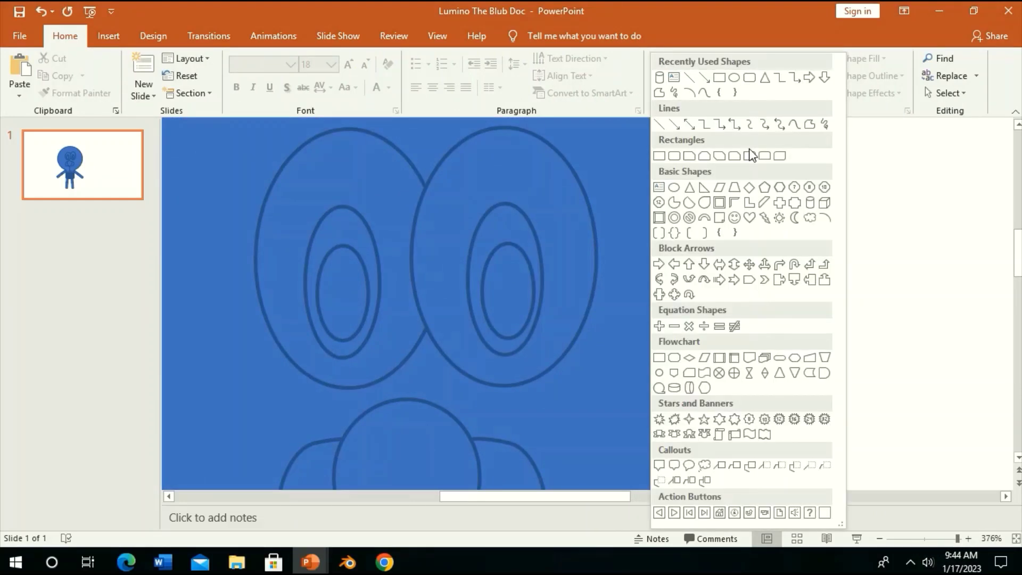
pyautogui.click(689, 419)
pyautogui.moveTo(563, 272); pyautogui.dragTo(570, 278)
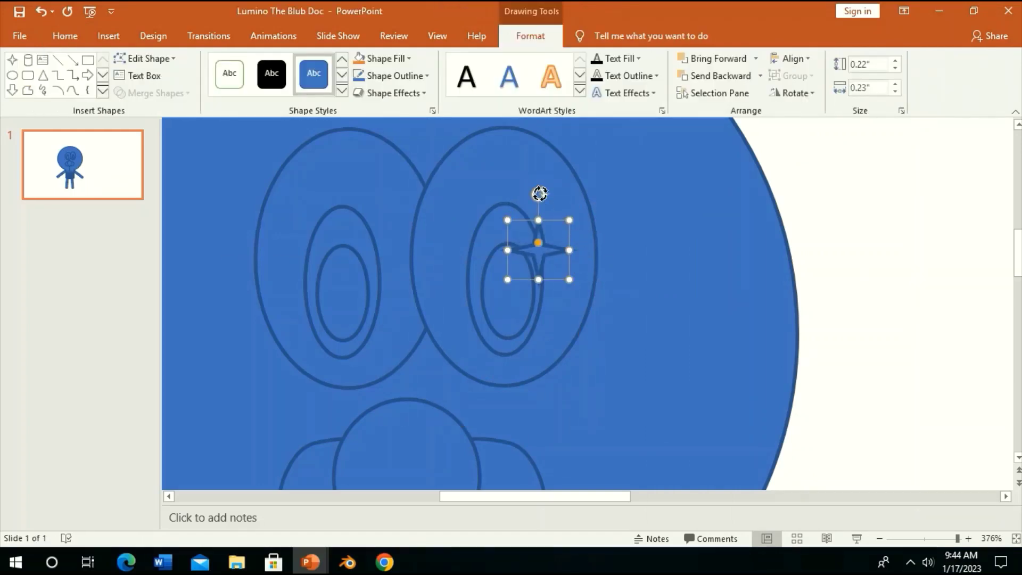
pyautogui.moveTo(538, 196); pyautogui.dragTo(579, 212)
pyautogui.moveTo(537, 250); pyautogui.dragTo(533, 243)
# - Copy the star into the left eye, rotating it and making it smaller and lower
pyautogui.hotkey('ctrl', 'c')
pyautogui.hotkey('ctrl', 'v')
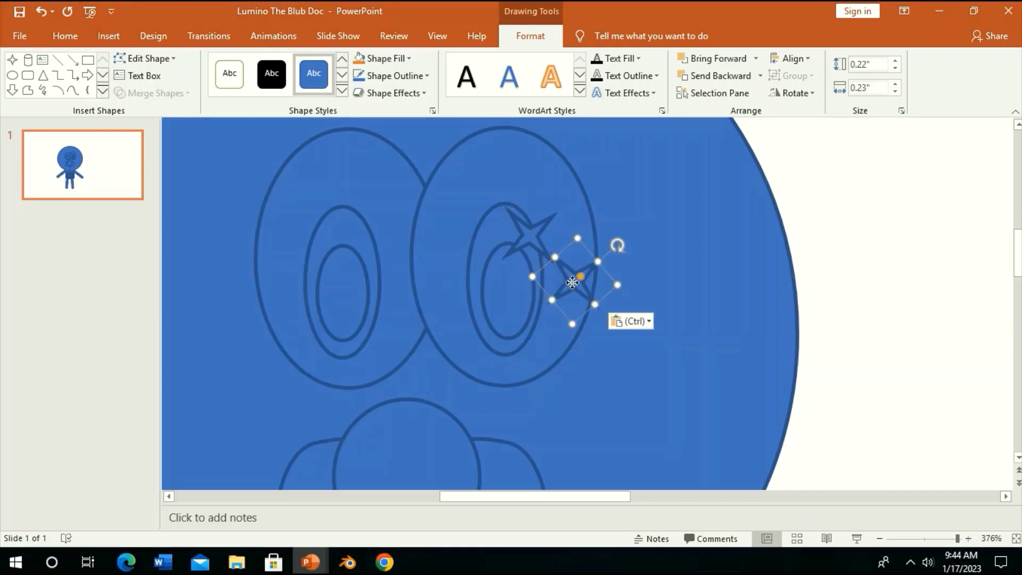
pyautogui.moveTo(573, 281); pyautogui.dragTo(342, 223)
pyautogui.moveTo(388, 189)
pyautogui.mouseDown()
pyautogui.moveTo(318, 185)
pyautogui.moveTo(297, 198)
pyautogui.mouseUp()
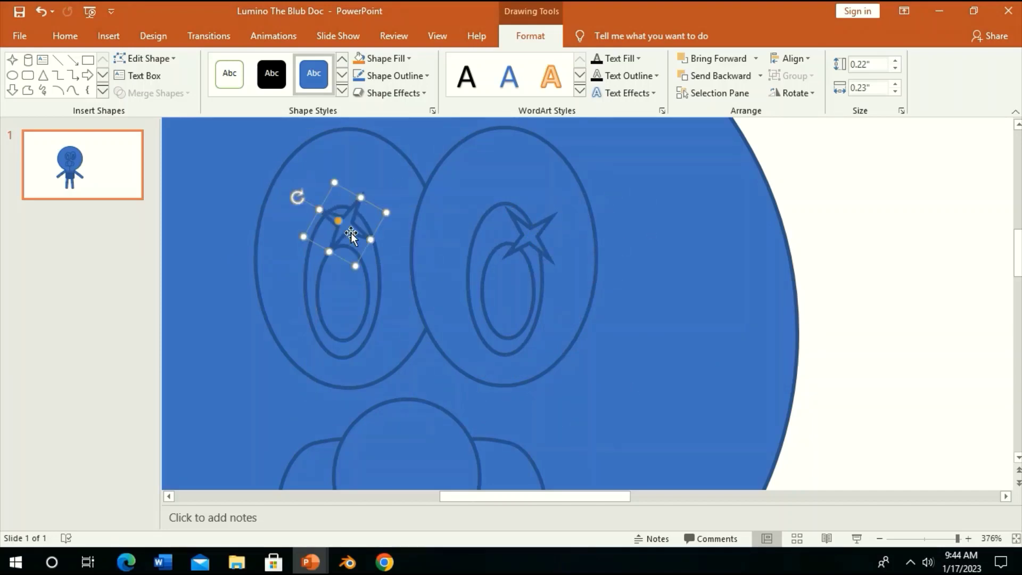
pyautogui.moveTo(341, 226)
pyautogui.mouseDown()
pyautogui.moveTo(316, 230)
pyautogui.moveTo(318, 329)
pyautogui.mouseUp()
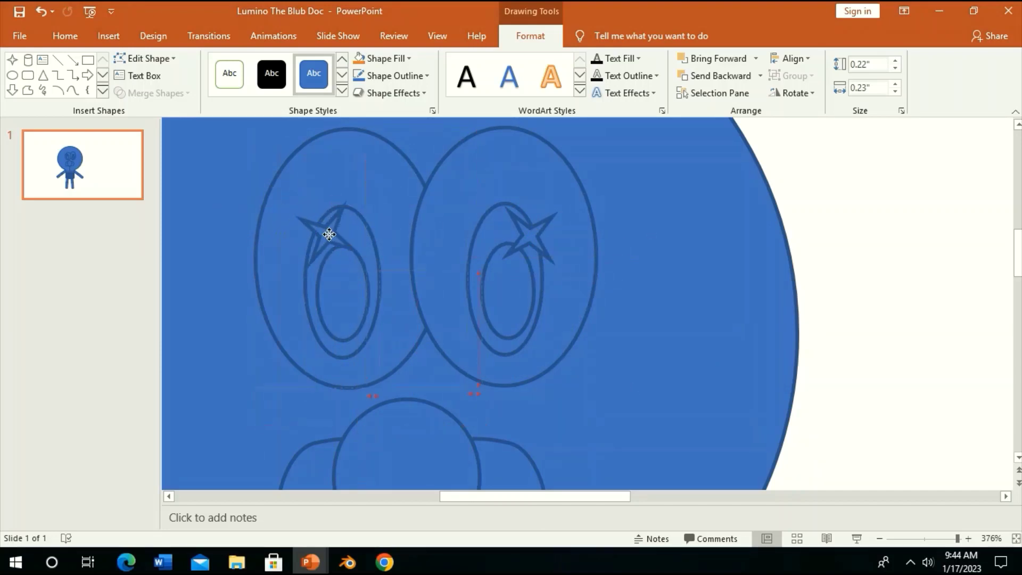
pyautogui.moveTo(324, 365); pyautogui.dragTo(315, 326)
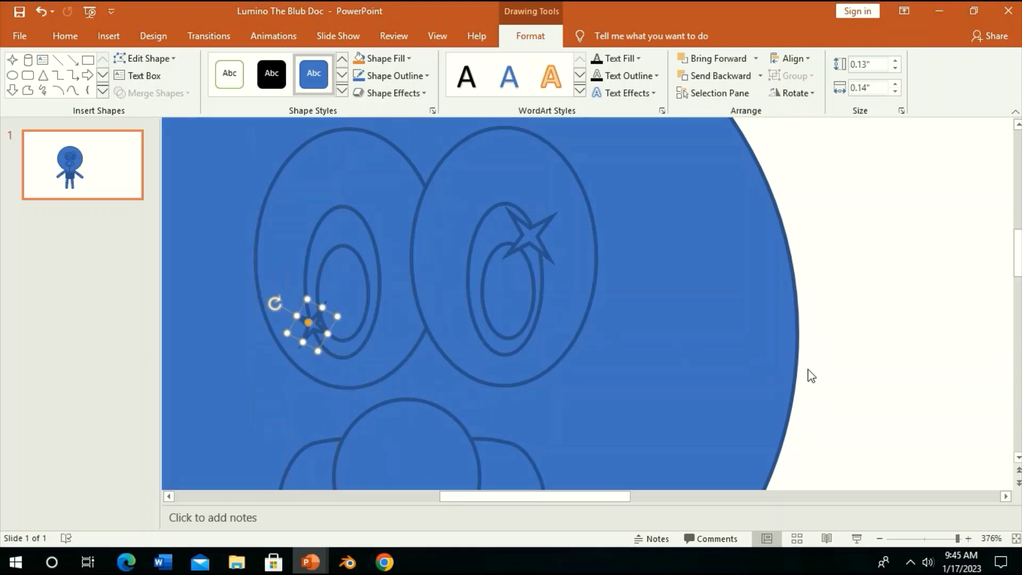
pyautogui.moveTo(904, 539); pyautogui.dragTo(934, 538)
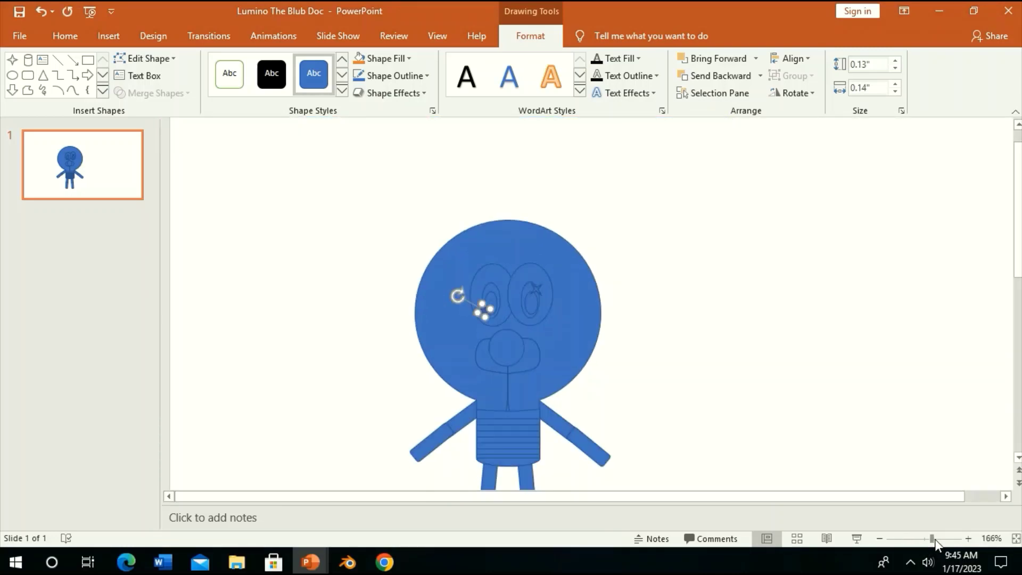
pyautogui.scroll(-1, 846, 346)
pyautogui.click(864, 320)
pyautogui.click(719, 91)
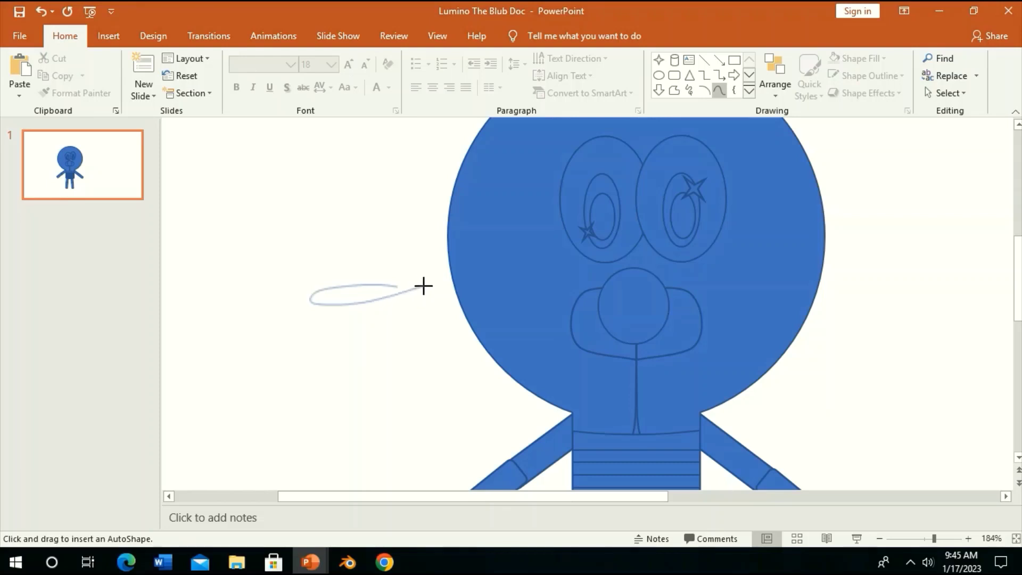
# - Create two layered curved lip shapes and move them together onto the mouth
pyautogui.click(406, 286)
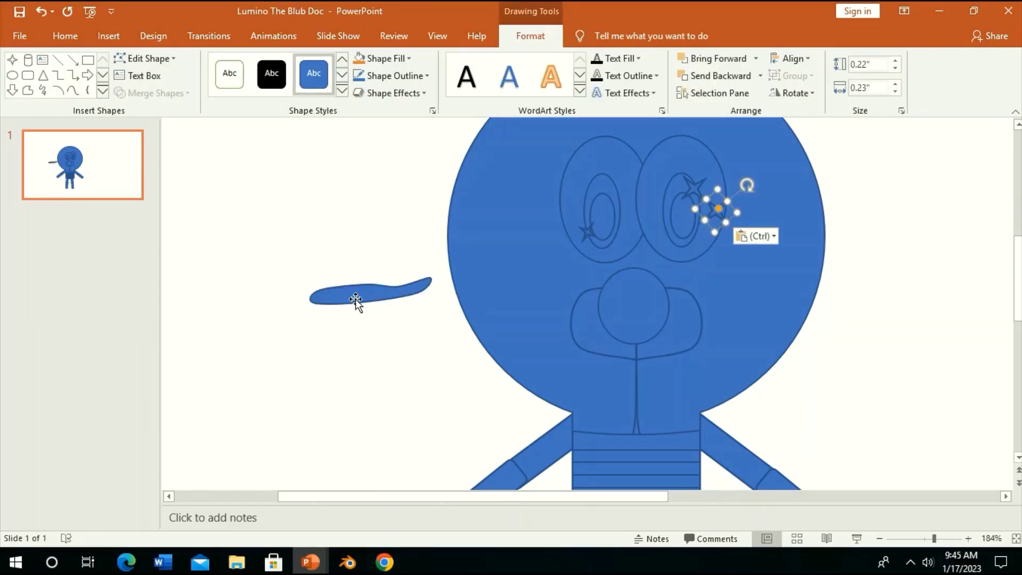
pyautogui.hotkey('ctrl', 'v')
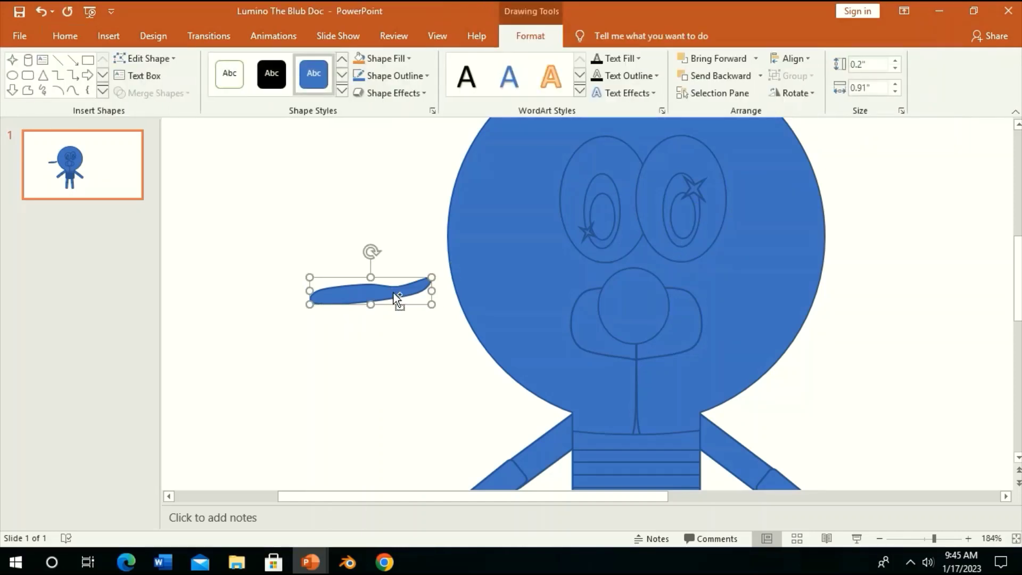
pyautogui.moveTo(394, 293)
pyautogui.mouseDown()
pyautogui.moveTo(385, 308)
pyautogui.moveTo(373, 263)
pyautogui.mouseUp()
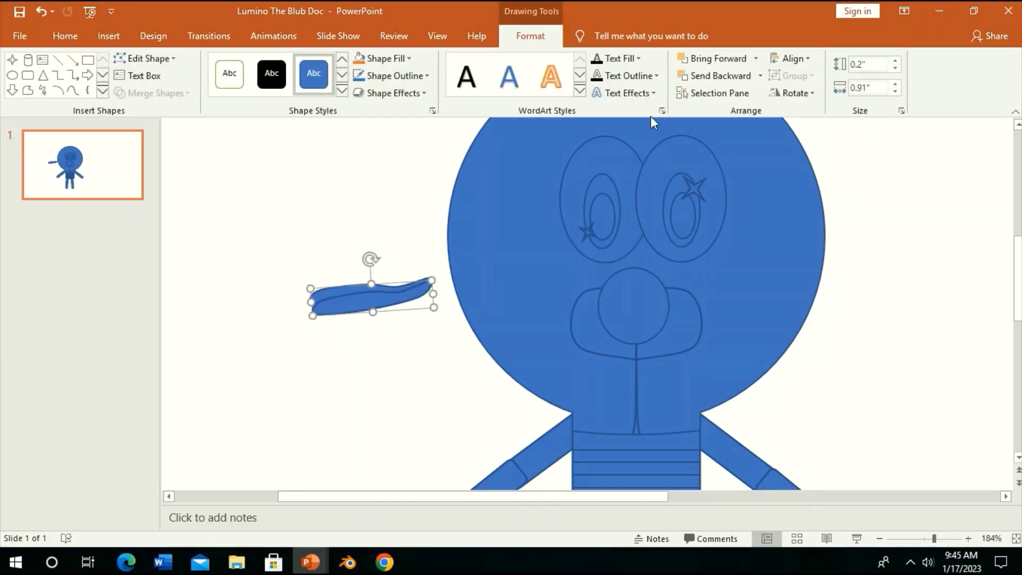
pyautogui.click(719, 75)
pyautogui.press('Tab')
pyautogui.click(407, 281)
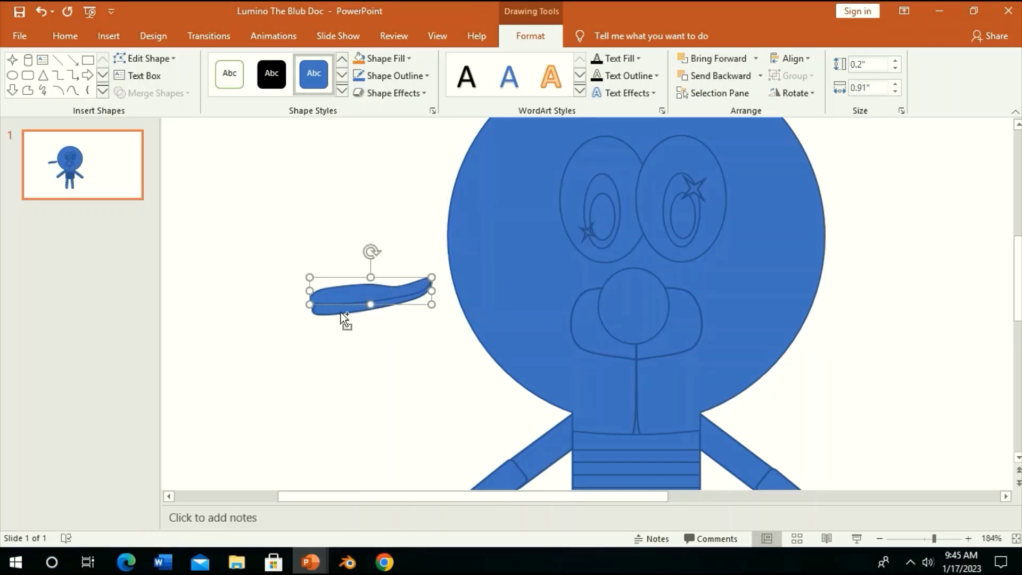
pyautogui.keyDown('shift'); pyautogui.click(340, 312); pyautogui.keyUp('shift')
pyautogui.moveTo(392, 298)
pyautogui.mouseDown()
pyautogui.moveTo(685, 326)
pyautogui.moveTo(660, 307)
pyautogui.moveTo(660, 319)
pyautogui.moveTo(643, 321)
pyautogui.mouseUp()
# - Group the two lip shapes into one mouth and save the presentation
pyautogui.click(795, 75)
pyautogui.click(791, 96)
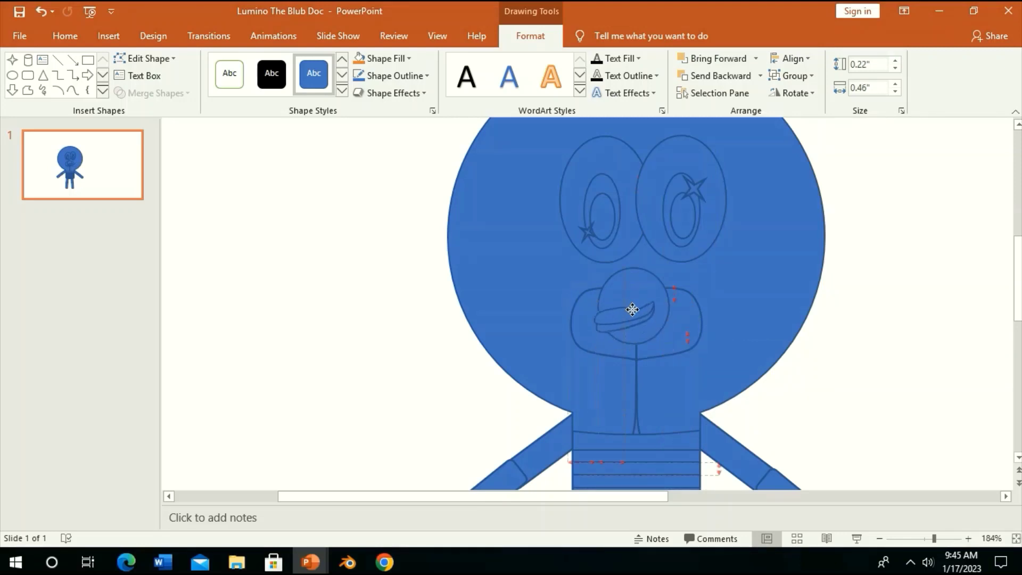
pyautogui.click(18, 14)
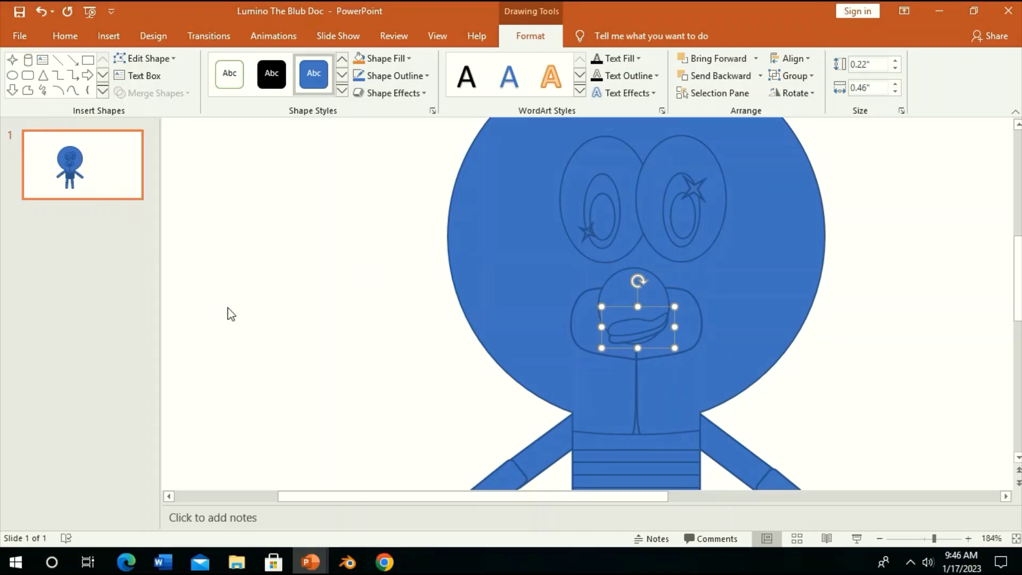
pyautogui.click(807, 395)
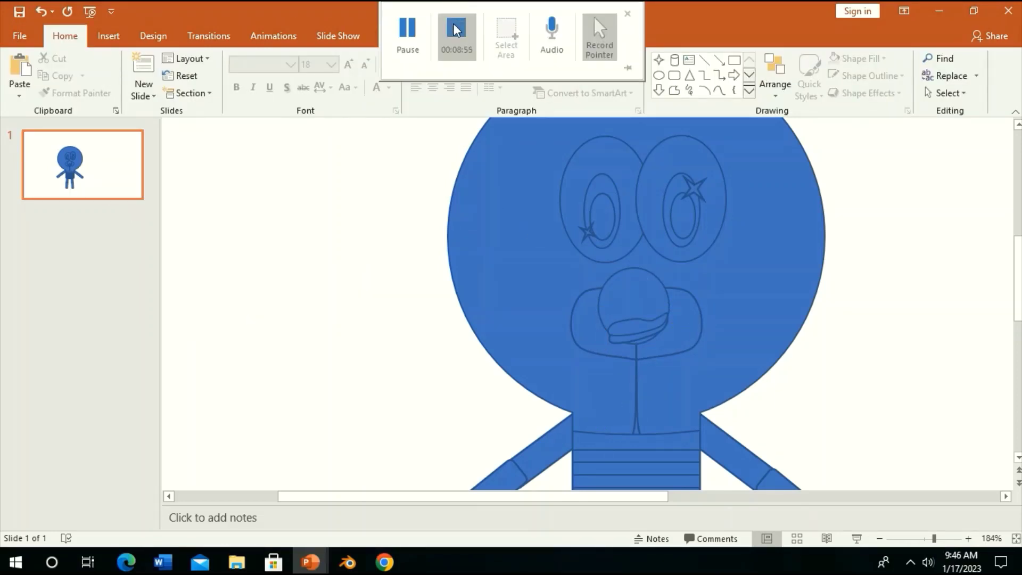
# - Draw an arched eyebrow over the right eye and a mirrored copy over the left eye
pyautogui.scroll(1, 905, 314)
pyautogui.scroll(2, 873, 282)
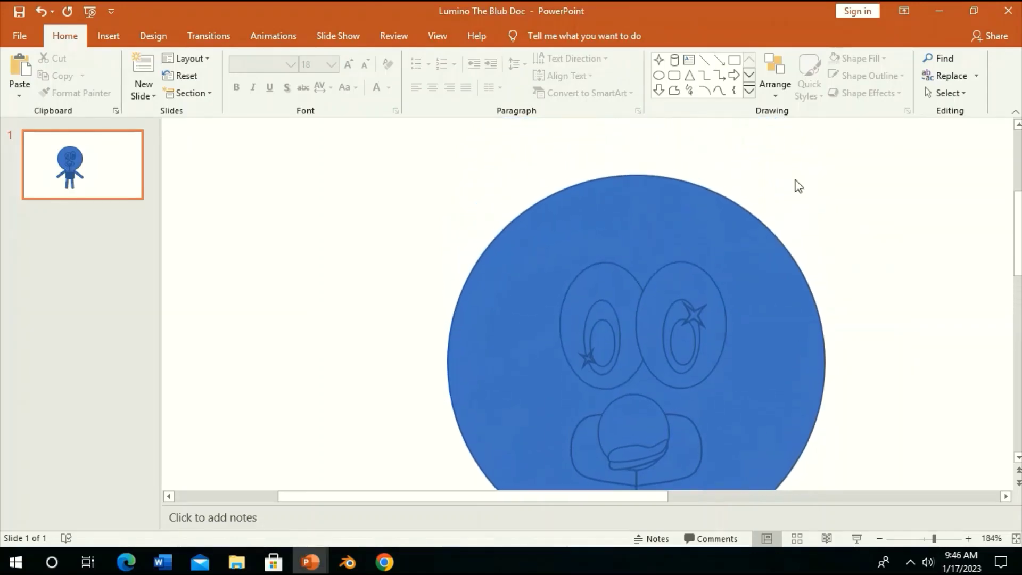
pyautogui.click(720, 90)
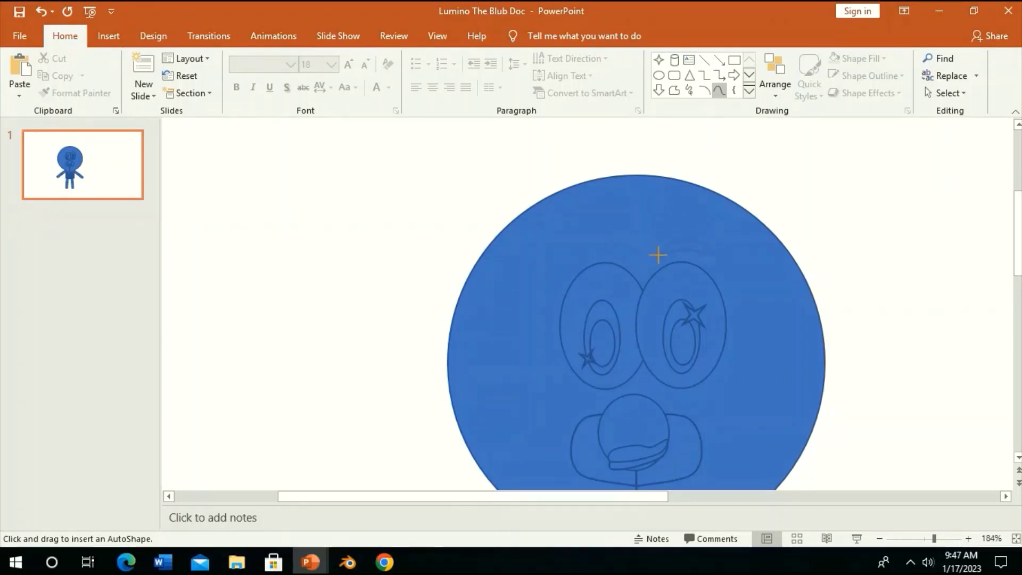
pyautogui.click(658, 255)
pyautogui.click(685, 239)
pyautogui.doubleClick(712, 255)
pyautogui.hotkey('ctrl', 'c')
pyautogui.hotkey('ctrl', 'v')
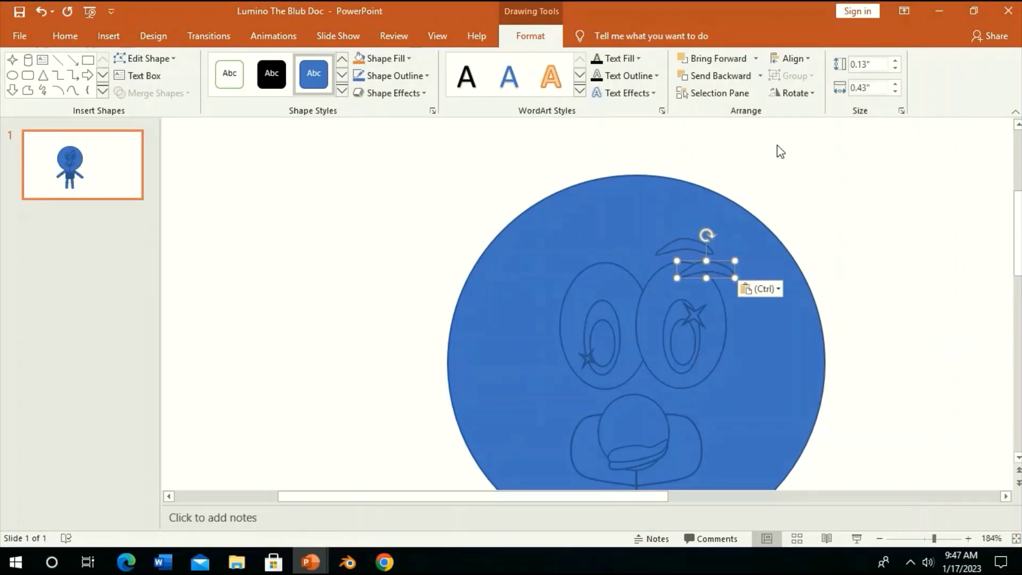
pyautogui.click(792, 93)
pyautogui.click(810, 167)
pyautogui.moveTo(704, 265); pyautogui.dragTo(602, 246)
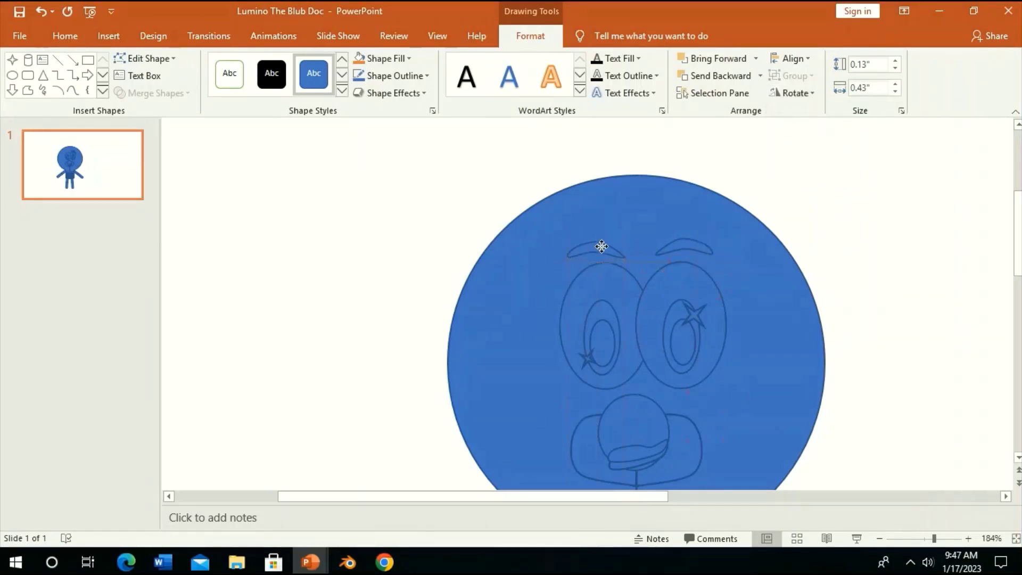
# - Delete the stars from both eyes and nudge the mouth shape up and left
pyautogui.click(587, 355)
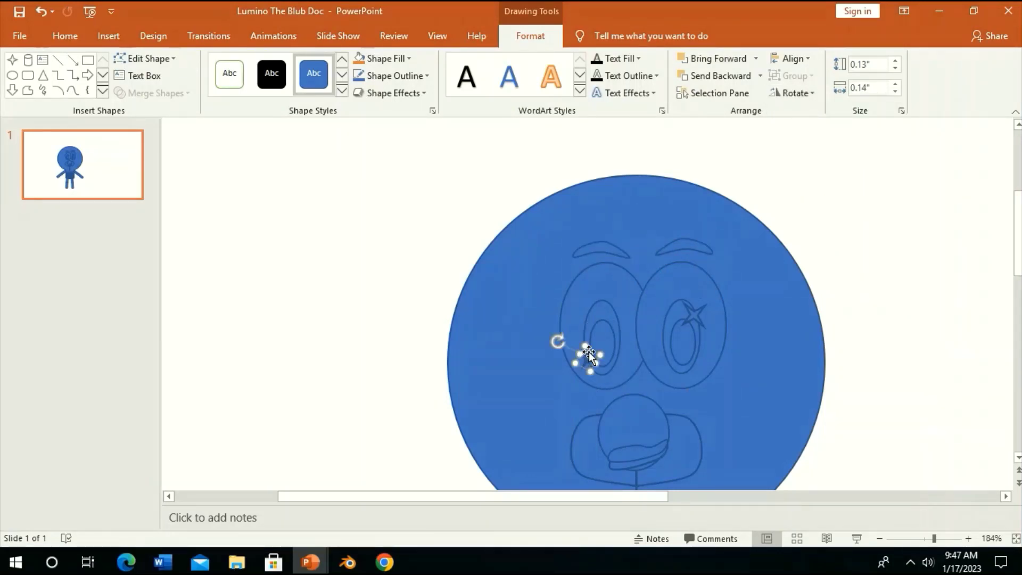
pyautogui.press('Delete')
pyautogui.click(689, 312)
pyautogui.press('Delete')
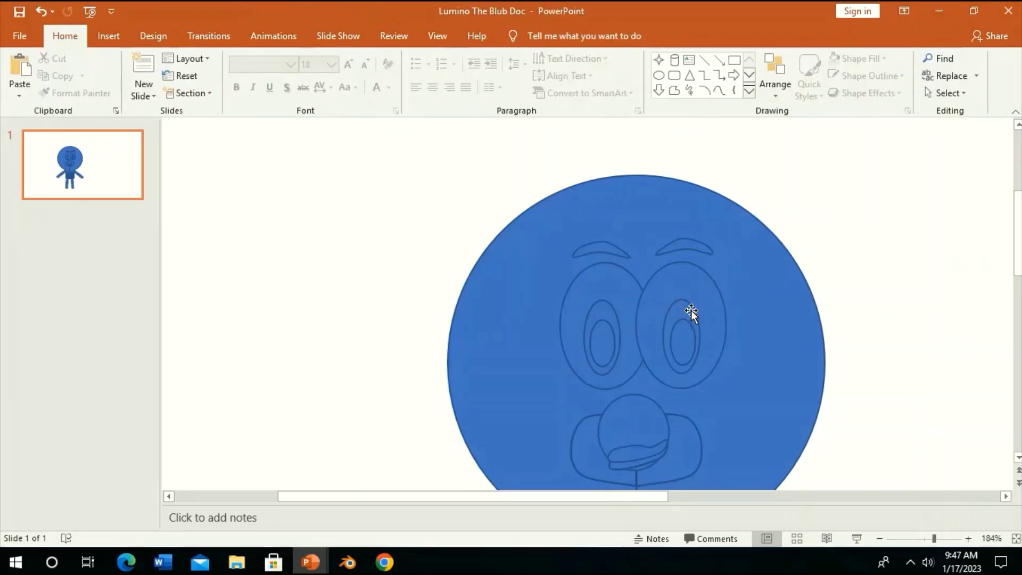
pyautogui.scroll(-1, 691, 311)
pyautogui.scroll(-2, 691, 311)
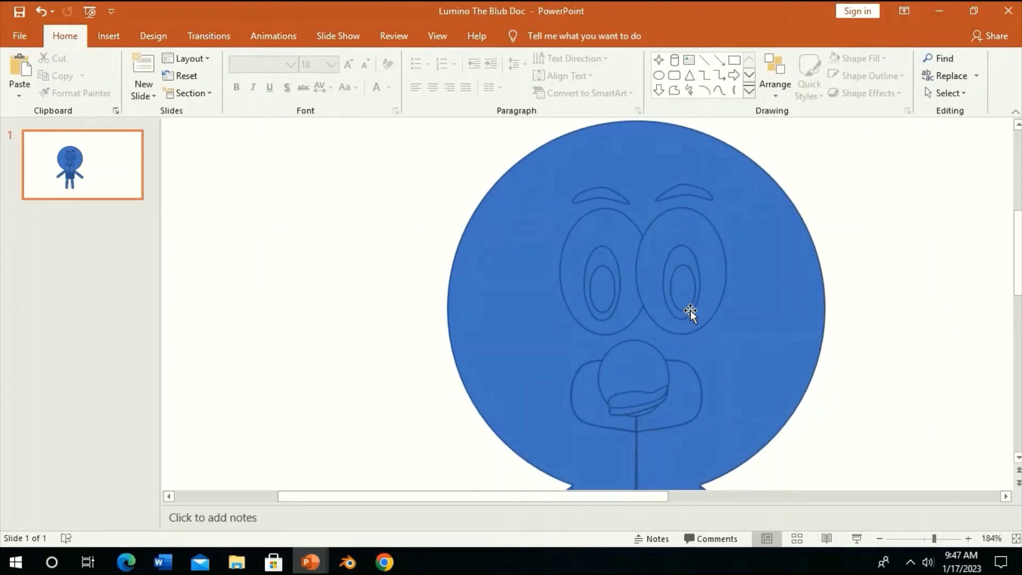
pyautogui.moveTo(657, 403); pyautogui.dragTo(647, 384)
# - Apply the white Shape Style, No Outline and a 3-D Shape Effects preset to the head circle
pyautogui.click(859, 248)
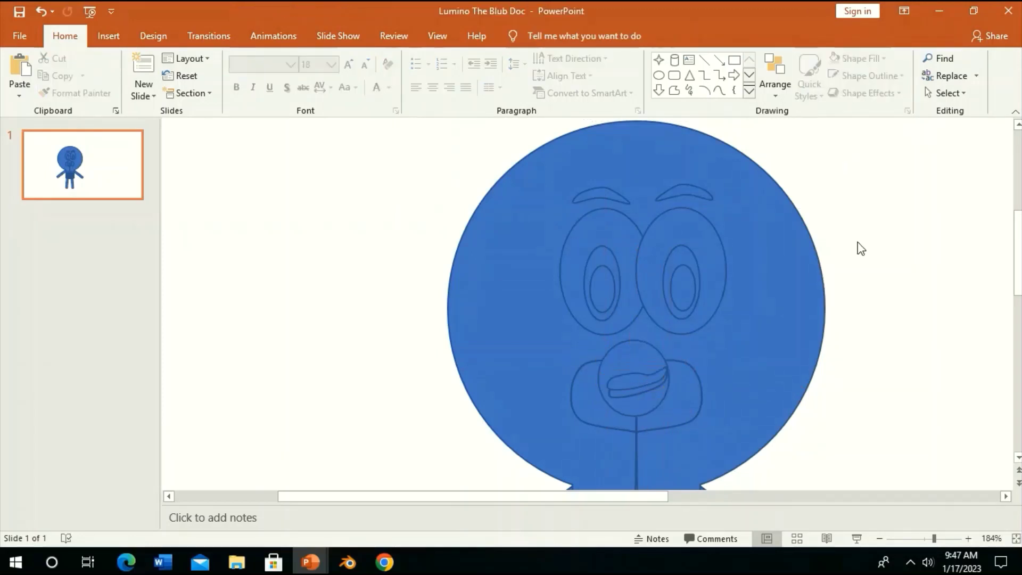
pyautogui.click(788, 285)
pyautogui.click(530, 36)
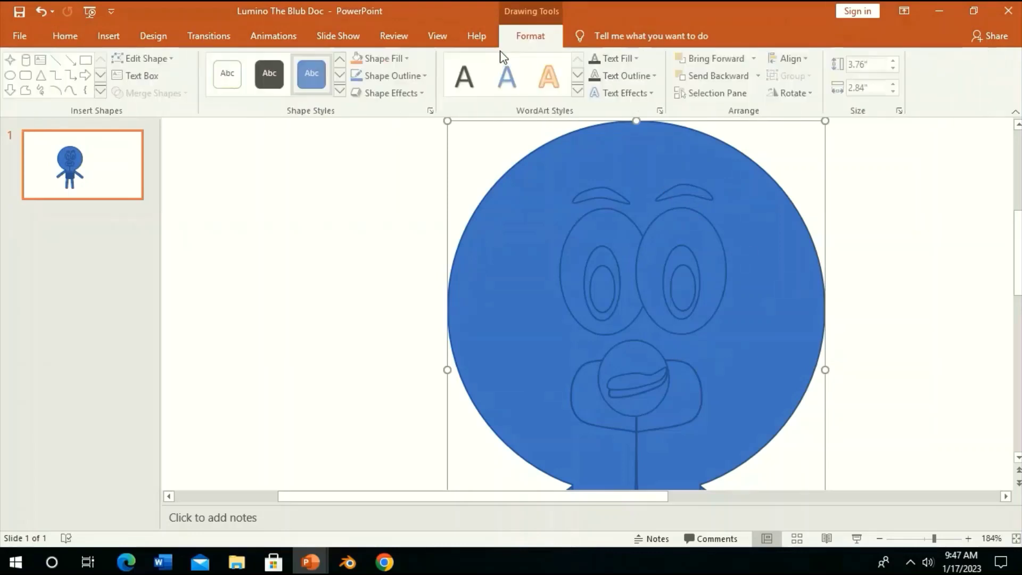
pyautogui.click(242, 78)
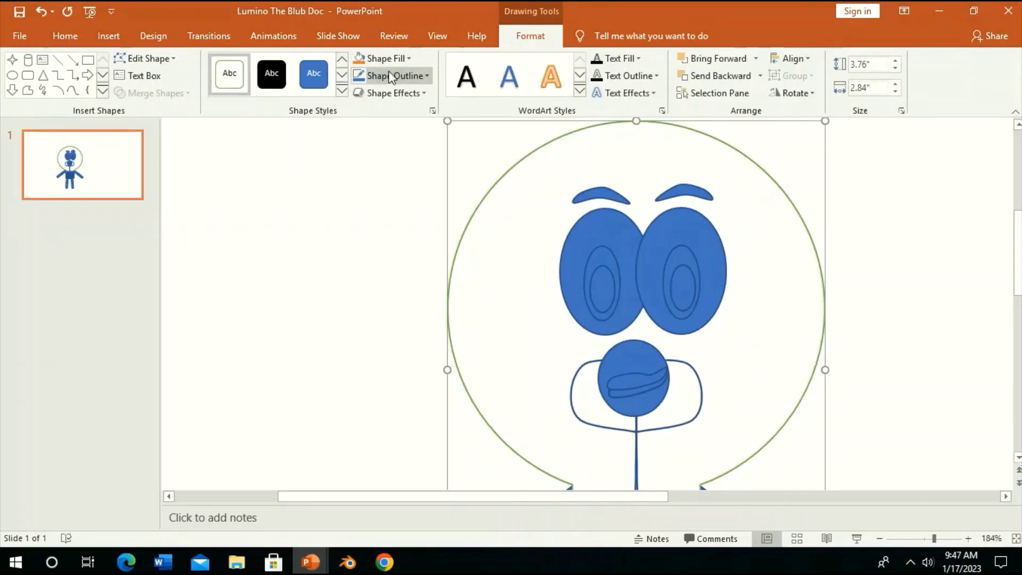
pyautogui.click(389, 76)
pyautogui.click(375, 208)
pyautogui.click(388, 93)
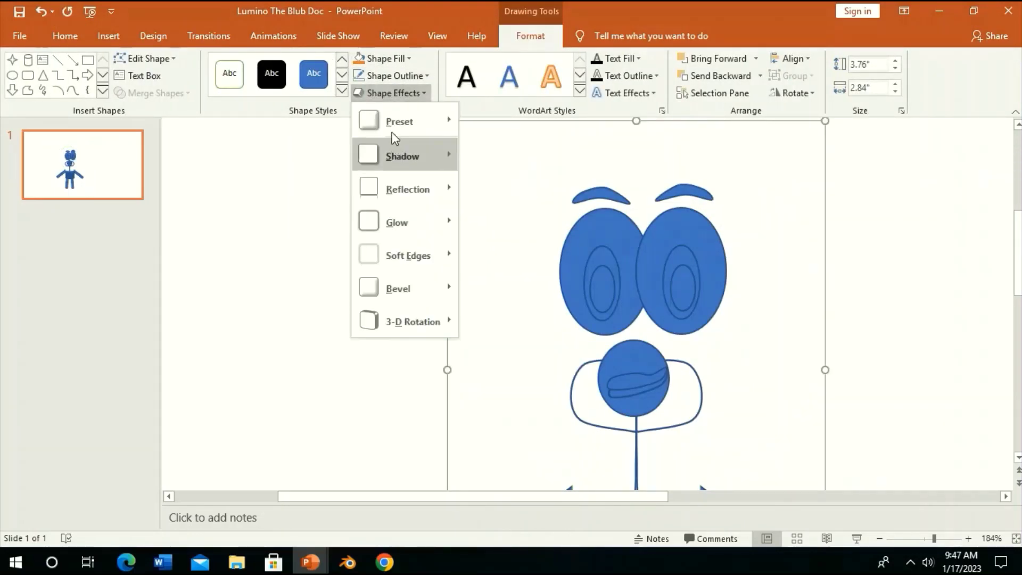
pyautogui.click(599, 244)
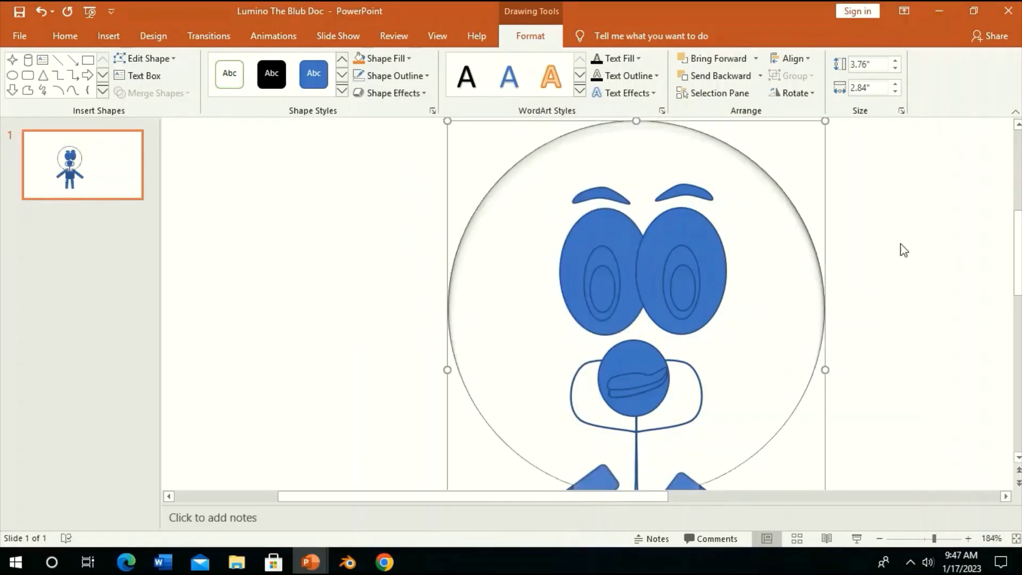
pyautogui.scroll(-3, 902, 246)
pyautogui.scroll(-1, 902, 246)
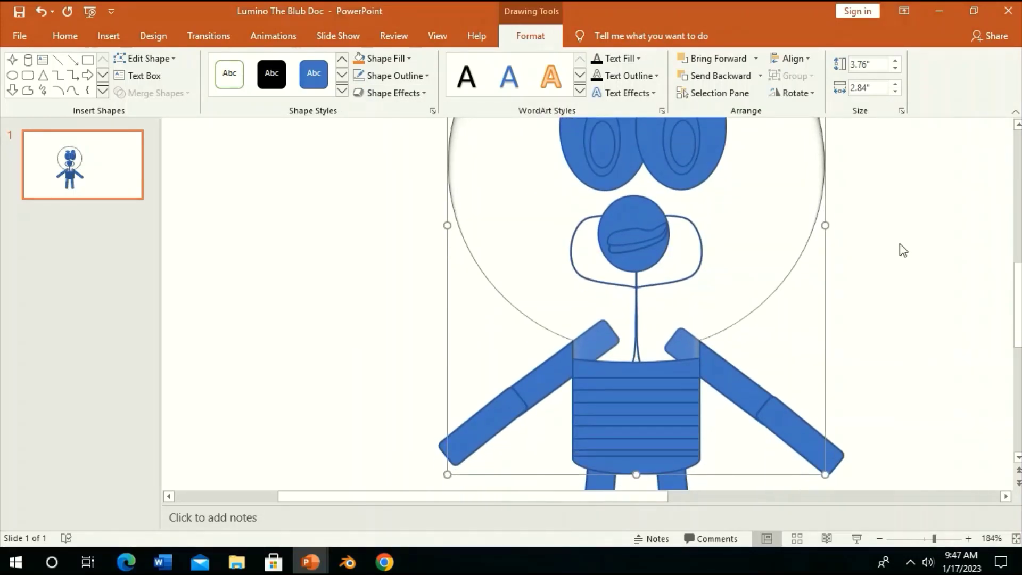
# - Duplicate the white bulb circle and ungroup both arms into separate pieces
pyautogui.click(751, 377)
pyautogui.press('Escape')
pyautogui.click(732, 316)
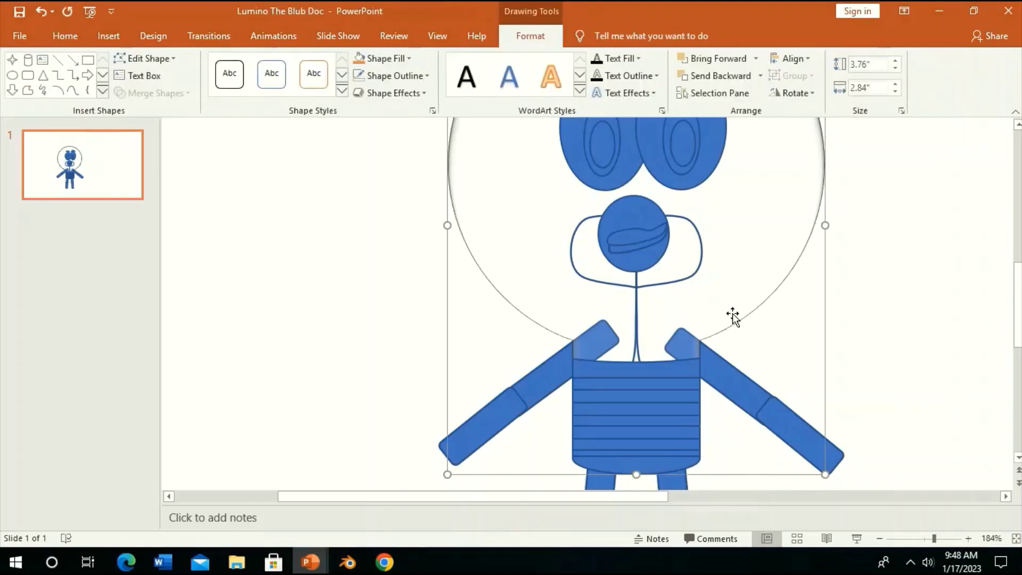
pyautogui.moveTo(733, 315); pyautogui.dragTo(678, 351)
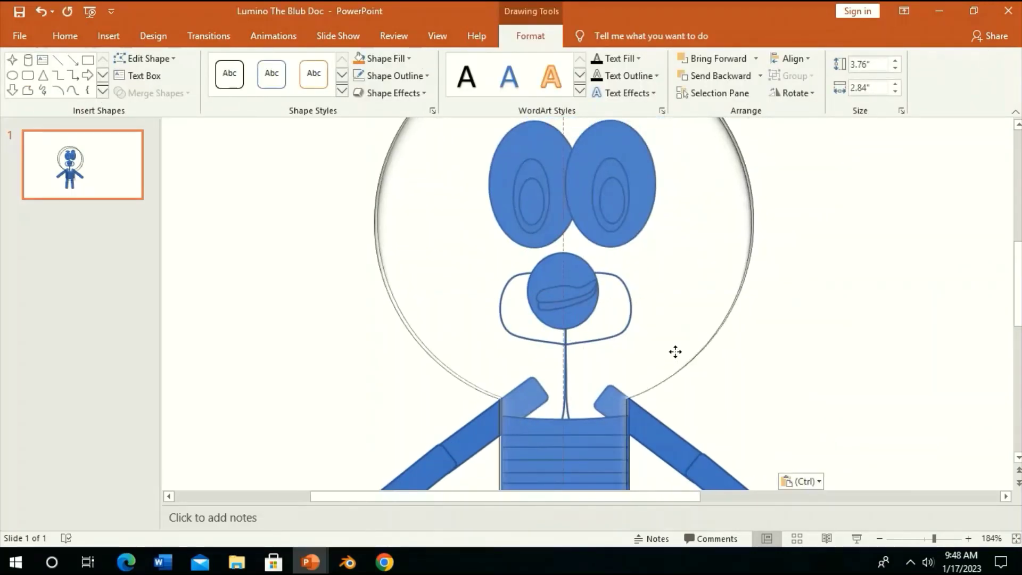
pyautogui.scroll(-2, 811, 335)
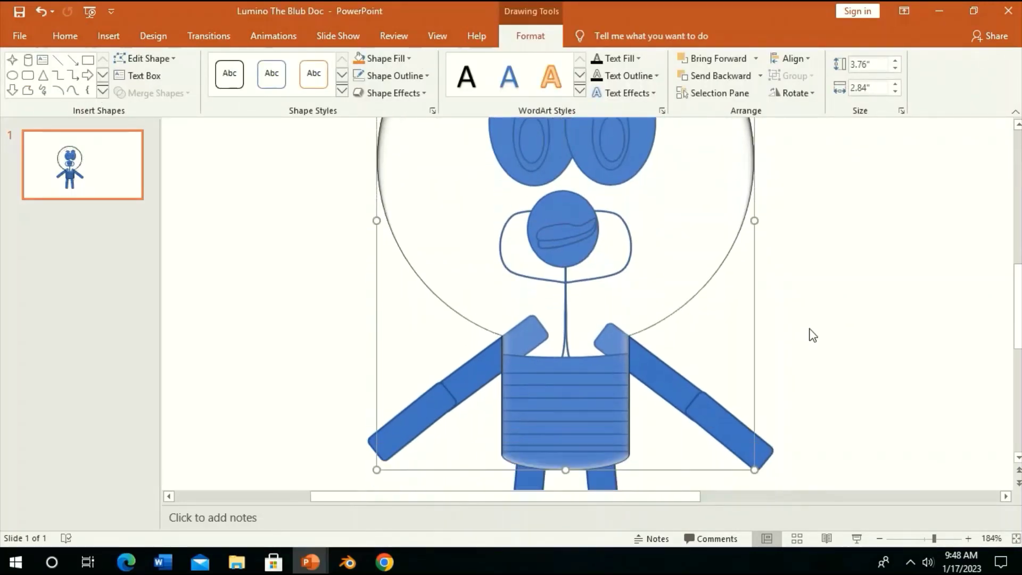
pyautogui.click(678, 314)
pyautogui.click(685, 358)
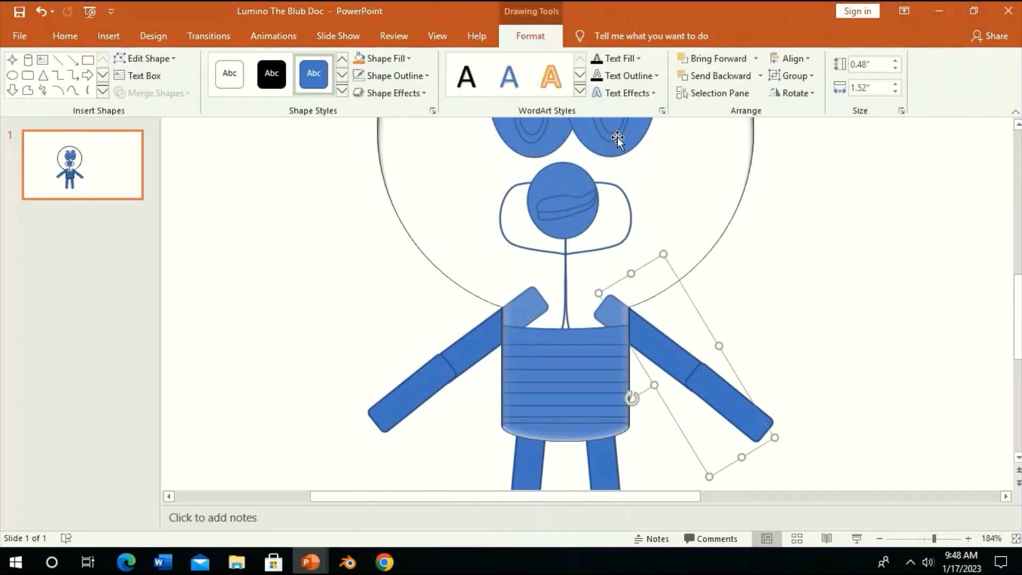
pyautogui.click(788, 78)
pyautogui.click(794, 132)
pyautogui.click(472, 347)
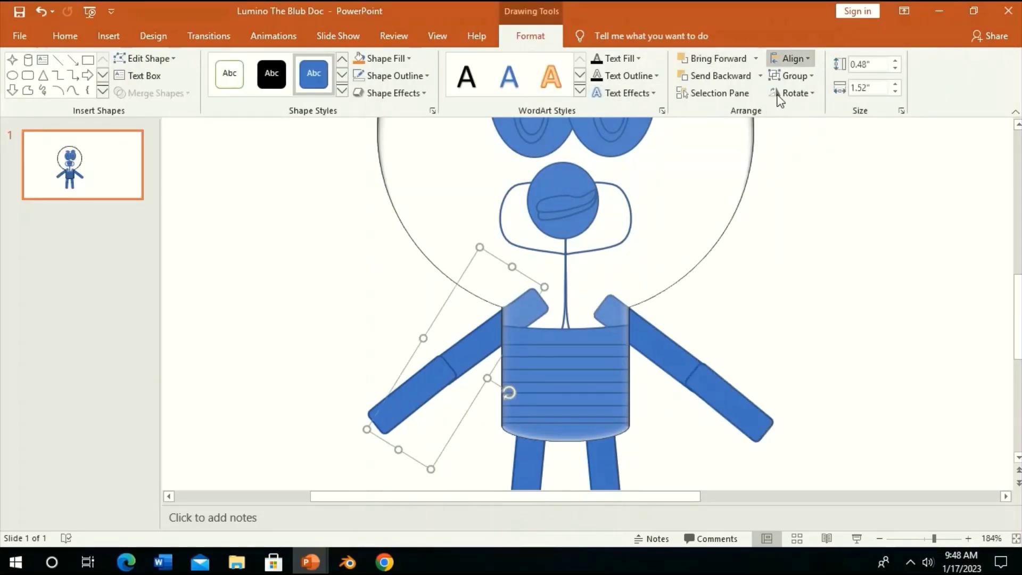
pyautogui.click(790, 77)
pyautogui.click(798, 131)
# - Subtract the bulb circle from the right shoulder piece with Merge Shapes
pyautogui.click(656, 281)
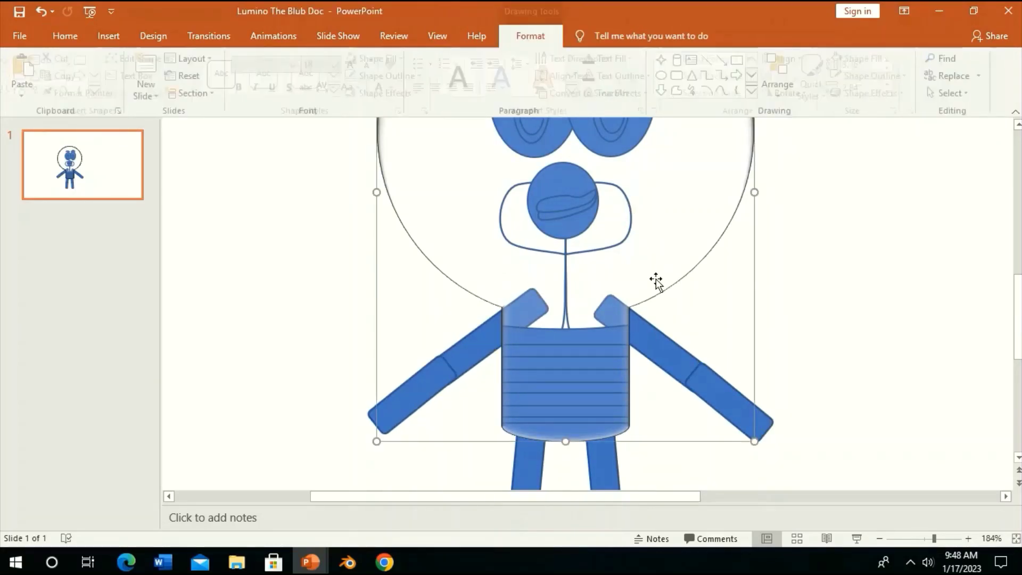
pyautogui.click(626, 326)
pyautogui.keyDown('shift'); pyautogui.click(473, 351); pyautogui.keyUp('shift')
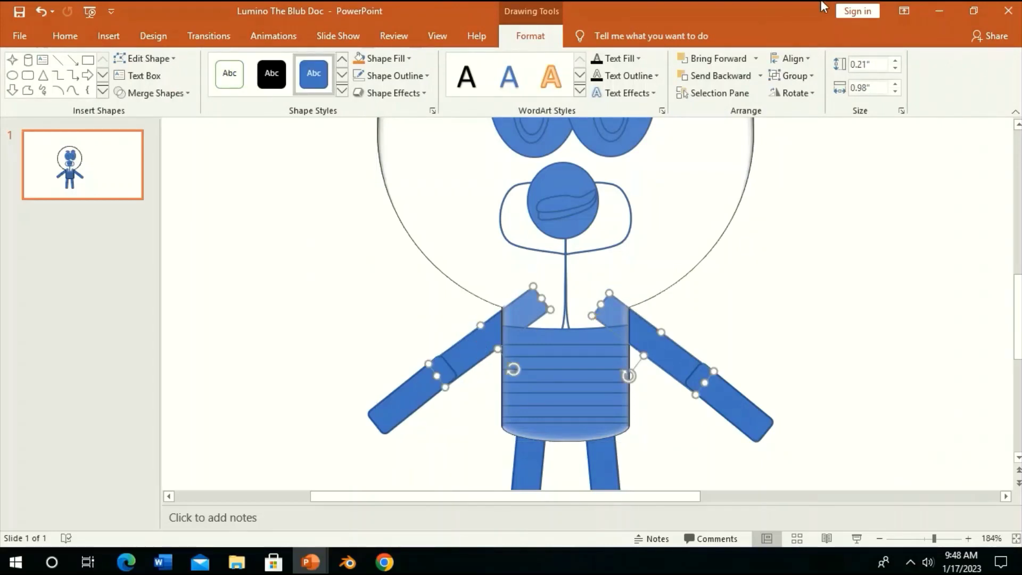
pyautogui.click(728, 326)
pyautogui.click(640, 330)
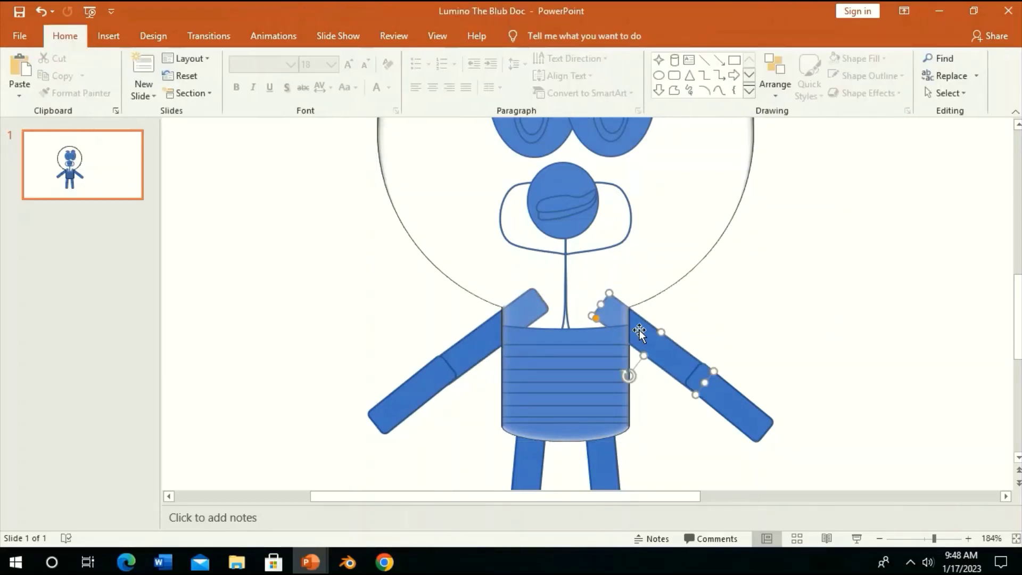
pyautogui.keyDown('shift'); pyautogui.click(492, 176); pyautogui.keyUp('shift')
pyautogui.click(151, 92)
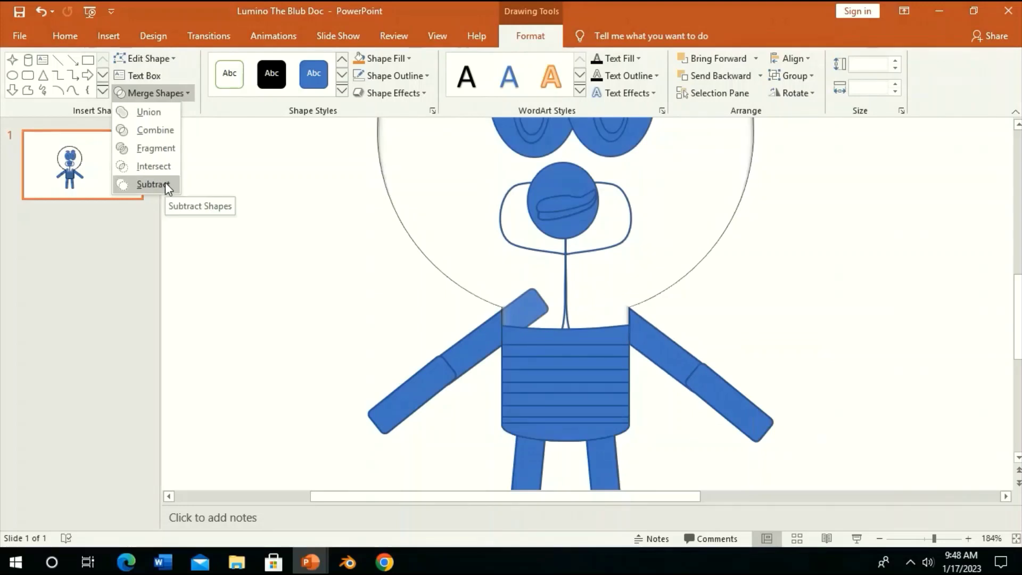
pyautogui.click(165, 183)
# - Subtract the bulb circle from the left shoulder piece the same way
pyautogui.moveTo(682, 264); pyautogui.dragTo(683, 266)
pyautogui.scroll(2, 684, 319)
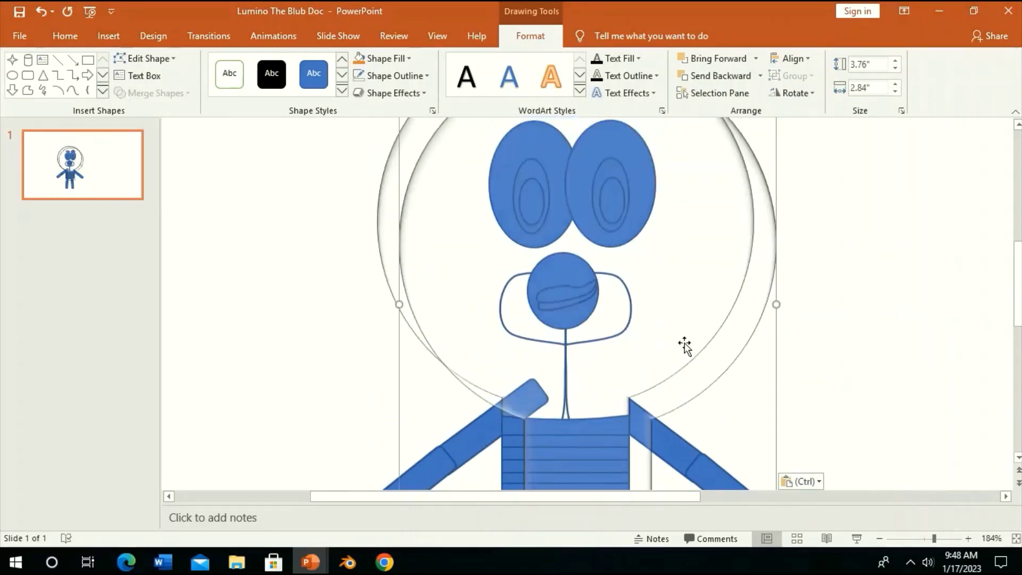
pyautogui.moveTo(684, 347); pyautogui.dragTo(655, 311)
pyautogui.scroll(-1, 669, 323)
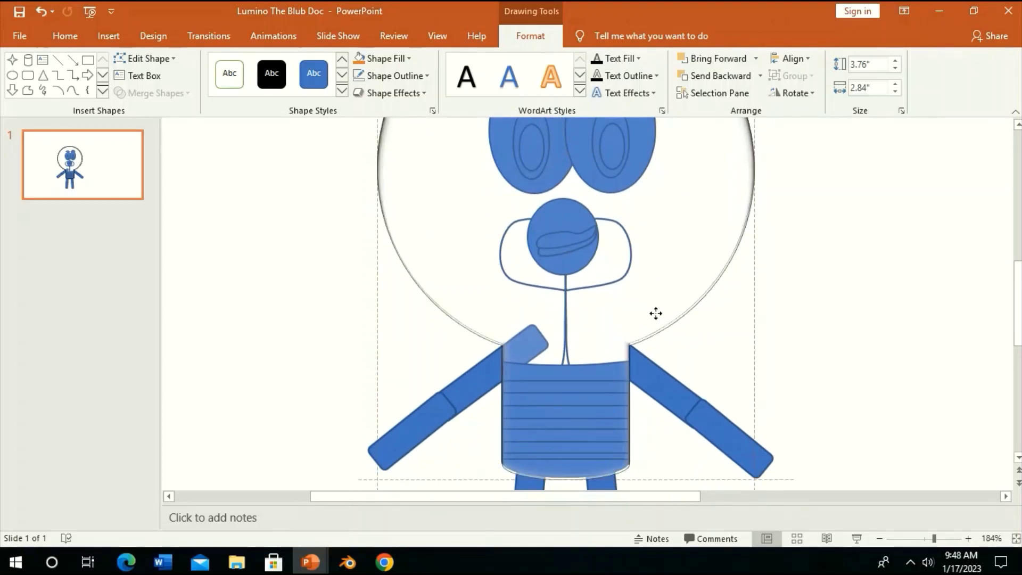
pyautogui.keyDown('shift'); pyautogui.click(467, 400); pyautogui.keyUp('shift')
pyautogui.click(154, 94)
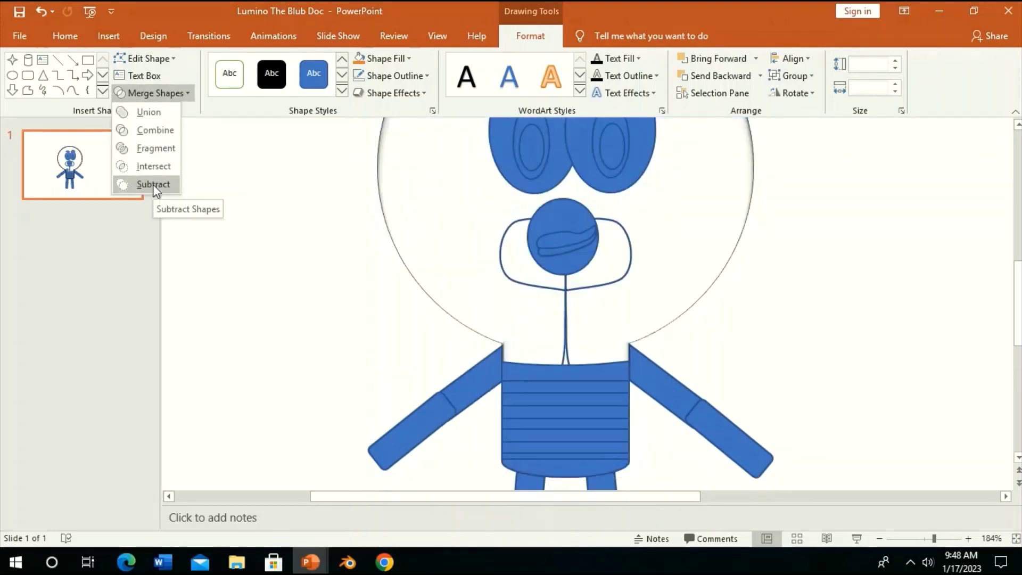
pyautogui.click(153, 184)
pyautogui.click(801, 269)
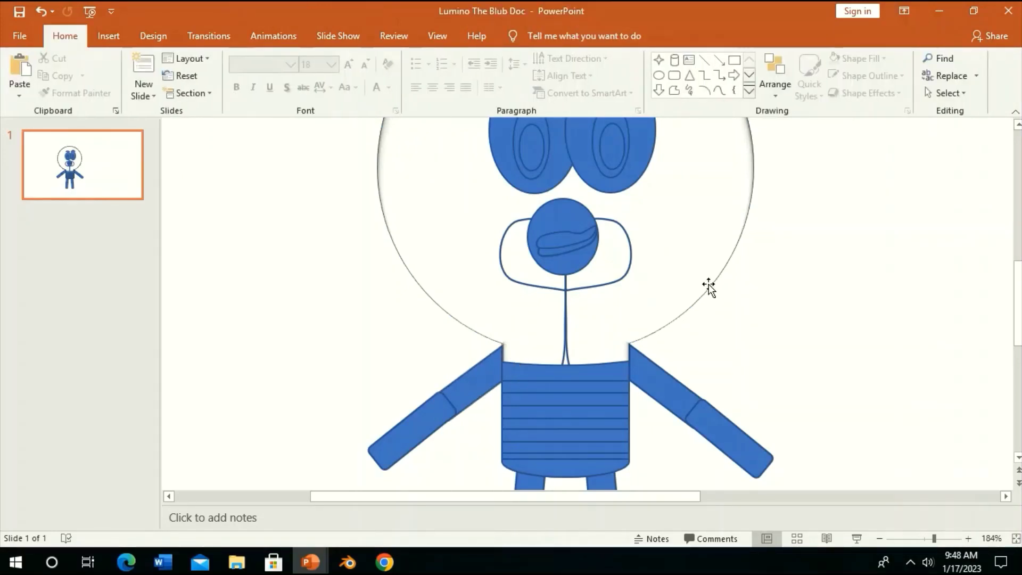
# - Give the loop lines a black outline and send them to the back
pyautogui.scroll(2, 616, 333)
pyautogui.click(609, 339)
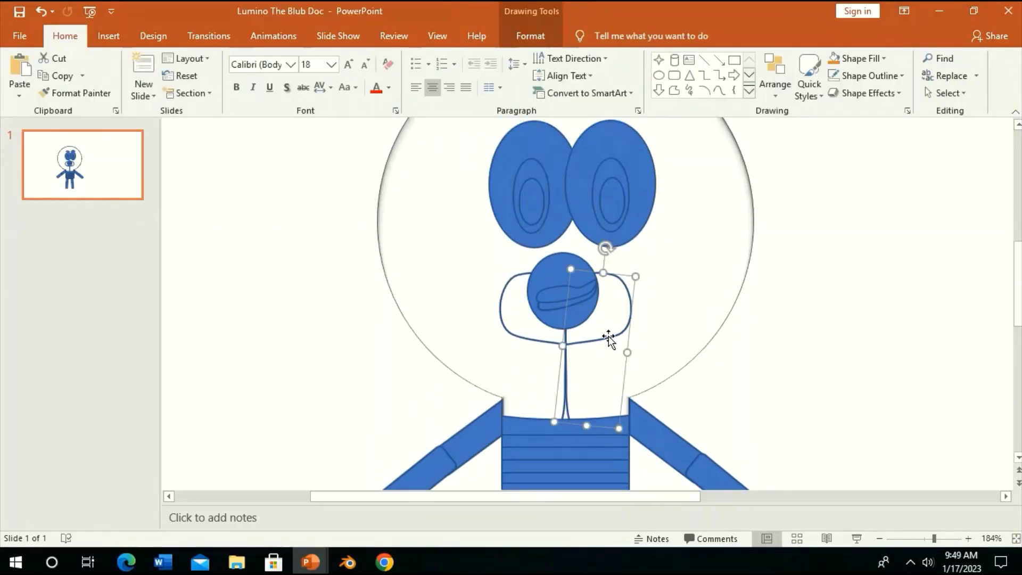
pyautogui.click(544, 341)
pyautogui.click(544, 341)
pyautogui.keyDown('shift'); pyautogui.click(588, 338); pyautogui.keyUp('shift')
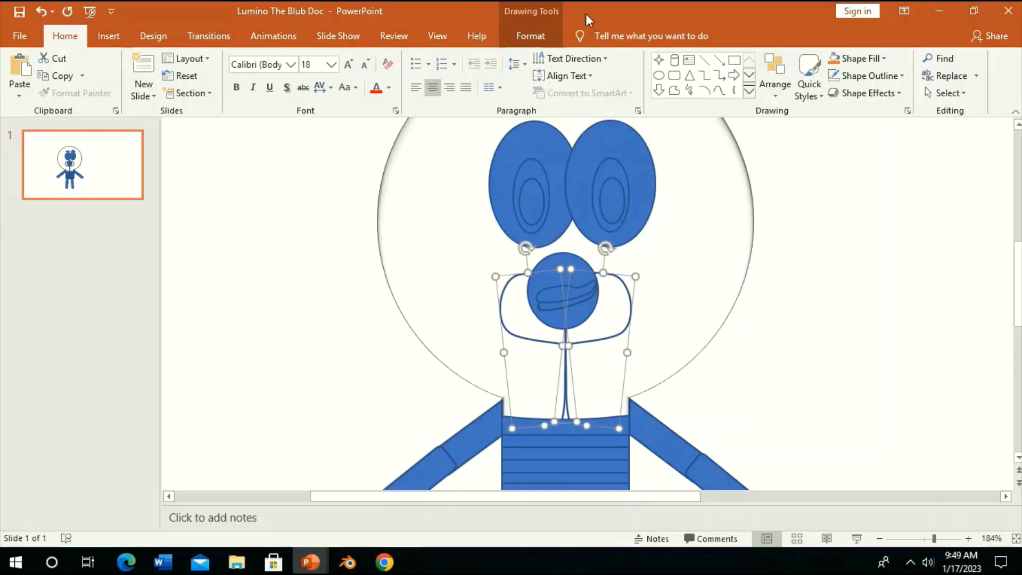
pyautogui.click(527, 37)
pyautogui.click(379, 56)
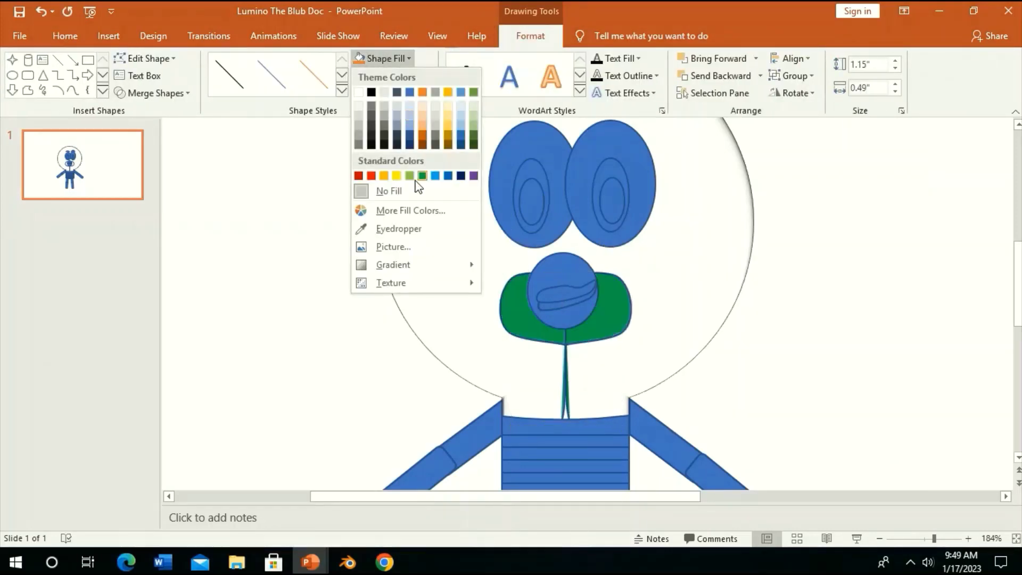
pyautogui.click(392, 76)
pyautogui.click(393, 75)
pyautogui.click(371, 113)
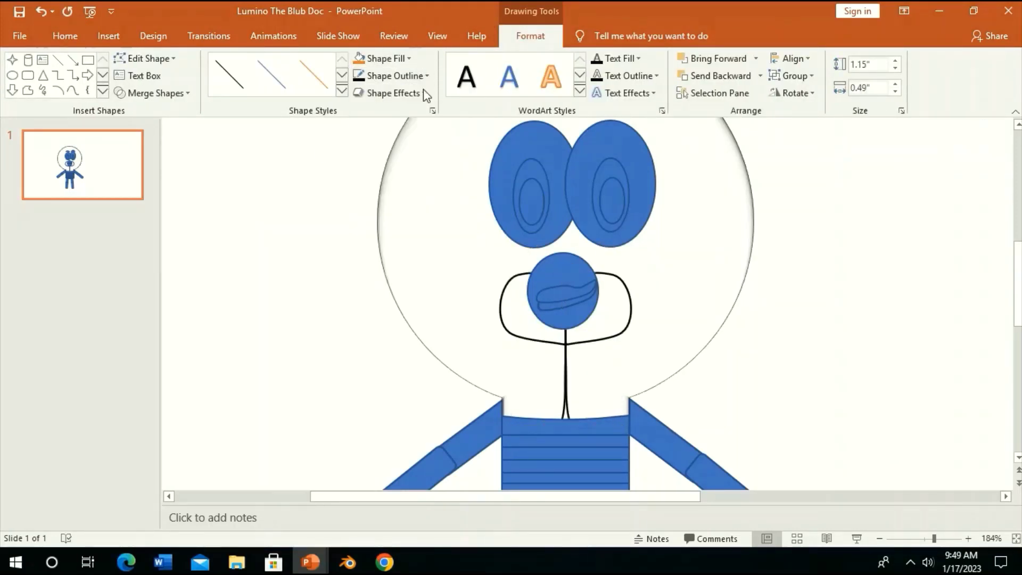
pyautogui.click(759, 75)
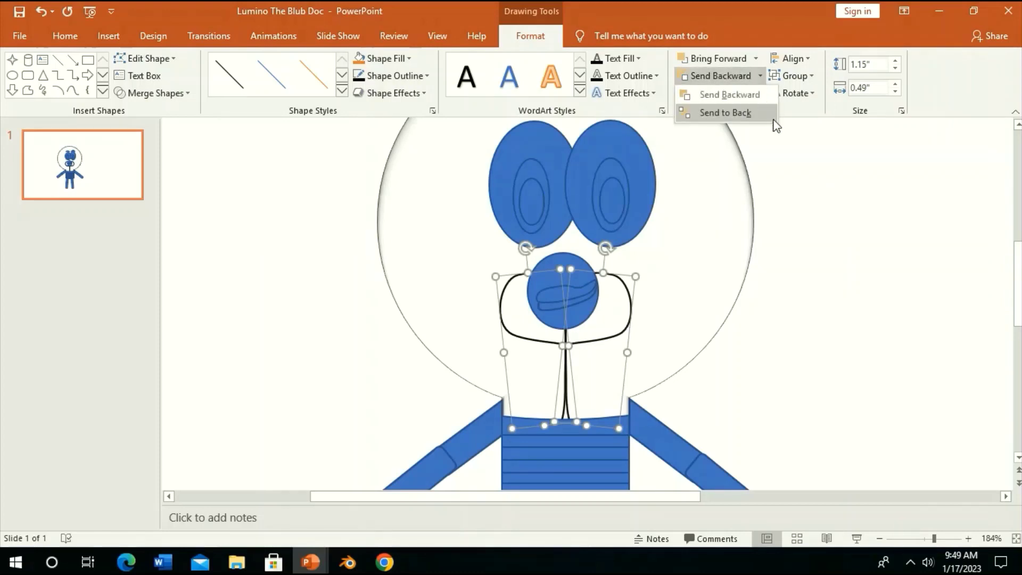
pyautogui.click(773, 119)
# - Make the mouth circle yellow with no outline and a 3-D preset effect
pyautogui.click(568, 264)
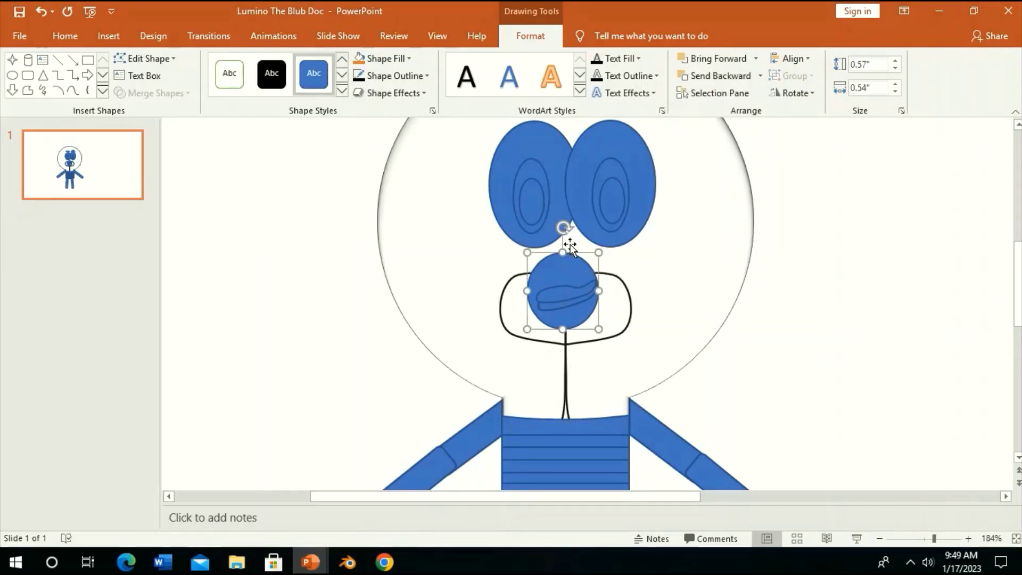
pyautogui.click(375, 58)
pyautogui.click(401, 172)
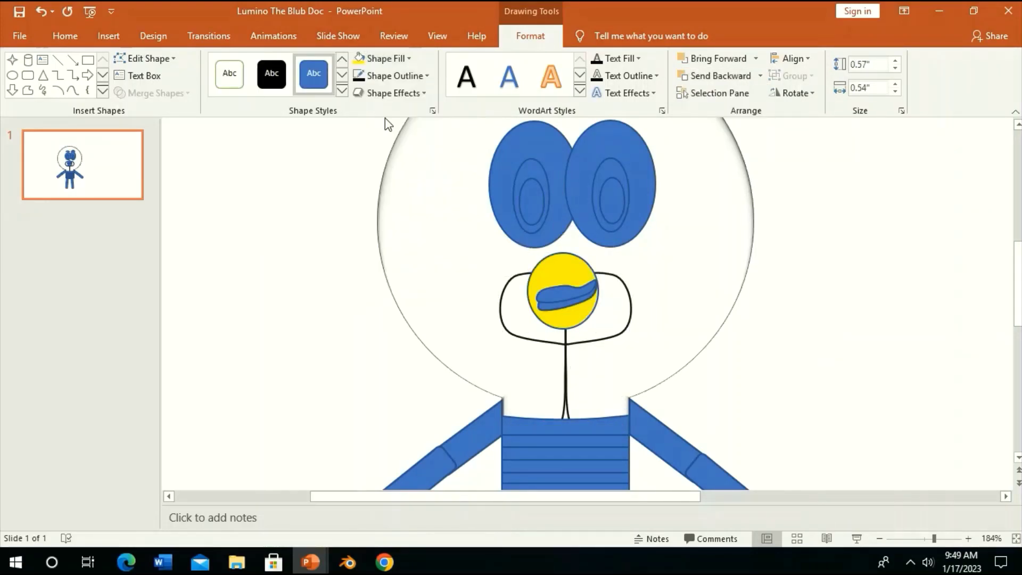
pyautogui.click(393, 76)
pyautogui.click(398, 208)
pyautogui.click(390, 93)
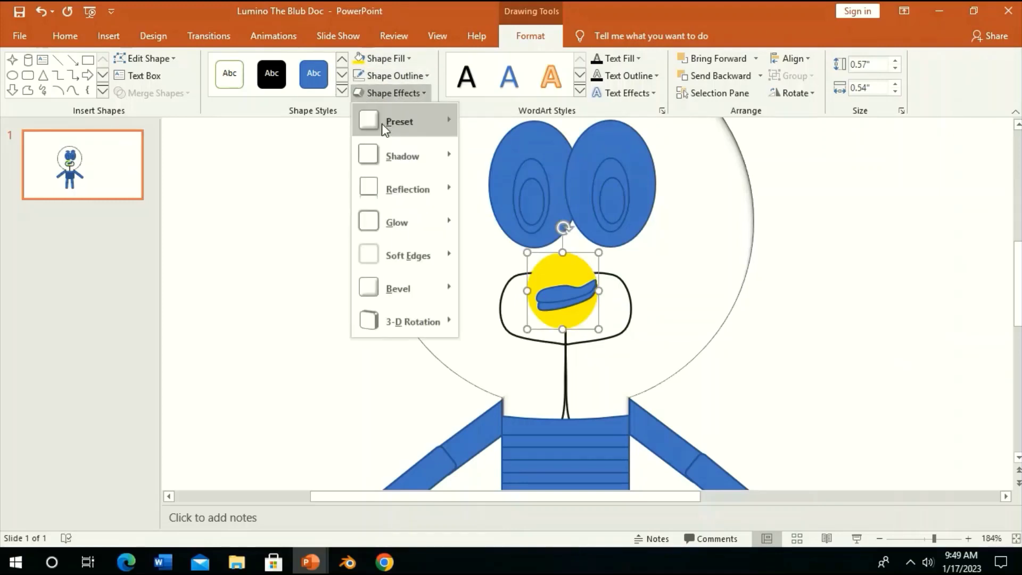
pyautogui.click(534, 200)
pyautogui.click(397, 93)
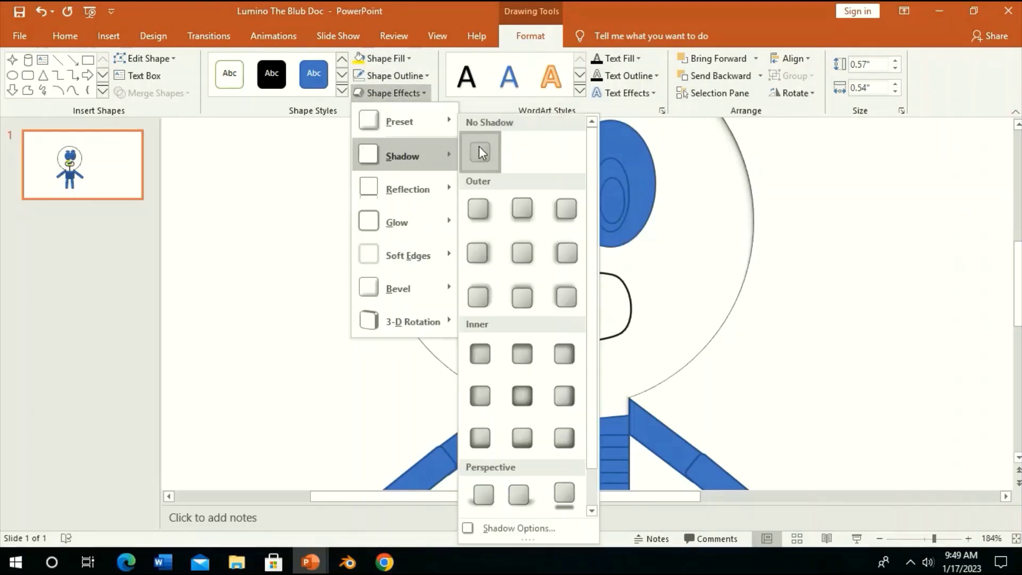
pyautogui.moveTo(397, 222)
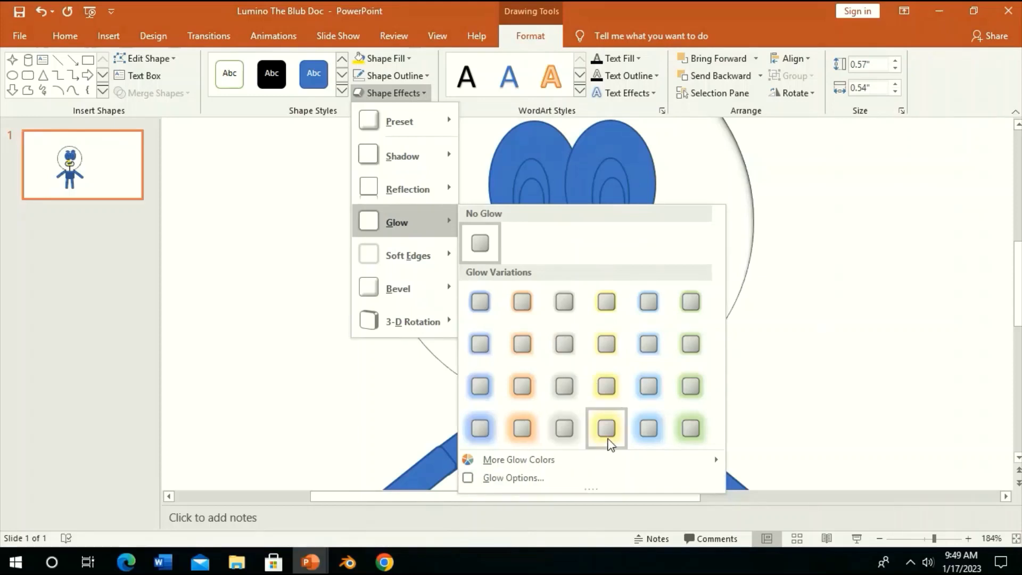
# - Give the yellow mouth circle a yellow glow of 127 pt size at 41% transparency
pyautogui.click(607, 430)
pyautogui.click(374, 93)
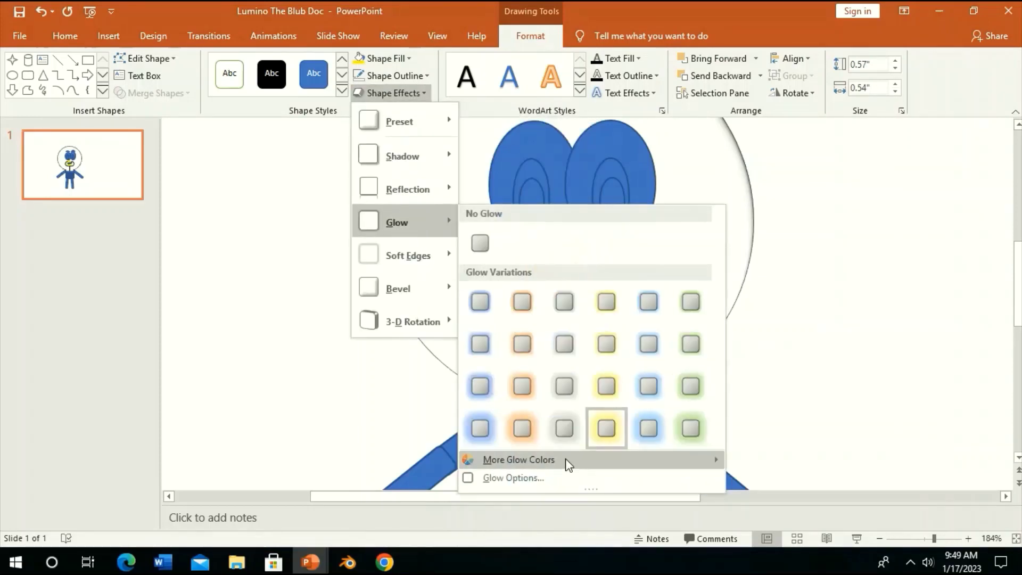
pyautogui.click(565, 478)
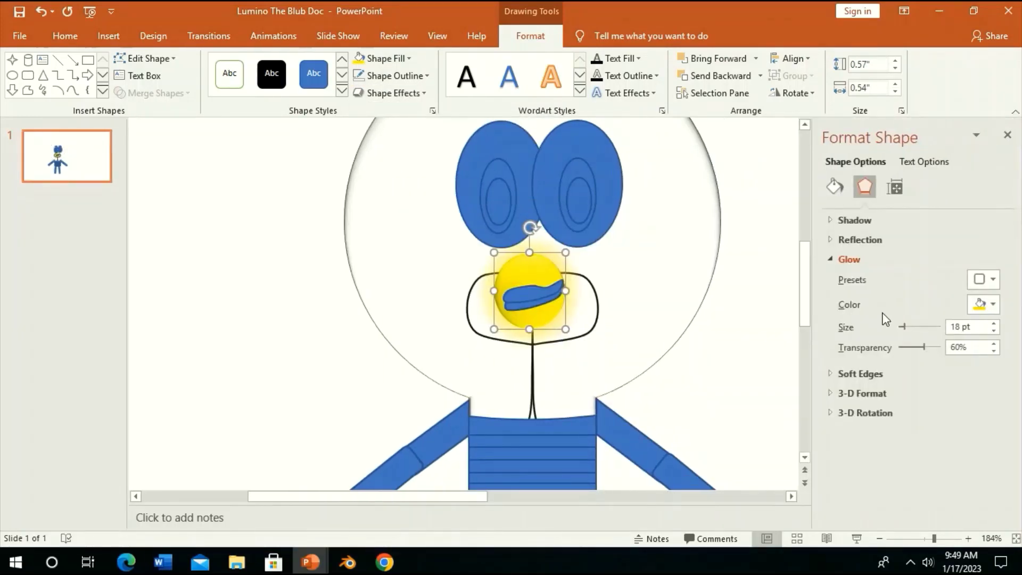
pyautogui.moveTo(921, 323); pyautogui.dragTo(945, 324)
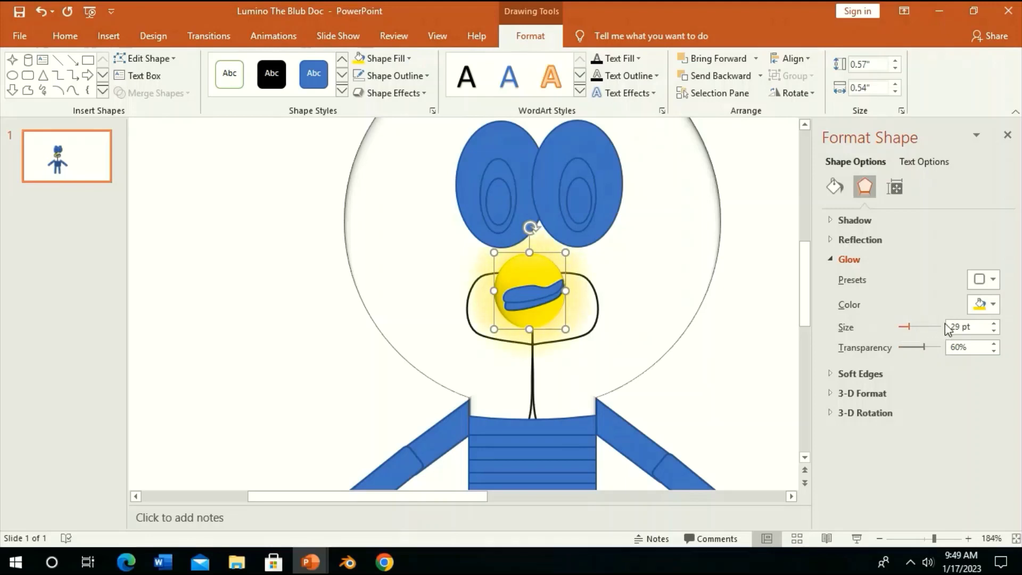
pyautogui.click(993, 324)
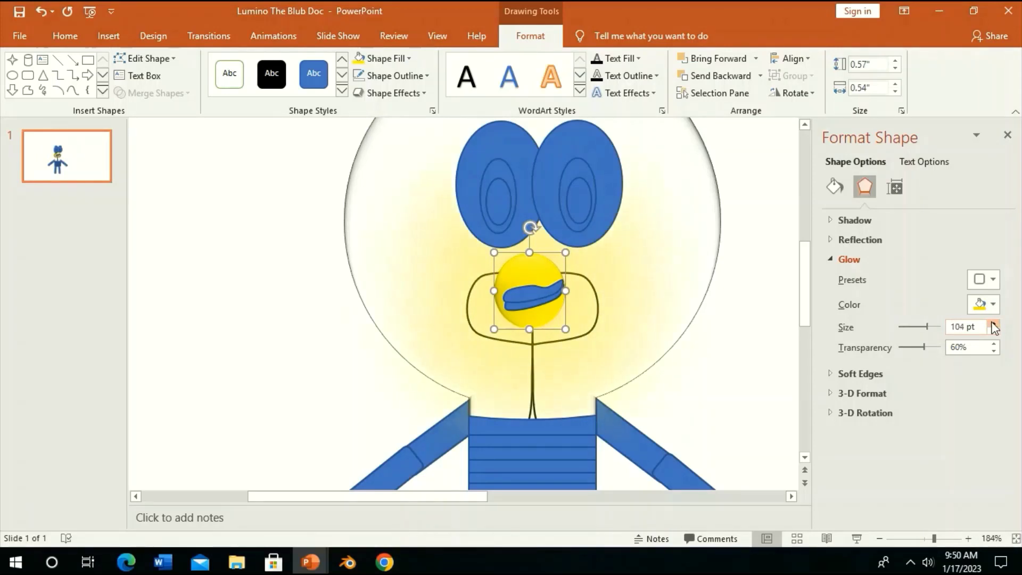
pyautogui.click(936, 346)
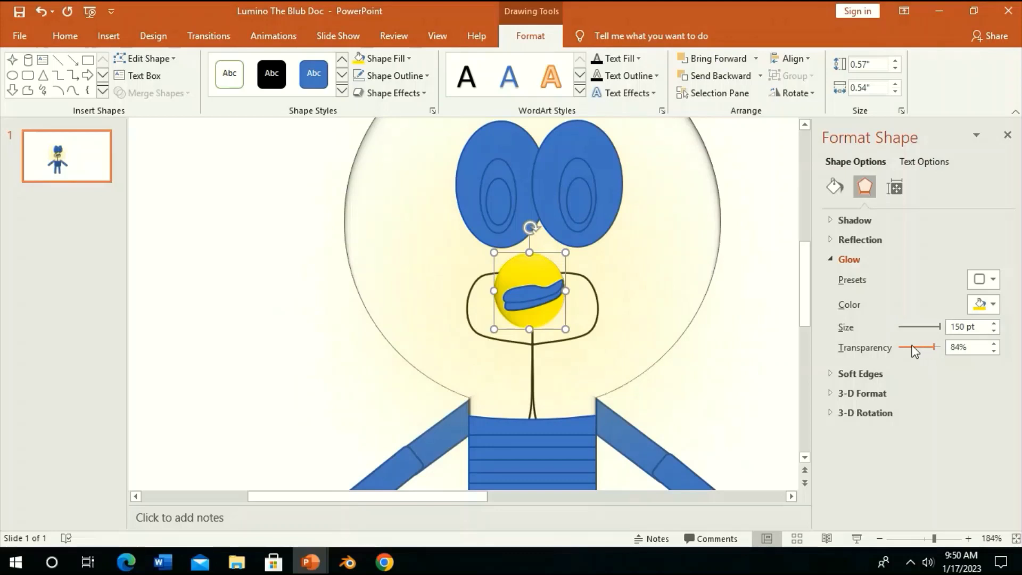
pyautogui.moveTo(926, 351); pyautogui.dragTo(929, 353)
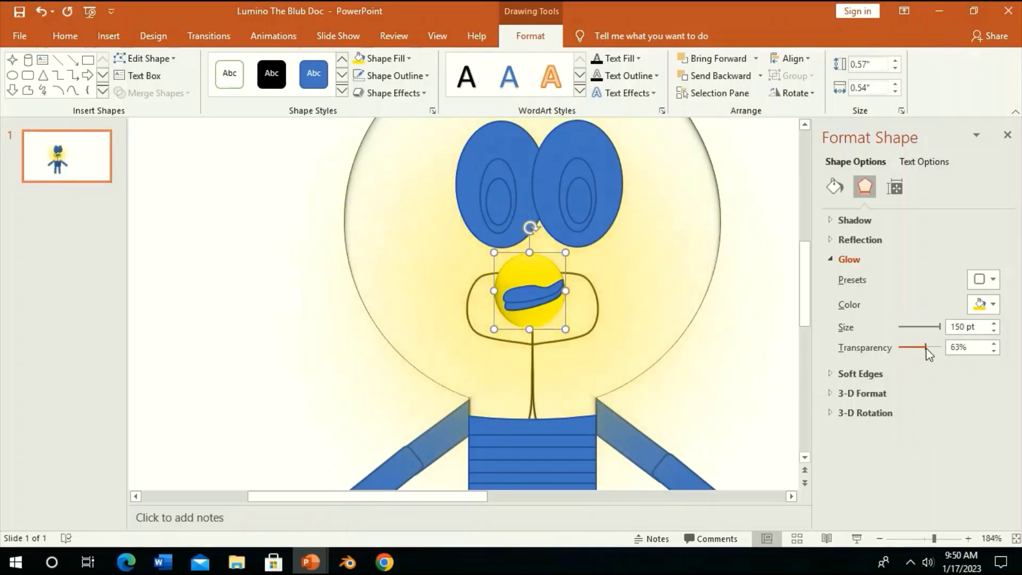
pyautogui.moveTo(940, 328); pyautogui.dragTo(917, 350)
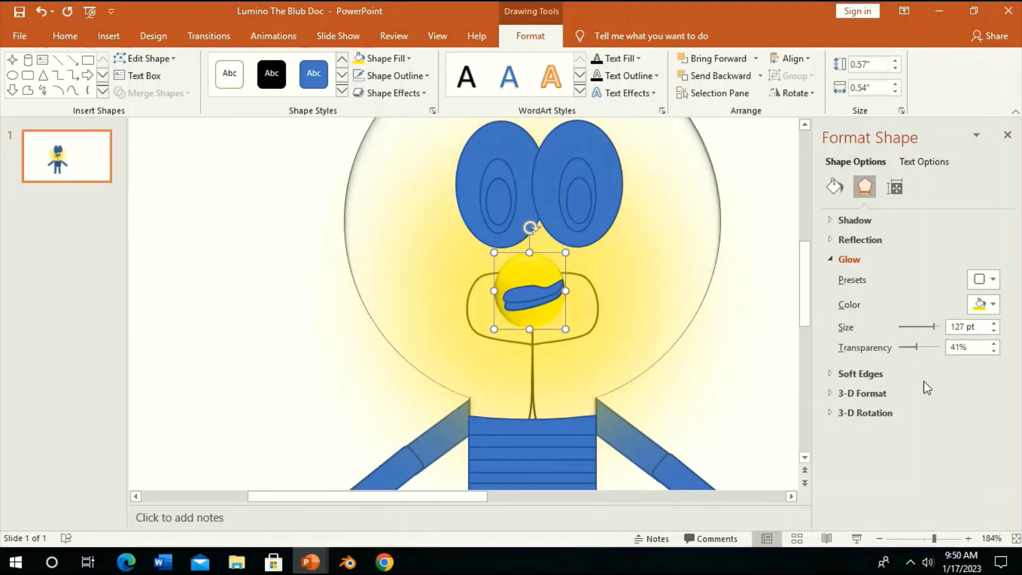
# - Adjust the glowing circle's layer order with Send Backward and Bring Forward, then close the pane
pyautogui.click(714, 80)
pyautogui.click(714, 80)
pyautogui.click(715, 80)
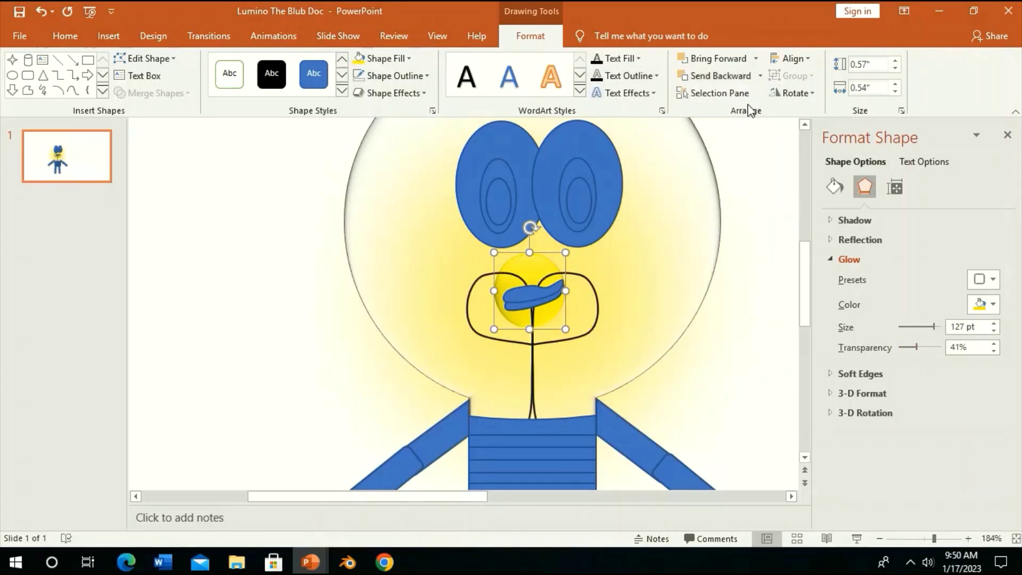
pyautogui.click(734, 57)
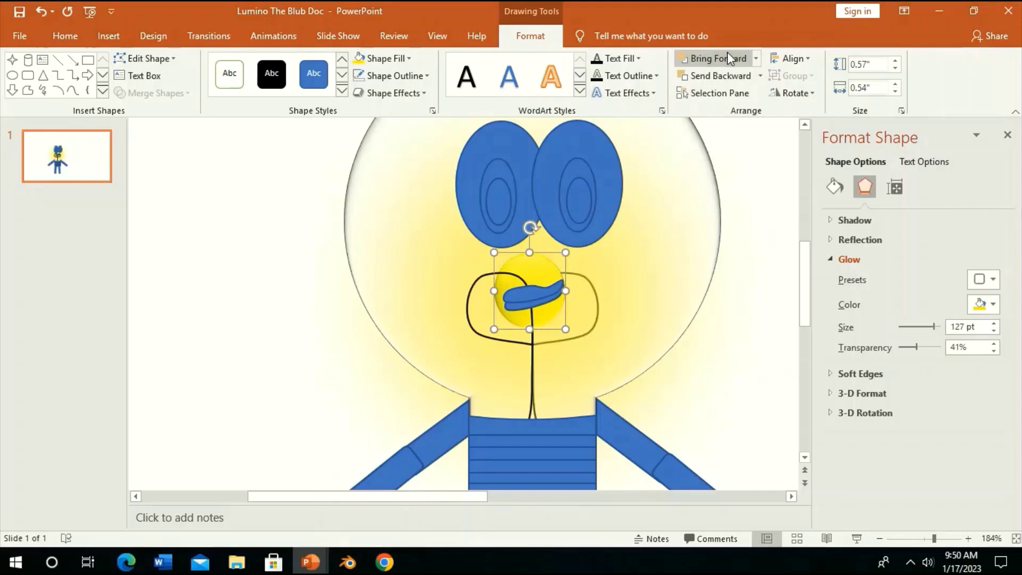
pyautogui.click(728, 53)
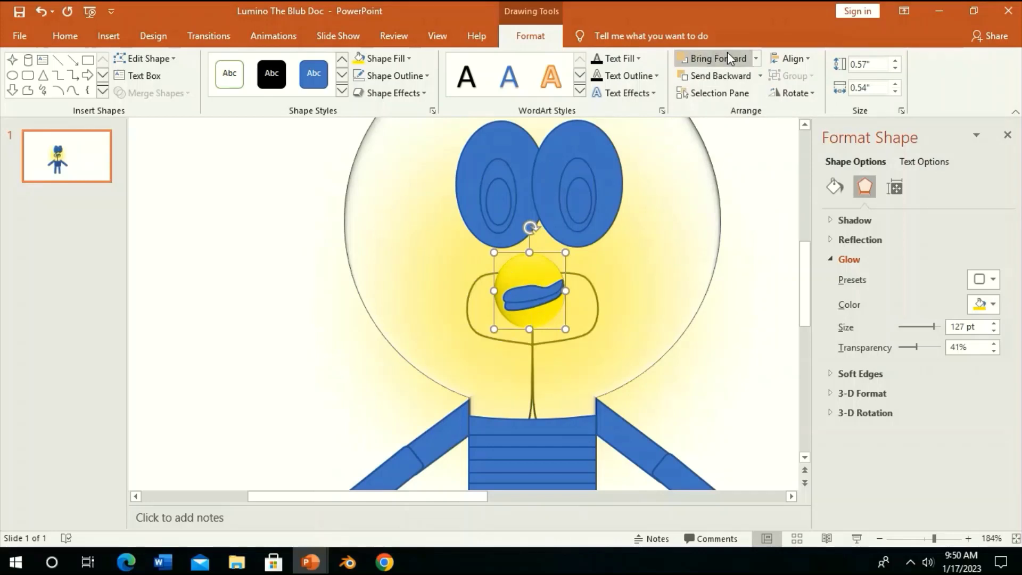
pyautogui.click(1007, 136)
# - Fill the right eye white and give it a bevel preset
pyautogui.click(637, 180)
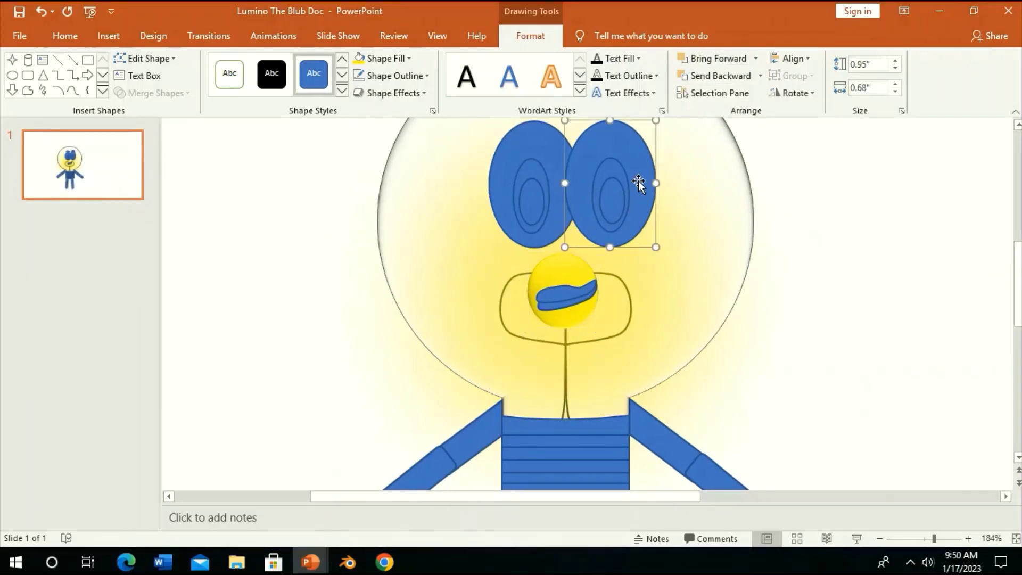
pyautogui.click(382, 58)
pyautogui.click(362, 94)
pyautogui.click(375, 92)
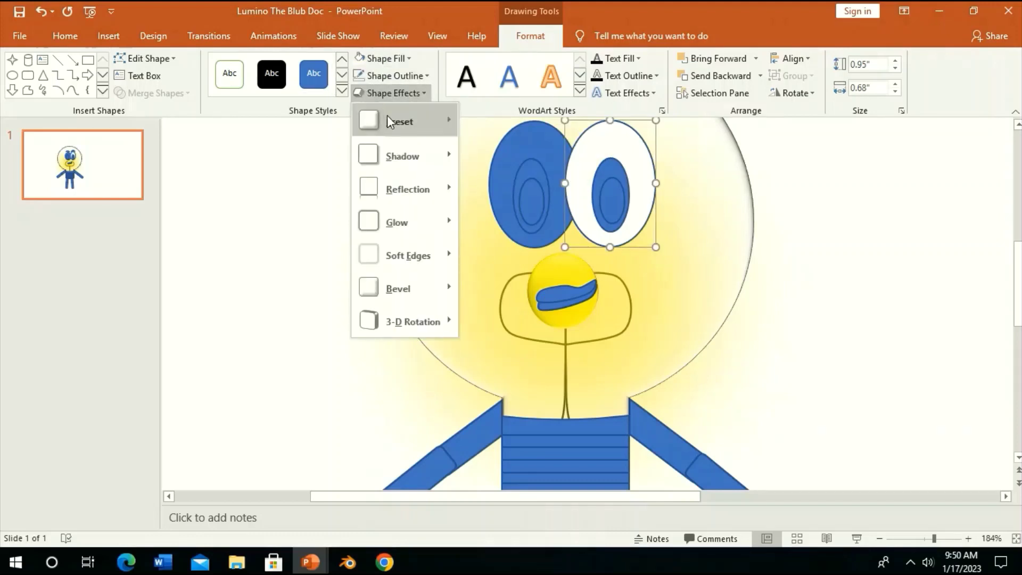
pyautogui.click(525, 185)
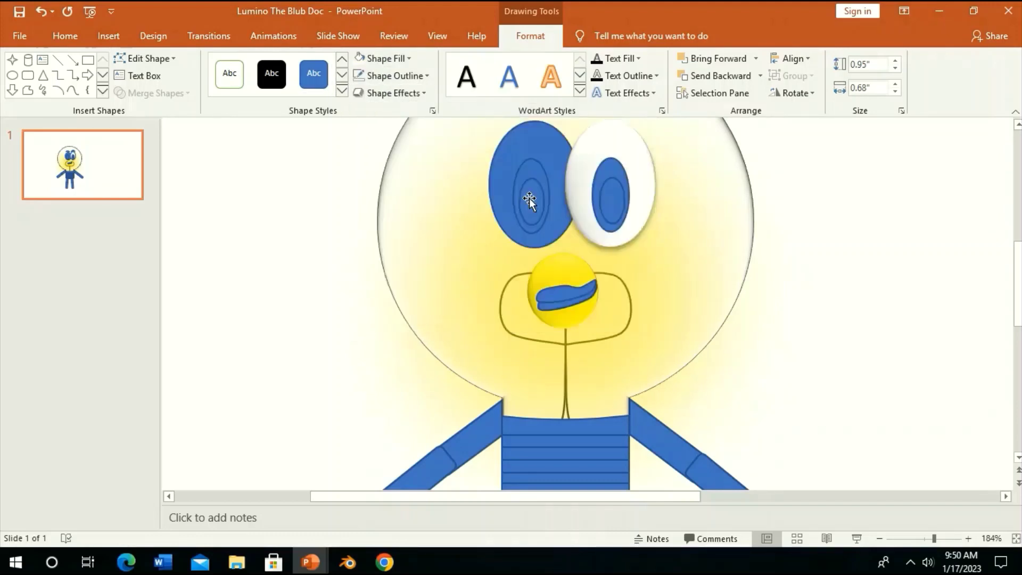
pyautogui.click(420, 94)
pyautogui.click(504, 161)
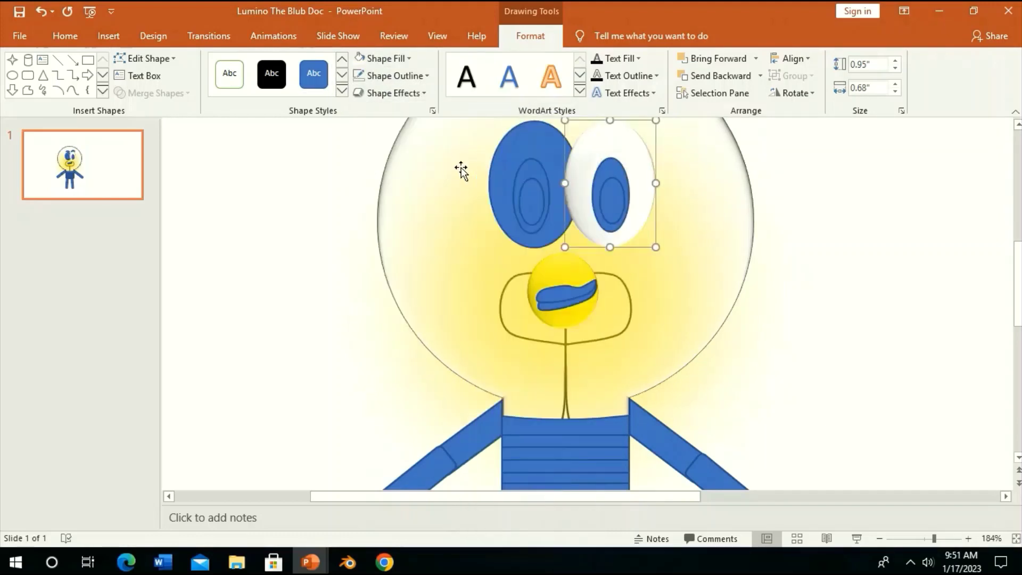
# - Copy the right eye's white beveled formatting onto the left eye with Format Painter
pyautogui.click(502, 154)
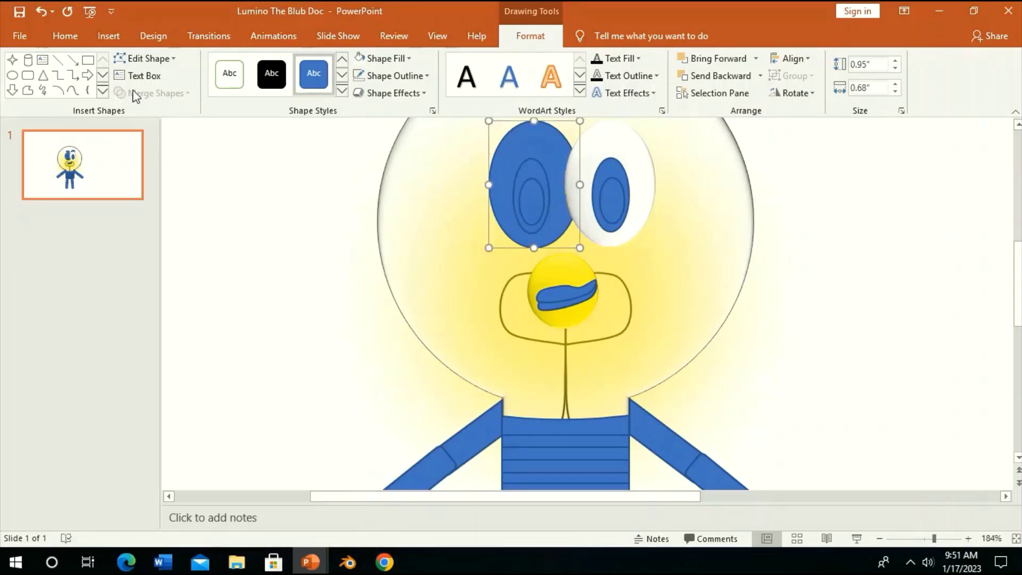
pyautogui.click(597, 155)
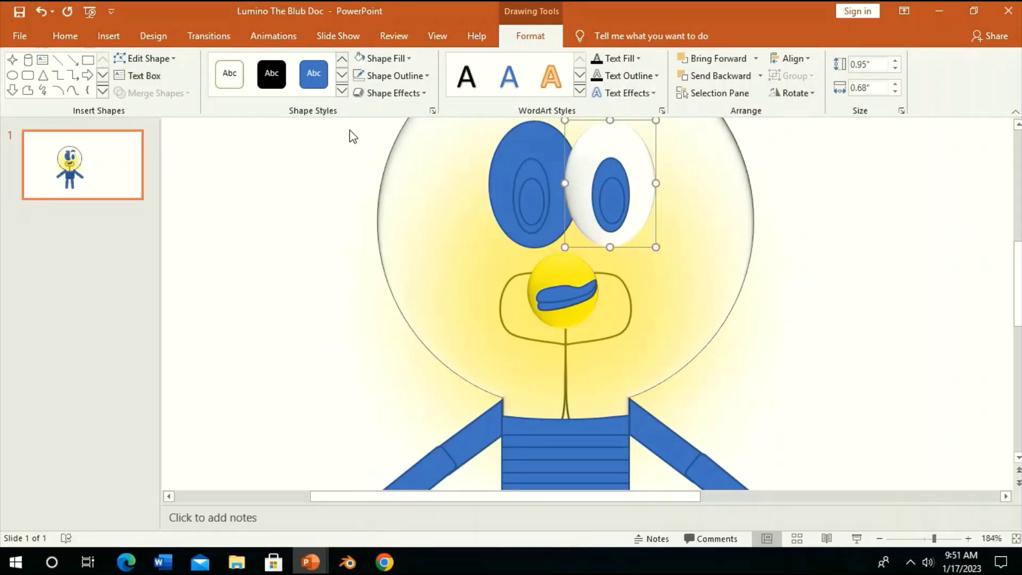
pyautogui.click(72, 38)
pyautogui.click(522, 151)
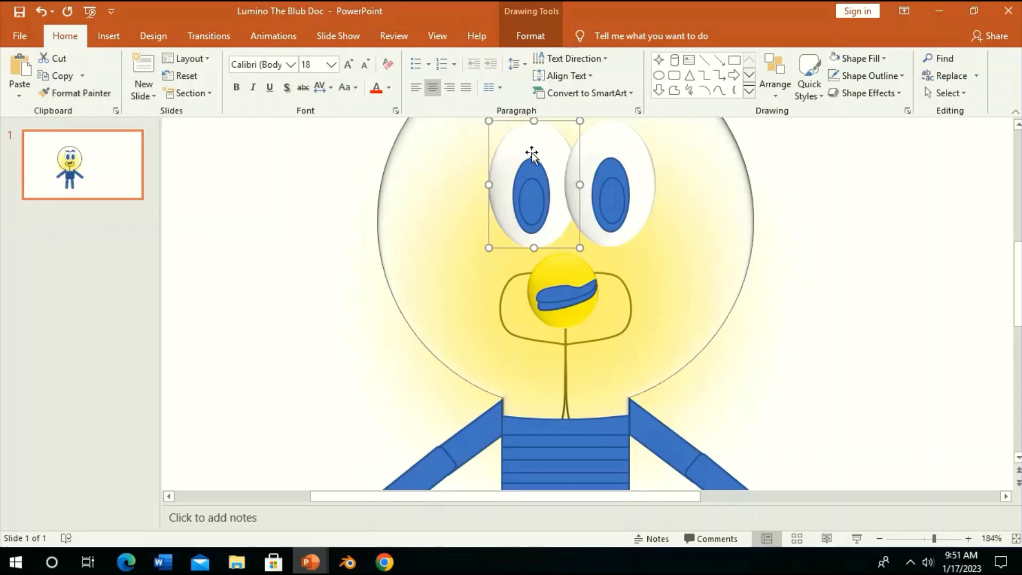
pyautogui.click(534, 170)
pyautogui.keyDown('shift'); pyautogui.click(610, 173); pyautogui.keyUp('shift')
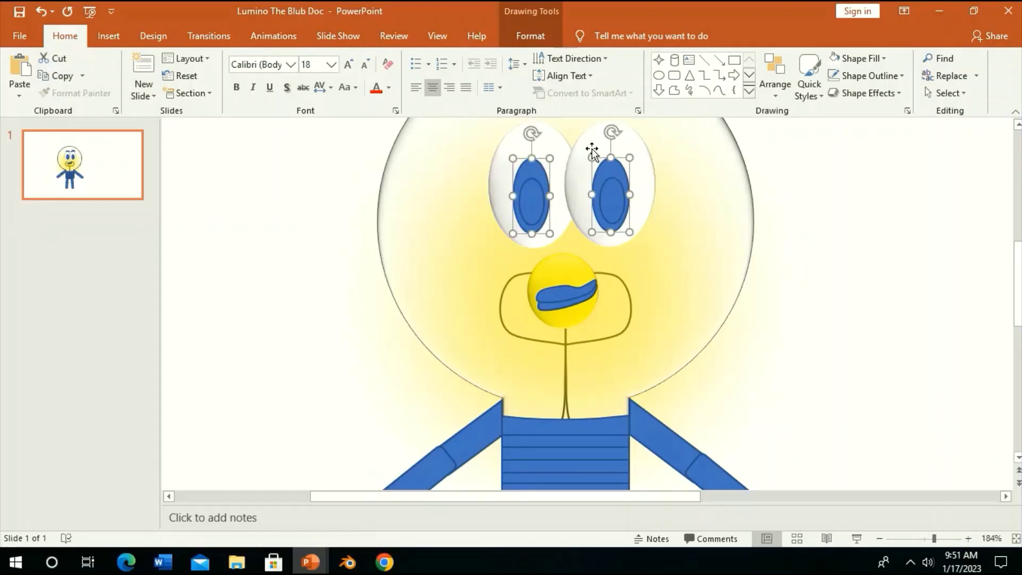
pyautogui.click(530, 36)
# - Fill both outer pupils brown and give them a 3-D preset
pyautogui.click(382, 58)
pyautogui.click(422, 140)
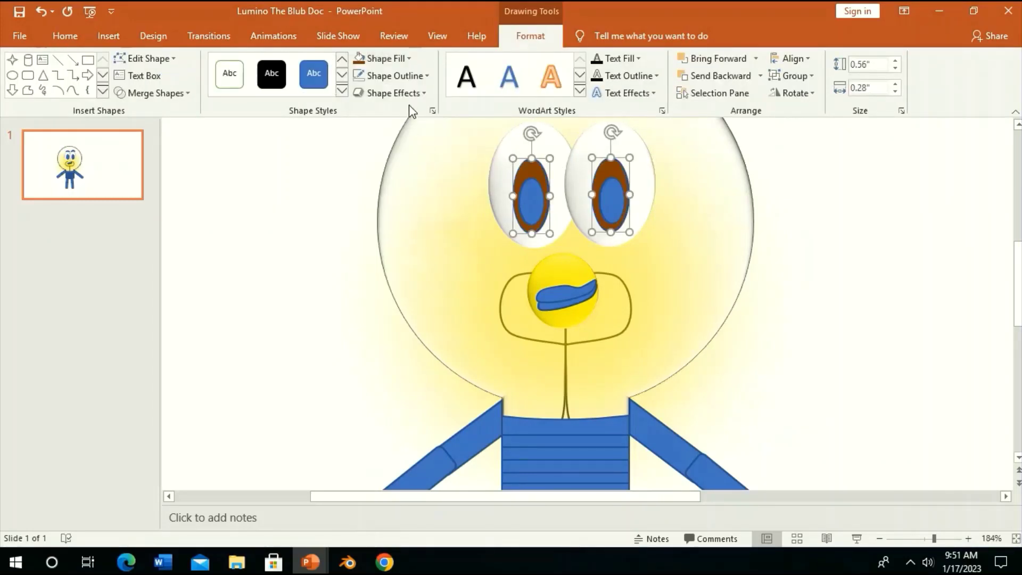
pyautogui.click(391, 93)
pyautogui.click(522, 201)
pyautogui.click(394, 76)
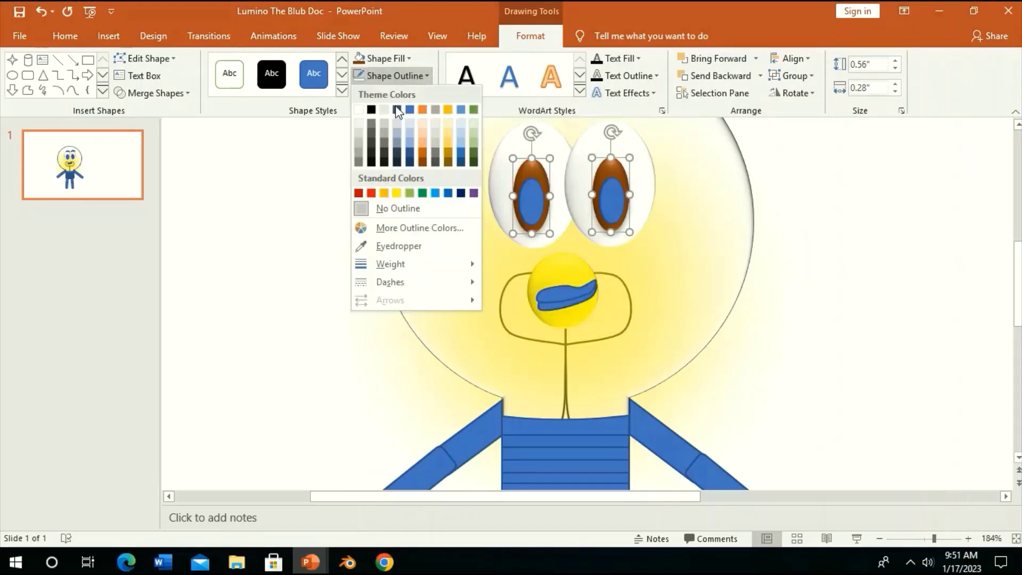
pyautogui.click(383, 94)
pyautogui.click(383, 93)
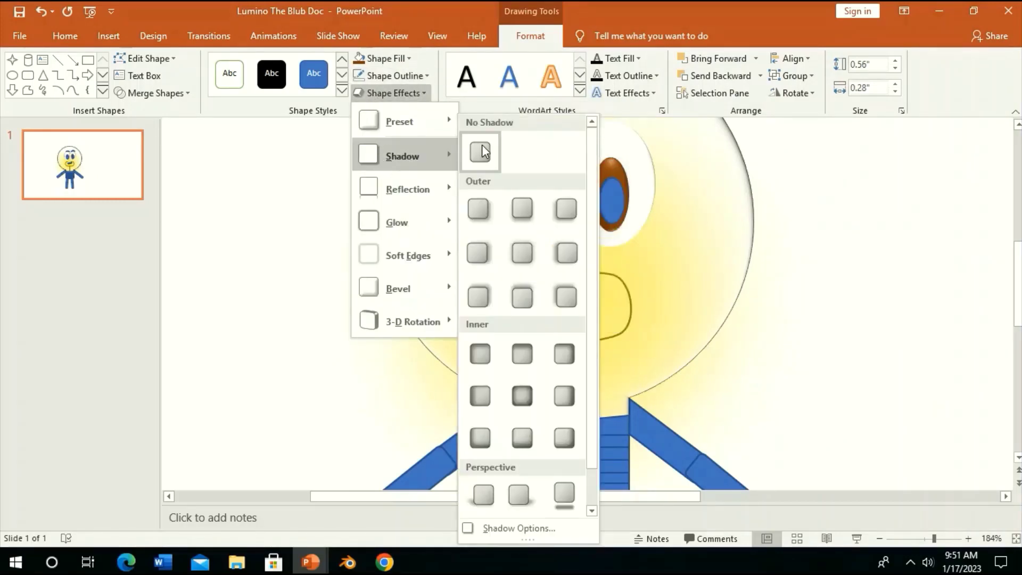
pyautogui.click(477, 150)
# - Make the inner pupil ovals black with a preset effect and no shadow
pyautogui.click(616, 218)
pyautogui.click(391, 93)
pyautogui.moveTo(400, 121)
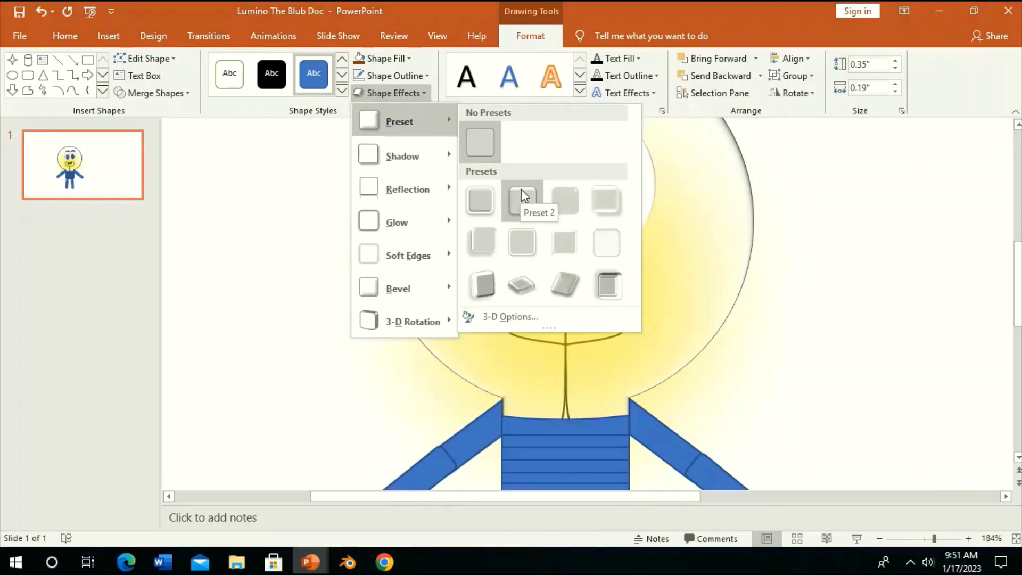
pyautogui.click(605, 202)
pyautogui.click(272, 75)
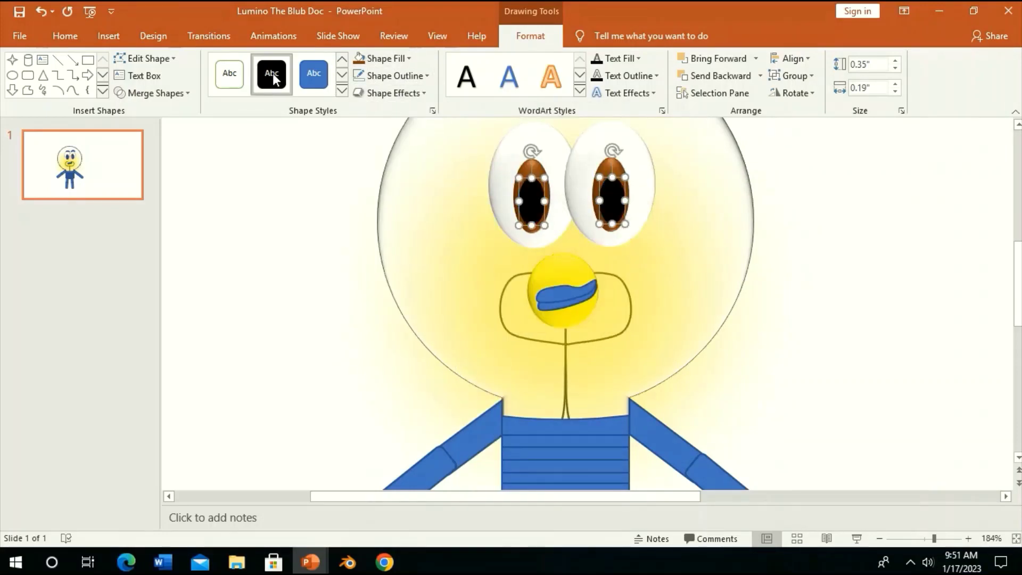
pyautogui.click(362, 94)
pyautogui.moveTo(399, 122)
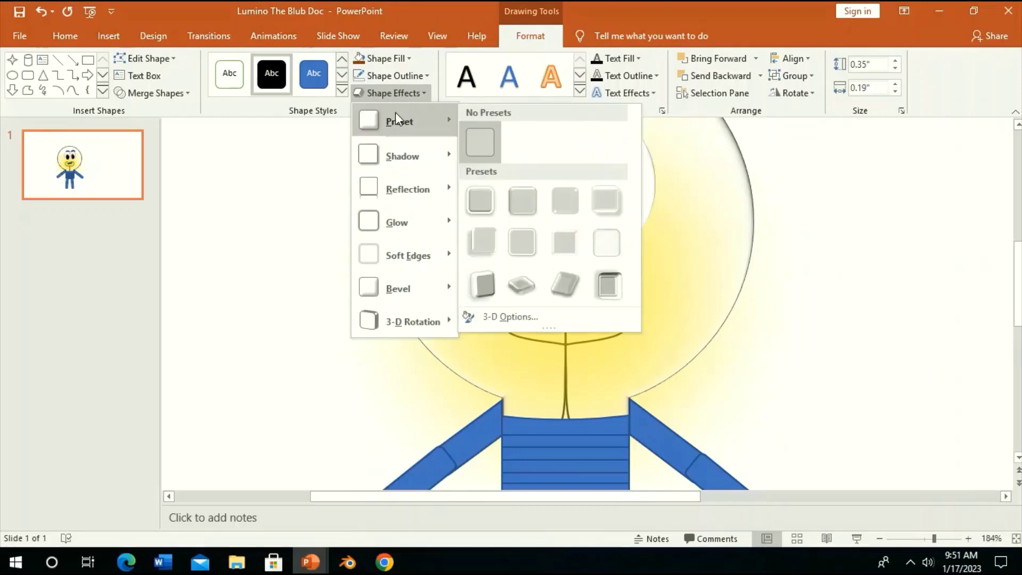
pyautogui.click(482, 234)
pyautogui.click(392, 94)
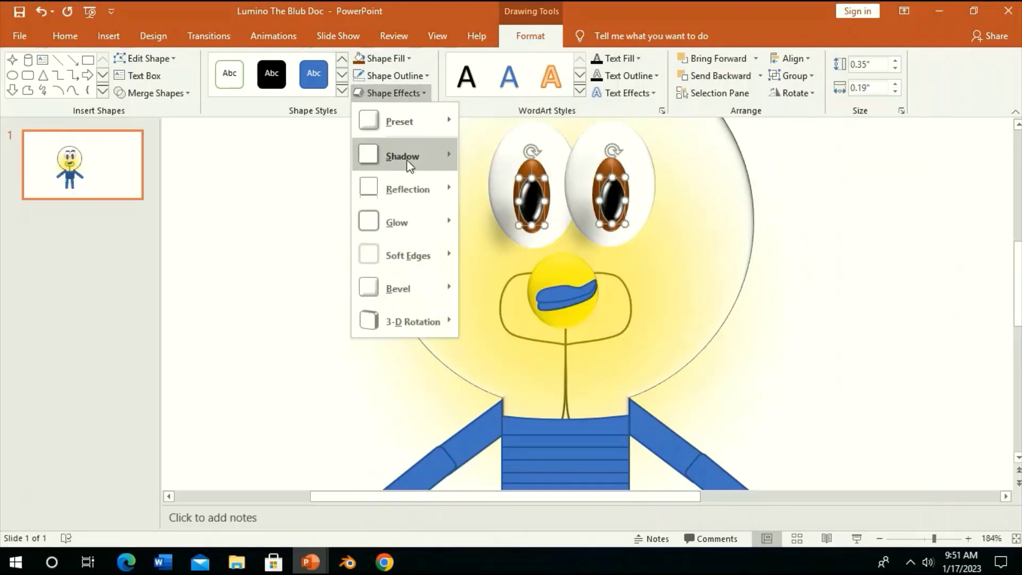
pyautogui.click(468, 144)
# - Remove the 3-D preset from both inner pupils
pyautogui.click(365, 217)
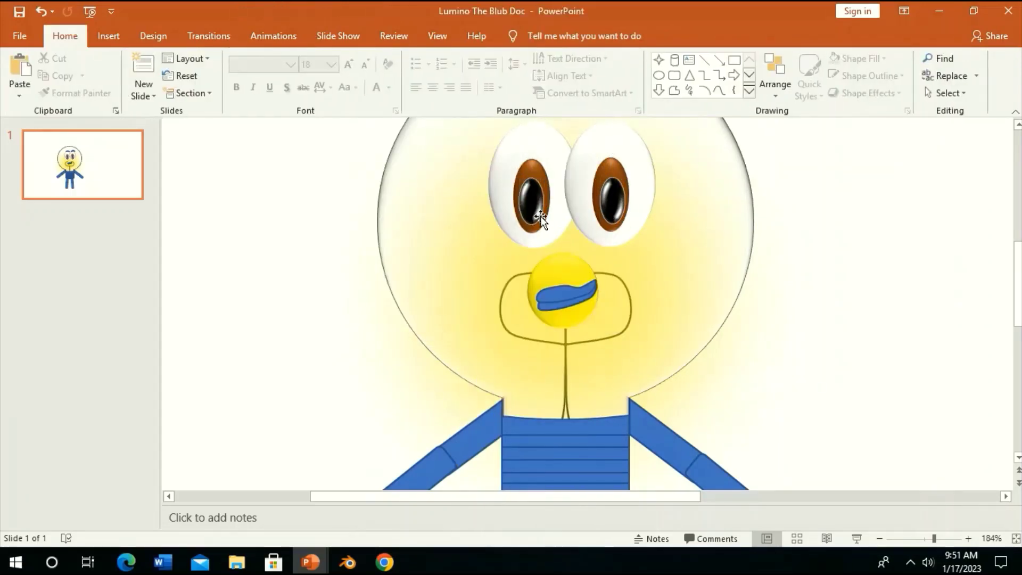
pyautogui.click(536, 193)
pyautogui.doubleClick(536, 193)
pyautogui.keyDown('shift'); pyautogui.click(614, 192); pyautogui.keyUp('shift')
pyautogui.click(392, 93)
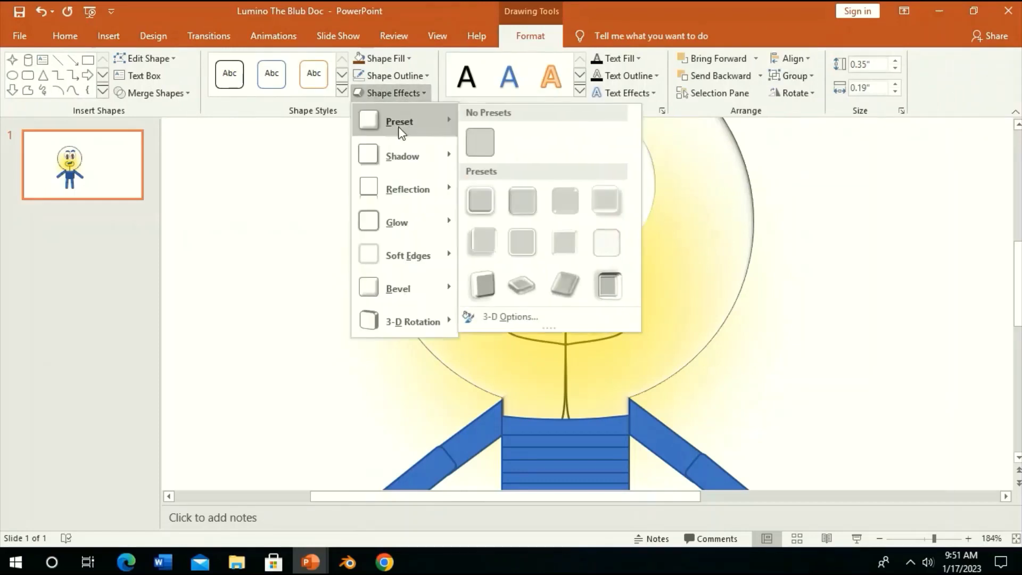
pyautogui.click(463, 154)
pyautogui.click(357, 189)
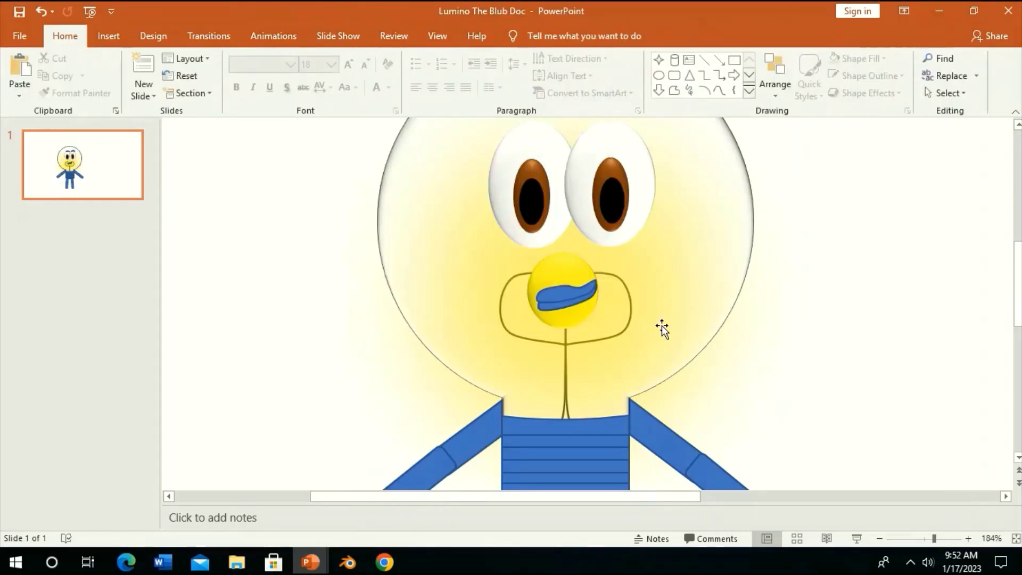
pyautogui.doubleClick(555, 293)
# - Give the mouth shape a 3-D preset, a light fill and no shadow
pyautogui.click(393, 93)
pyautogui.moveTo(399, 121)
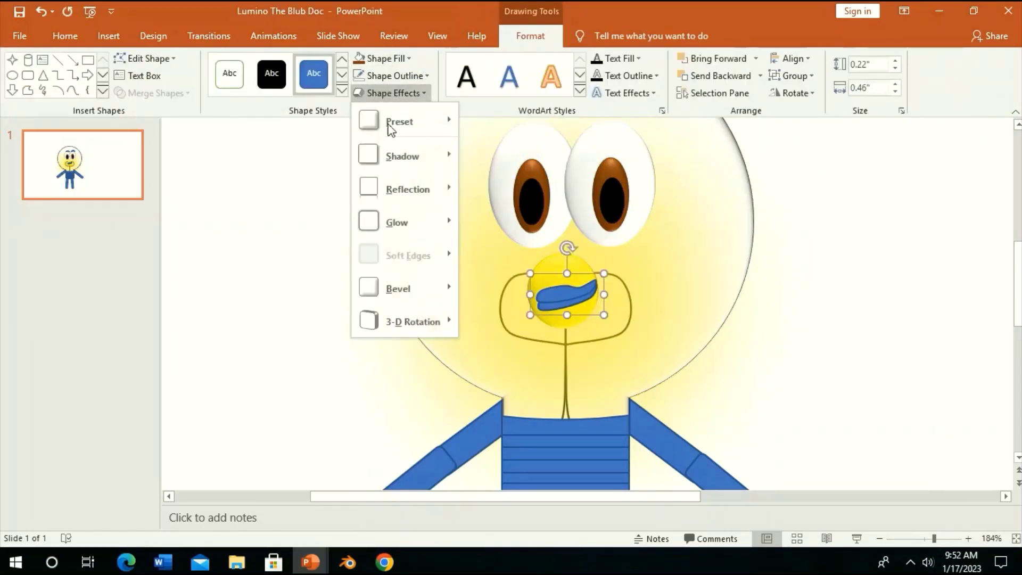
pyautogui.click(522, 203)
pyautogui.click(387, 58)
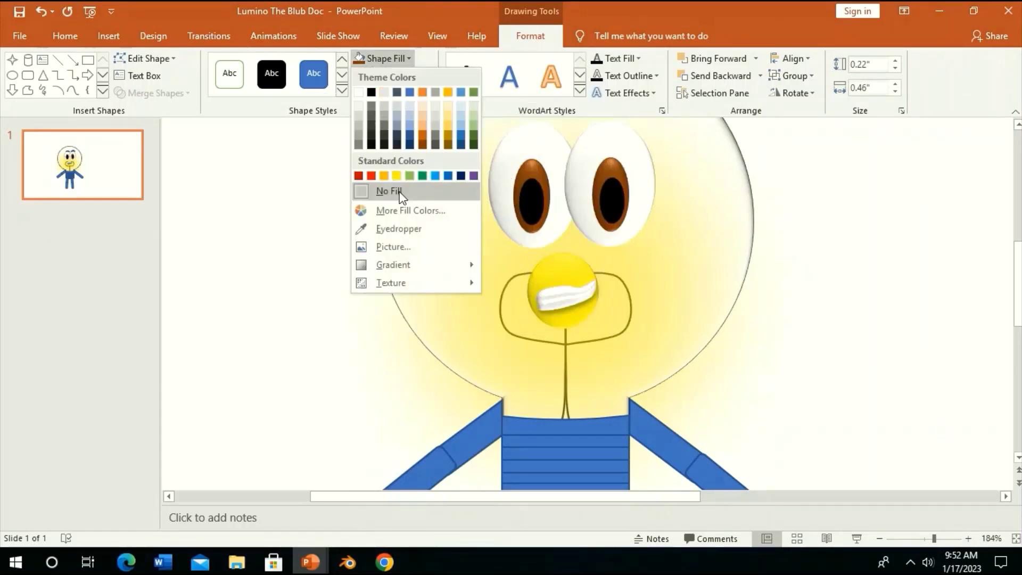
pyautogui.click(361, 118)
pyautogui.click(372, 93)
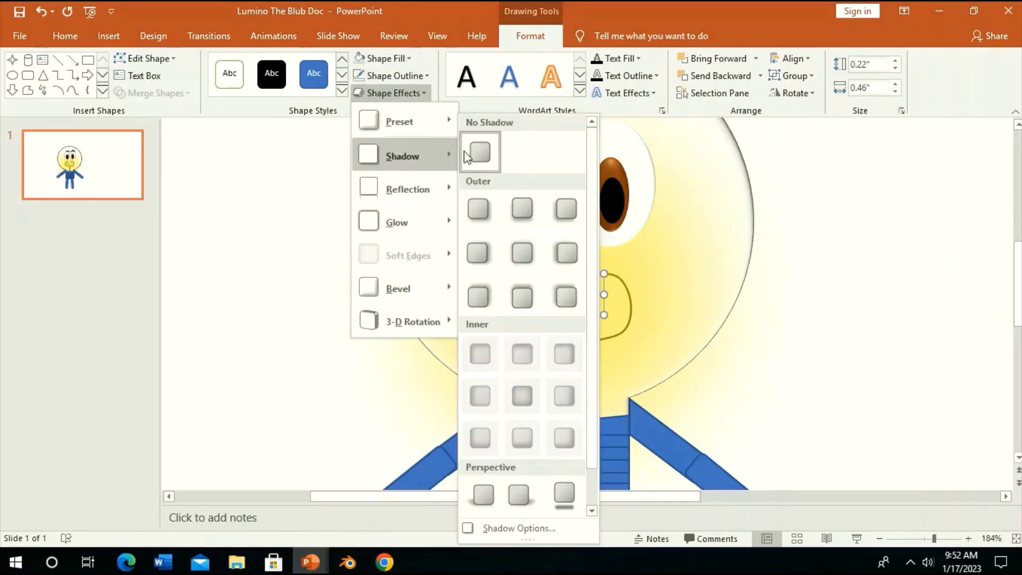
pyautogui.click(469, 153)
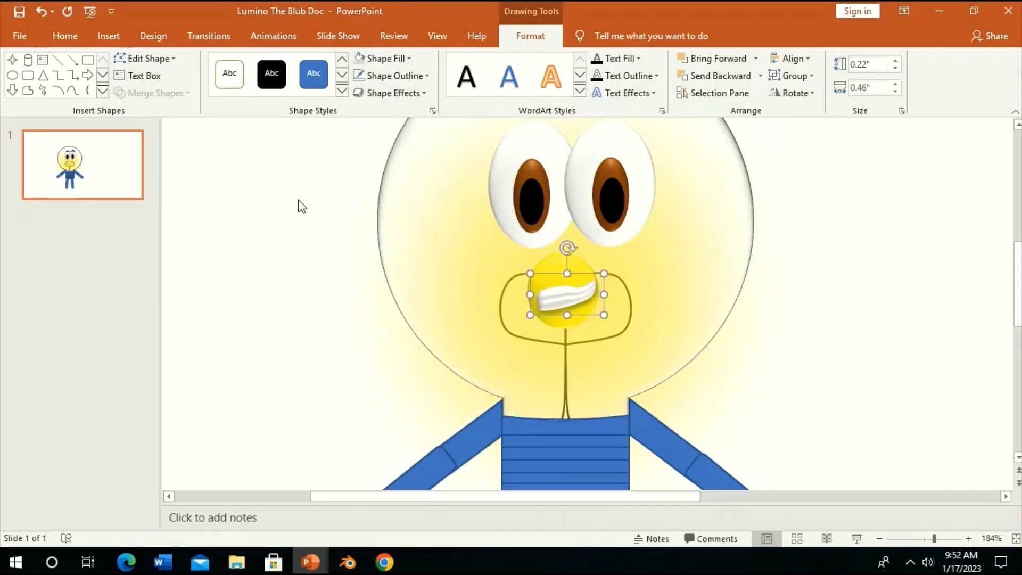
# - Group the teeth shape with the yellow mouth circle
pyautogui.click(565, 292)
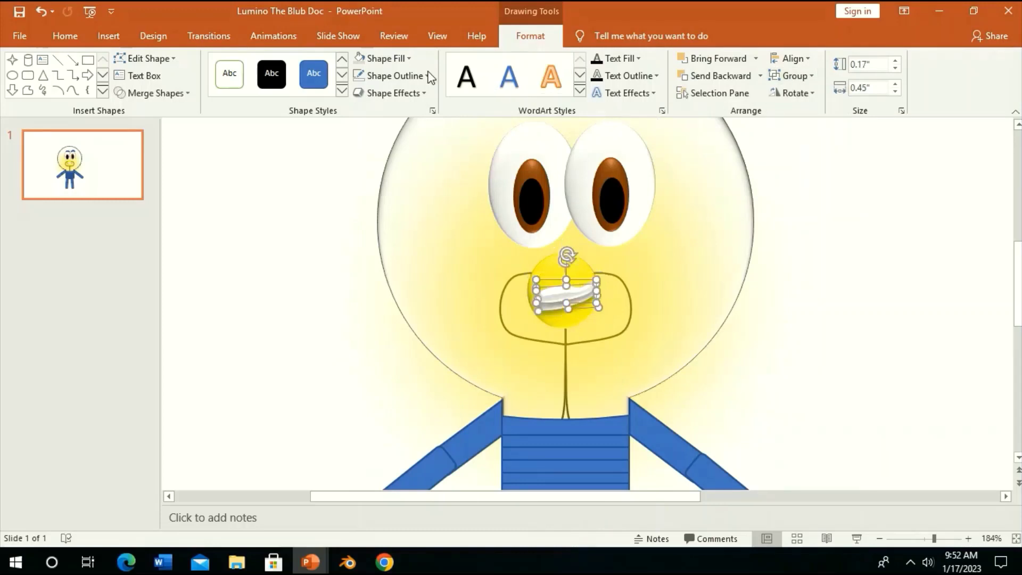
pyautogui.click(391, 92)
pyautogui.click(480, 152)
pyautogui.click(792, 76)
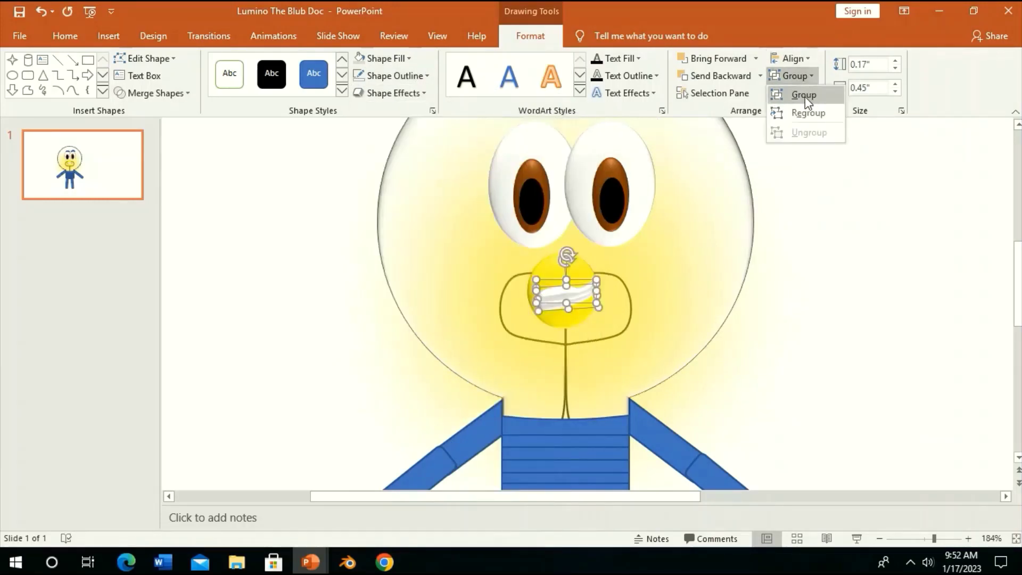
pyautogui.click(805, 97)
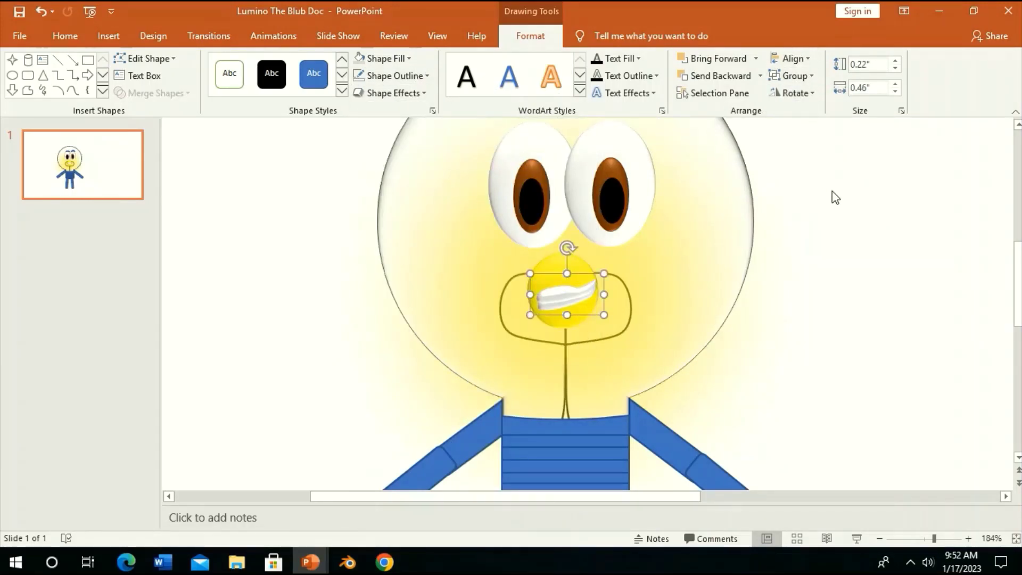
pyautogui.click(835, 191)
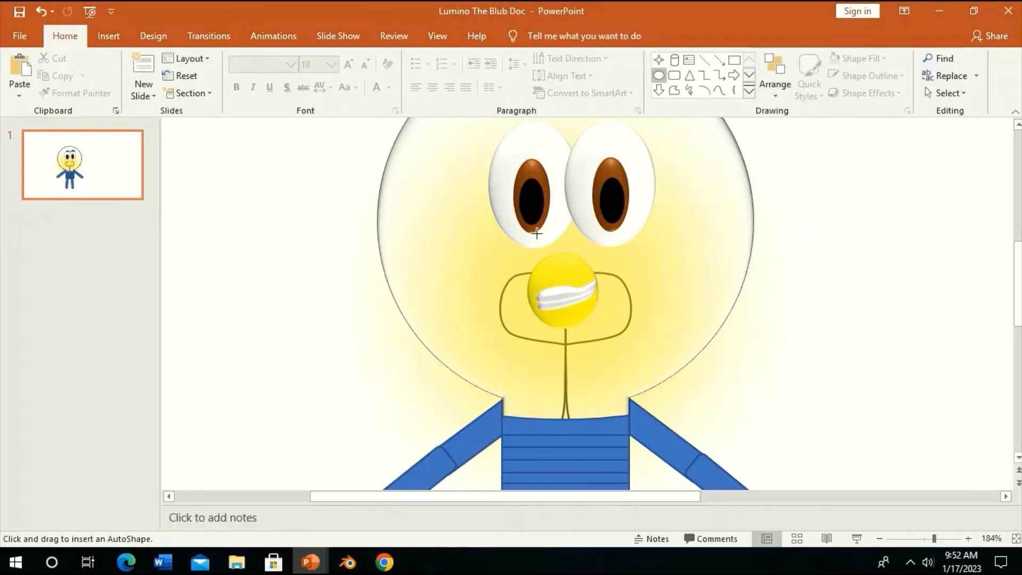
# - Draw a small white nose circle between the eyes with a 3-D preset and no shadow
pyautogui.moveTo(537, 234)
pyautogui.mouseDown()
pyautogui.moveTo(591, 288)
pyautogui.moveTo(536, 235)
pyautogui.mouseUp()
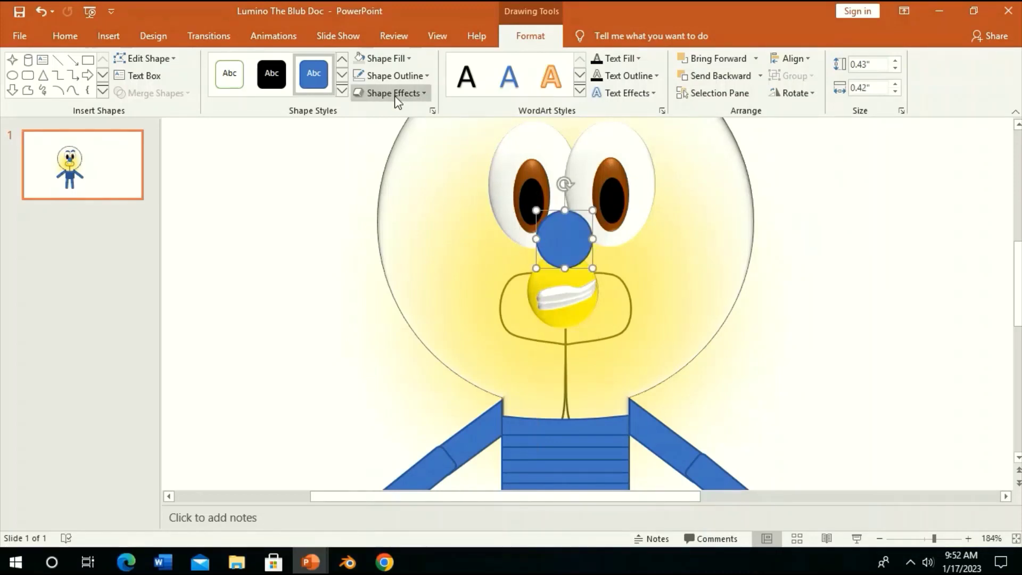
pyautogui.click(379, 55)
pyautogui.click(363, 94)
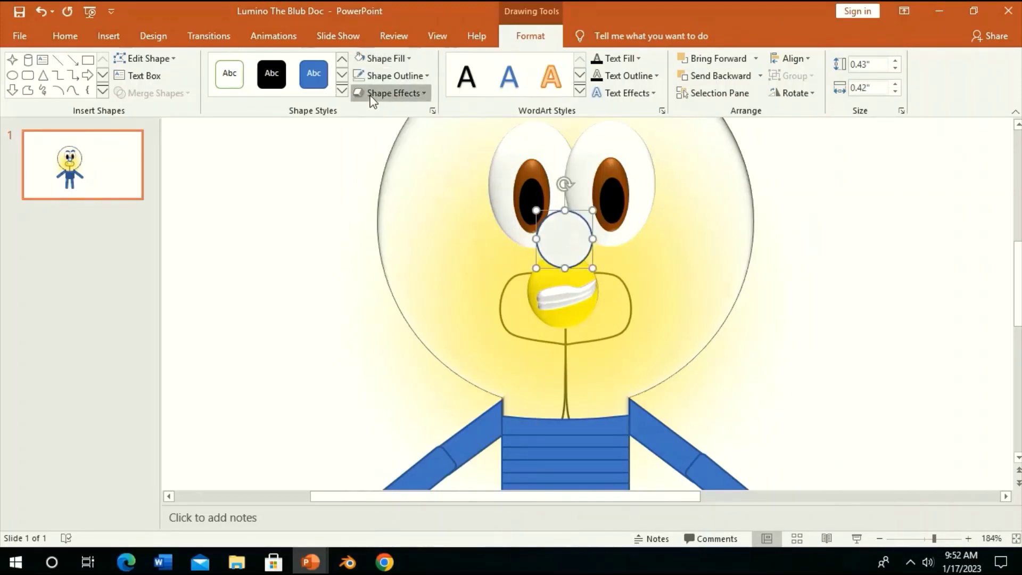
pyautogui.click(373, 99)
pyautogui.click(527, 199)
pyautogui.click(394, 93)
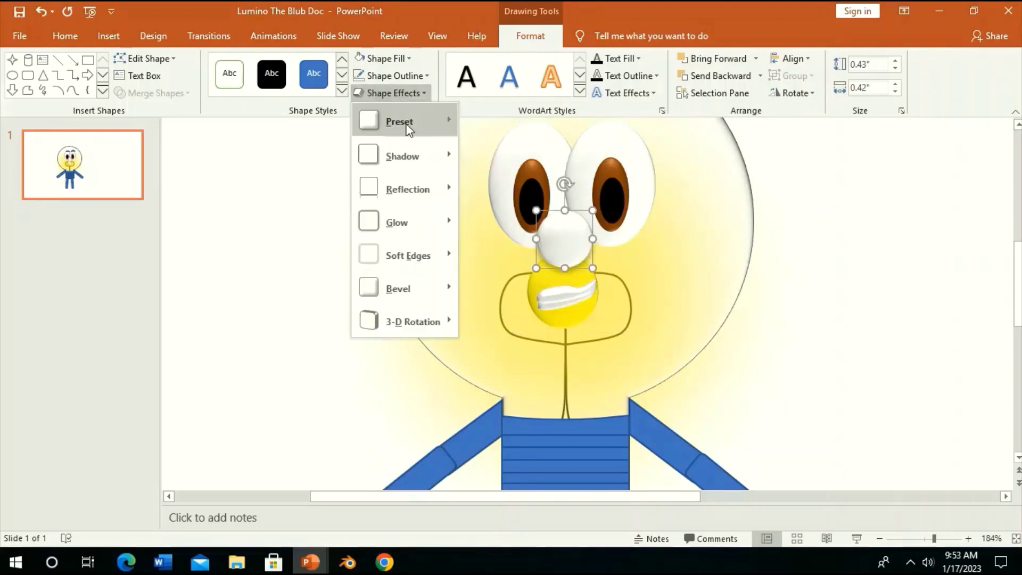
pyautogui.moveTo(403, 156)
pyautogui.click(477, 159)
pyautogui.click(816, 231)
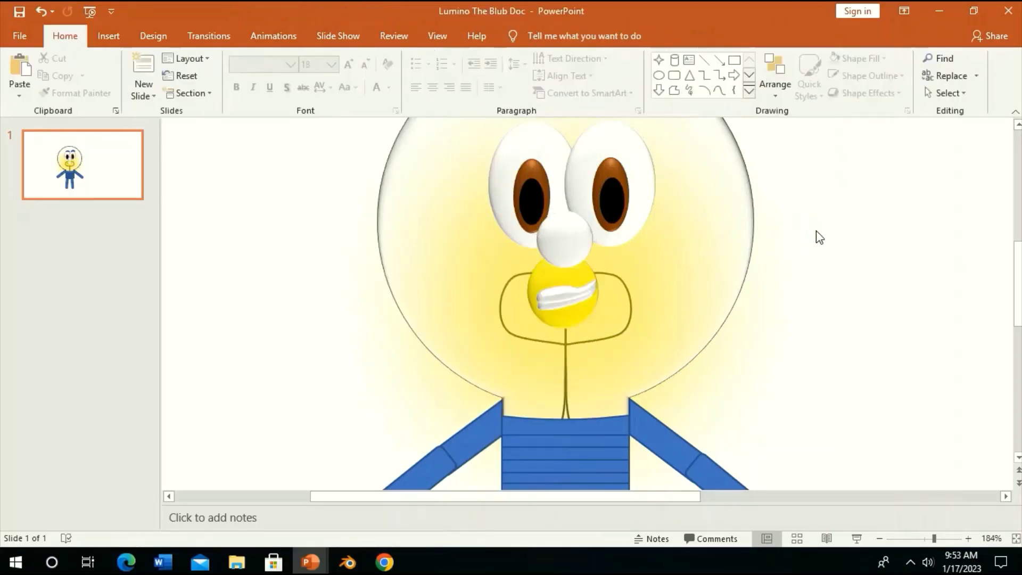
# - Select the blue torso shape and bring up its shape effects
pyautogui.scroll(-4, 809, 235)
pyautogui.click(605, 315)
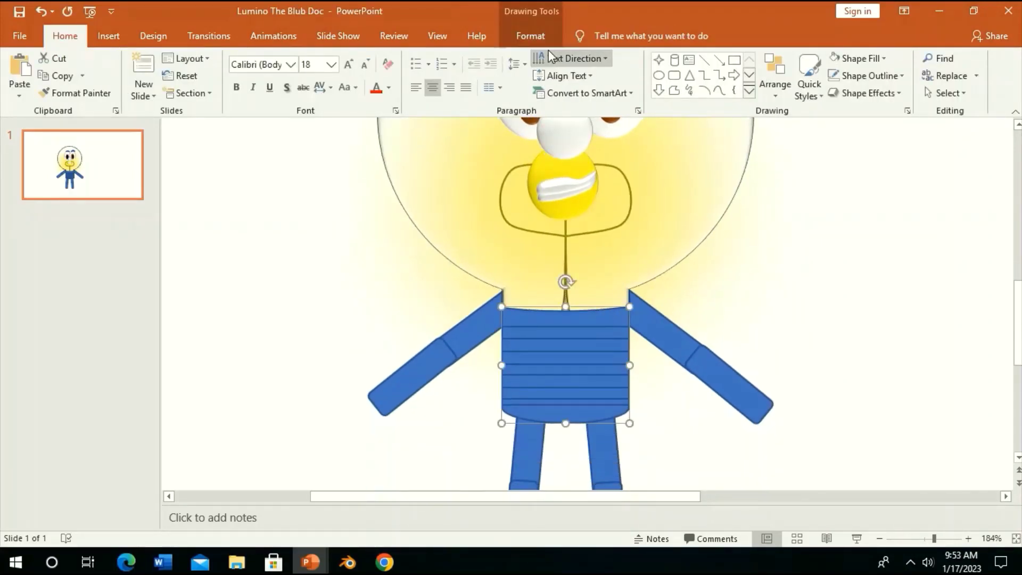
pyautogui.click(543, 37)
pyautogui.click(394, 93)
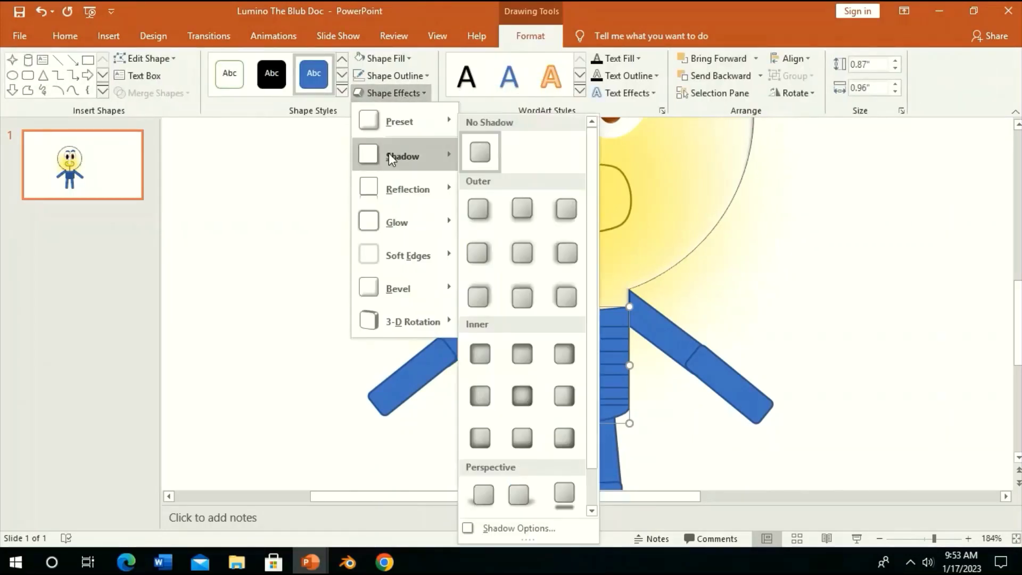
# - Fill the torso light grey with the second bevel preset and no shadow
pyautogui.click(480, 151)
pyautogui.click(405, 58)
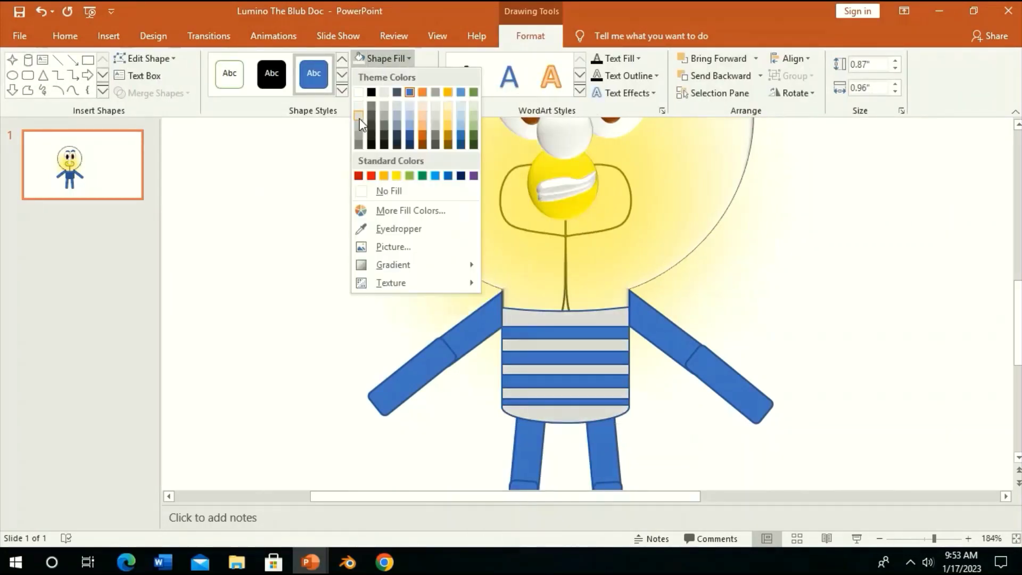
pyautogui.click(359, 118)
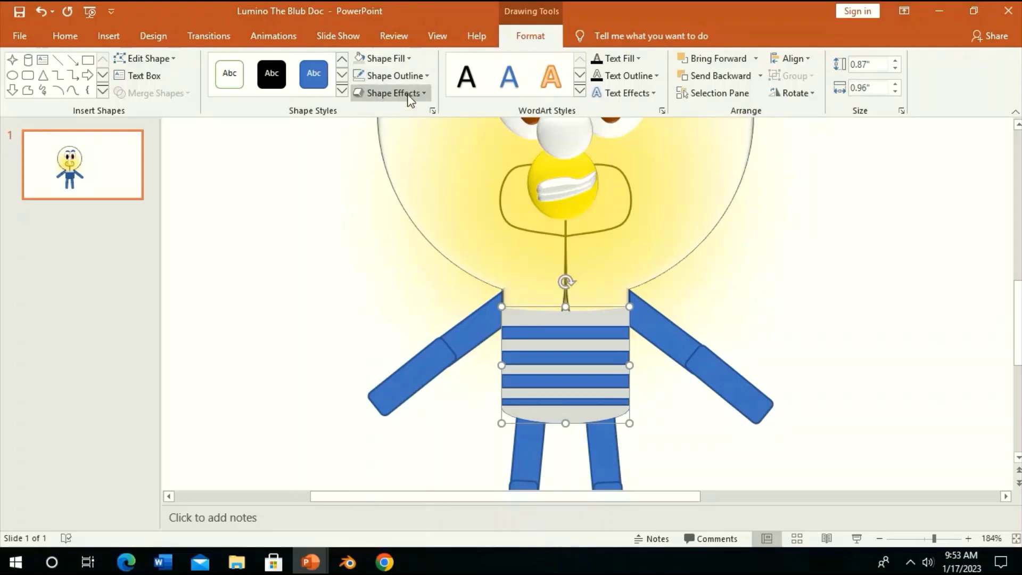
pyautogui.click(408, 94)
pyautogui.click(529, 193)
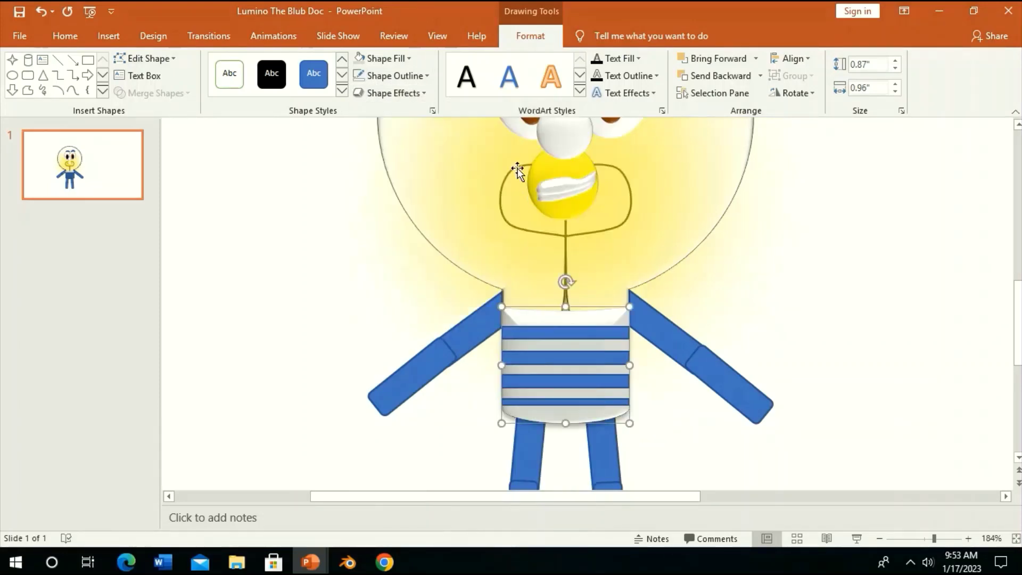
pyautogui.click(407, 94)
pyautogui.click(466, 153)
pyautogui.click(560, 202)
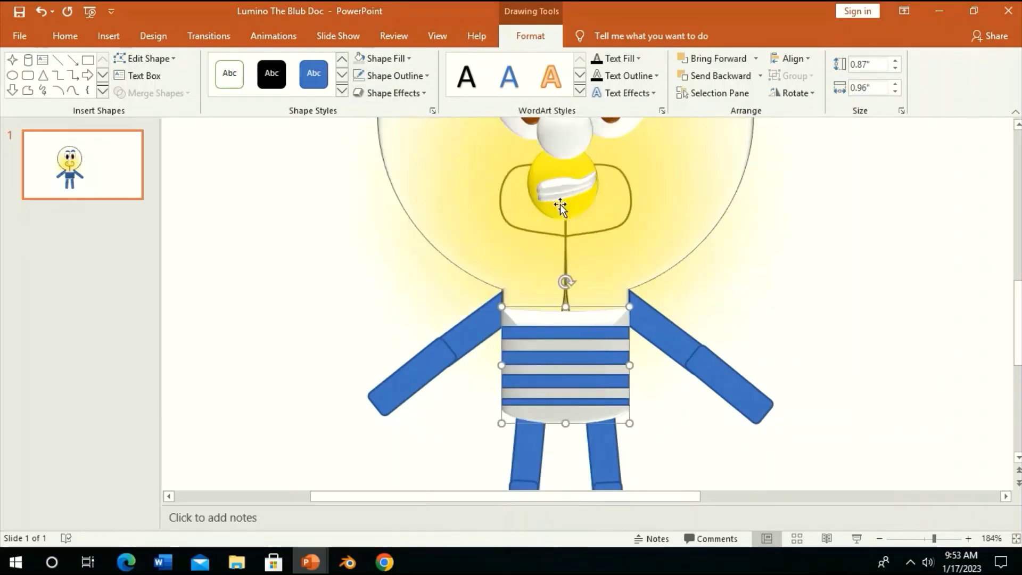
# - Fill the torso stripes grey with a 3-D preset and no shadow
pyautogui.scroll(-3, 560, 202)
pyautogui.click(575, 222)
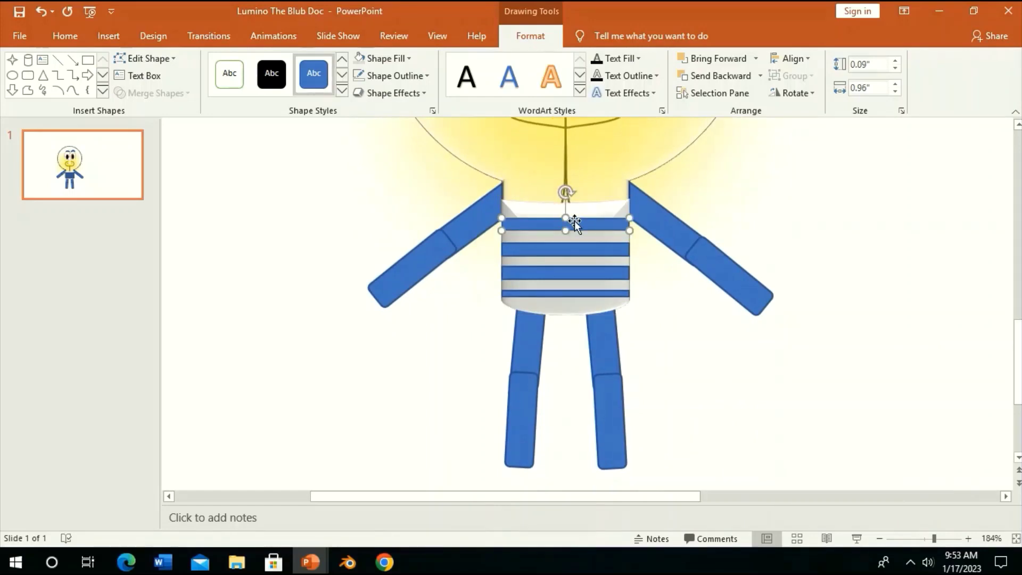
pyautogui.keyDown('shift'); pyautogui.click(567, 248); pyautogui.keyUp('shift')
pyautogui.keyDown('shift'); pyautogui.click(565, 272); pyautogui.keyUp('shift')
pyautogui.keyDown('shift'); pyautogui.click(559, 289); pyautogui.keyUp('shift')
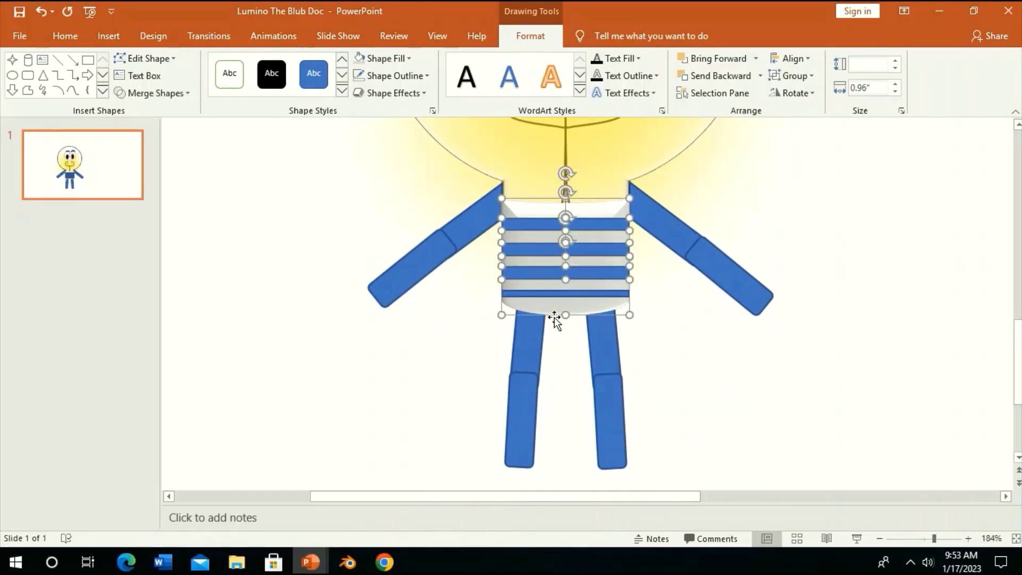
pyautogui.keyDown('shift'); pyautogui.click(559, 313); pyautogui.keyUp('shift')
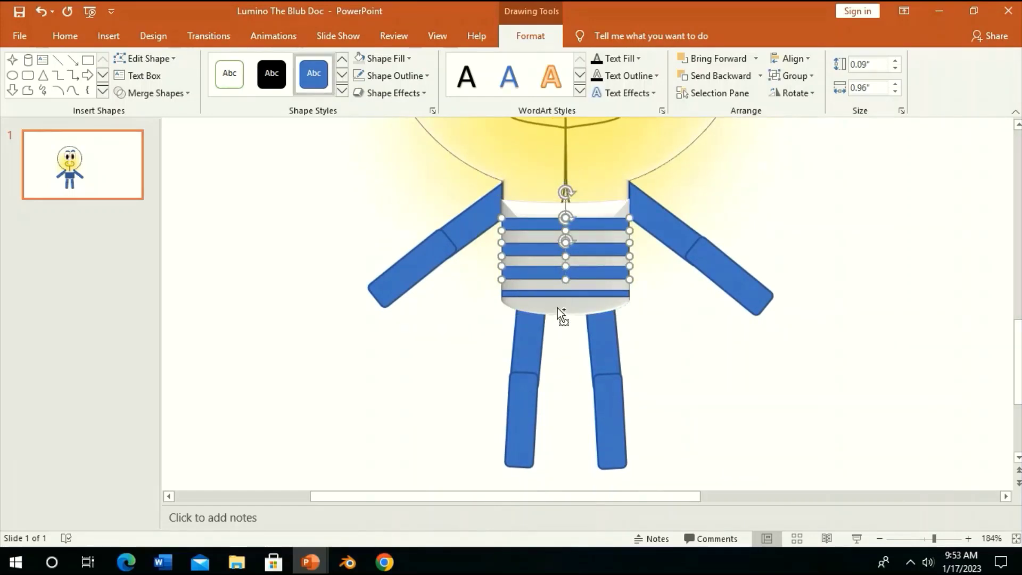
pyautogui.click(385, 58)
pyautogui.click(359, 143)
pyautogui.click(391, 92)
pyautogui.moveTo(403, 121)
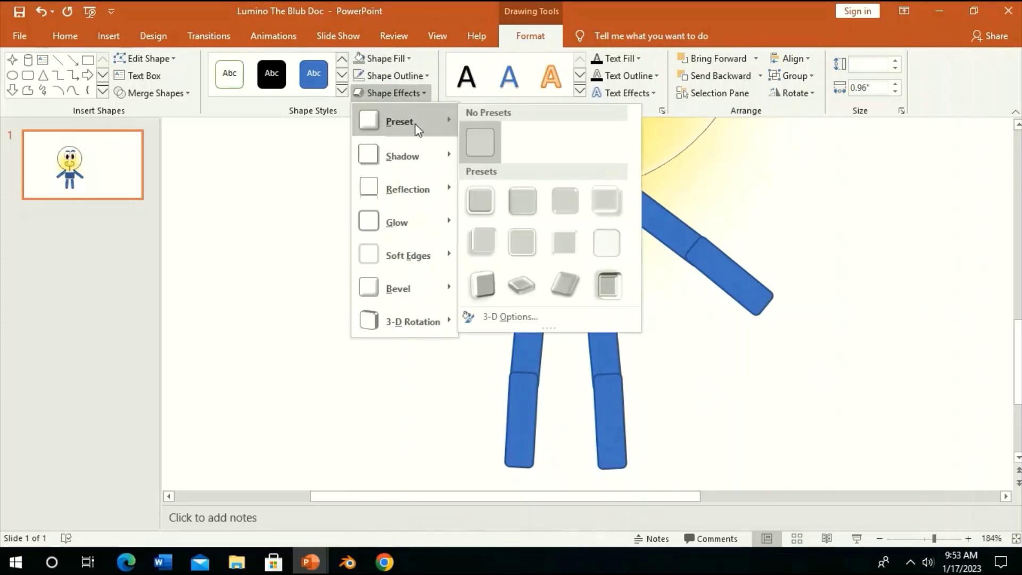
pyautogui.click(516, 189)
pyautogui.click(391, 93)
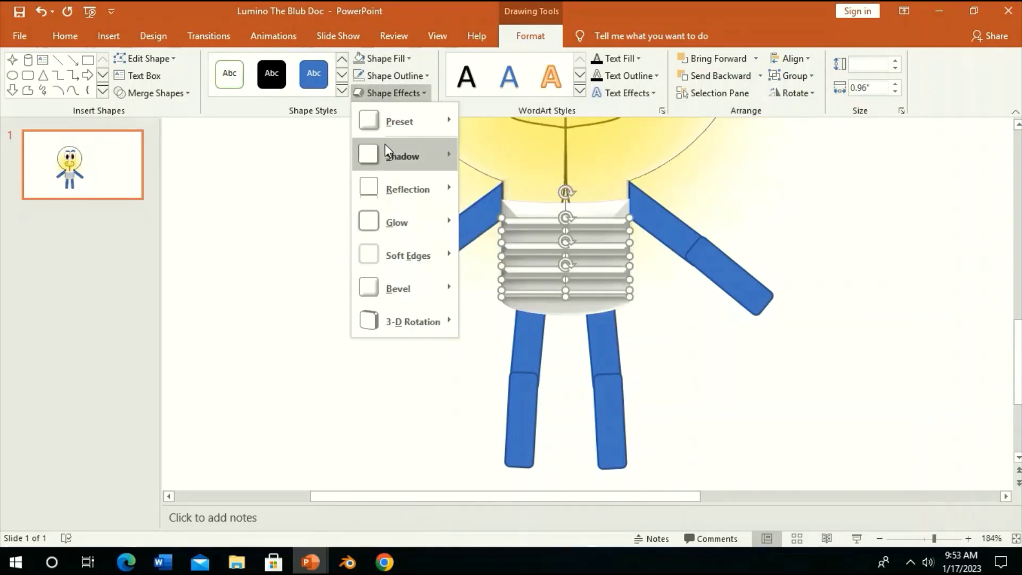
pyautogui.click(484, 147)
pyautogui.click(443, 197)
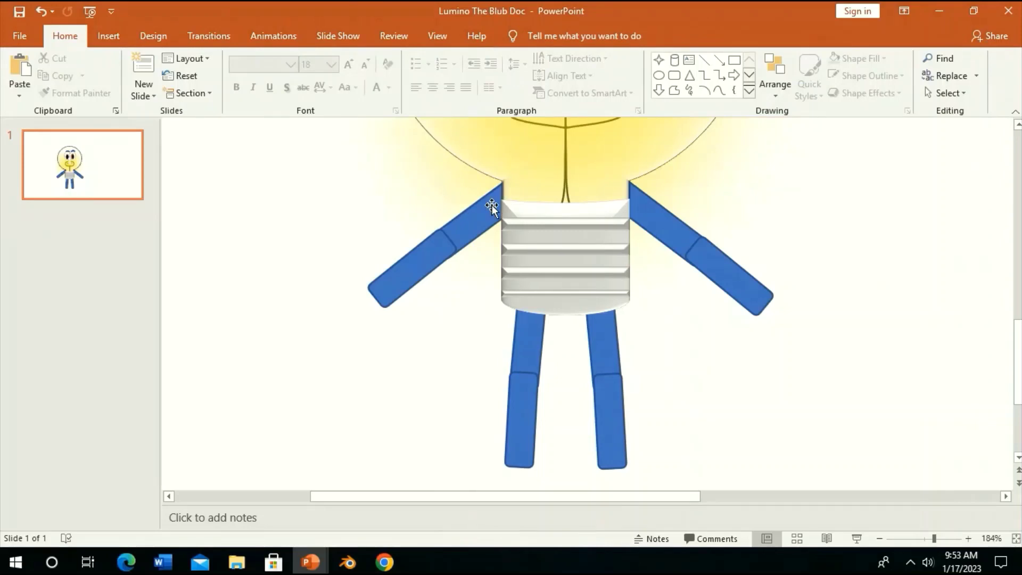
# - Fill the left arm near-white with a 3-D preset and no shadow
pyautogui.click(395, 300)
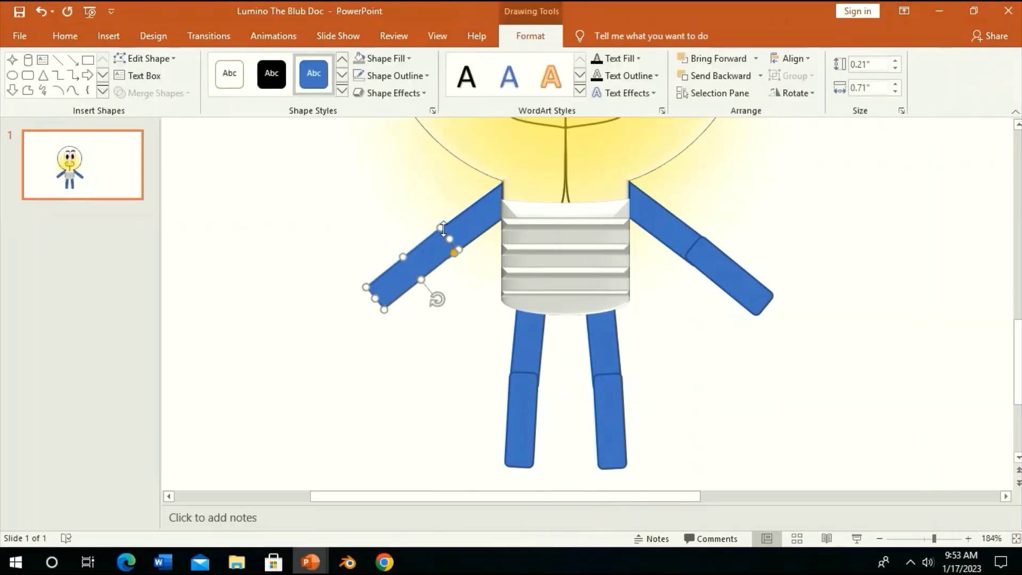
pyautogui.keyDown('shift'); pyautogui.click(477, 210); pyautogui.keyUp('shift')
pyautogui.click(392, 59)
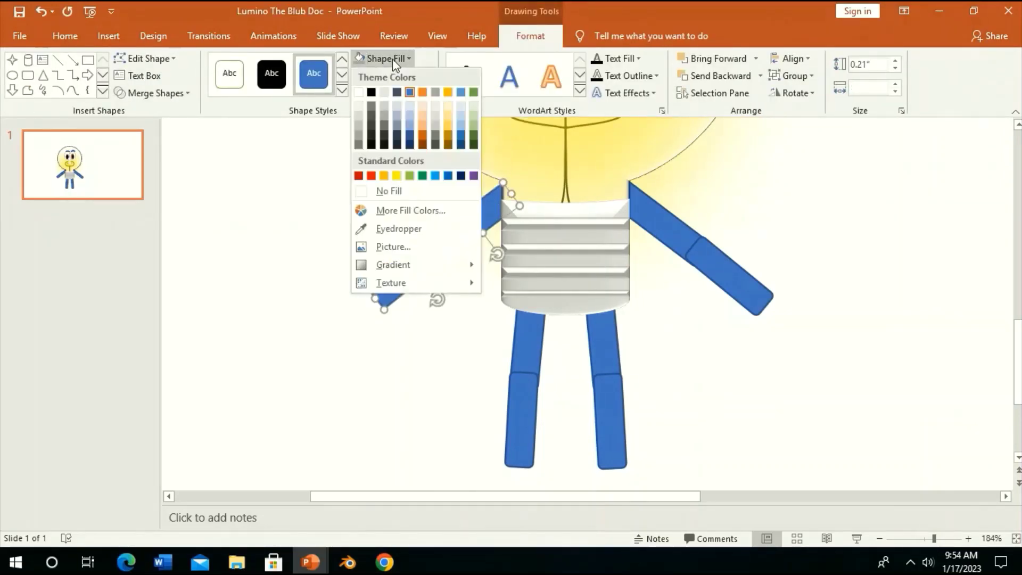
pyautogui.click(358, 106)
pyautogui.click(392, 93)
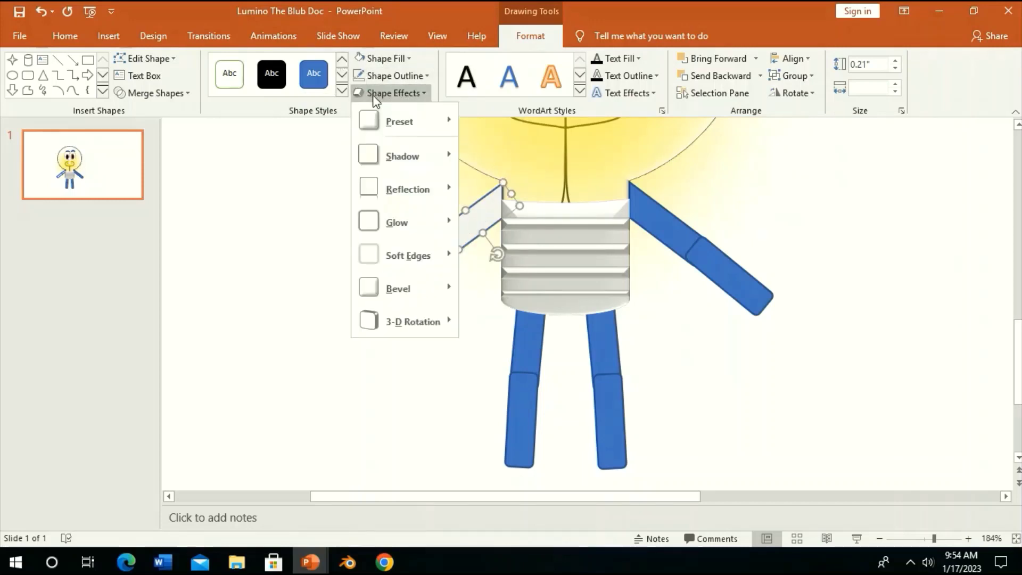
pyautogui.moveTo(399, 122)
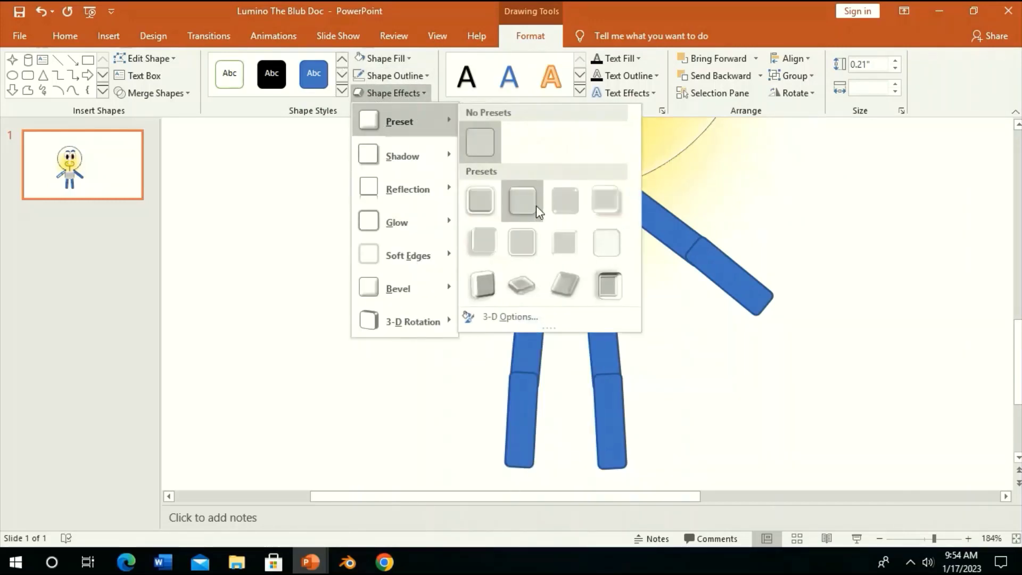
pyautogui.click(534, 204)
pyautogui.click(392, 92)
pyautogui.click(487, 122)
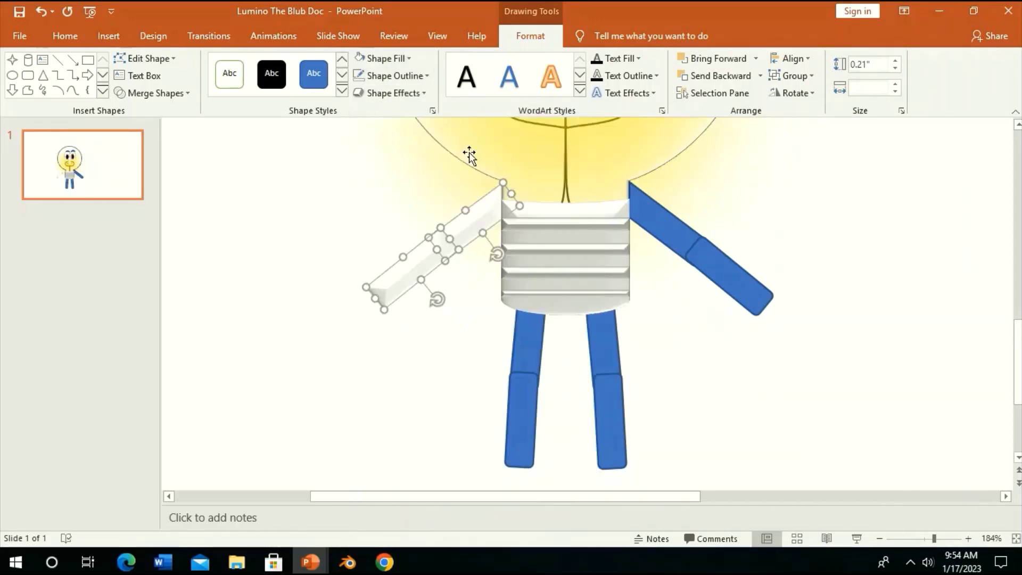
pyautogui.click(52, 34)
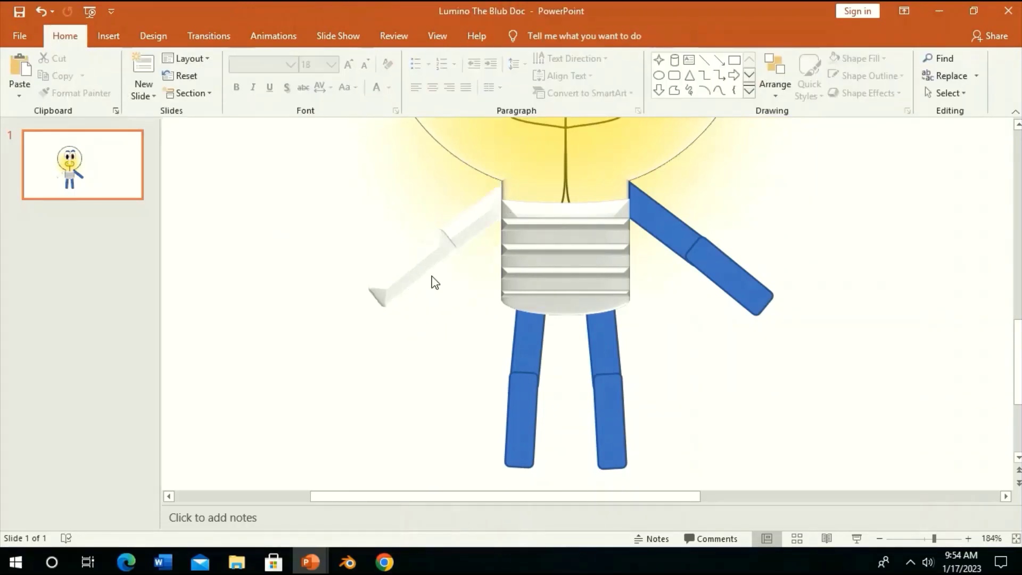
# - Copy the left arm's white beveled format onto the right arm and right leg with Format Painter
pyautogui.click(426, 272)
pyautogui.click(75, 93)
pyautogui.click(708, 274)
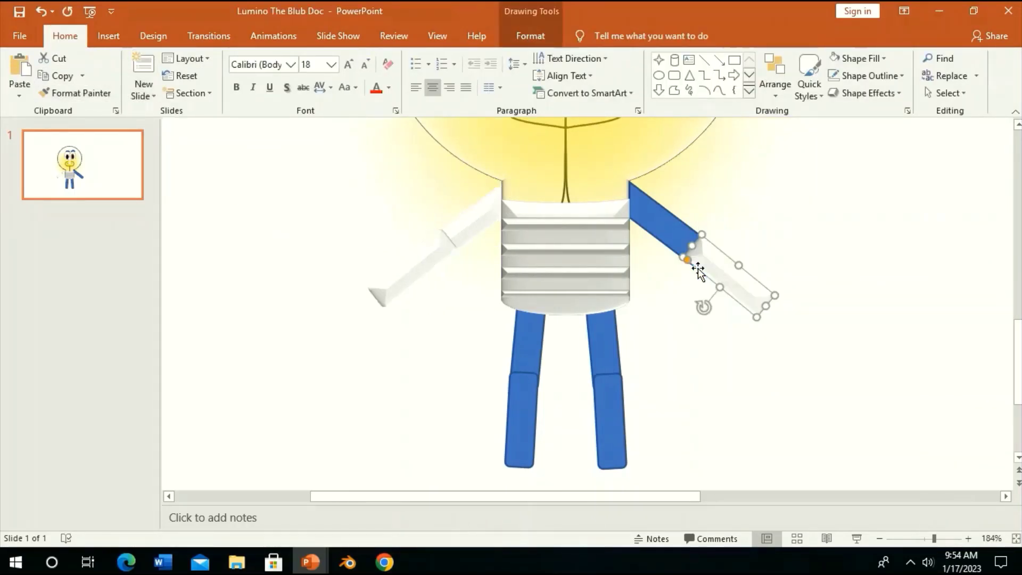
pyautogui.click(657, 228)
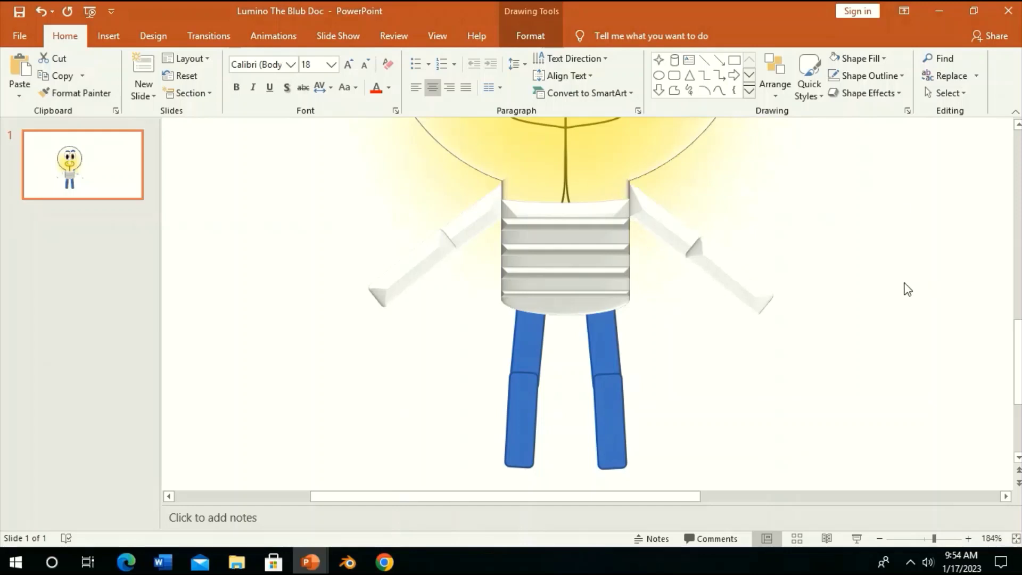
pyautogui.click(58, 94)
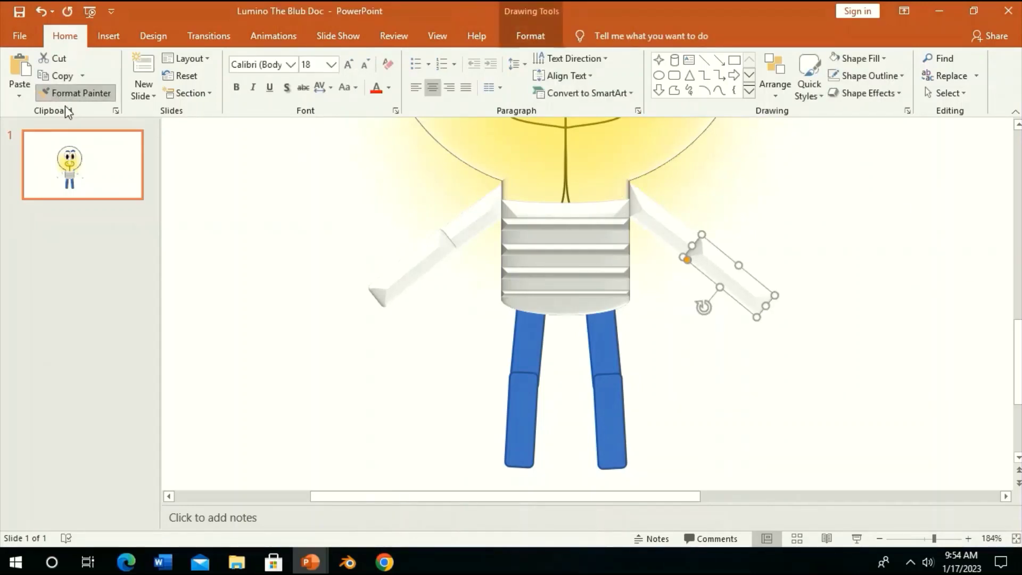
pyautogui.click(611, 444)
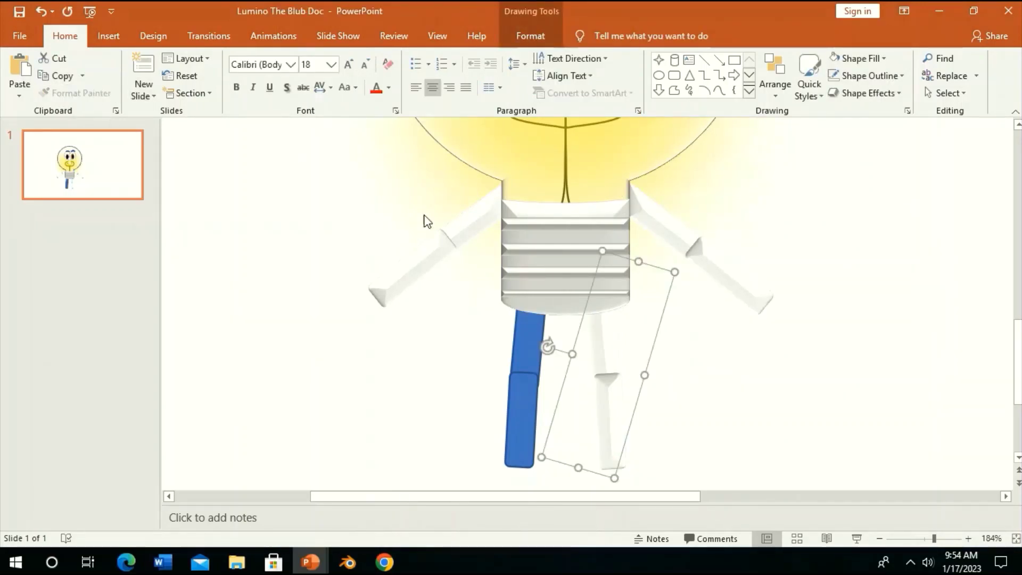
# - Copy the left upper arm's white format onto the left leg with Format Painter
pyautogui.click(434, 262)
pyautogui.click(75, 93)
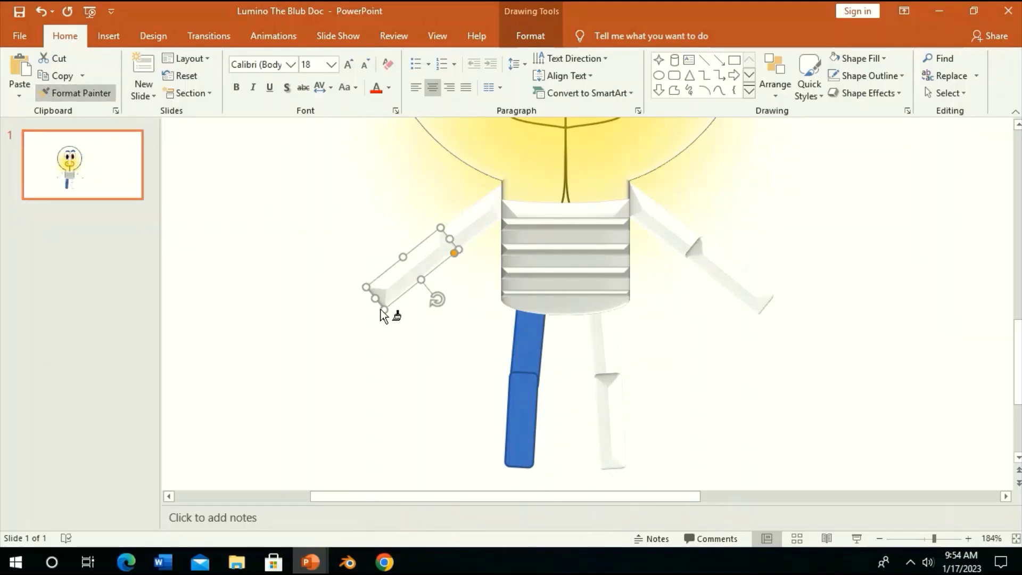
pyautogui.click(522, 412)
pyautogui.click(777, 357)
pyautogui.scroll(1, 778, 348)
pyautogui.scroll(3, 778, 348)
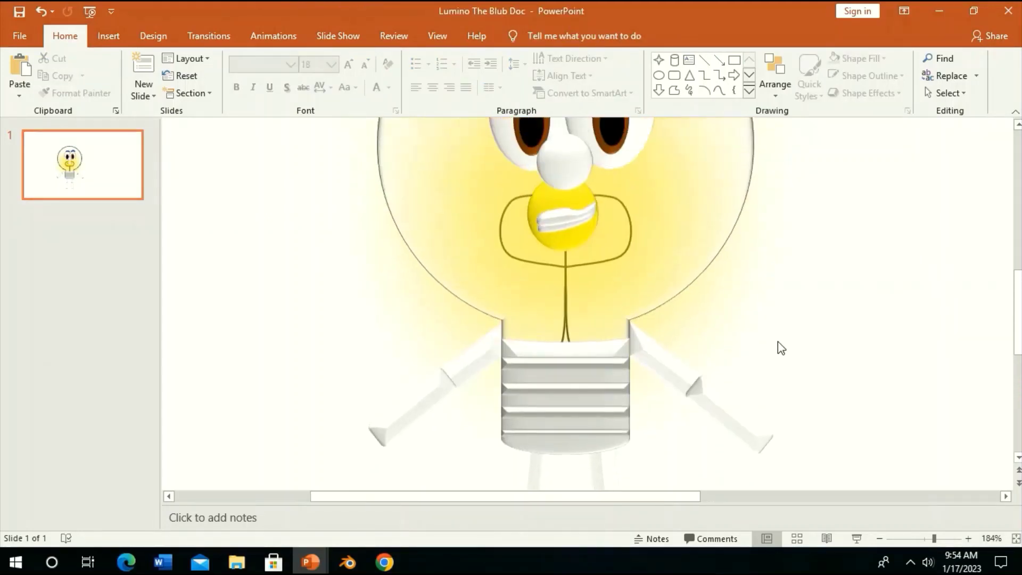
pyautogui.scroll(-5, 778, 348)
# - Give the shape over the legs a light fill colour
pyautogui.click(947, 538)
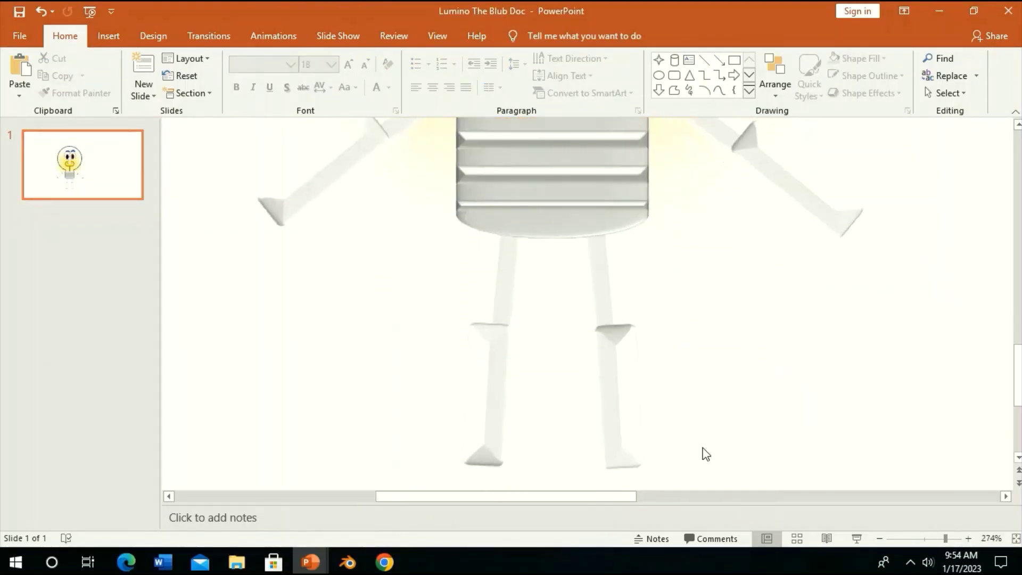
pyautogui.click(640, 298)
pyautogui.click(530, 36)
pyautogui.click(382, 58)
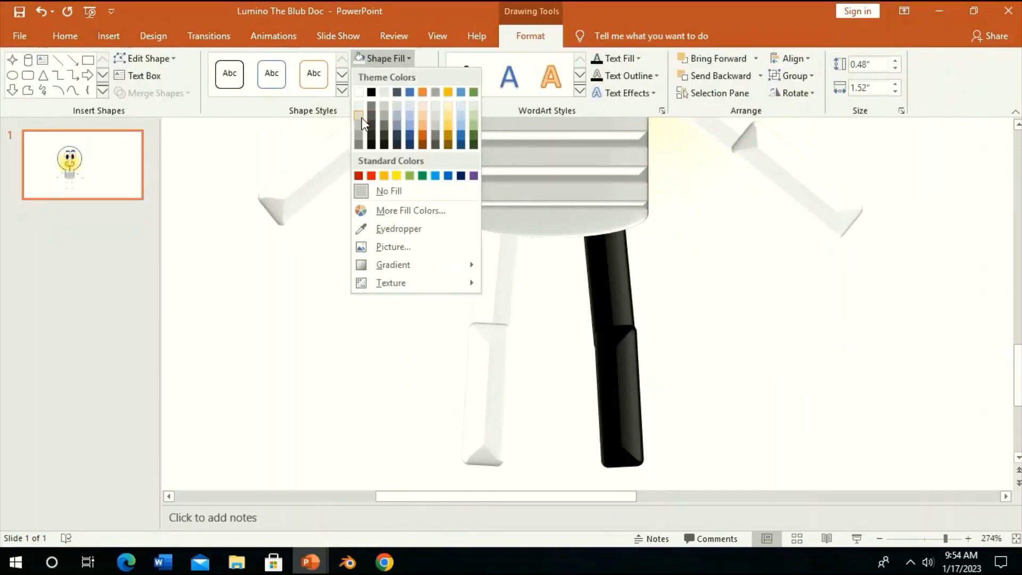
pyautogui.click(358, 116)
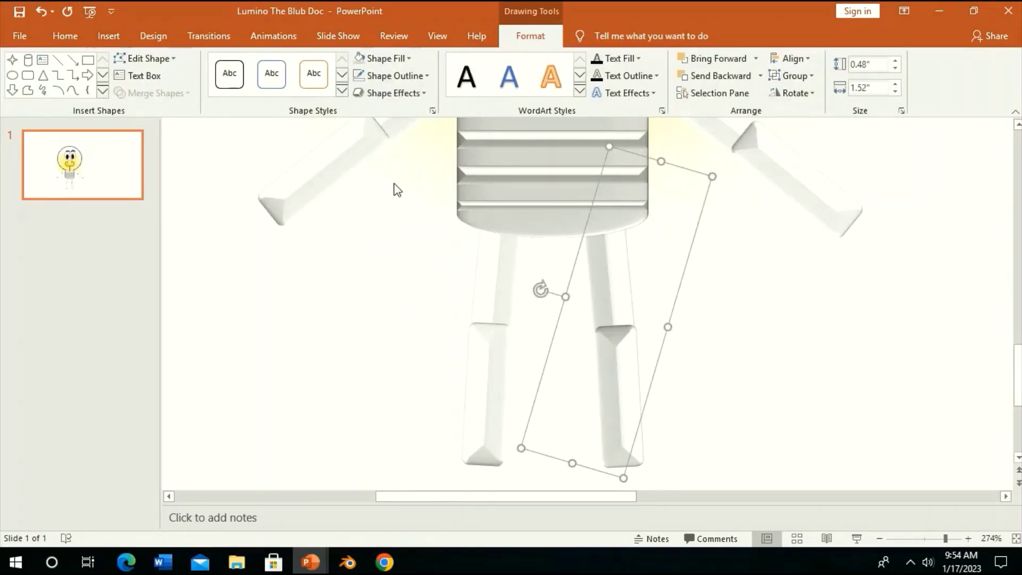
# - Copy the inner leg's formatting onto the left leg and check the matching result
pyautogui.click(62, 37)
pyautogui.click(631, 365)
pyautogui.click(77, 93)
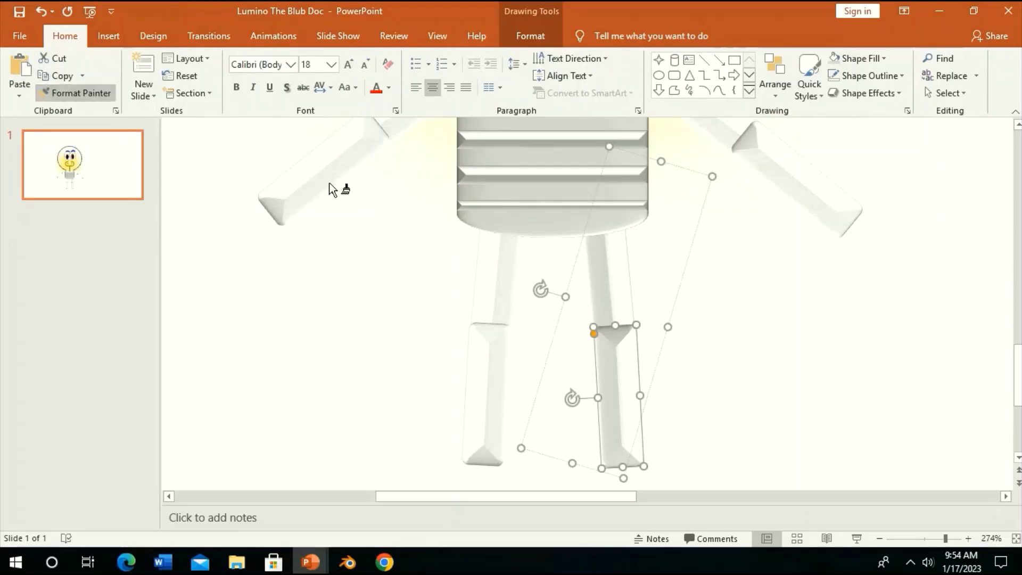
pyautogui.click(501, 295)
pyautogui.click(527, 40)
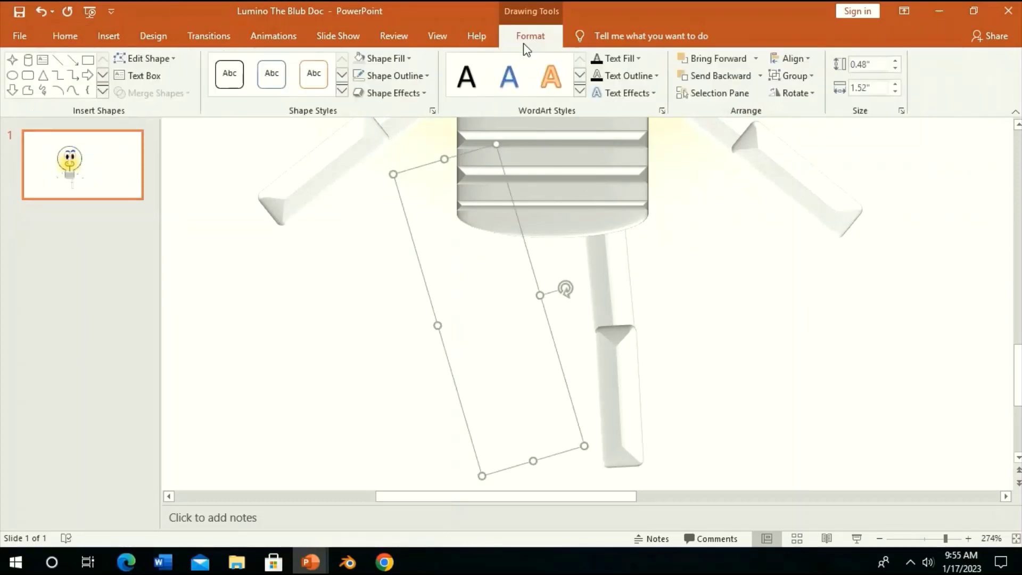
pyautogui.click(387, 309)
pyautogui.click(565, 373)
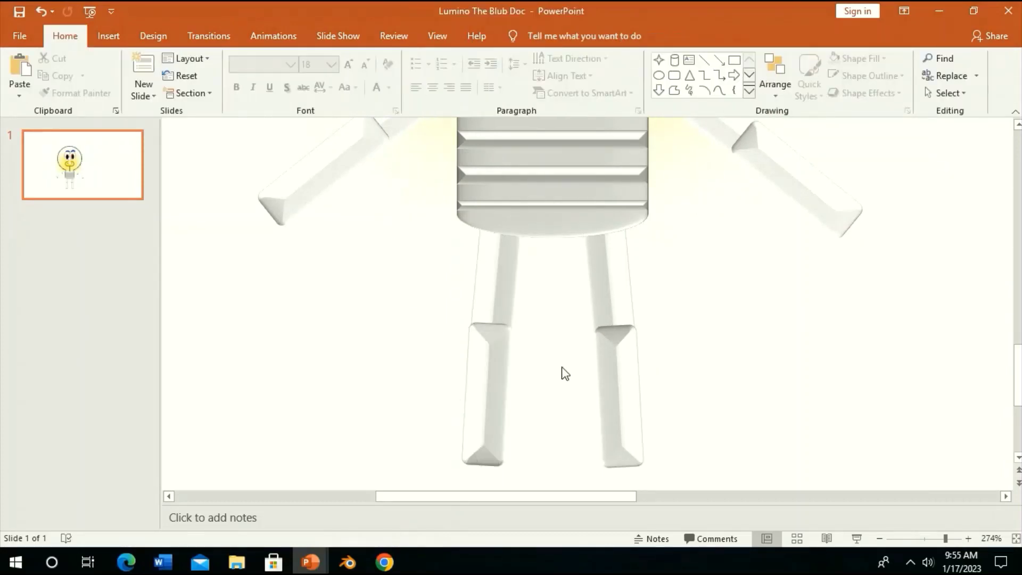
pyautogui.scroll(2, 708, 315)
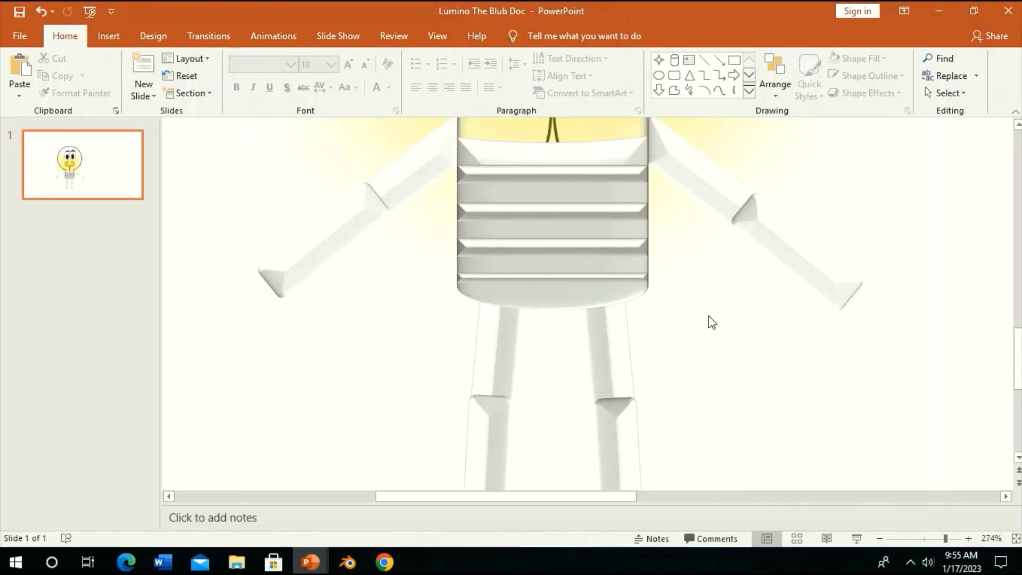
pyautogui.scroll(3, 708, 316)
pyautogui.scroll(-1, 708, 315)
pyautogui.scroll(-1, 708, 315)
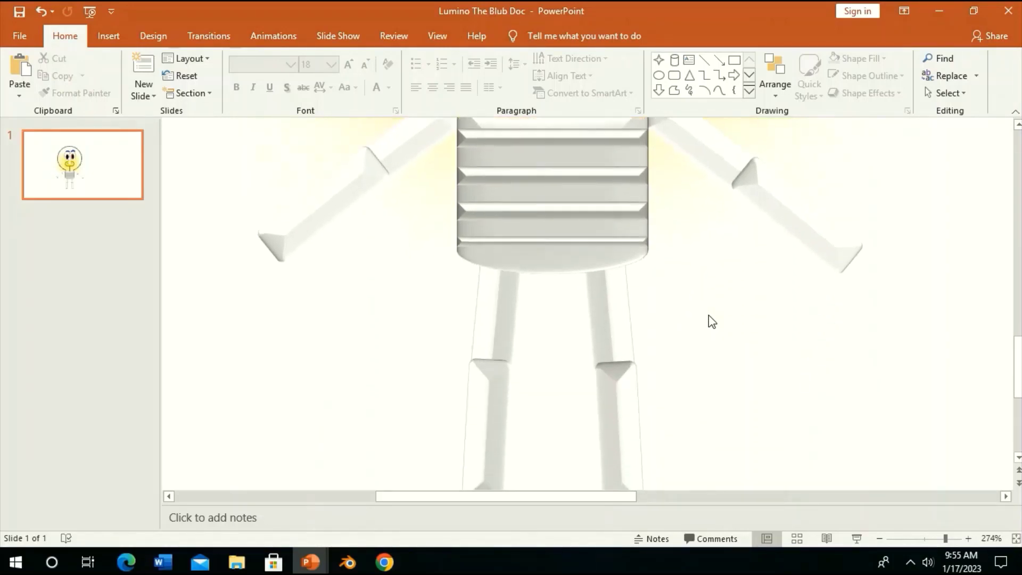
pyautogui.scroll(3, 708, 315)
# - Fill the left eyebrow gold and give it a 3-D Shape Effects preset
pyautogui.click(899, 538)
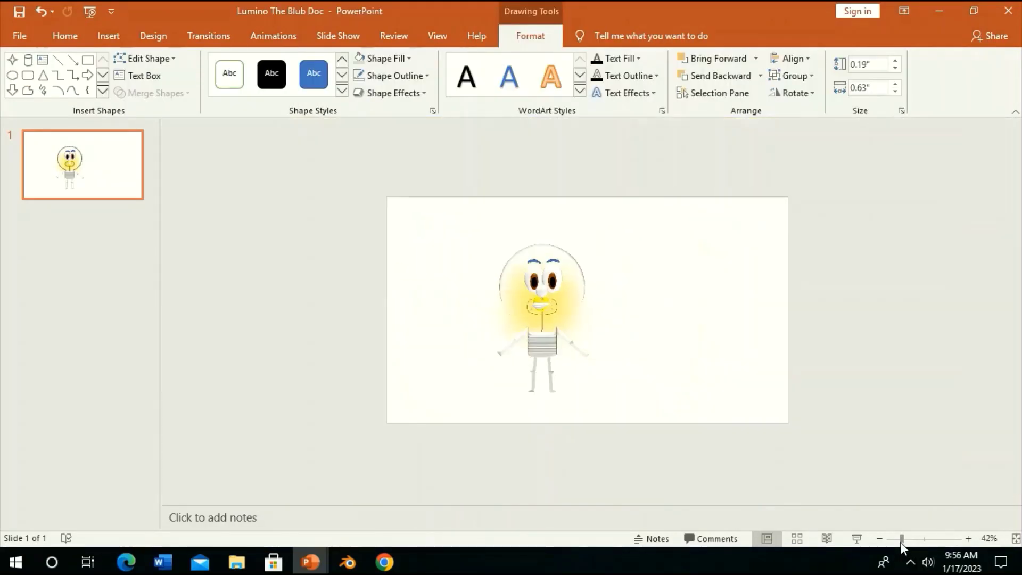
pyautogui.click(918, 538)
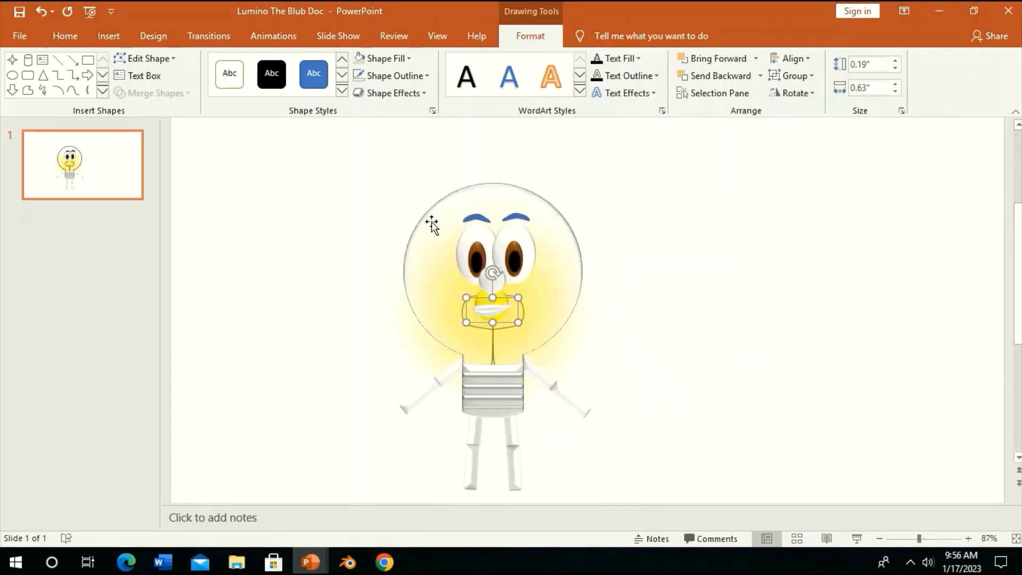
pyautogui.click(474, 220)
pyautogui.click(375, 59)
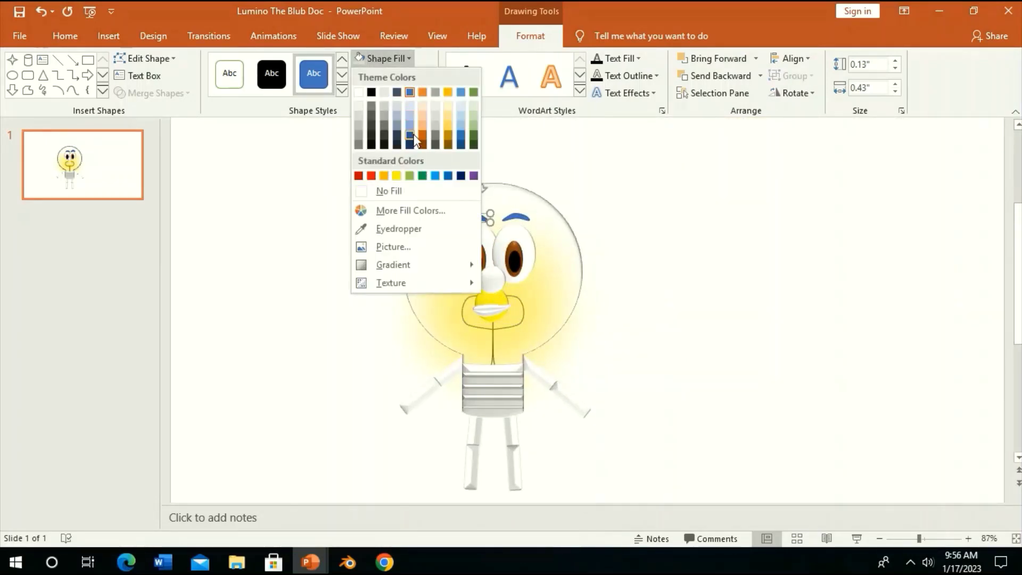
pyautogui.click(422, 147)
pyautogui.click(394, 93)
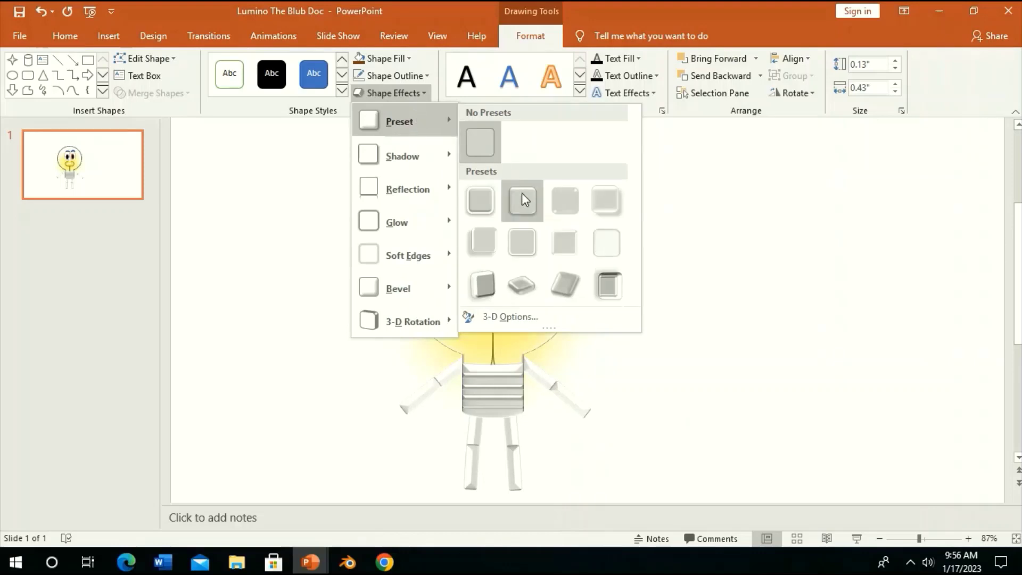
pyautogui.click(382, 58)
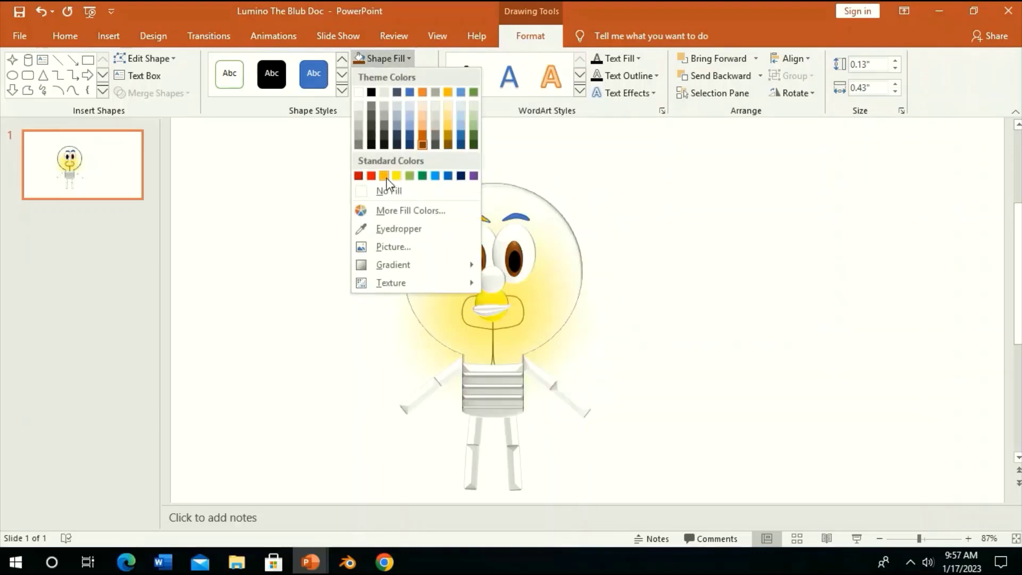
pyautogui.click(384, 175)
pyautogui.click(392, 94)
pyautogui.click(538, 201)
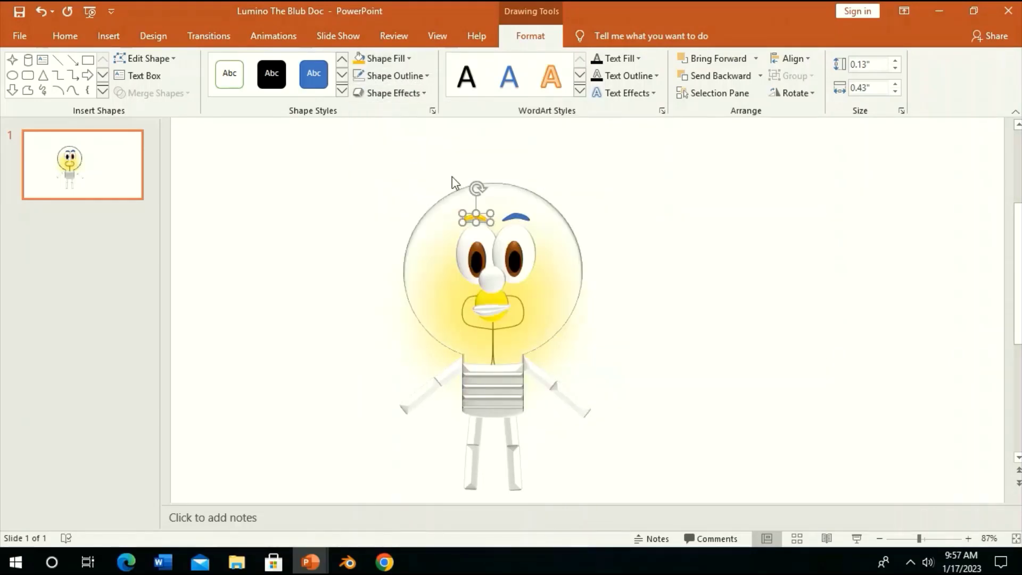
# - Copy the left eyebrow's gold formatting onto the right eyebrow with Format Painter
pyautogui.click(65, 35)
pyautogui.click(76, 93)
pyautogui.click(516, 218)
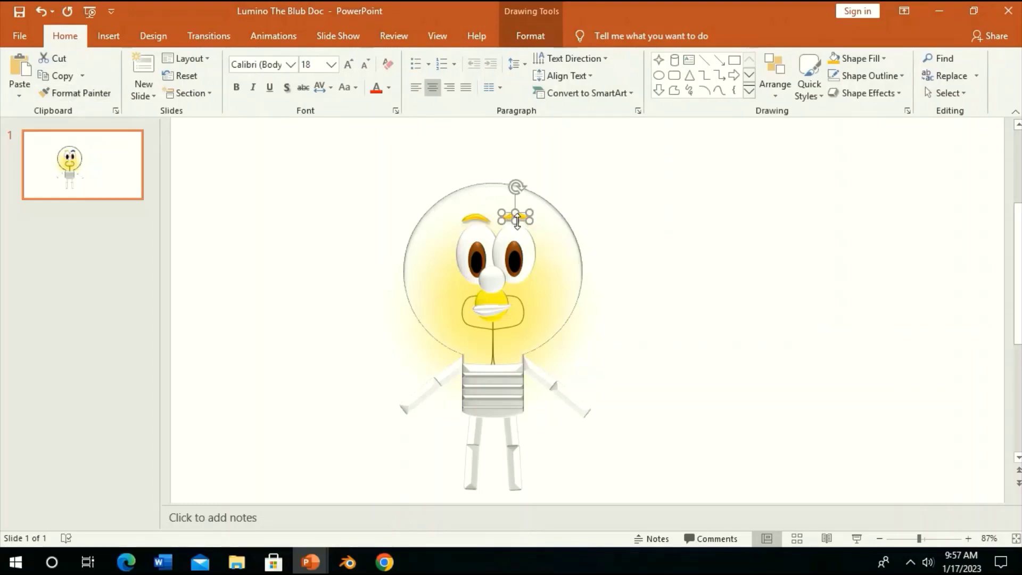
pyautogui.click(675, 230)
pyautogui.click(940, 538)
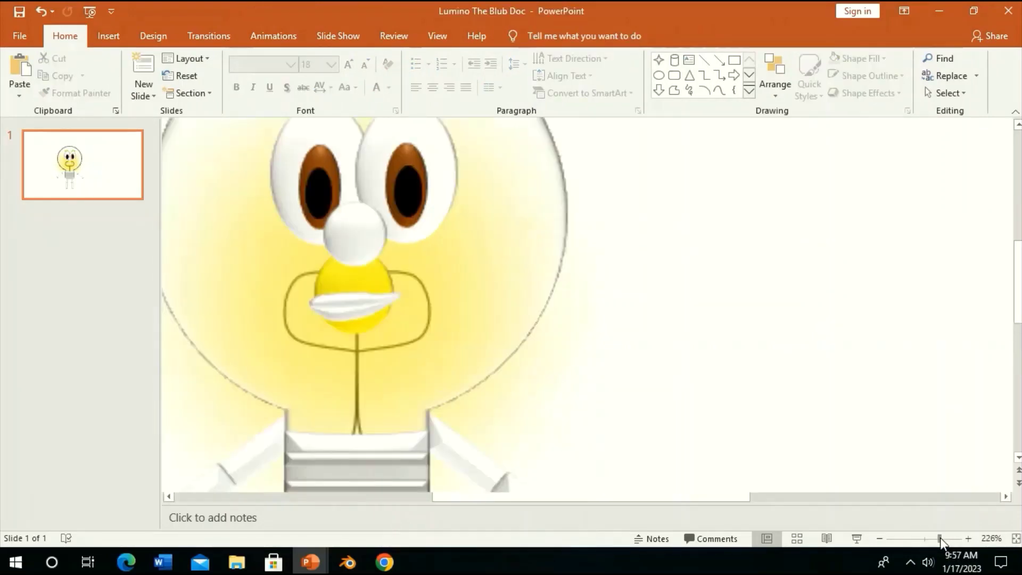
# - Draw a Can shape above the bulb and lower it onto the bulb's top as a hat
pyautogui.moveTo(698, 496)
pyautogui.mouseDown()
pyautogui.moveTo(553, 493)
pyautogui.moveTo(625, 490)
pyautogui.mouseUp()
pyautogui.scroll(3, 720, 353)
pyautogui.scroll(2, 723, 352)
pyautogui.scroll(4, 723, 353)
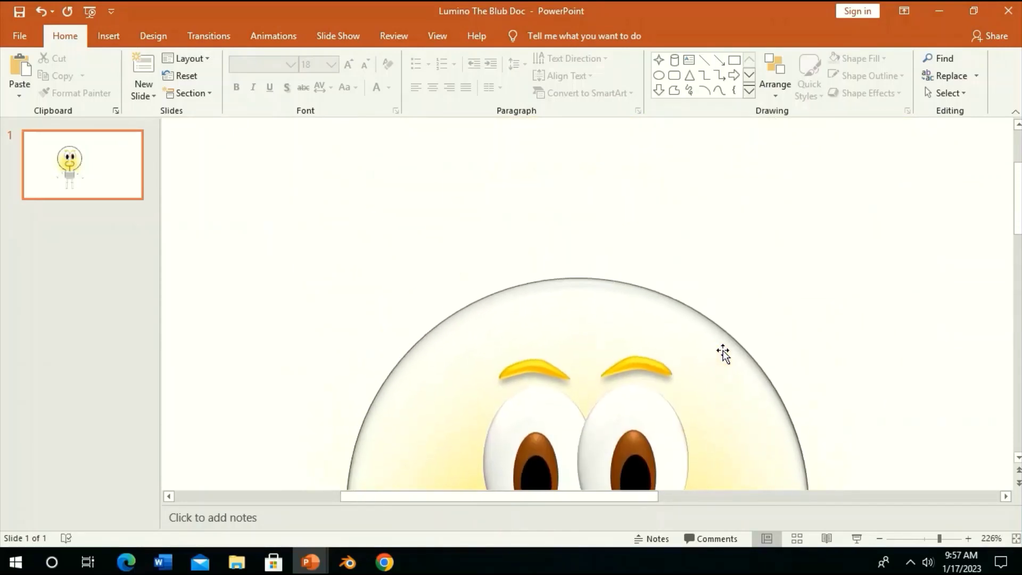
pyautogui.click(749, 94)
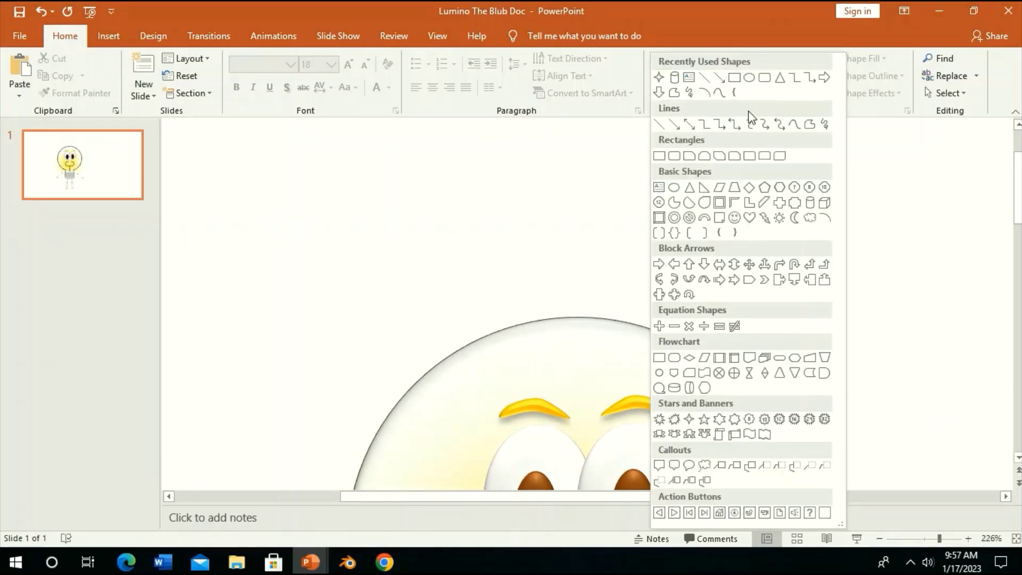
pyautogui.click(810, 202)
pyautogui.moveTo(452, 180); pyautogui.dragTo(762, 379)
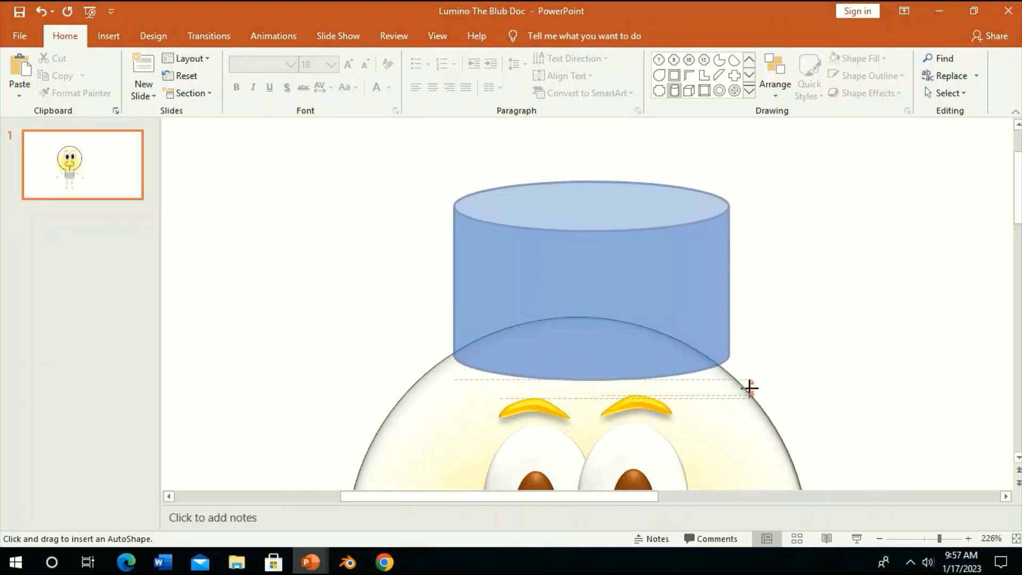
pyautogui.moveTo(700, 345); pyautogui.dragTo(699, 362)
# - Fill the hat light grey and give it an Inner shadow
pyautogui.click(382, 62)
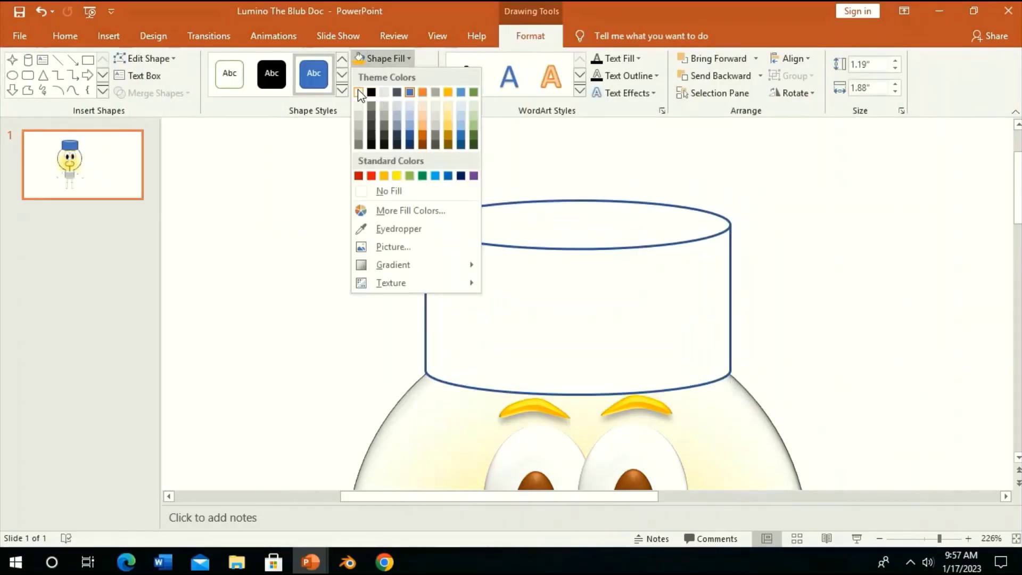
pyautogui.click(356, 117)
pyautogui.click(391, 93)
pyautogui.moveTo(402, 156)
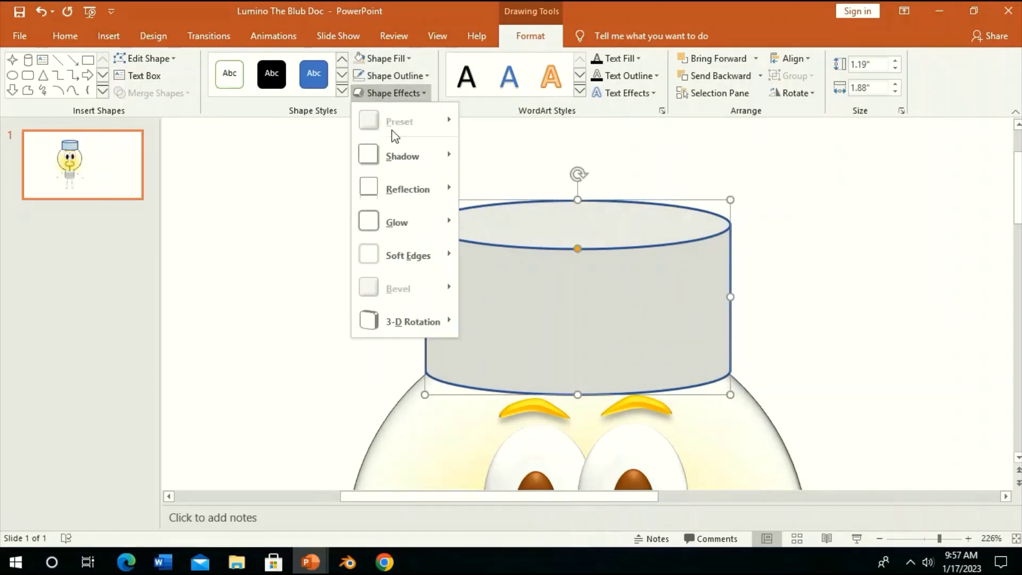
pyautogui.click(522, 392)
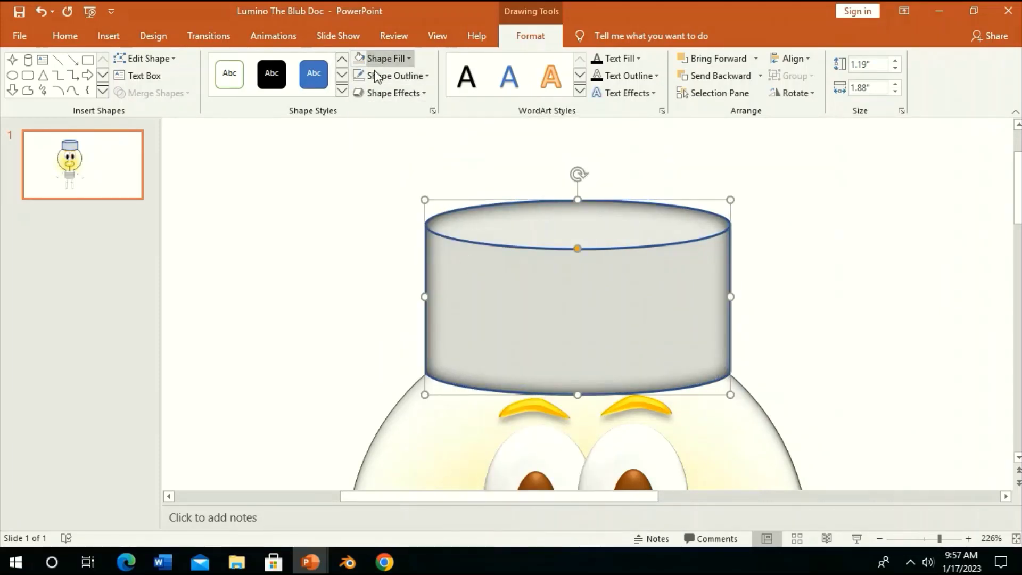
# - Soften the hat's shadow to 20 pt blur and 79% transparency in Shadow Options
pyautogui.click(390, 94)
pyautogui.moveTo(403, 155)
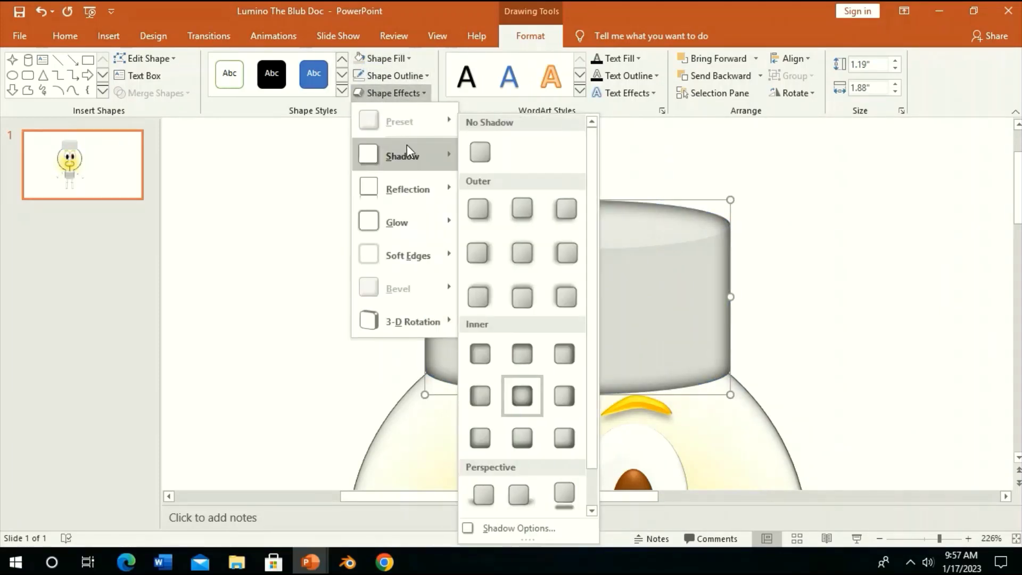
pyautogui.click(554, 529)
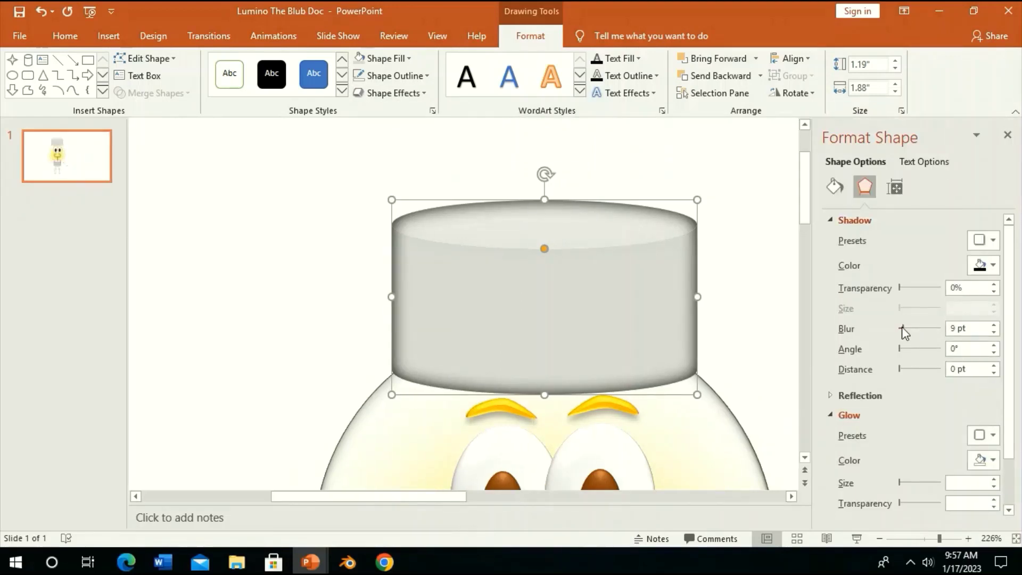
pyautogui.moveTo(903, 333)
pyautogui.mouseDown()
pyautogui.moveTo(908, 293)
pyautogui.moveTo(933, 293)
pyautogui.mouseUp()
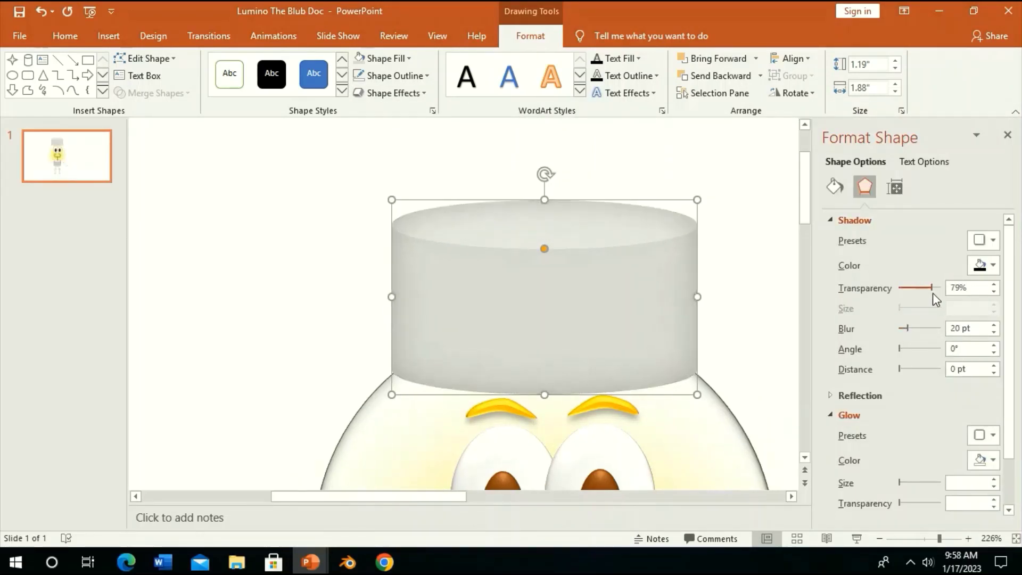
pyautogui.click(1008, 135)
pyautogui.scroll(-2, 700, 272)
pyautogui.scroll(-3, 701, 272)
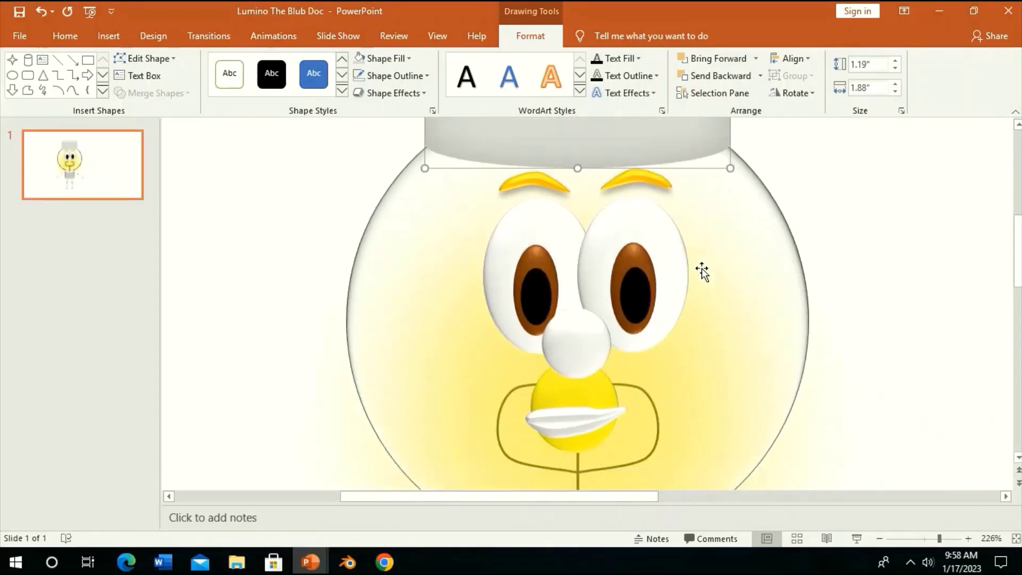
pyautogui.click(914, 539)
pyautogui.click(928, 539)
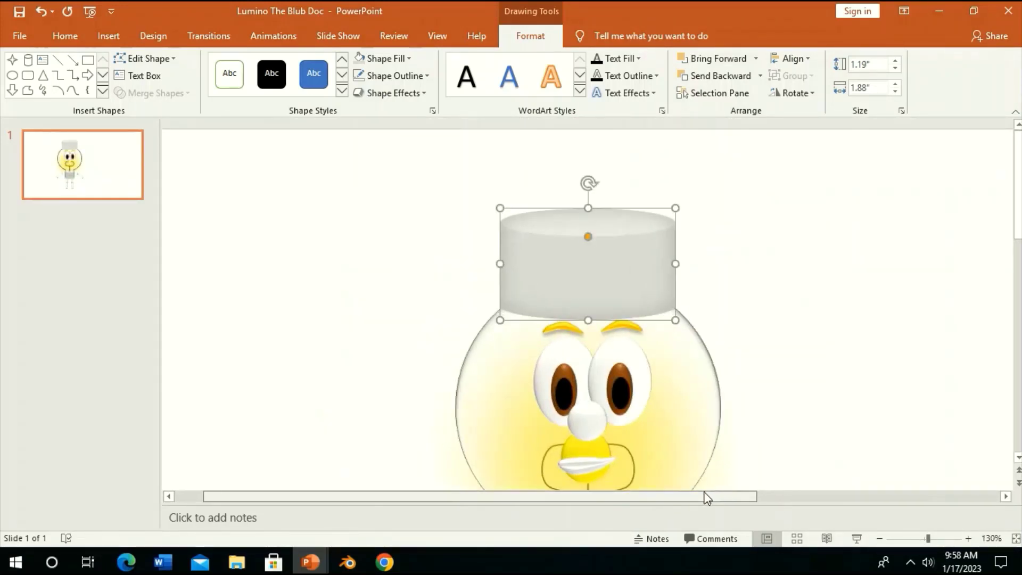
pyautogui.scroll(-2, 791, 383)
pyautogui.scroll(-4, 791, 383)
pyautogui.scroll(-2, 791, 383)
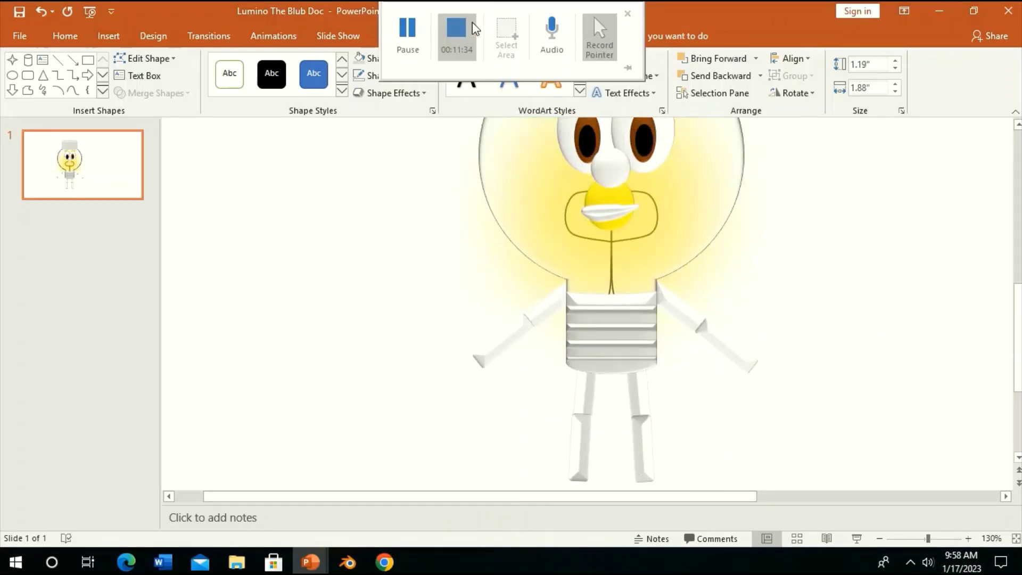
# - Draw a circle for the palm and a rounded finger rectangle at its left edge
pyautogui.moveTo(202, 193); pyautogui.dragTo(327, 325)
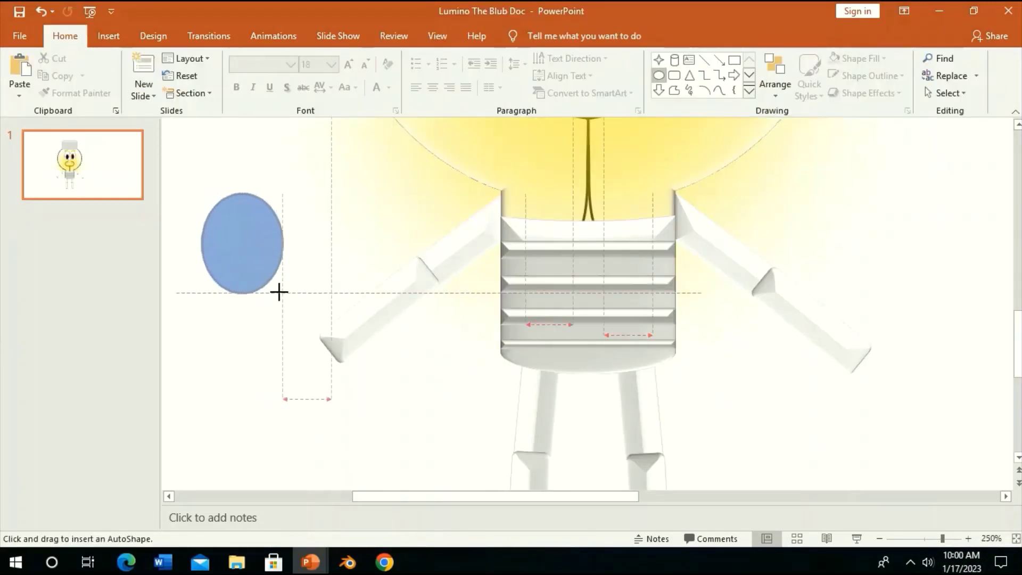
pyautogui.click(360, 236)
pyautogui.scroll(2, 364, 230)
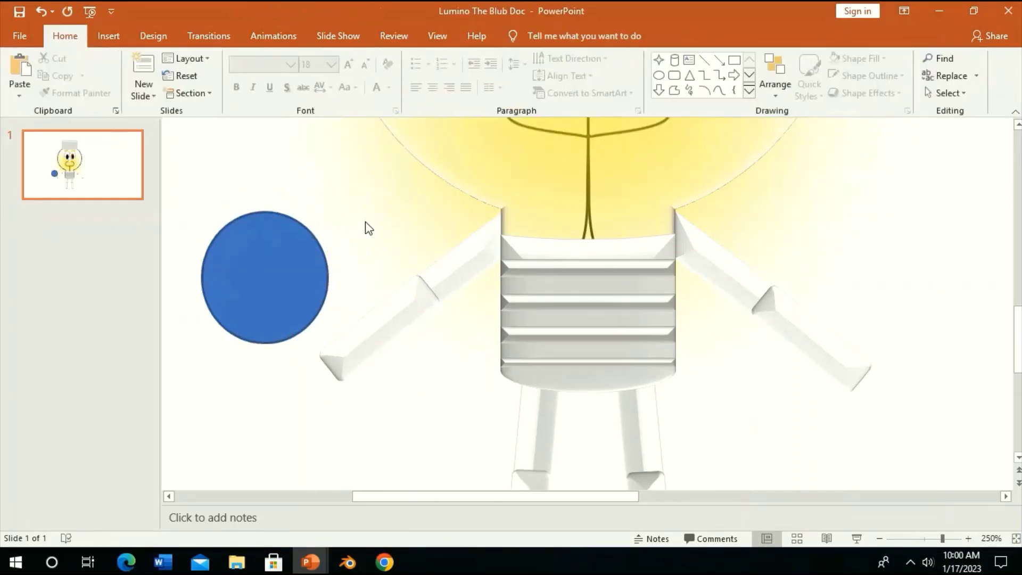
pyautogui.click(674, 75)
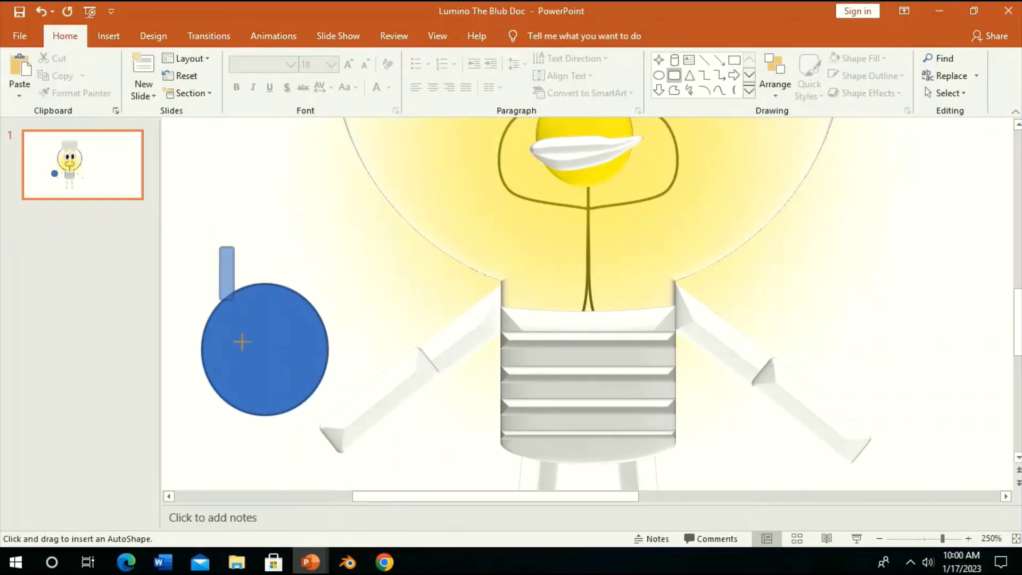
pyautogui.moveTo(242, 341); pyautogui.dragTo(239, 366)
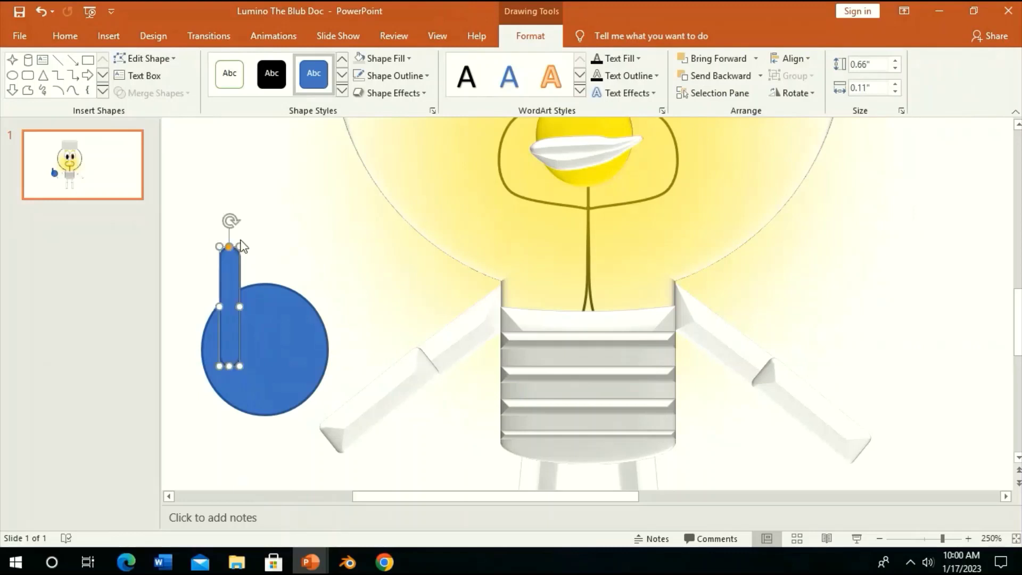
pyautogui.moveTo(240, 247); pyautogui.dragTo(243, 244)
pyautogui.moveTo(237, 287); pyautogui.dragTo(224, 273)
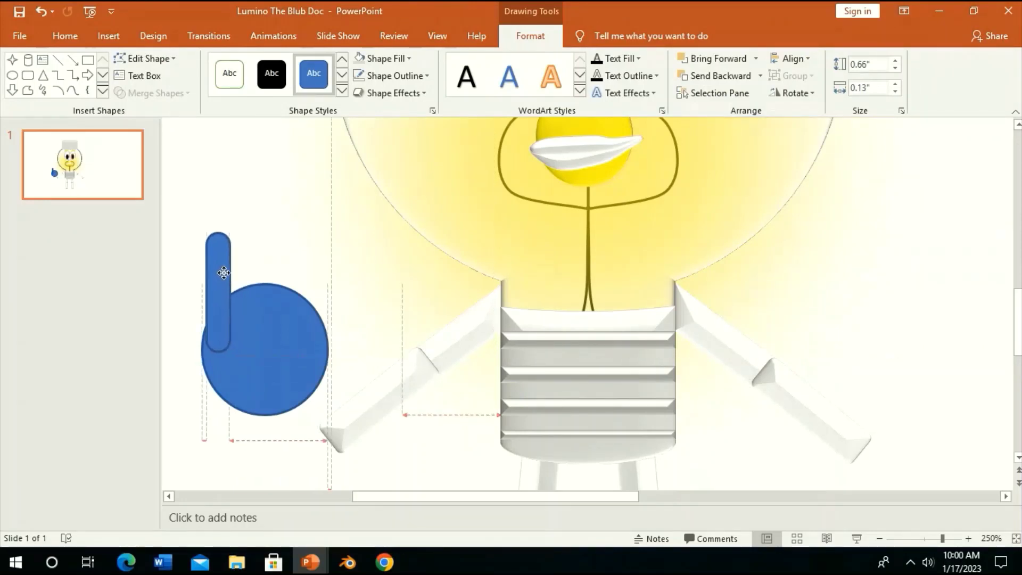
# - Paste three more fingers side by side across the palm and widen the palm circle
pyautogui.hotkey('ctrl', 'c')
pyautogui.hotkey('ctrl', 'v')
pyautogui.moveTo(250, 305)
pyautogui.mouseDown()
pyautogui.moveTo(243, 247)
pyautogui.moveTo(274, 258)
pyautogui.mouseUp()
pyautogui.hotkey('ctrl', 'v')
pyautogui.moveTo(277, 251); pyautogui.dragTo(303, 276)
pyautogui.hotkey('ctrl', 'v')
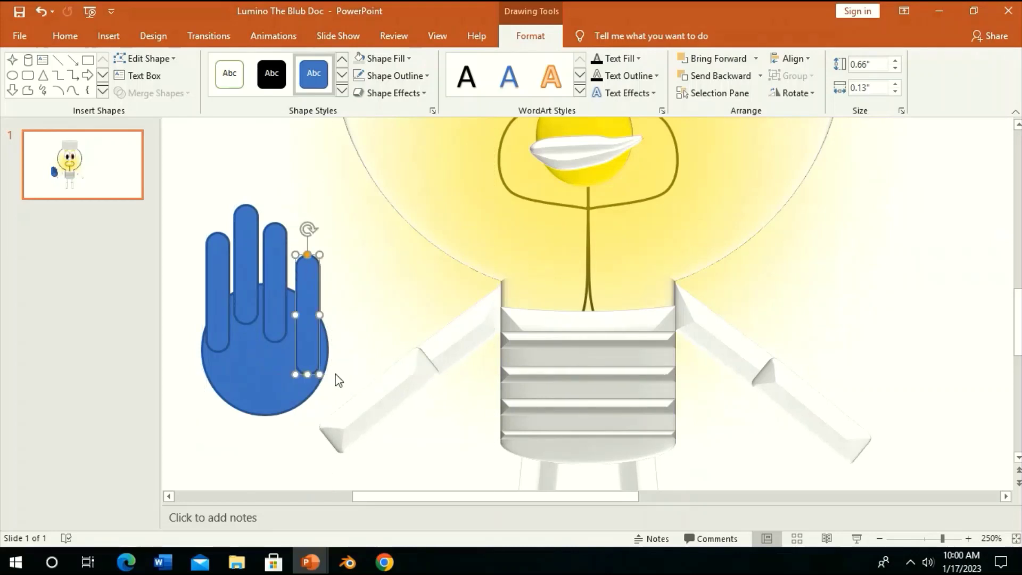
pyautogui.click(314, 381)
pyautogui.moveTo(328, 349); pyautogui.dragTo(323, 346)
pyautogui.press('Escape')
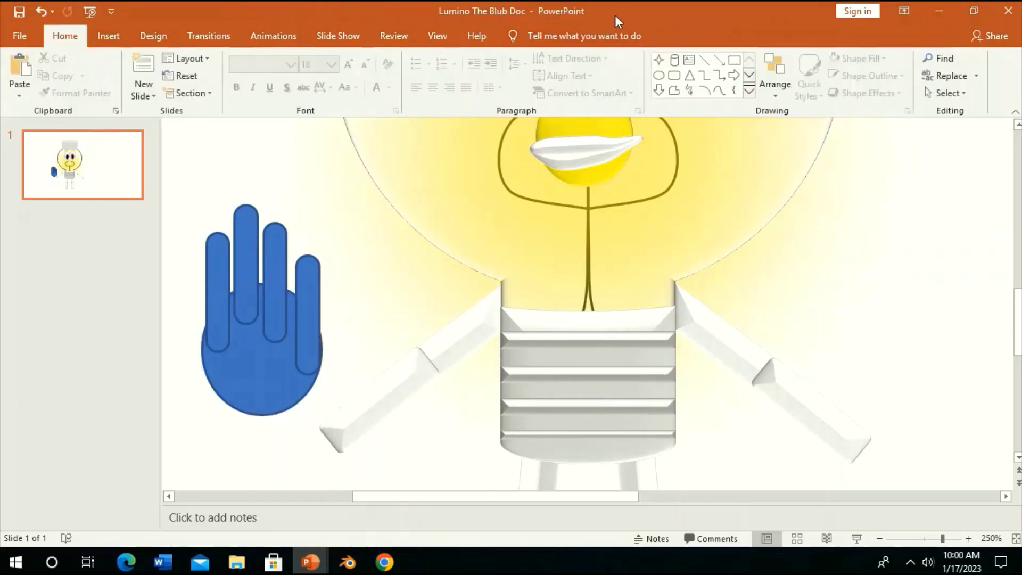
# - Tilt the leftmost finger diagonally and place it at the palm's lower left as a thumb
pyautogui.click(211, 280)
pyautogui.moveTo(210, 275); pyautogui.dragTo(269, 346)
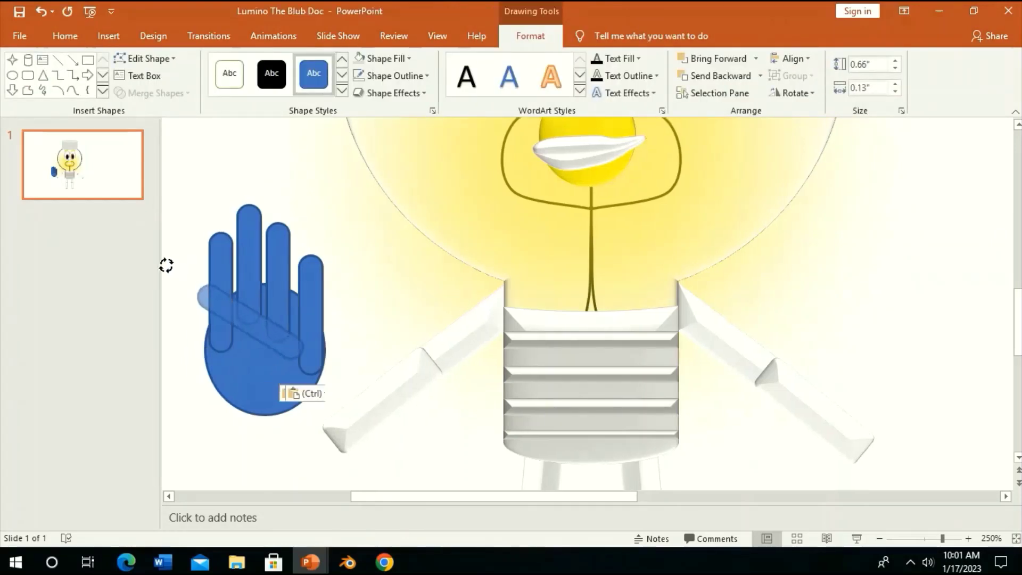
pyautogui.moveTo(269, 277); pyautogui.dragTo(278, 251)
pyautogui.moveTo(328, 335); pyautogui.dragTo(278, 357)
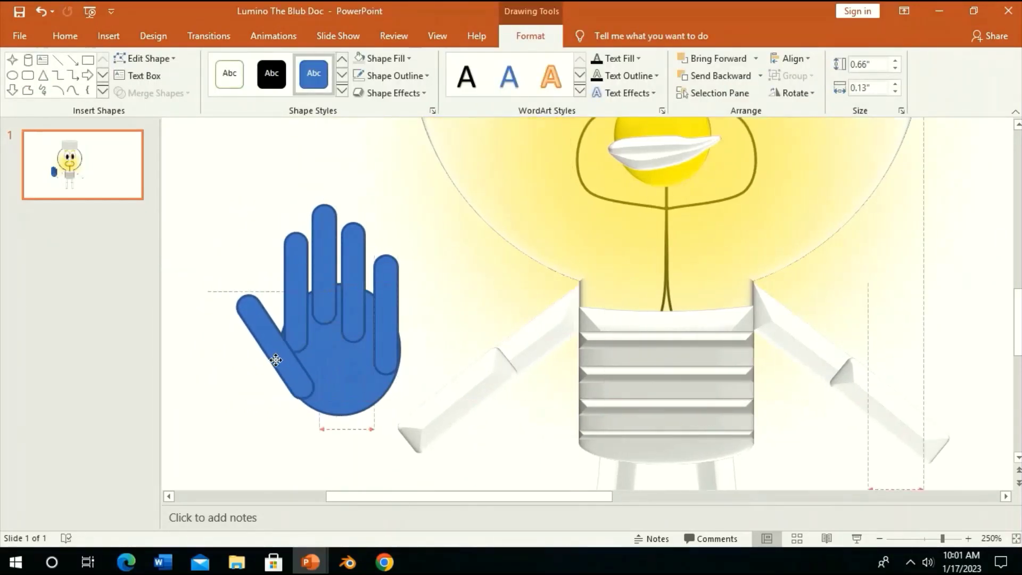
# - Select the four fingers and palm and check Merge Shapes without merging
pyautogui.keyDown('shift'); pyautogui.click(298, 327); pyautogui.keyUp('shift')
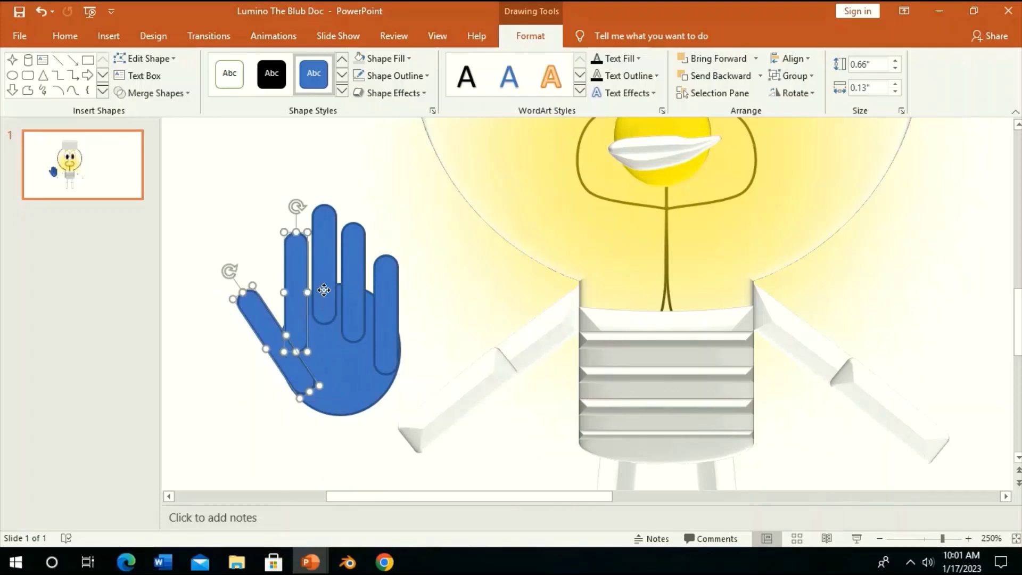
pyautogui.keyDown('shift'); pyautogui.click(324, 288); pyautogui.keyUp('shift')
pyautogui.keyDown('shift'); pyautogui.click(356, 301); pyautogui.keyUp('shift')
pyautogui.keyDown('shift'); pyautogui.click(389, 314); pyautogui.keyUp('shift')
pyautogui.keyDown('shift'); pyautogui.click(361, 412); pyautogui.keyUp('shift')
pyautogui.click(155, 93)
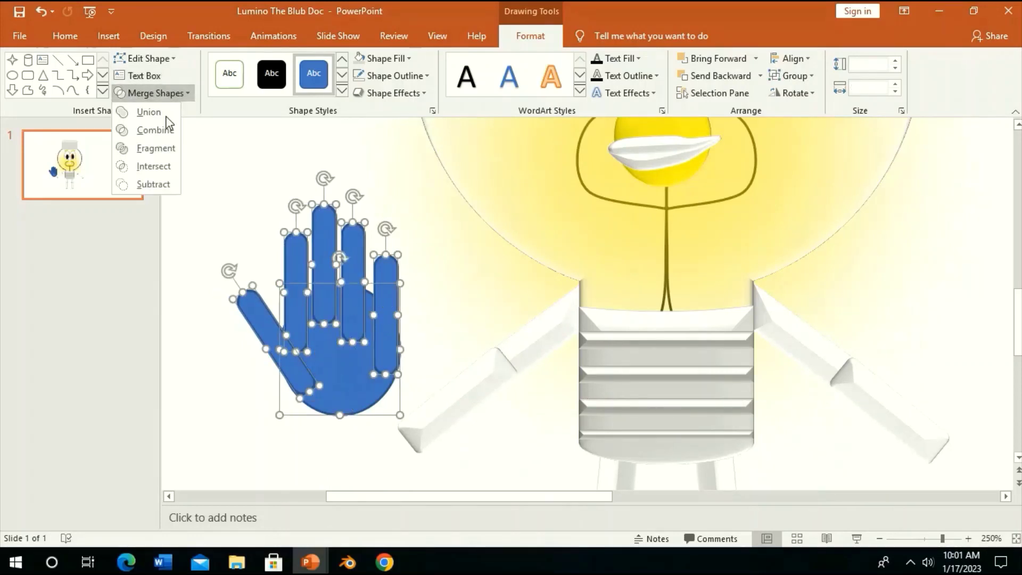
pyautogui.press('Escape')
pyautogui.press('Escape')
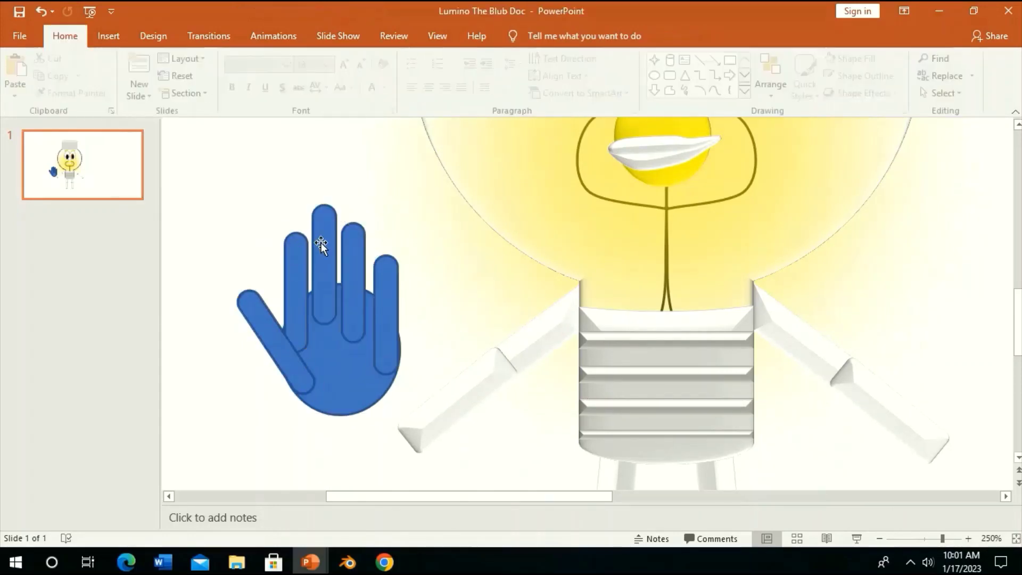
# - Nudge the four fingers up slightly, then add the palm and thumb to the selection
pyautogui.click(296, 266)
pyautogui.keyDown('shift'); pyautogui.click(324, 266); pyautogui.keyUp('shift')
pyautogui.keyDown('shift'); pyautogui.click(353, 259); pyautogui.keyUp('shift')
pyautogui.keyDown('shift'); pyautogui.click(385, 285); pyautogui.keyUp('shift')
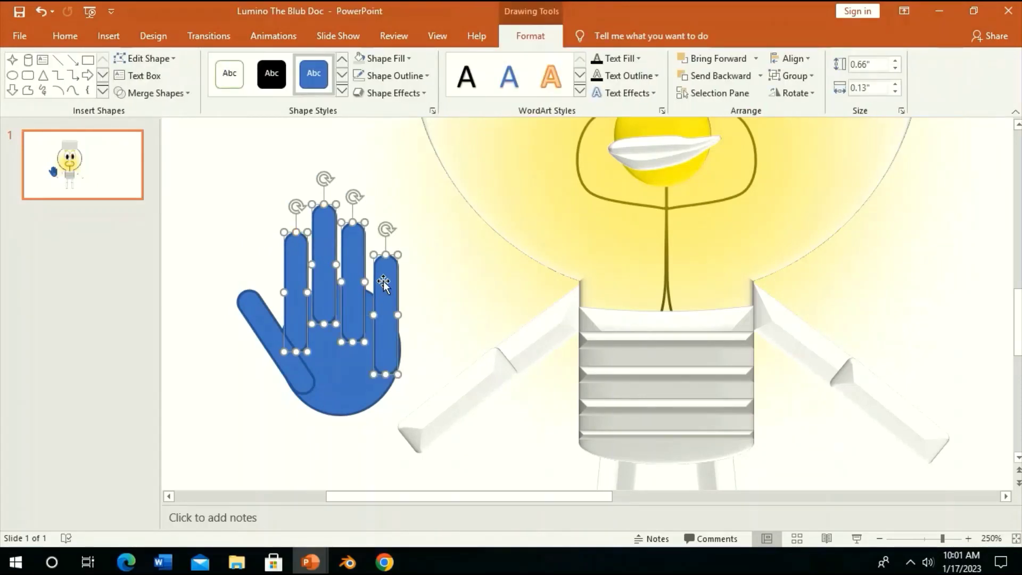
pyautogui.press('Up')
pyautogui.press('Up')
pyautogui.press('Up')
pyautogui.press('Up')
pyautogui.keyDown('shift'); pyautogui.click(326, 375); pyautogui.keyUp('shift')
pyautogui.keyDown('shift'); pyautogui.click(297, 360); pyautogui.keyUp('shift')
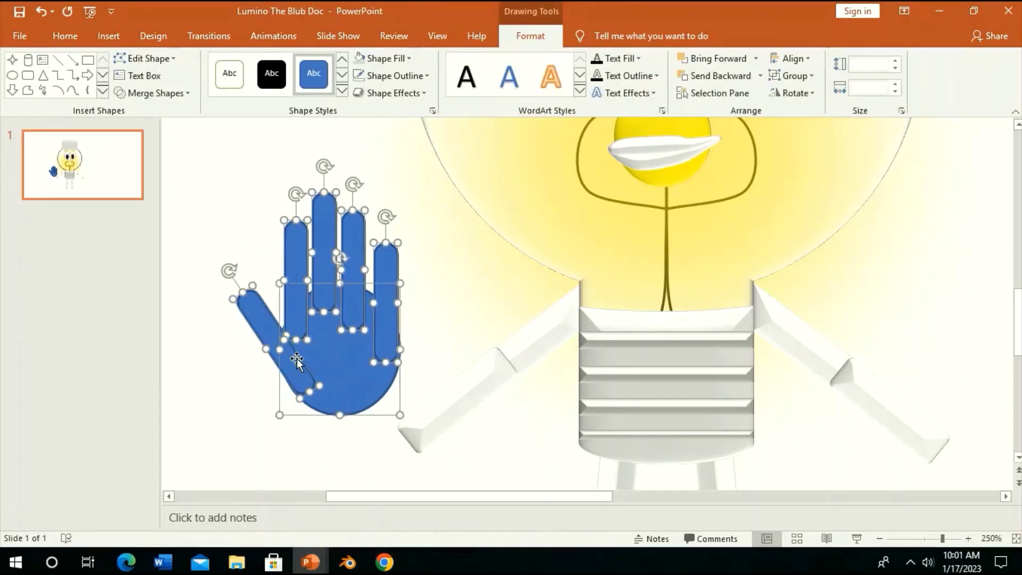
pyautogui.click(165, 93)
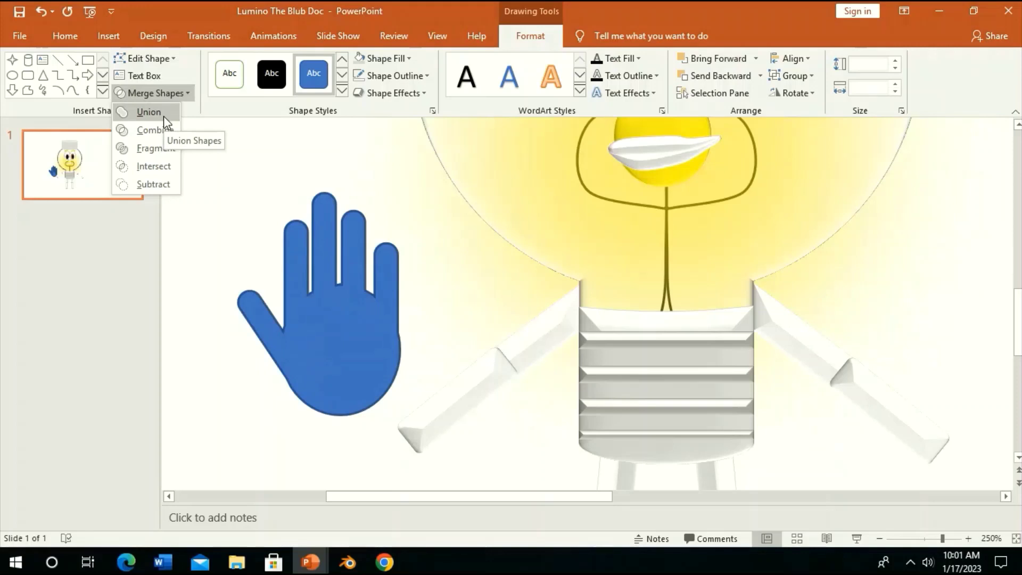
pyautogui.press('Escape')
pyautogui.press('Escape')
# - Marquee-select all hand pieces and Union them into one shape
pyautogui.moveTo(338, 333); pyautogui.dragTo(335, 283)
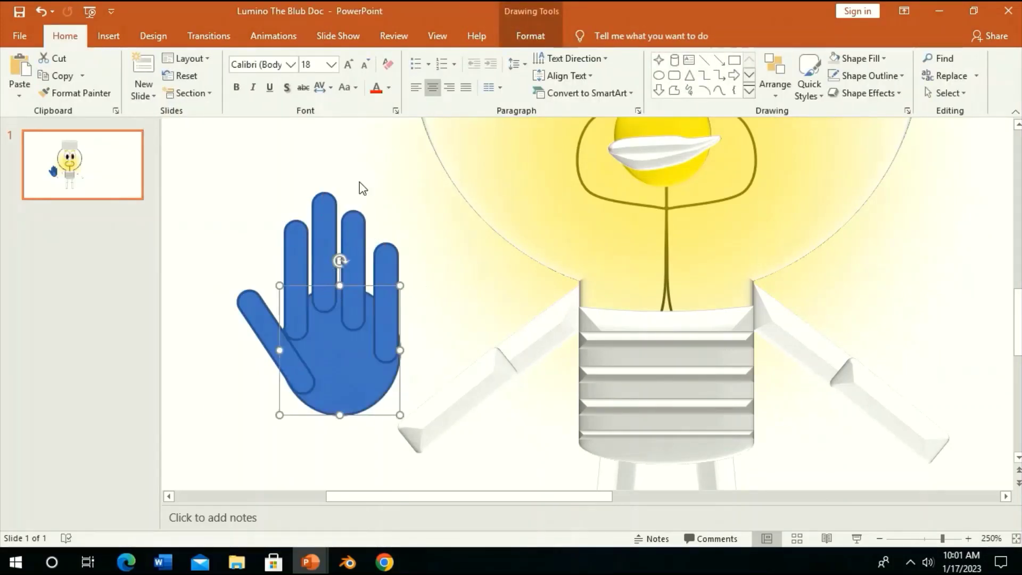
pyautogui.moveTo(191, 138); pyautogui.dragTo(416, 426)
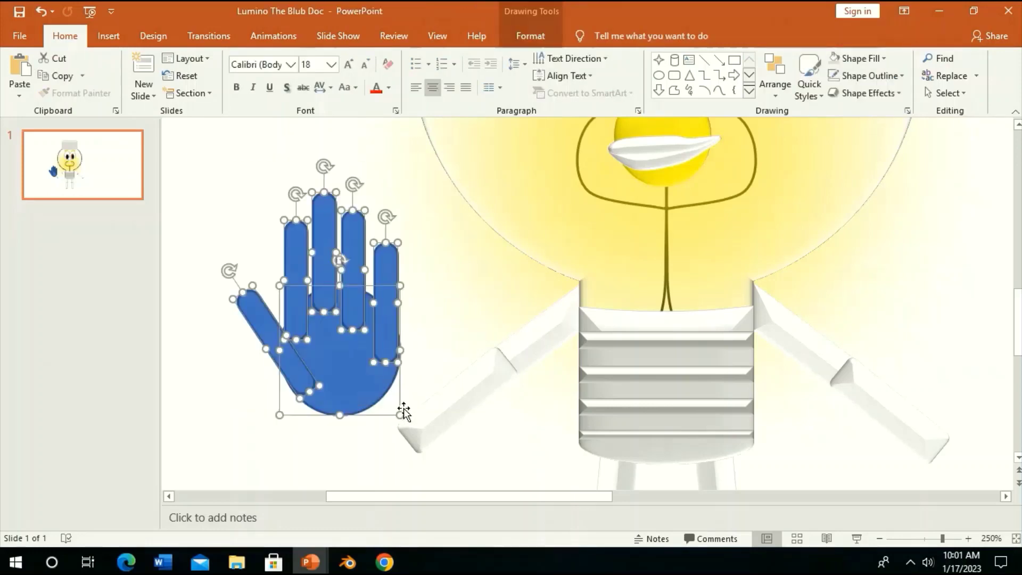
pyautogui.click(529, 37)
pyautogui.click(152, 93)
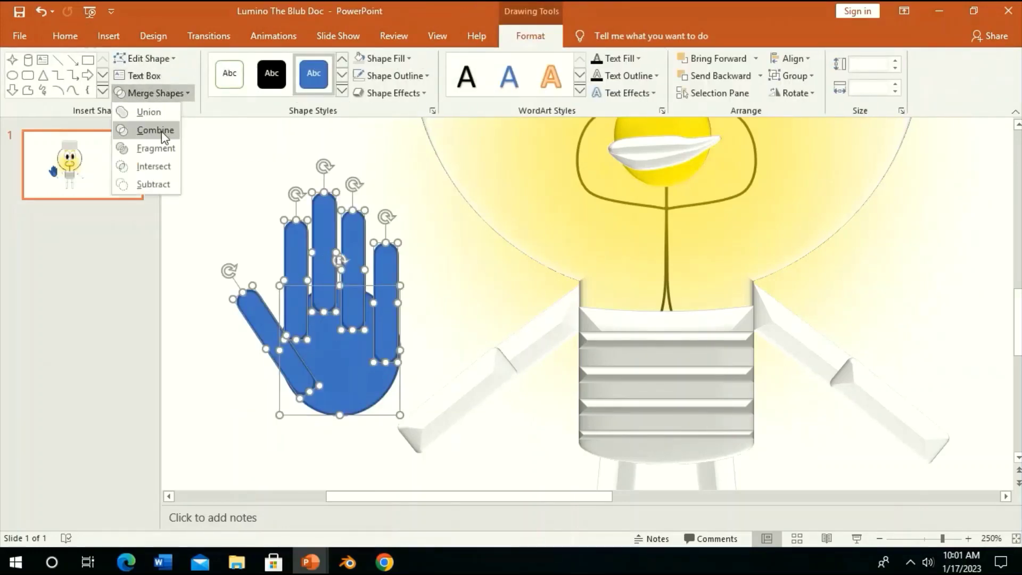
pyautogui.click(150, 108)
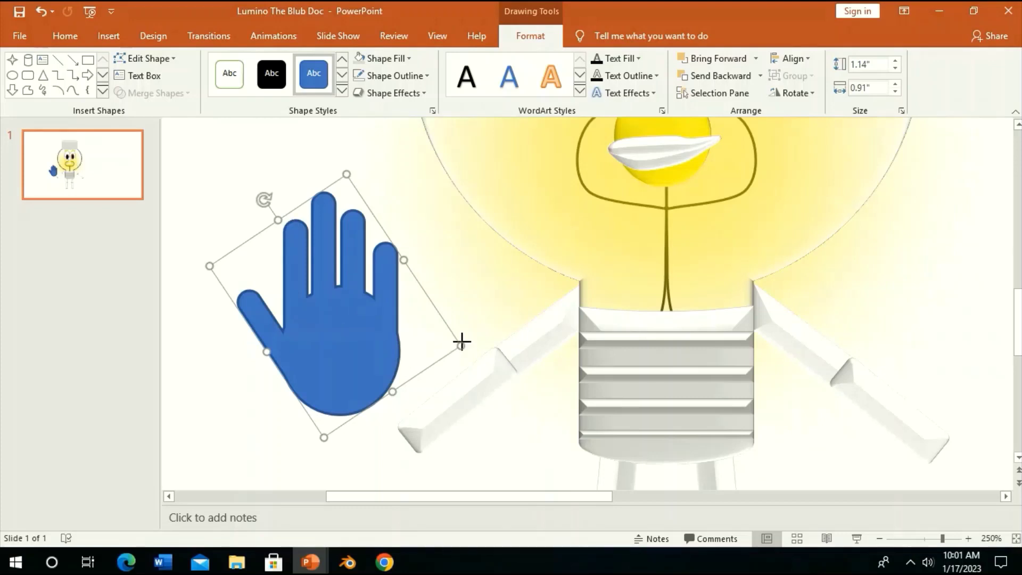
# - Rotate the merged hand so its fingers point down-right
pyautogui.moveTo(461, 346); pyautogui.dragTo(361, 306)
pyautogui.moveTo(224, 217); pyautogui.dragTo(358, 418)
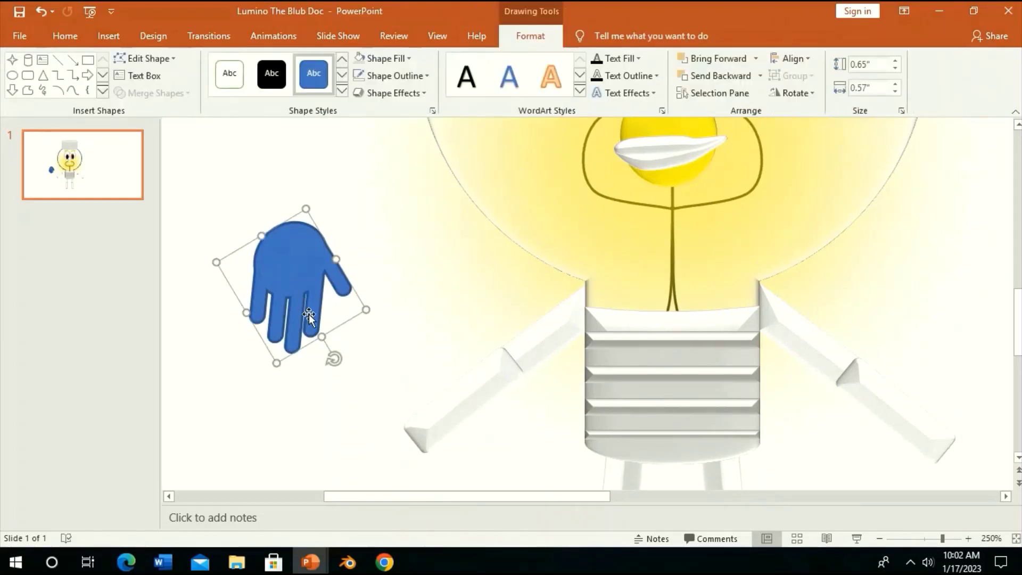
pyautogui.moveTo(338, 360); pyautogui.dragTo(308, 390)
pyautogui.click(308, 390)
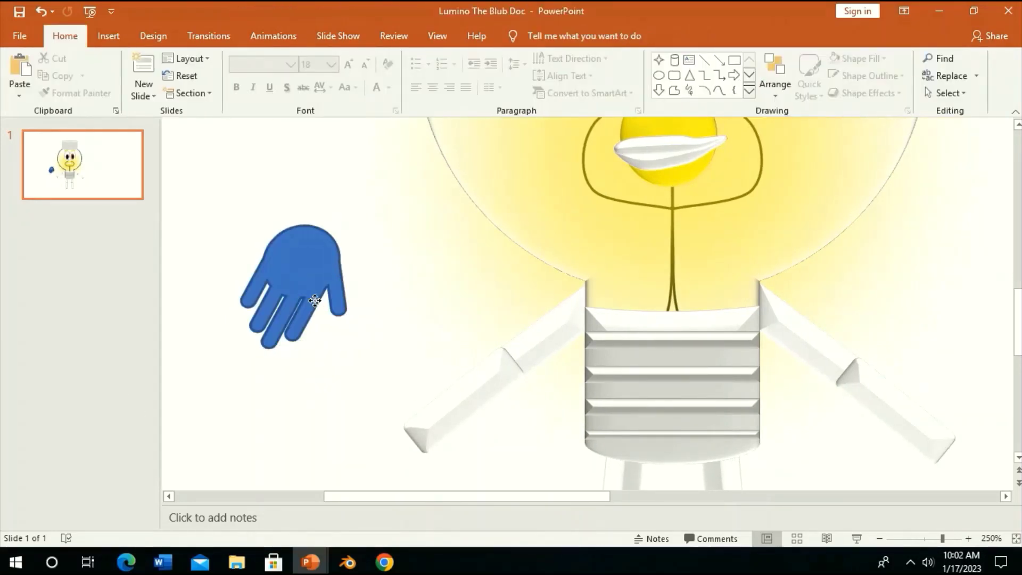
# - Move the hand to the left arm's end, shrink it to 0.49 × 0.44 in, and turn its fingers left
pyautogui.moveTo(318, 323)
pyautogui.mouseDown()
pyautogui.moveTo(392, 461)
pyautogui.moveTo(432, 463)
pyautogui.mouseUp()
pyautogui.scroll(-3, 452, 399)
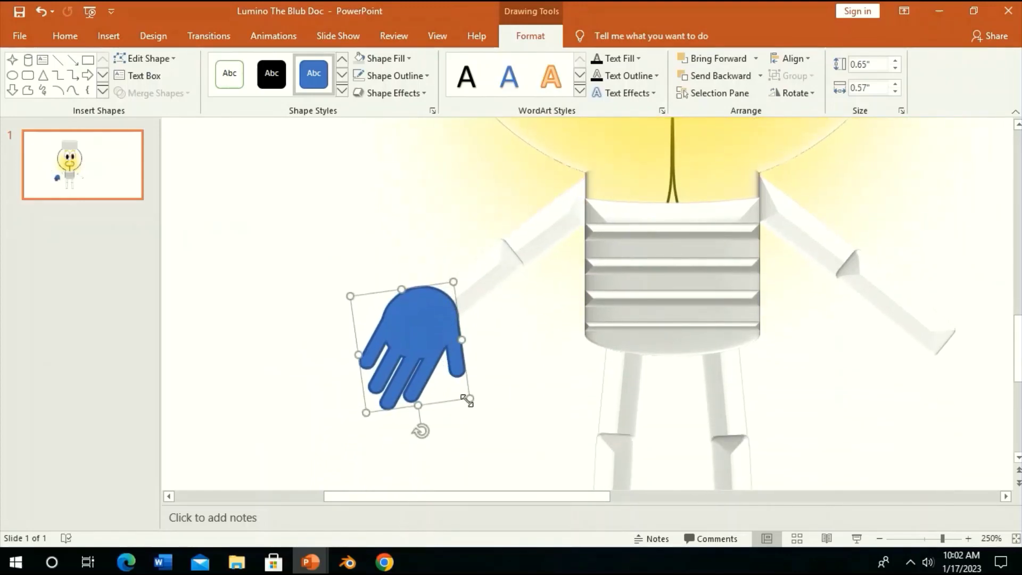
pyautogui.moveTo(415, 384)
pyautogui.mouseDown()
pyautogui.moveTo(416, 354)
pyautogui.moveTo(439, 373)
pyautogui.mouseUp()
pyautogui.moveTo(347, 292); pyautogui.dragTo(360, 328)
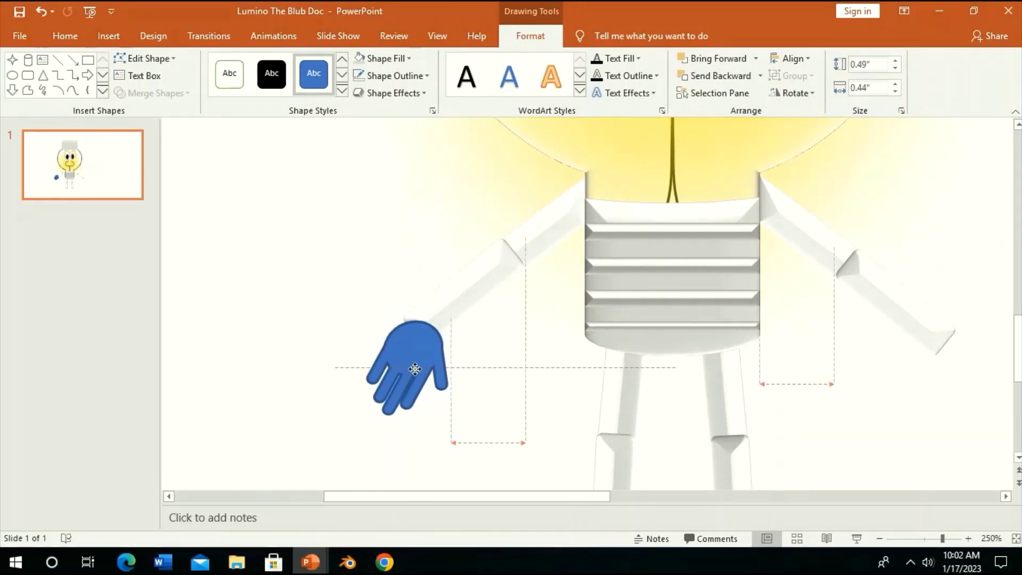
pyautogui.moveTo(415, 441); pyautogui.dragTo(352, 410)
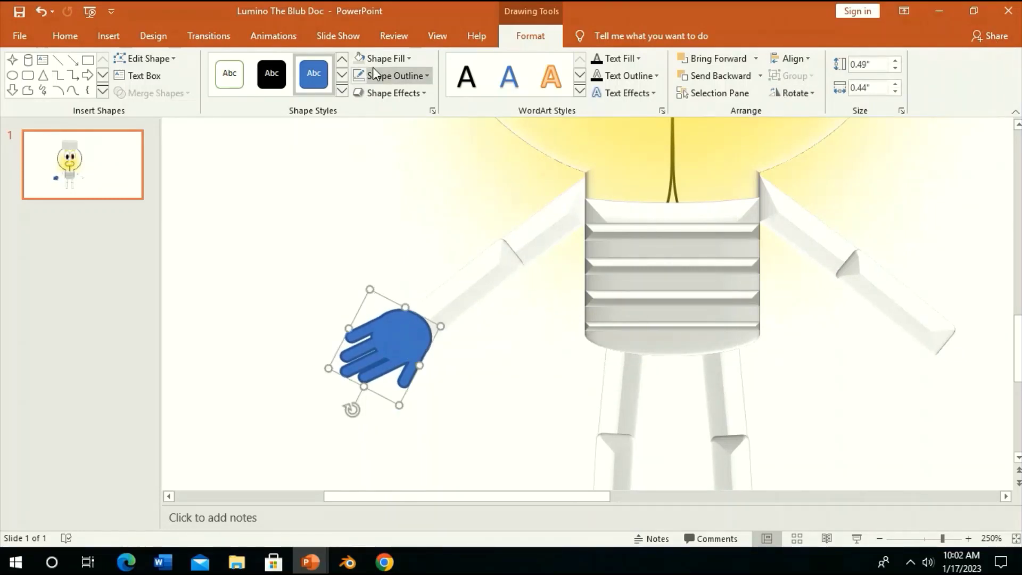
# - Give the hand a light grey fill and a 3-D Shape Effects preset
pyautogui.click(386, 58)
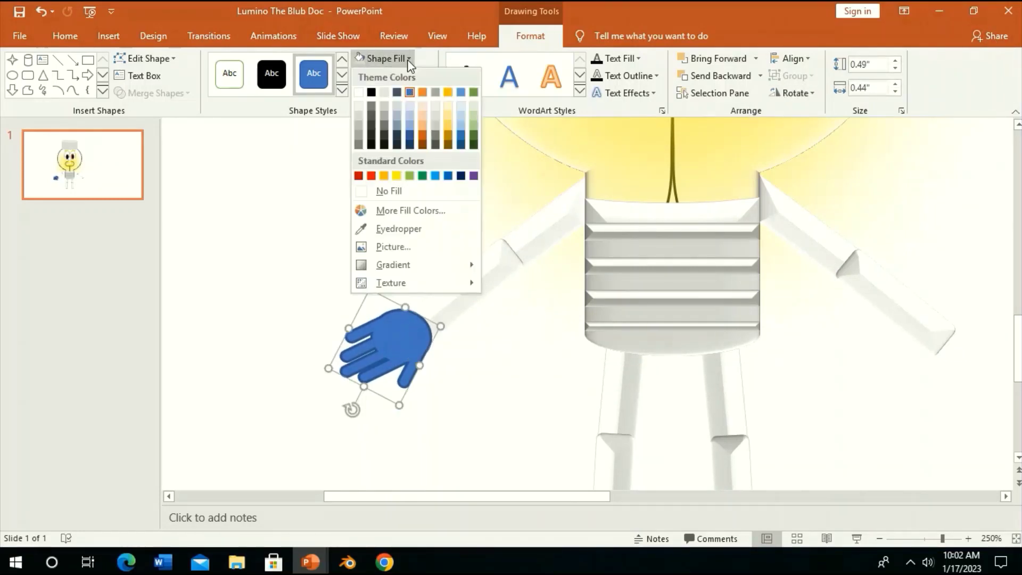
pyautogui.click(358, 133)
pyautogui.click(391, 92)
pyautogui.moveTo(403, 121)
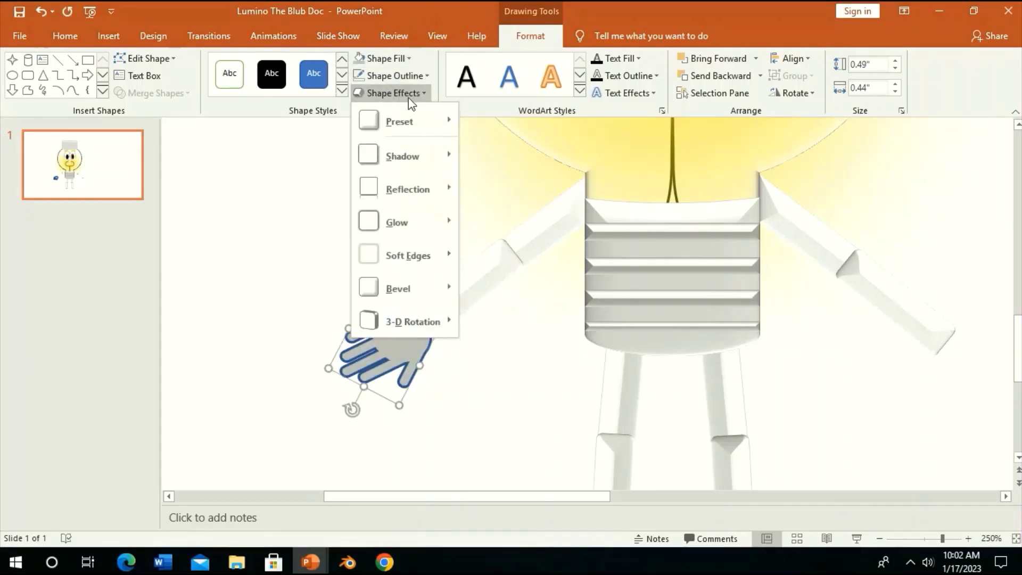
pyautogui.click(513, 209)
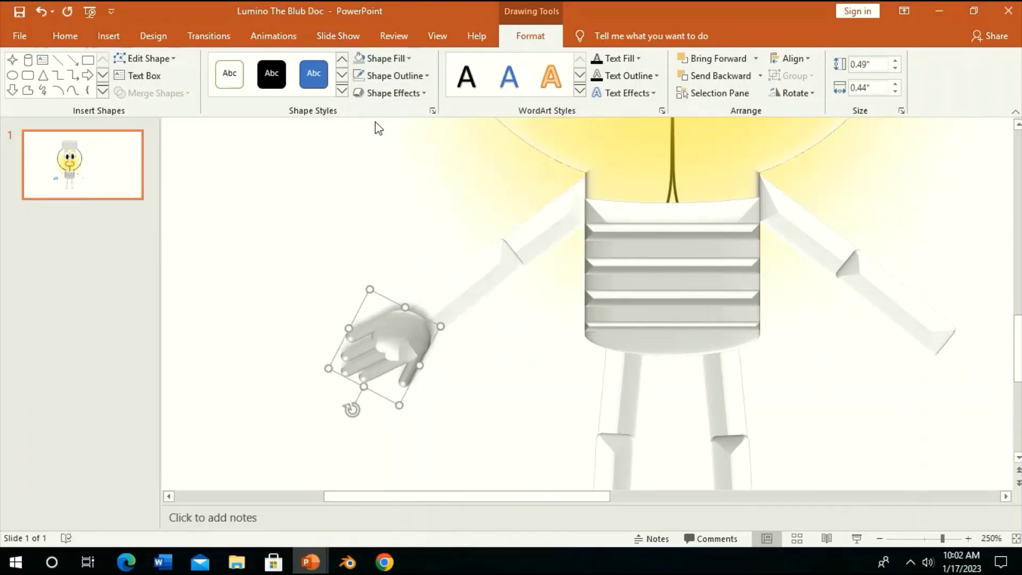
pyautogui.click(391, 93)
pyautogui.click(474, 152)
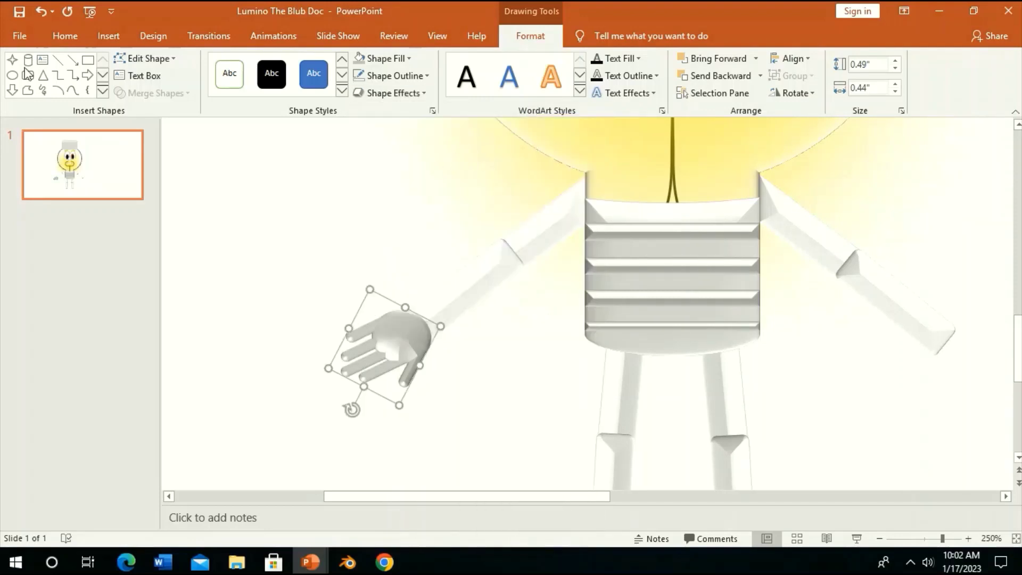
# - Paste a copy of the hand, flip it horizontally, and move it to the right arm's end
pyautogui.click(64, 36)
pyautogui.click(32, 72)
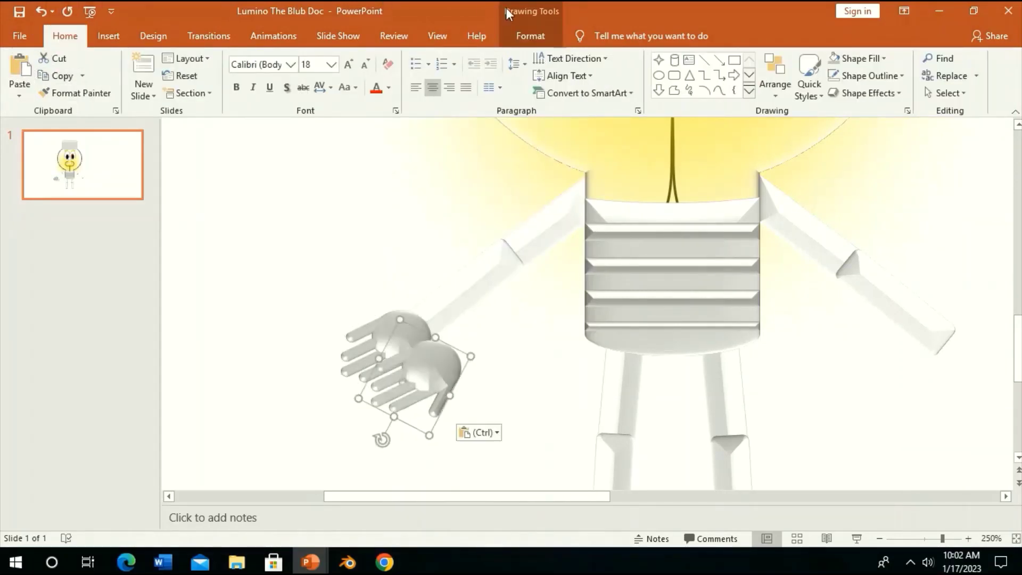
pyautogui.click(531, 36)
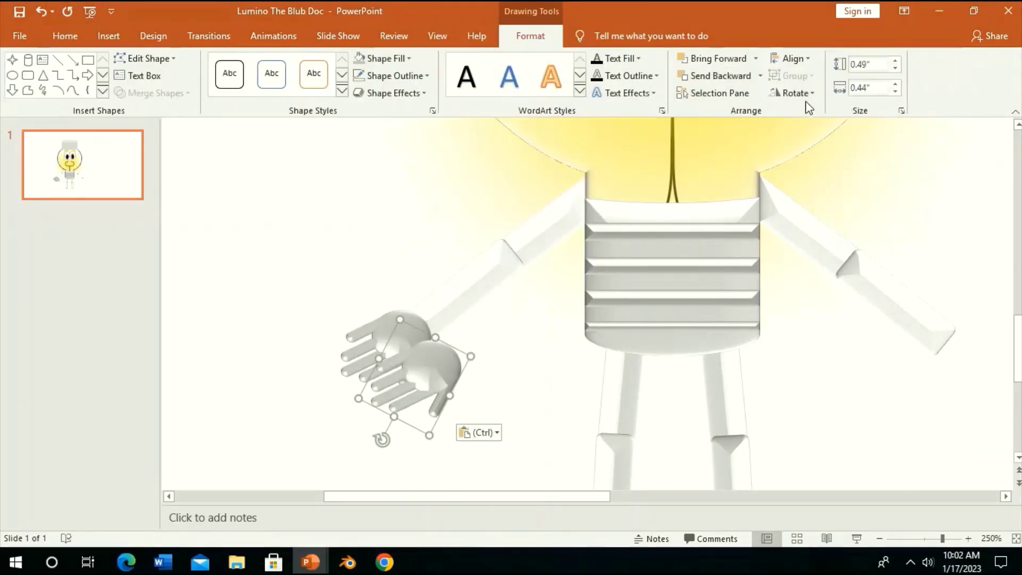
pyautogui.click(796, 93)
pyautogui.click(806, 167)
pyautogui.moveTo(406, 392); pyautogui.dragTo(964, 381)
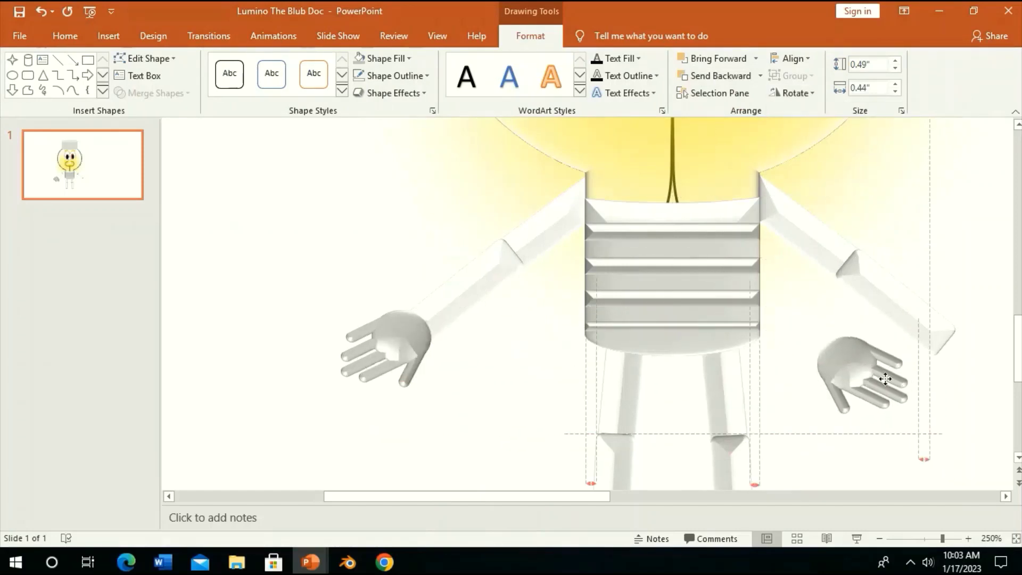
pyautogui.scroll(-3, 784, 328)
pyautogui.scroll(-3, 784, 328)
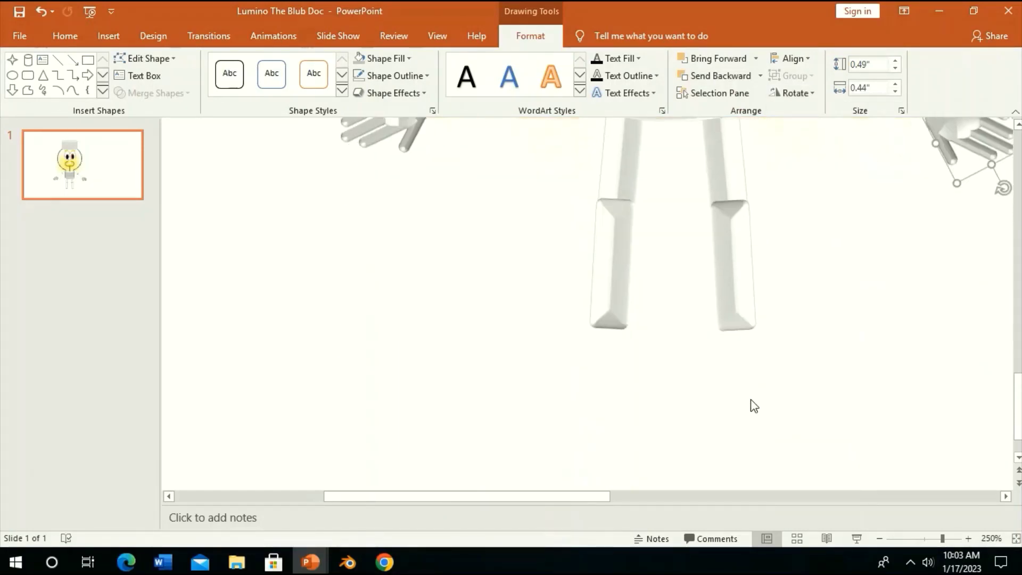
pyautogui.click(751, 403)
pyautogui.click(719, 90)
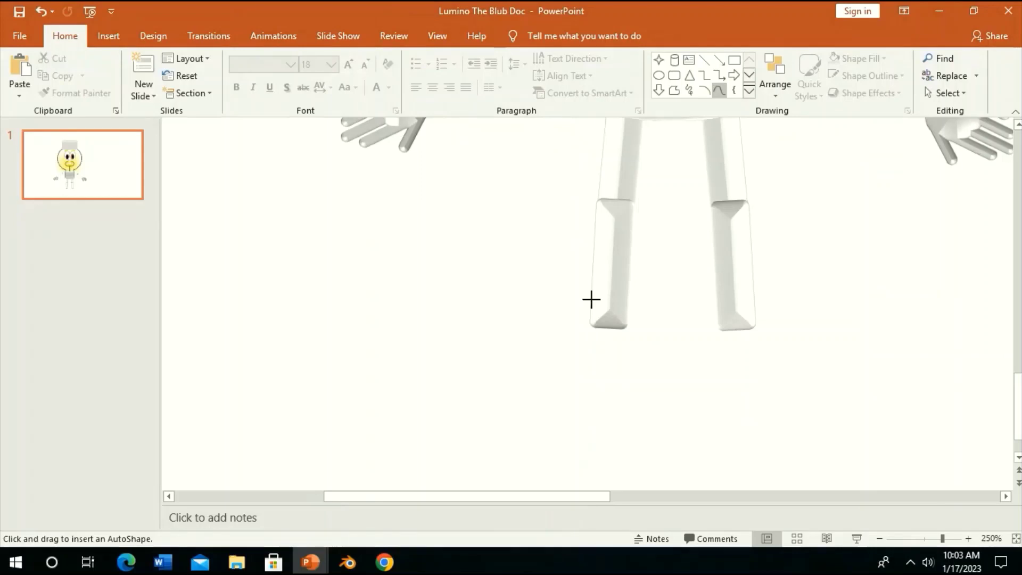
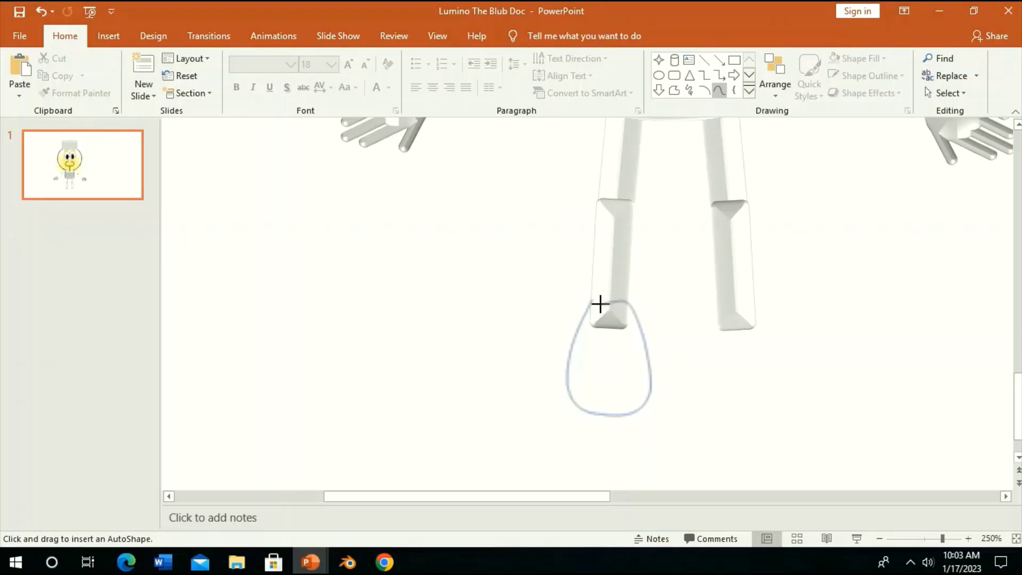
# - Close the curve into a foot shape, send it behind the leg, and fit its size and position
pyautogui.click(600, 303)
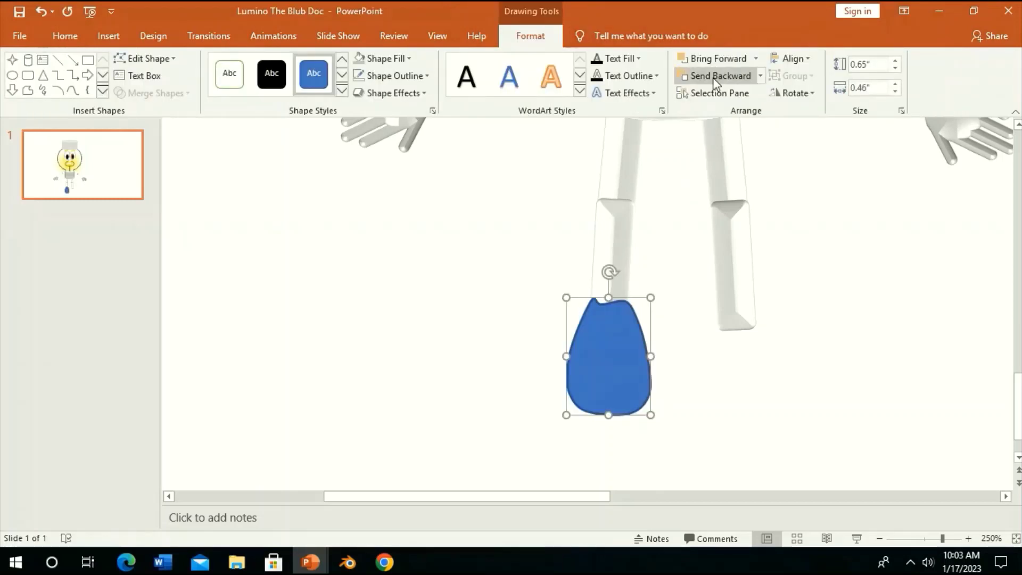
pyautogui.click(718, 75)
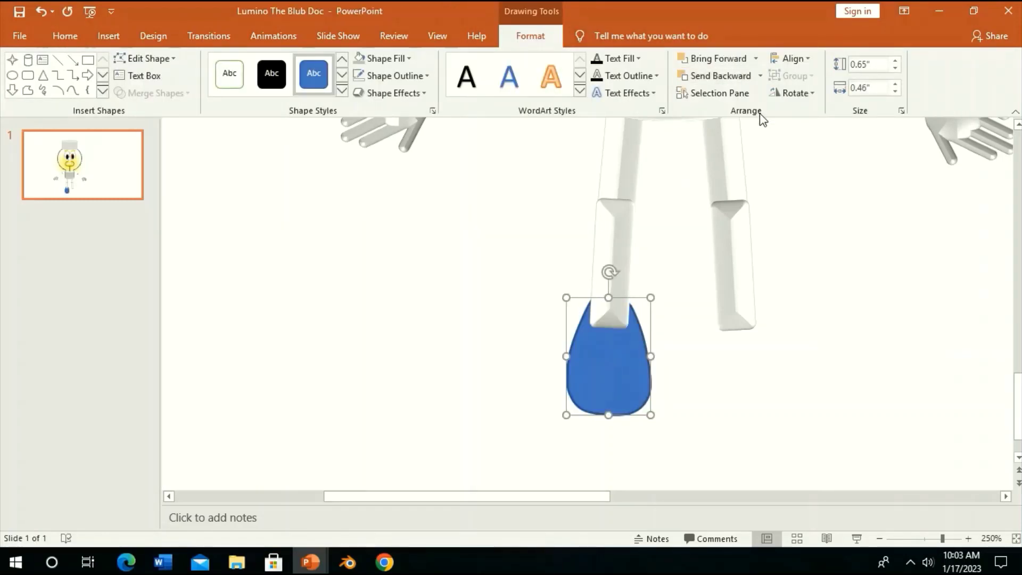
pyautogui.moveTo(613, 384); pyautogui.dragTo(607, 397)
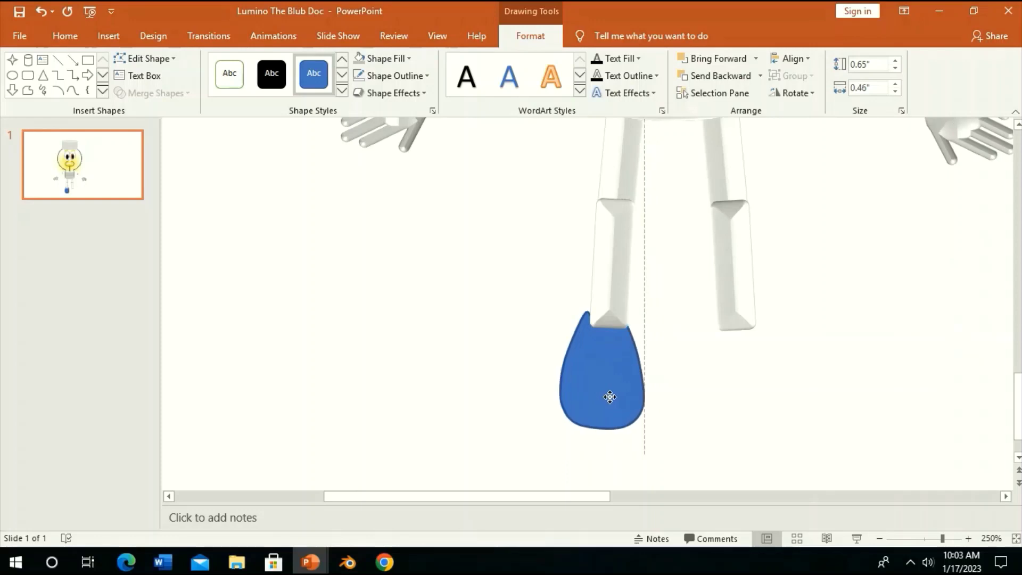
pyautogui.moveTo(559, 370); pyautogui.dragTo(567, 368)
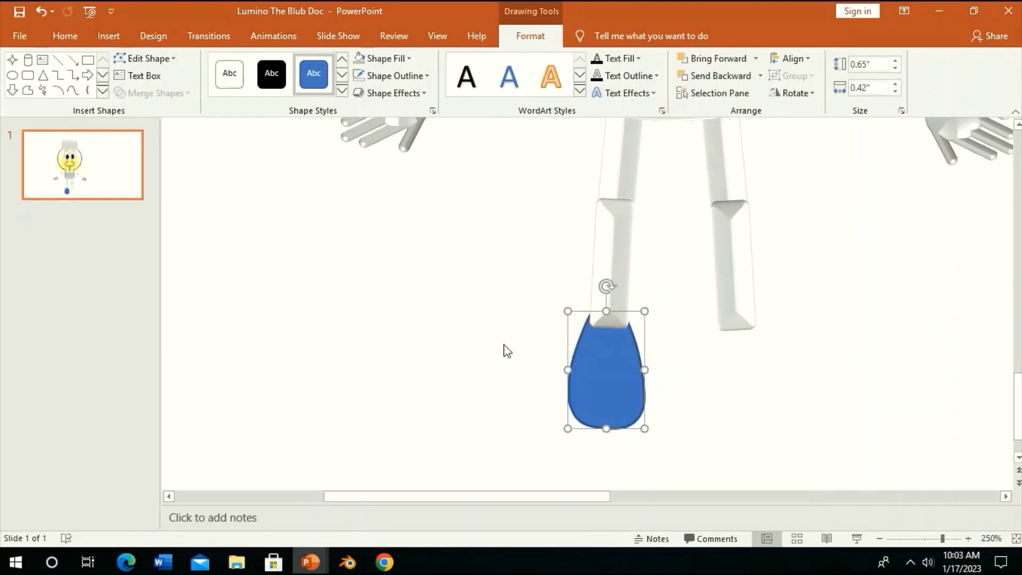
# - Copy the leg's grey 3D formatting onto the foot with Format Painter
pyautogui.click(601, 273)
pyautogui.click(65, 37)
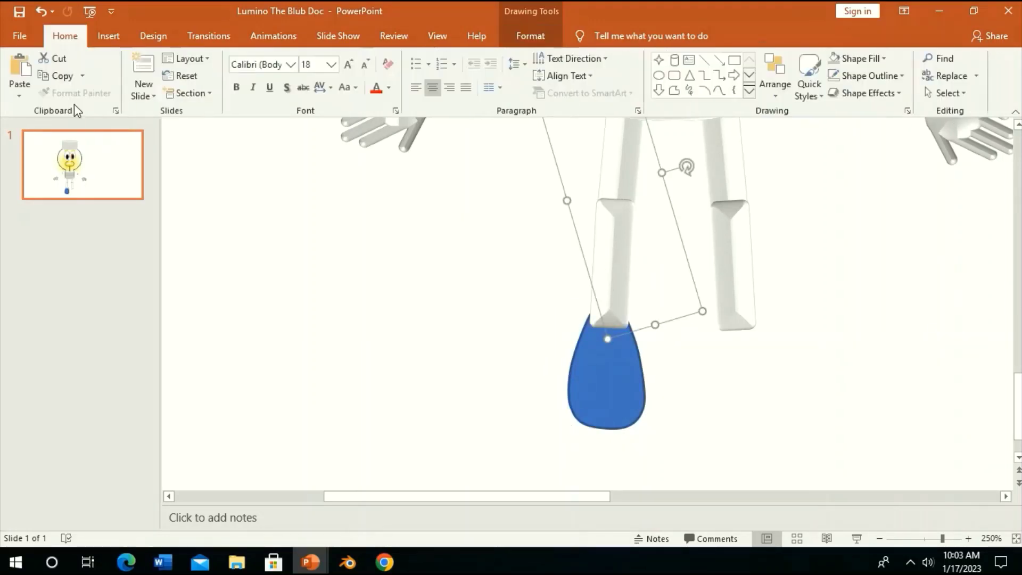
pyautogui.click(615, 235)
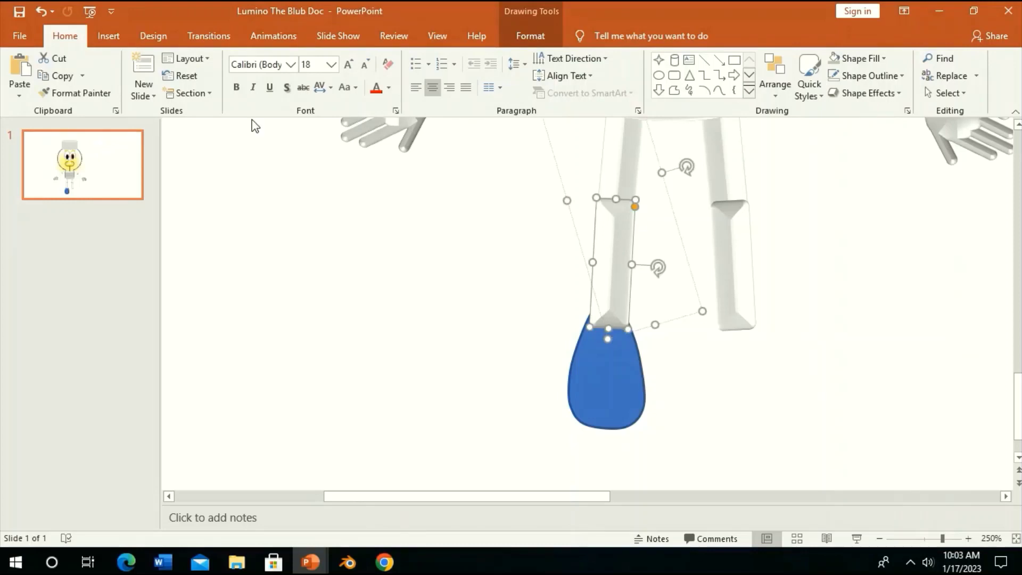
pyautogui.click(598, 385)
pyautogui.click(530, 36)
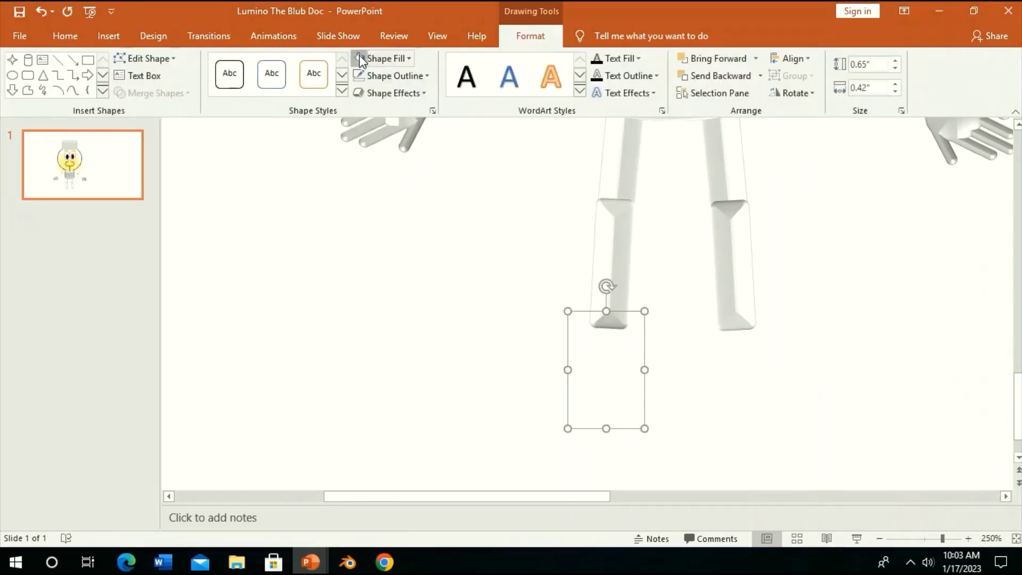
# - Duplicate the foot, place the copy under the right leg, and send it backward
pyautogui.click(65, 36)
pyautogui.click(63, 76)
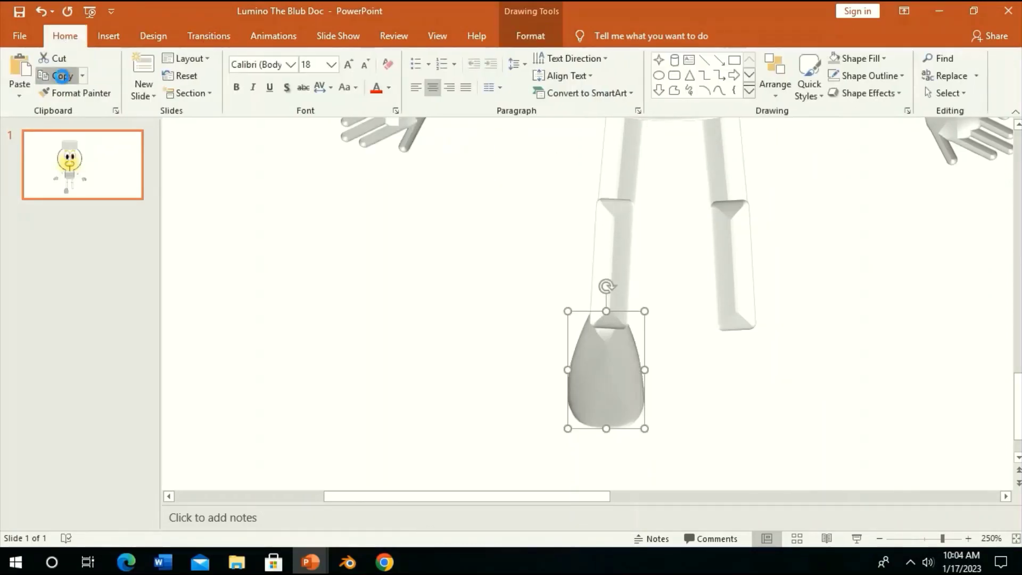
pyautogui.hotkey('ctrl', 'v')
pyautogui.moveTo(639, 394); pyautogui.dragTo(740, 372)
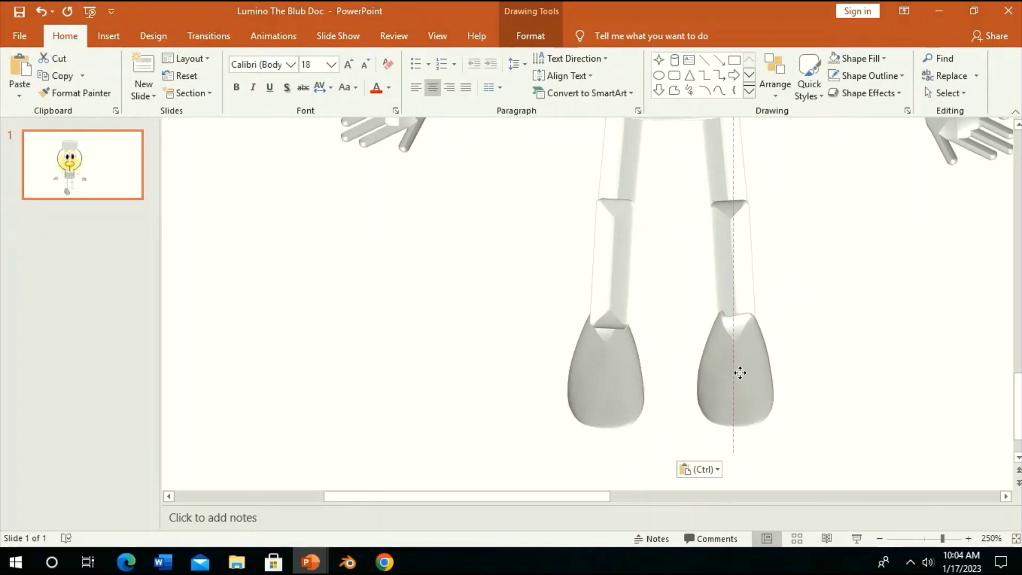
pyautogui.click(530, 35)
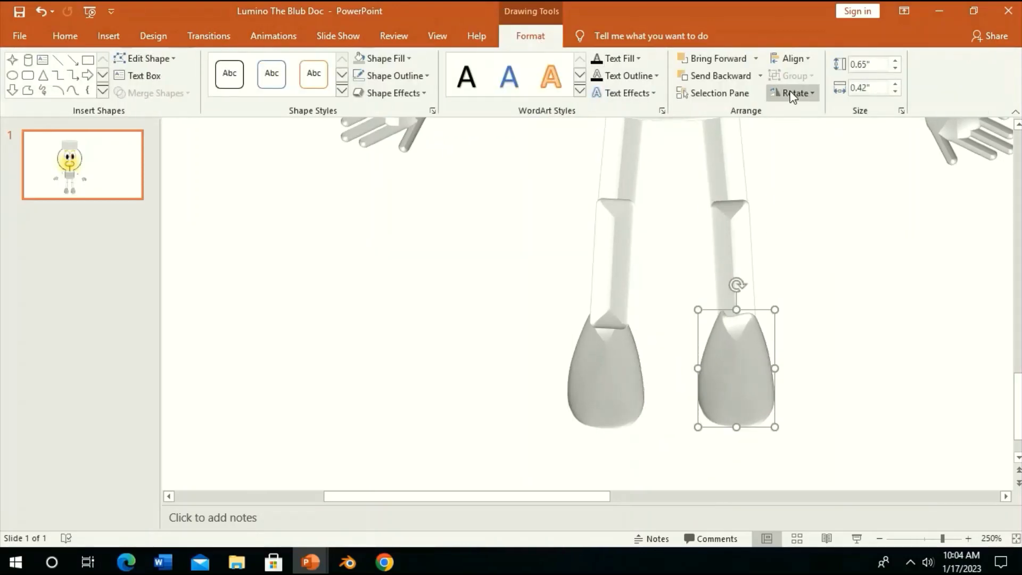
pyautogui.click(719, 75)
pyautogui.click(845, 247)
# - Trace a freeform curve from the shoulder around the left arm and hand, closing it into a sleeve
pyautogui.scroll(1, 846, 249)
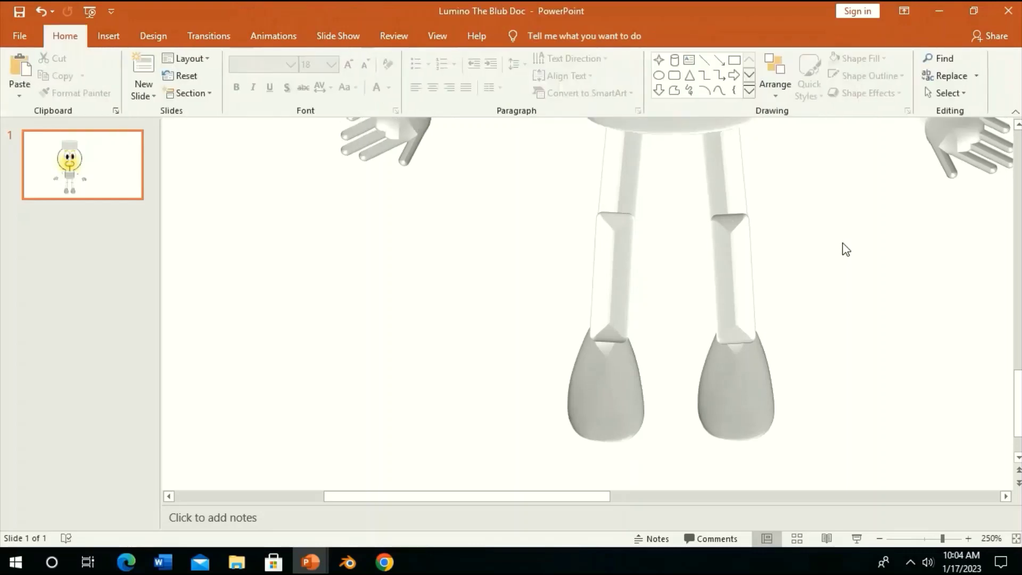
pyautogui.scroll(2, 843, 245)
pyautogui.scroll(2, 837, 234)
pyautogui.scroll(3, 833, 229)
pyautogui.scroll(2, 832, 228)
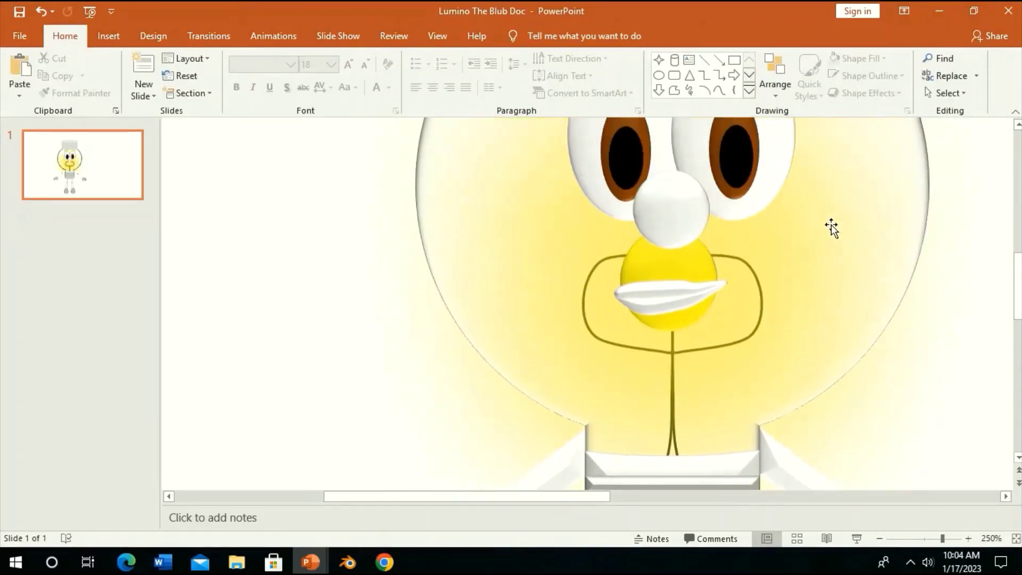
pyautogui.scroll(-1, 847, 319)
pyautogui.scroll(-3, 857, 405)
pyautogui.scroll(-2, 852, 397)
pyautogui.scroll(-1, 828, 343)
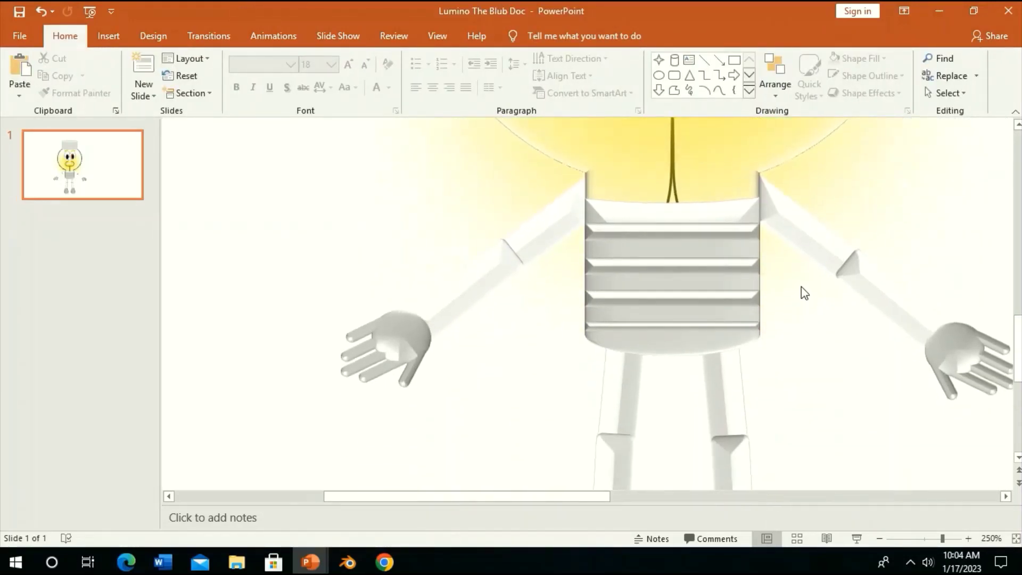
pyautogui.click(719, 91)
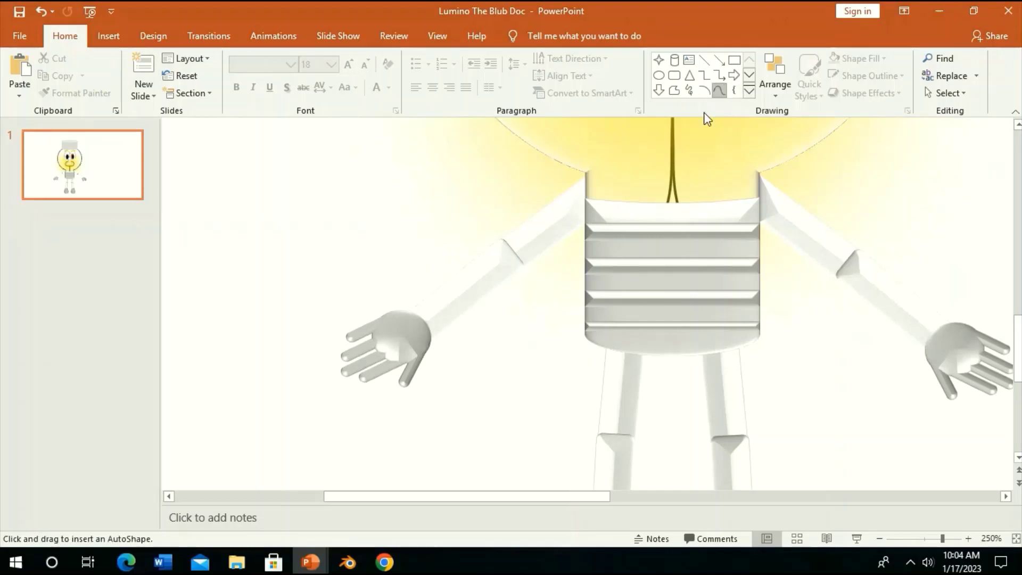
pyautogui.click(652, 178)
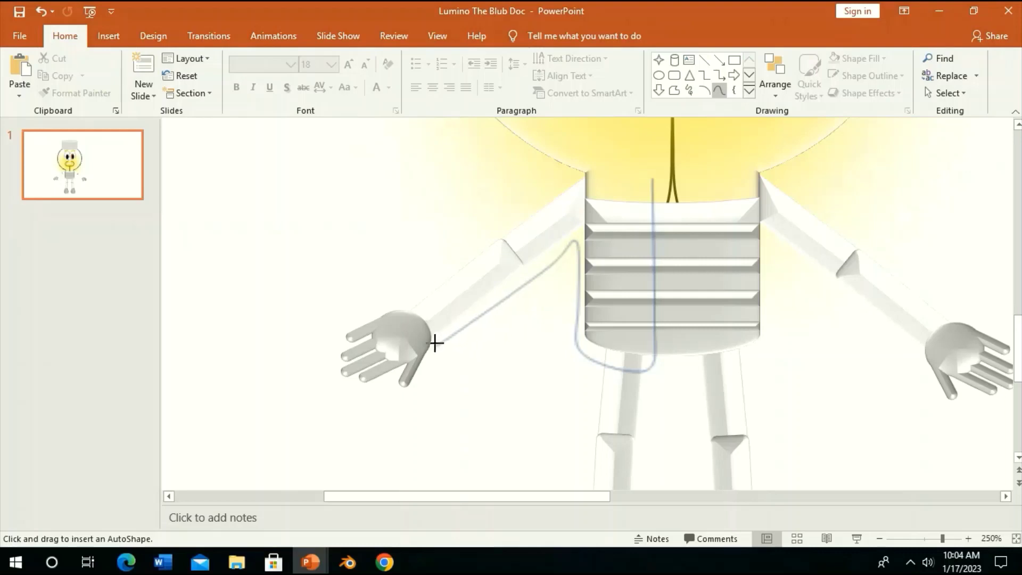
pyautogui.click(433, 338)
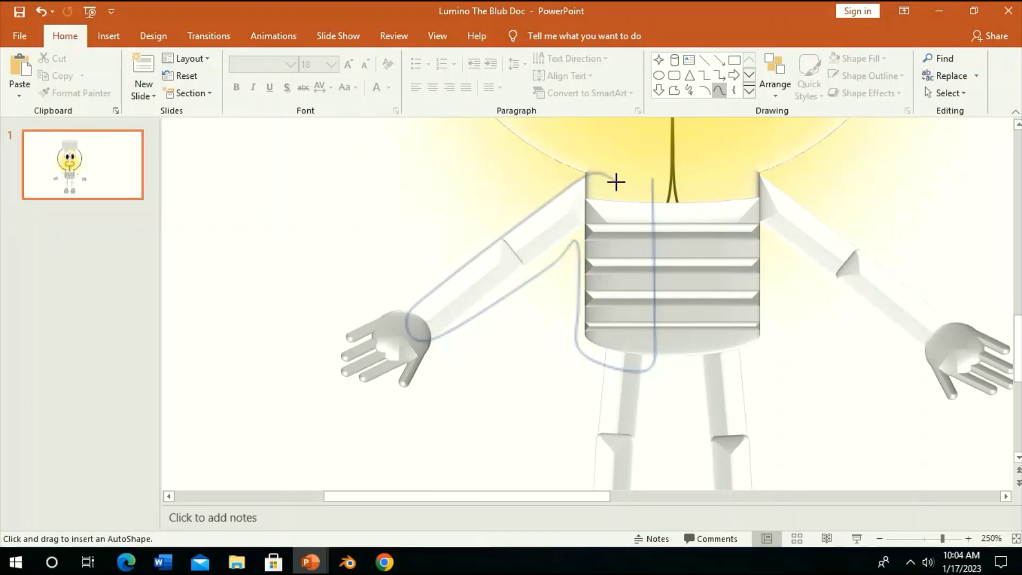
pyautogui.click(651, 180)
# - Edit the sleeve's points to pull its corners against the body and reshape the wrist curve
pyautogui.click(144, 58)
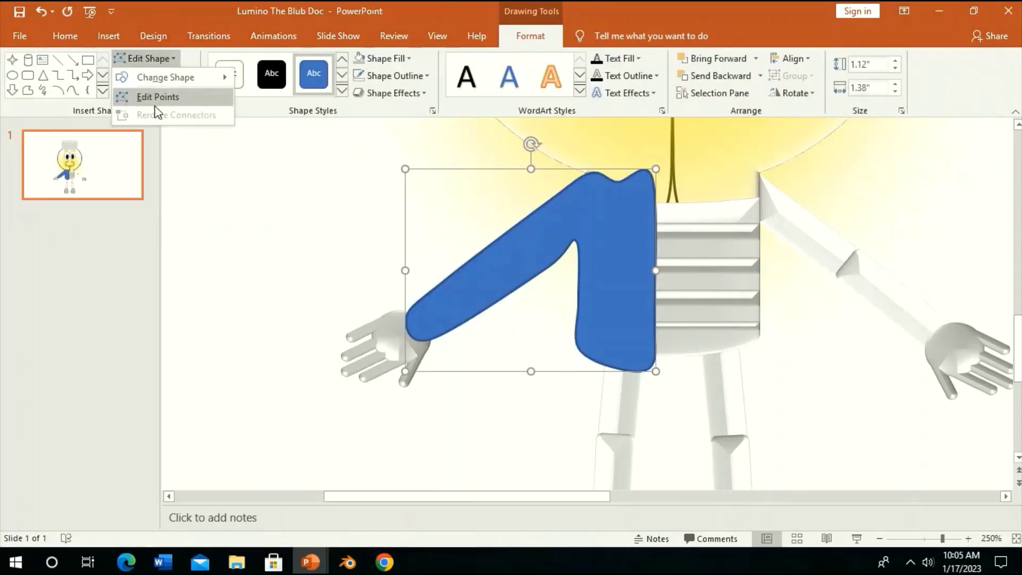
pyautogui.click(157, 96)
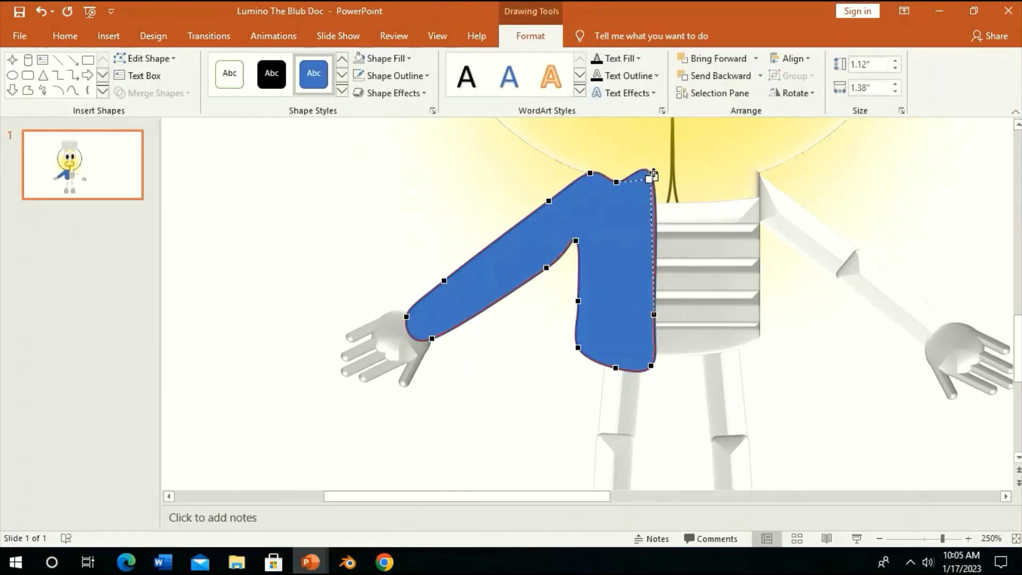
pyautogui.moveTo(645, 154); pyautogui.dragTo(652, 198)
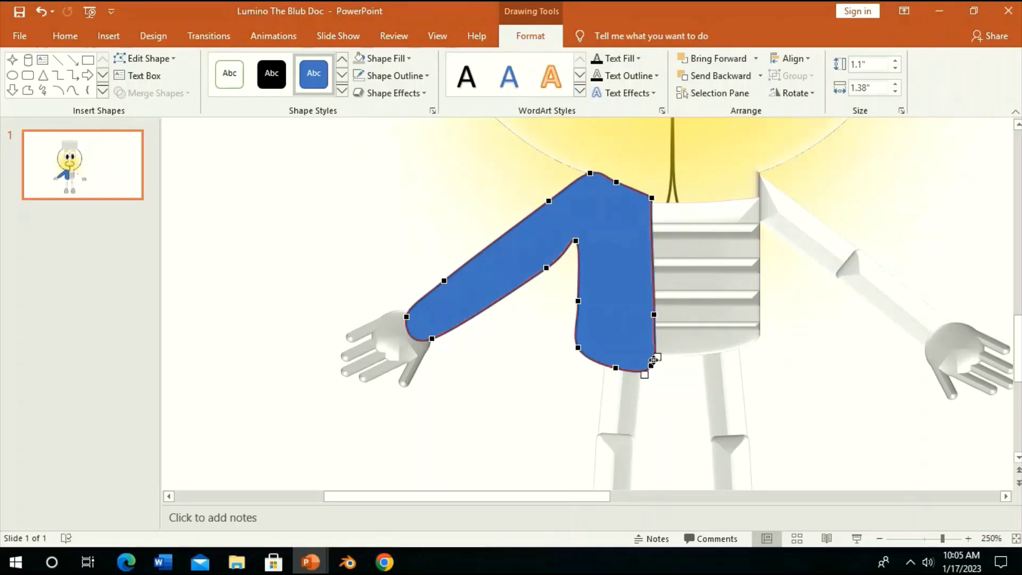
pyautogui.moveTo(650, 366); pyautogui.dragTo(651, 366)
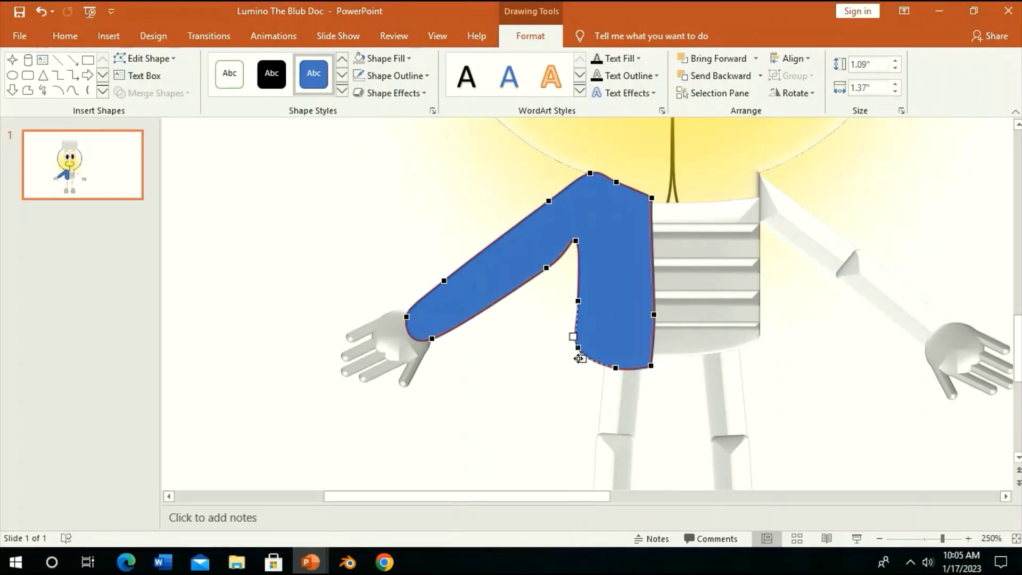
pyautogui.moveTo(416, 348)
pyautogui.mouseDown()
pyautogui.moveTo(441, 331)
pyautogui.moveTo(433, 338)
pyautogui.mouseUp()
pyautogui.click(399, 331)
# - Refine the sleeve further by nudging the wrist point and lowering the inner elbow point
pyautogui.click(426, 319)
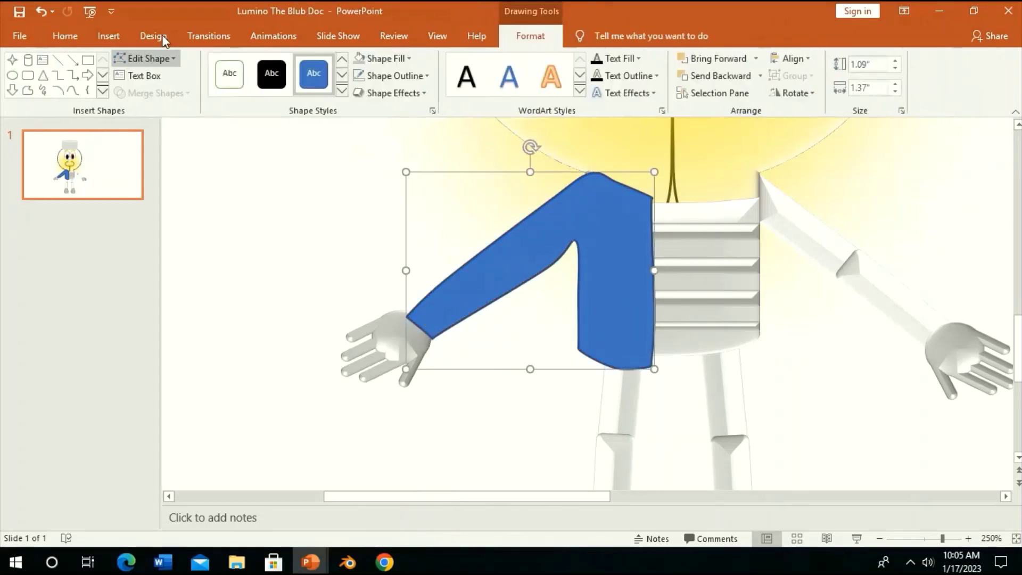
pyautogui.click(148, 59)
pyautogui.click(157, 95)
pyautogui.moveTo(407, 315); pyautogui.dragTo(410, 313)
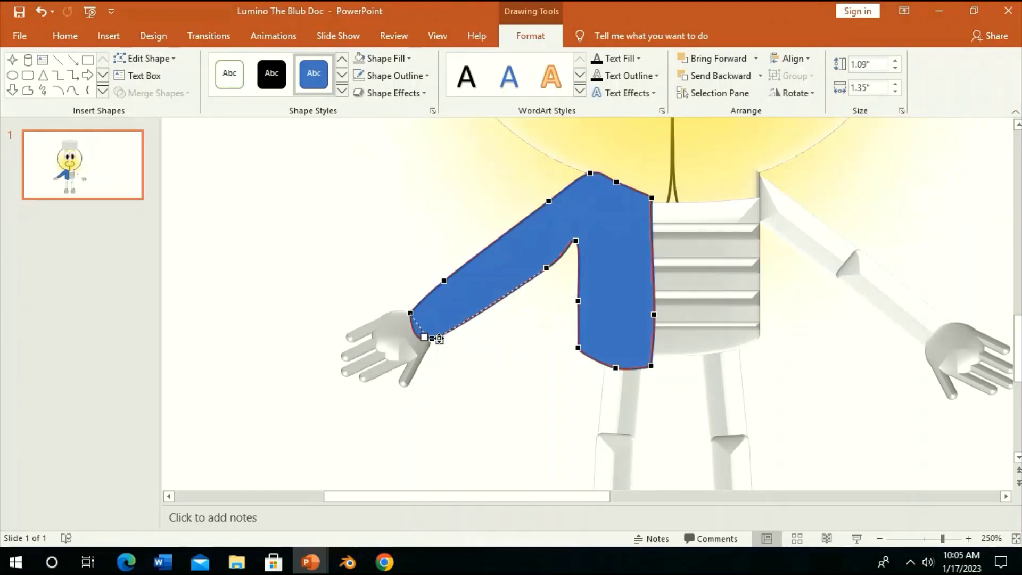
pyautogui.moveTo(574, 243); pyautogui.dragTo(573, 250)
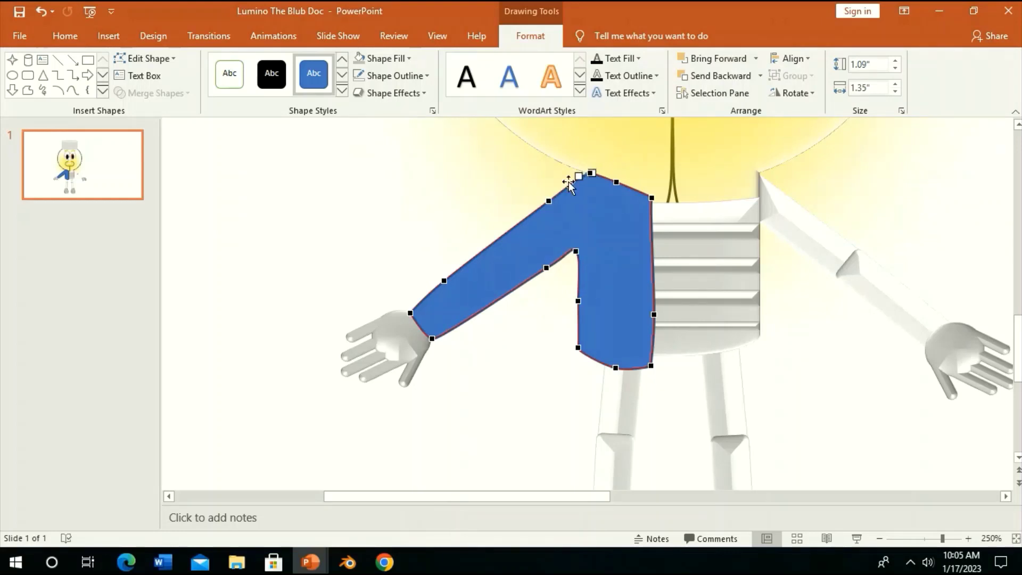
pyautogui.click(628, 302)
pyautogui.click(628, 302)
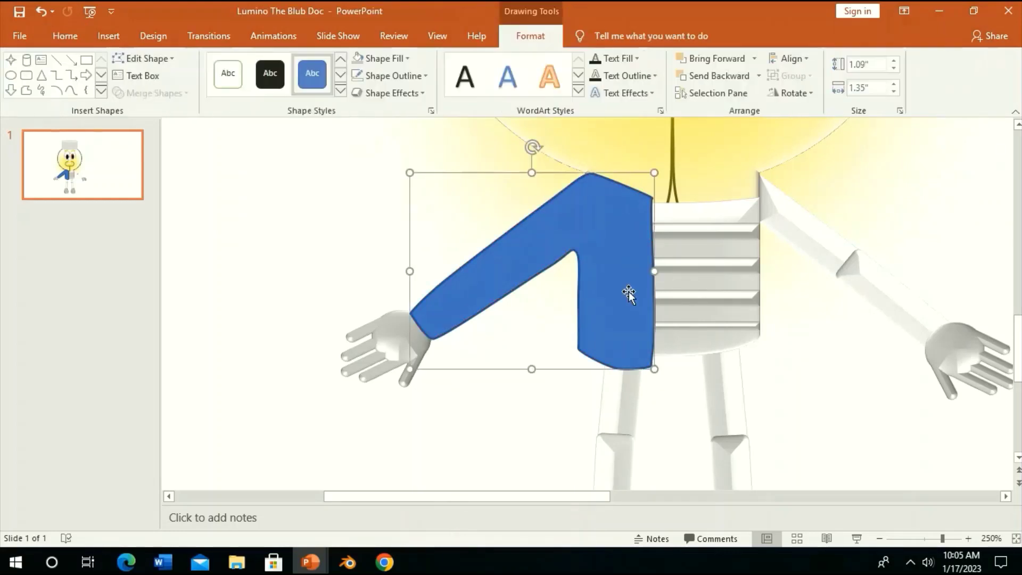
# - Fill the sleeve white, remove its blue outline, and set its shadow to none
pyautogui.click(384, 59)
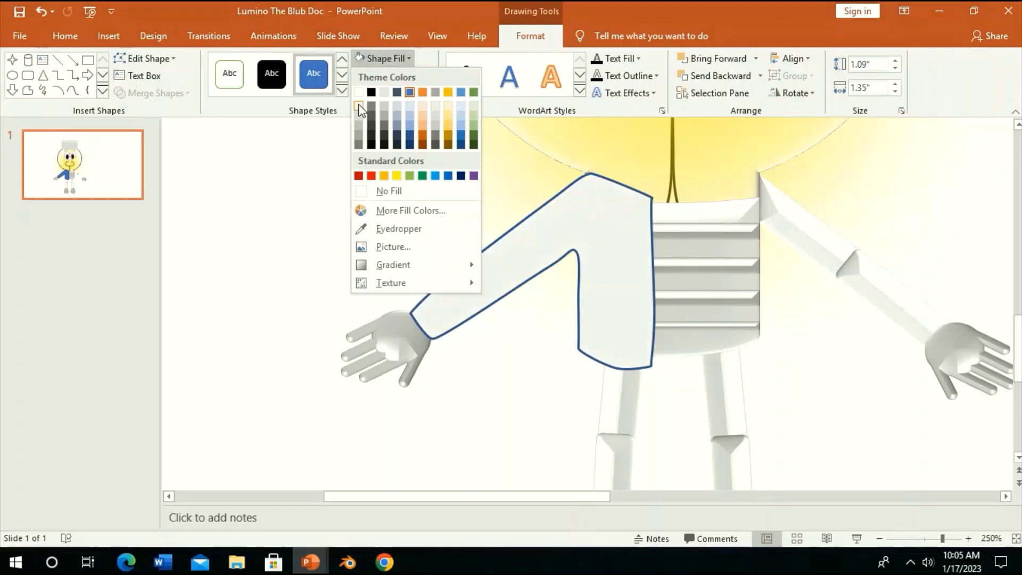
pyautogui.click(360, 110)
pyautogui.click(394, 75)
pyautogui.click(394, 93)
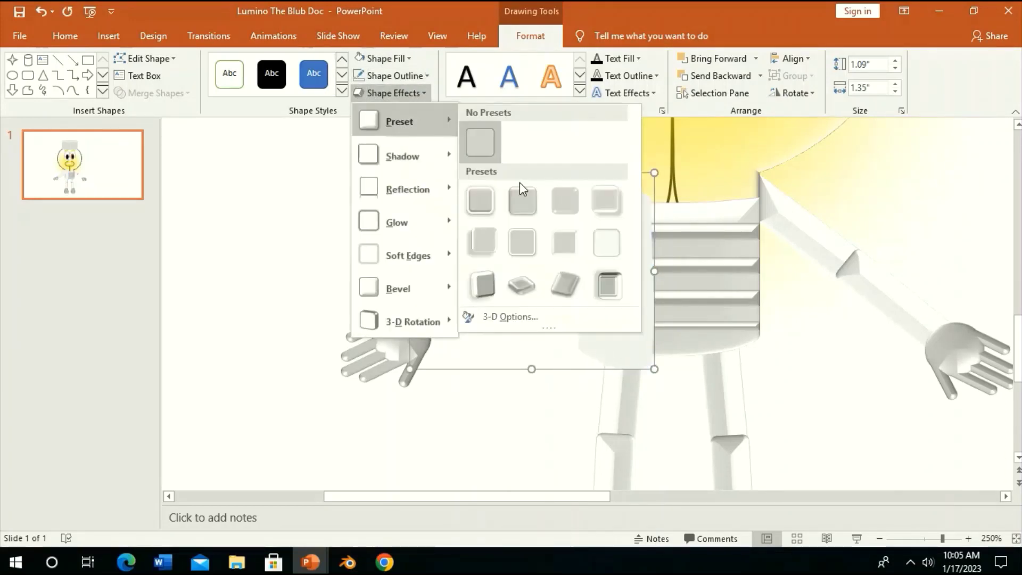
pyautogui.click(407, 92)
pyautogui.click(407, 92)
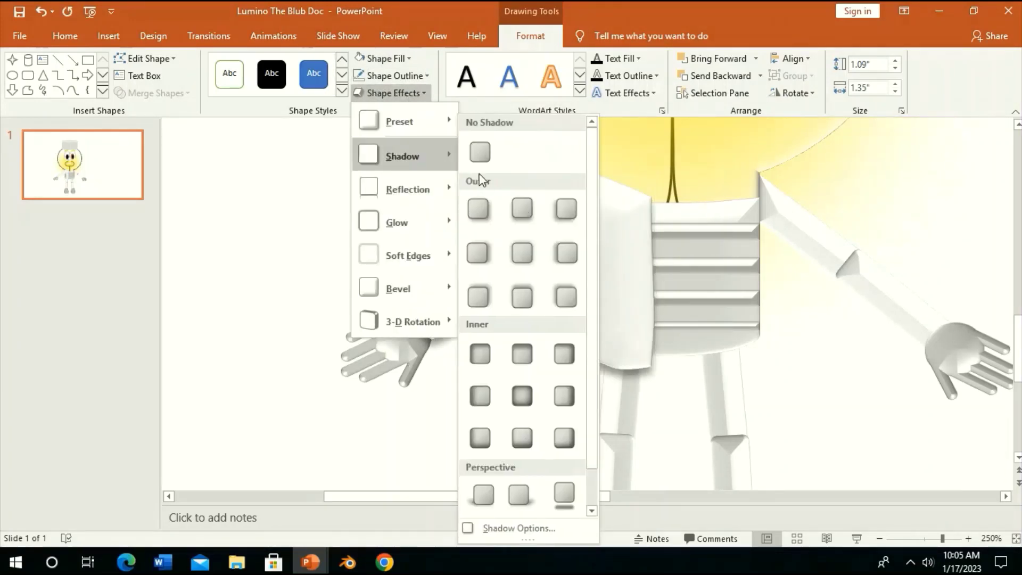
pyautogui.click(480, 153)
# - Duplicate the sleeve, flip the copy horizontally, and move it onto the body's right side
pyautogui.click(65, 36)
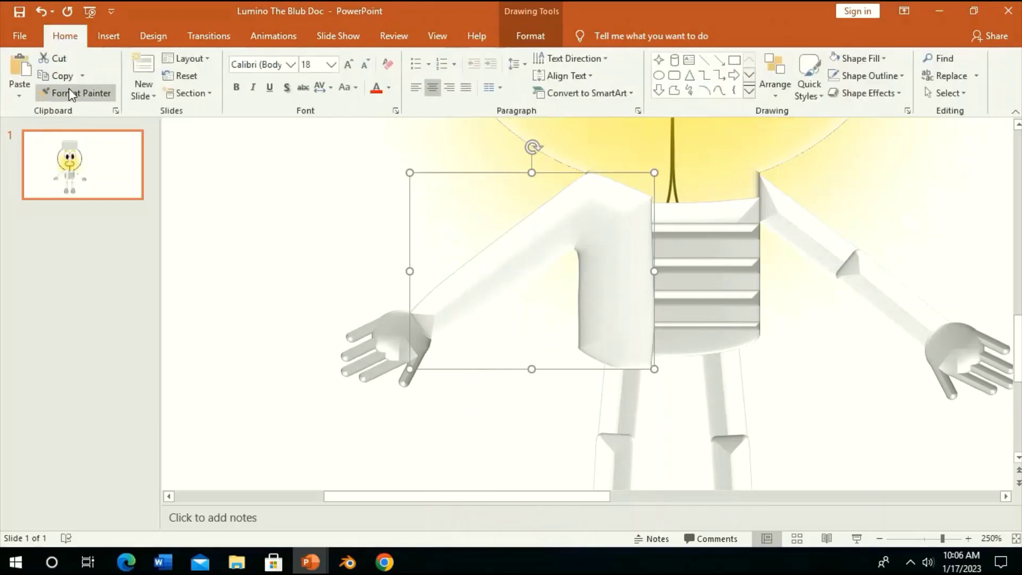
pyautogui.click(60, 76)
pyautogui.click(19, 69)
pyautogui.click(530, 35)
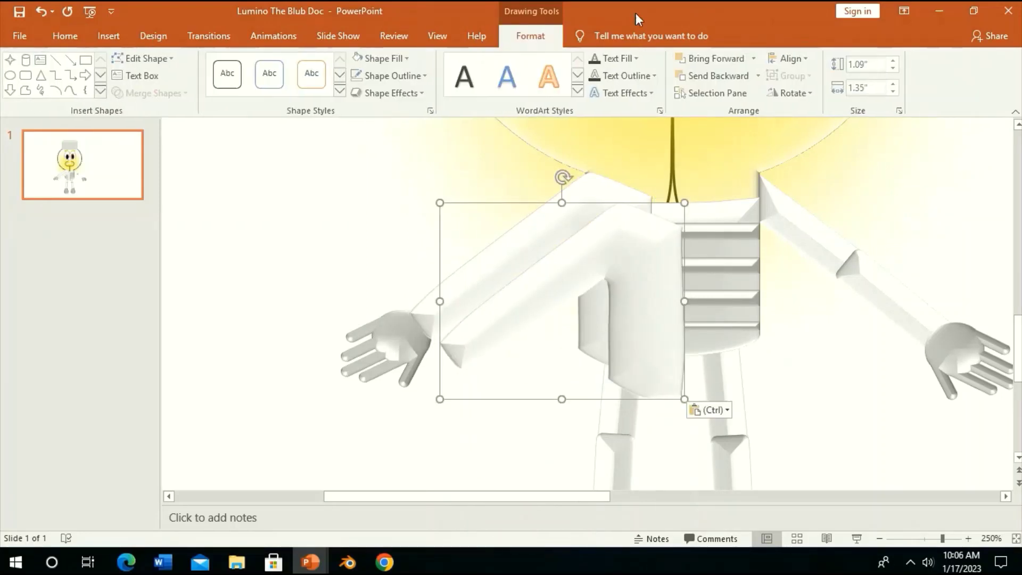
pyautogui.click(798, 93)
pyautogui.click(803, 165)
pyautogui.moveTo(597, 274)
pyautogui.mouseDown()
pyautogui.moveTo(766, 282)
pyautogui.moveTo(823, 270)
pyautogui.moveTo(800, 258)
pyautogui.mouseUp()
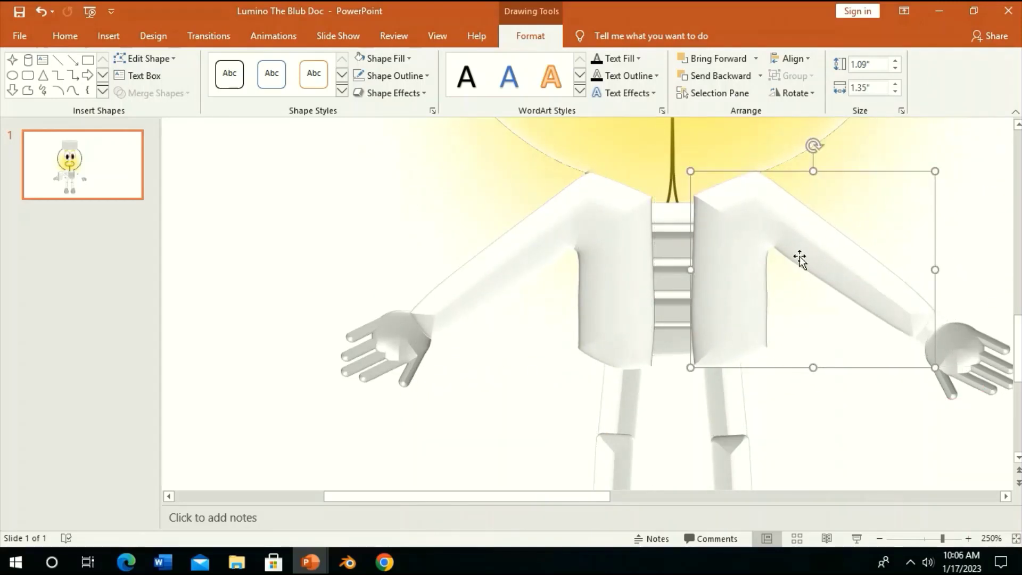
# - Edit the mirrored sleeve's points to stretch its cuff out to the right hand
pyautogui.click(154, 58)
pyautogui.click(158, 100)
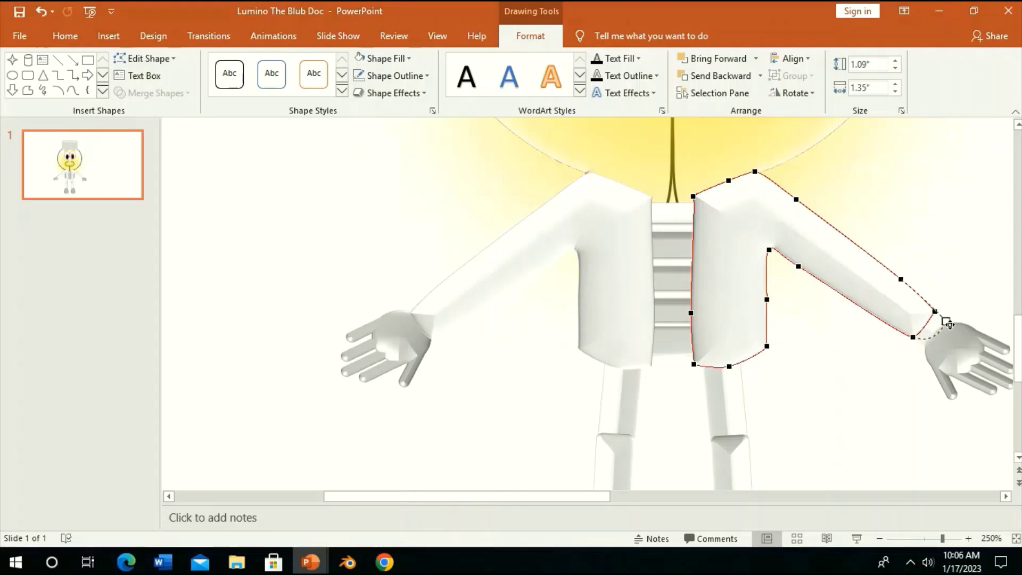
pyautogui.moveTo(949, 324)
pyautogui.mouseDown()
pyautogui.moveTo(949, 357)
pyautogui.moveTo(930, 343)
pyautogui.mouseUp()
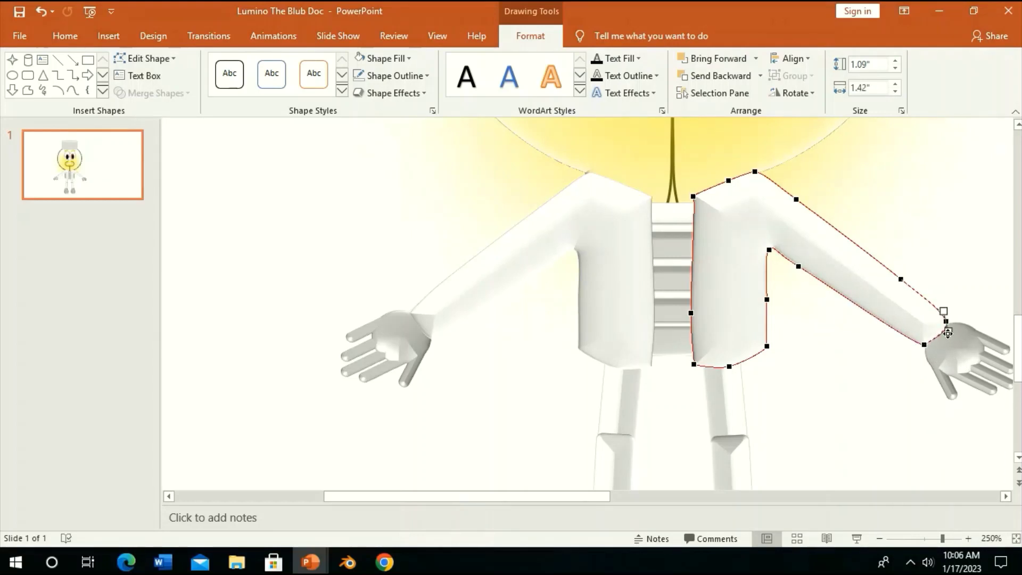
pyautogui.click(947, 308)
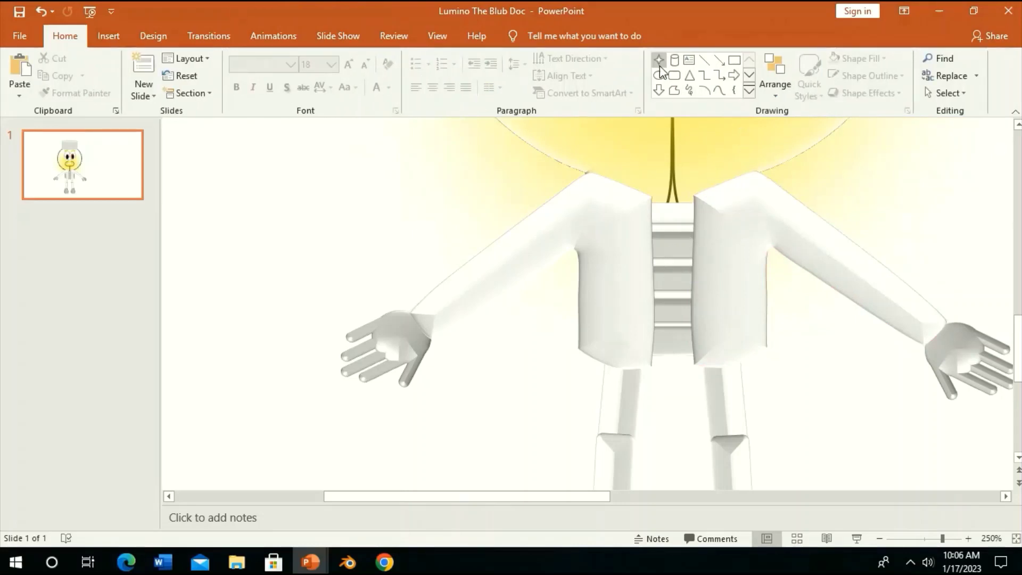
# - Draw a shield-shaped pocket on the left chest and a thin rectangle strip across its top
pyautogui.click(749, 90)
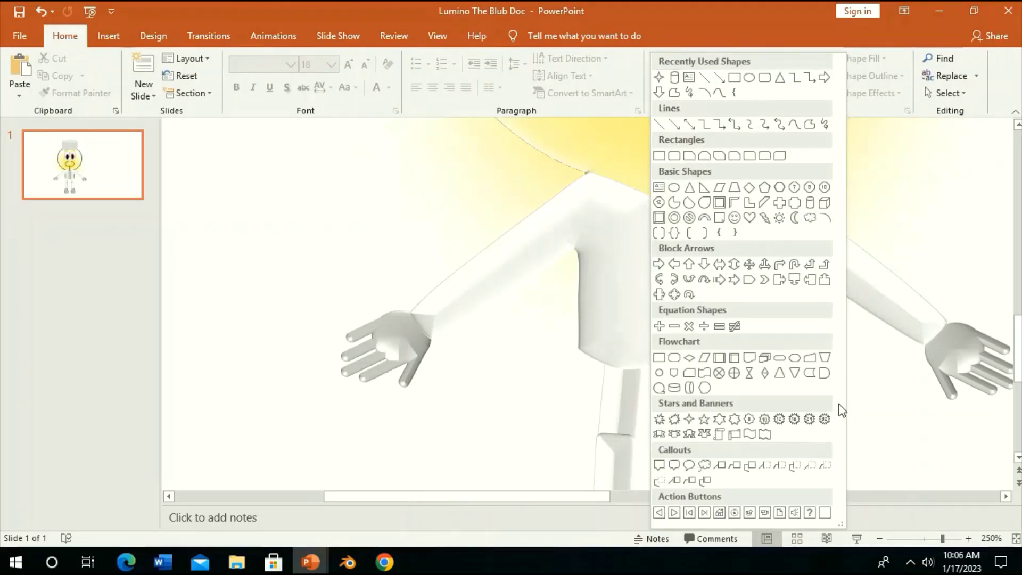
pyautogui.click(825, 373)
pyautogui.moveTo(602, 250)
pyautogui.mouseDown()
pyautogui.moveTo(642, 288)
pyautogui.moveTo(672, 264)
pyautogui.moveTo(666, 271)
pyautogui.mouseUp()
pyautogui.moveTo(942, 539); pyautogui.dragTo(959, 539)
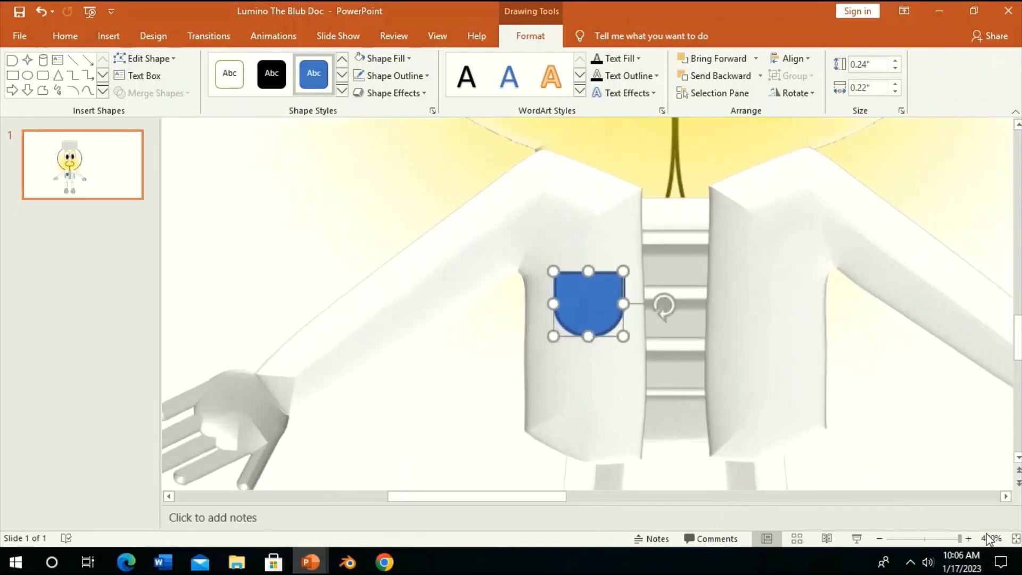
pyautogui.press('Escape')
pyautogui.click(692, 76)
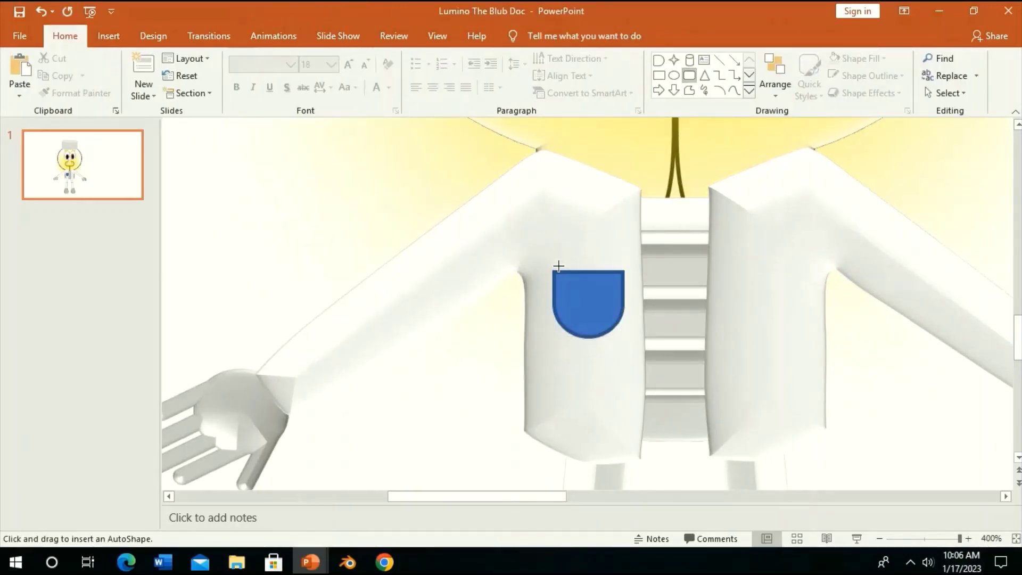
pyautogui.moveTo(553, 260); pyautogui.dragTo(617, 274)
# - Paint the coat's white style onto the pocket and strip, then shorten the strip
pyautogui.click(333, 189)
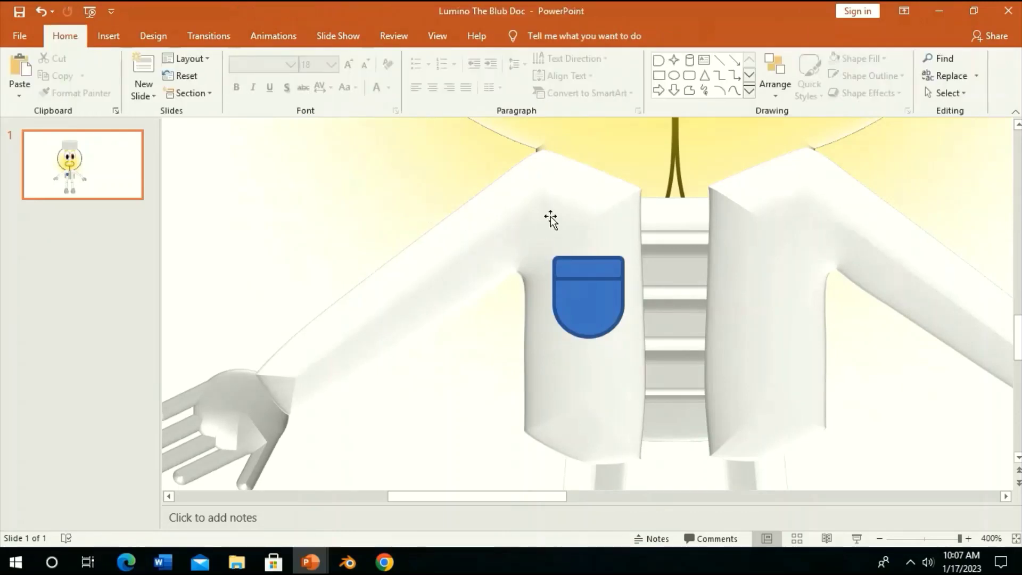
pyautogui.click(550, 219)
pyautogui.click(50, 37)
pyautogui.click(80, 93)
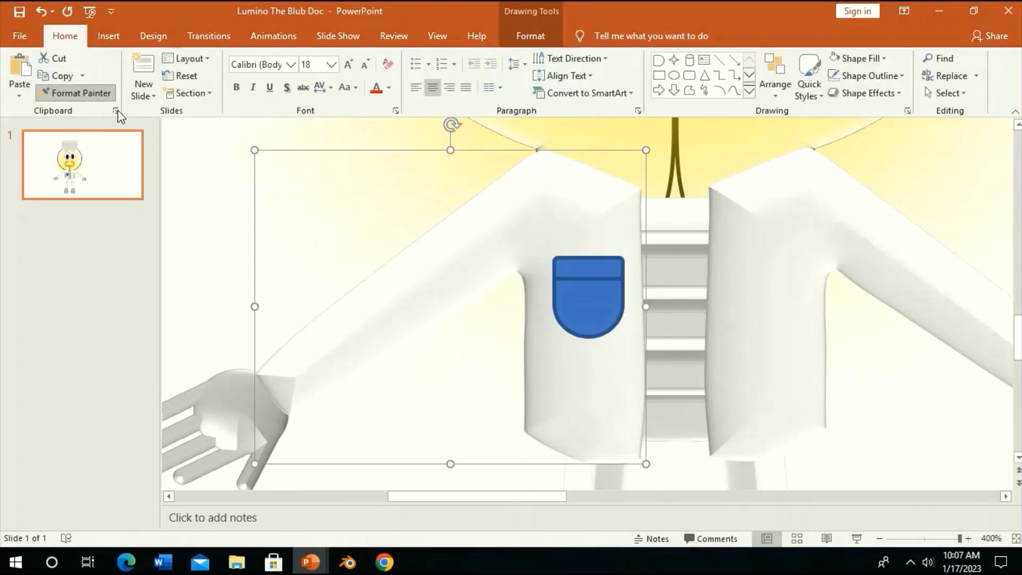
pyautogui.click(573, 299)
pyautogui.click(80, 93)
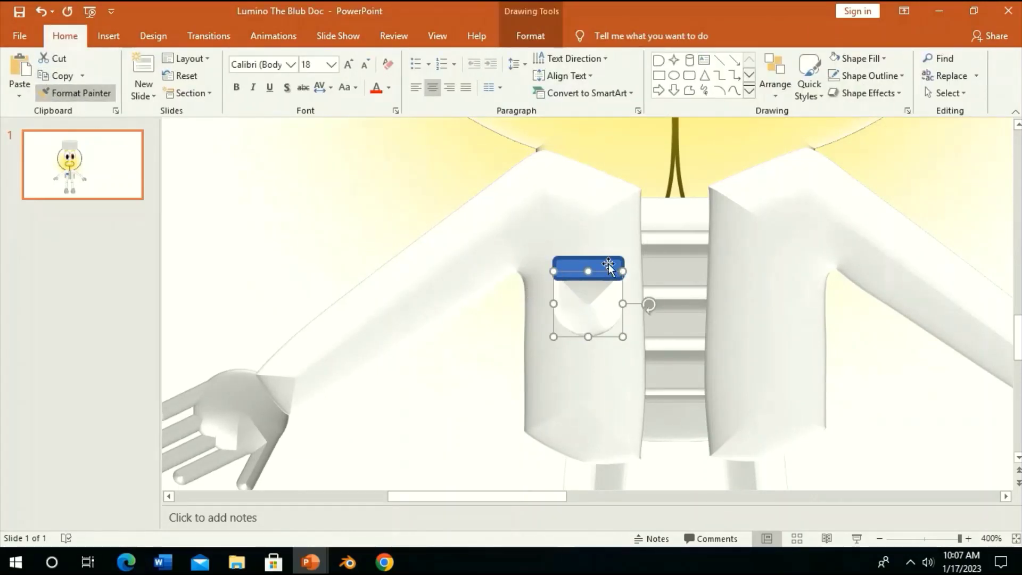
pyautogui.click(585, 266)
pyautogui.moveTo(587, 258)
pyautogui.mouseDown()
pyautogui.moveTo(634, 264)
pyautogui.moveTo(596, 274)
pyautogui.mouseUp()
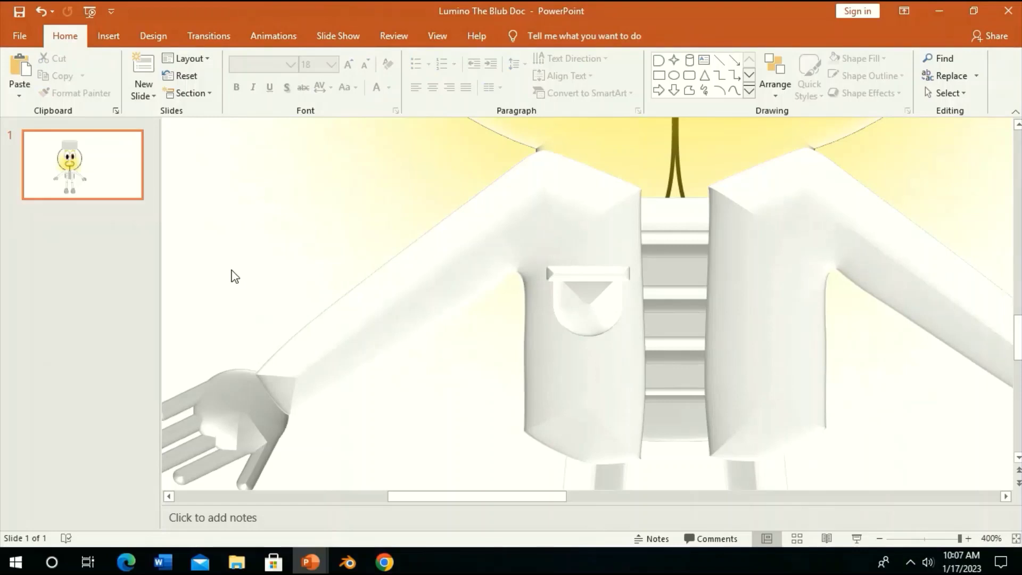
pyautogui.scroll(-1, 679, 183)
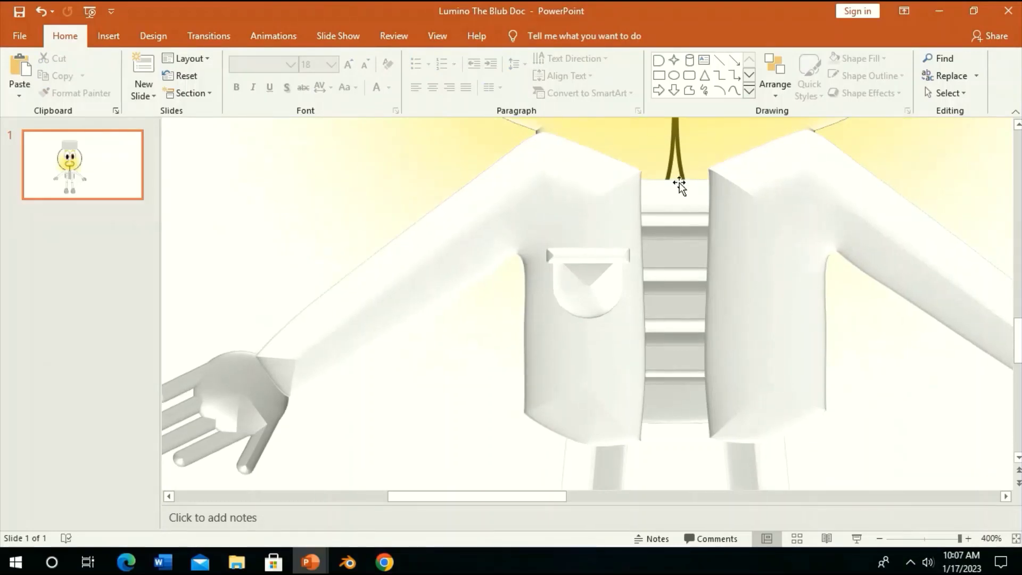
# - Draw a small badge rectangle on the right chest with white fill, gold outline and Soft Round bevel
pyautogui.click(659, 76)
pyautogui.moveTo(733, 248); pyautogui.dragTo(799, 274)
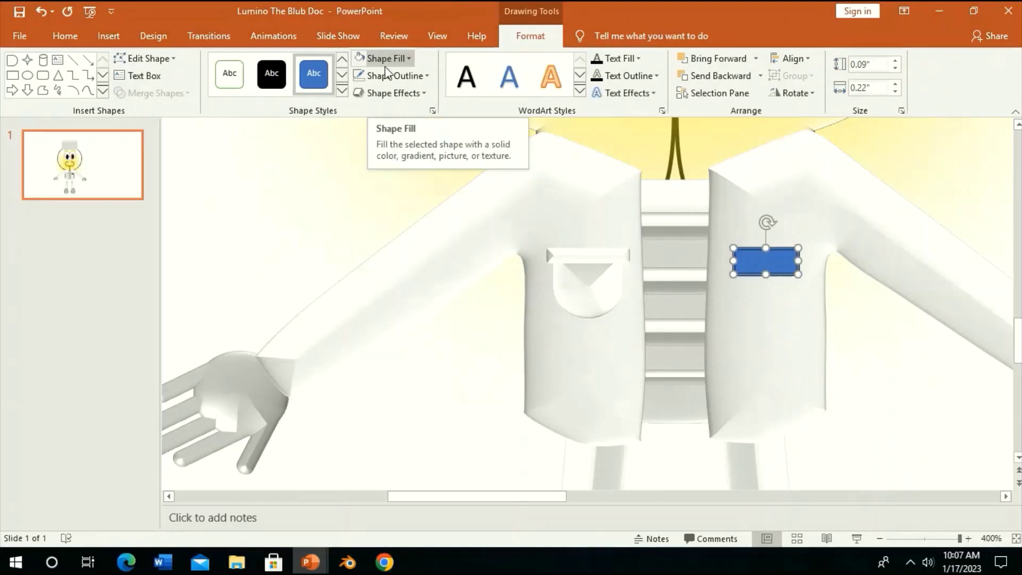
pyautogui.click(374, 63)
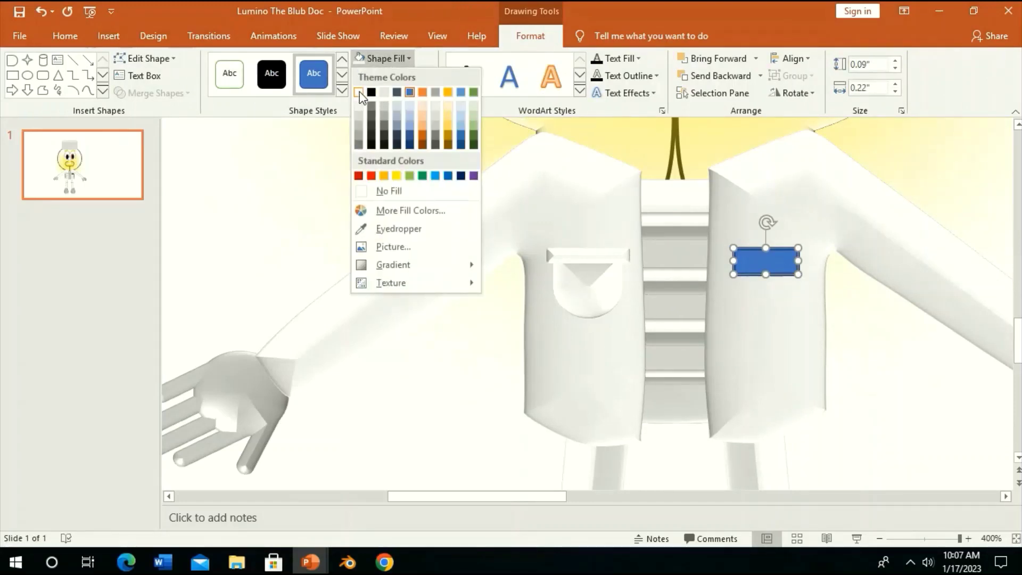
pyautogui.click(360, 92)
pyautogui.click(394, 76)
pyautogui.click(384, 192)
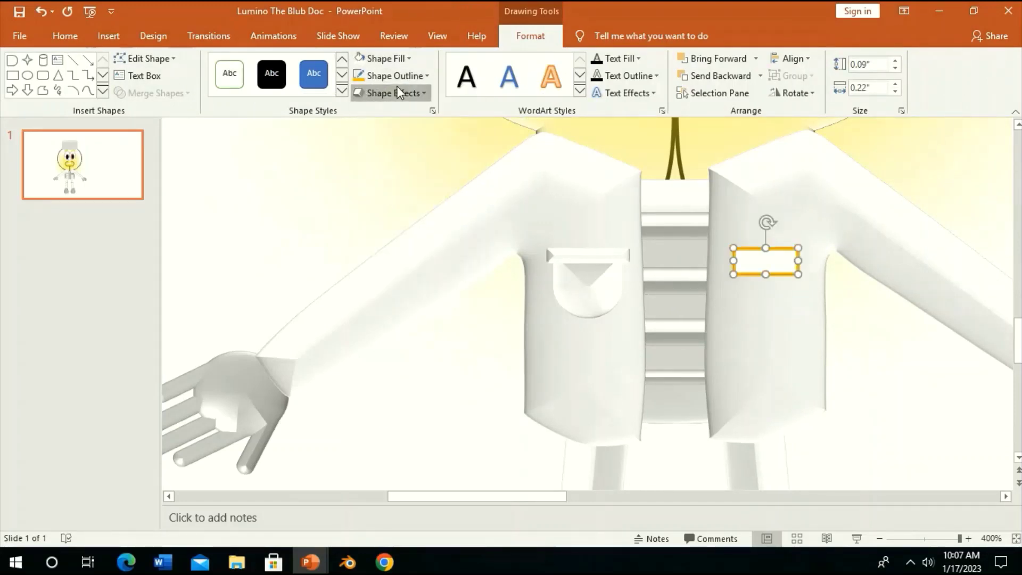
pyautogui.click(397, 91)
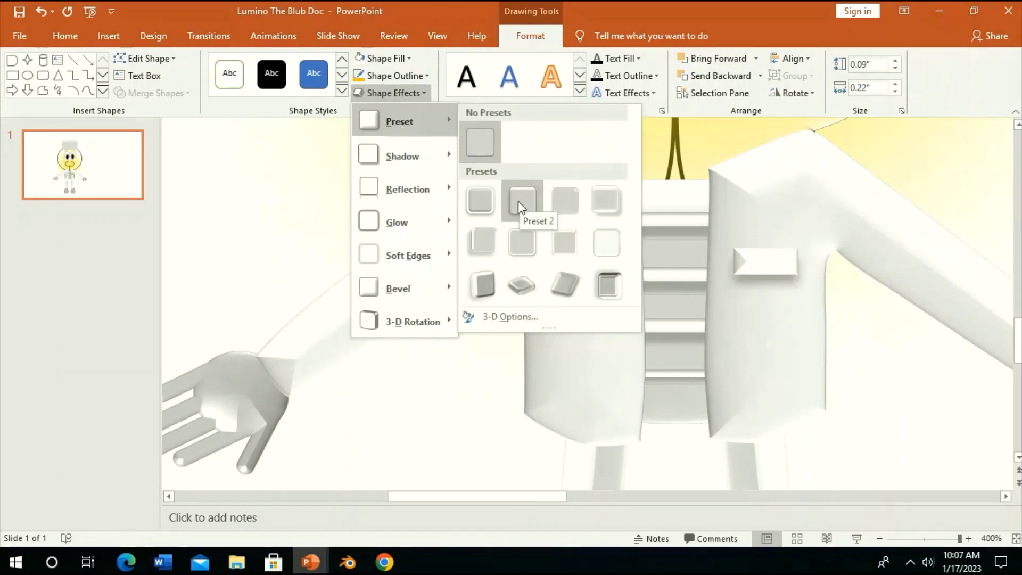
pyautogui.moveTo(398, 289)
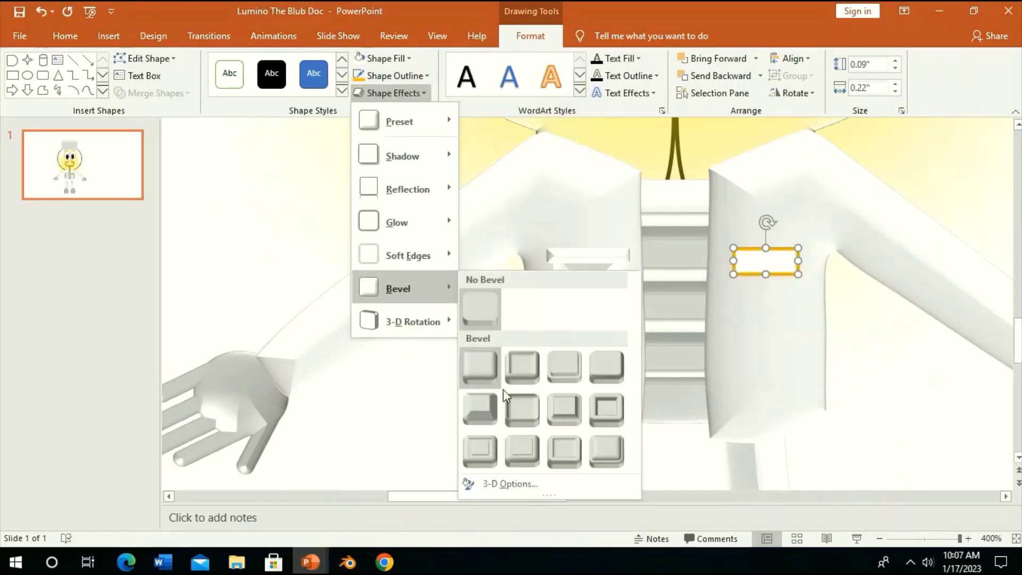
pyautogui.click(515, 400)
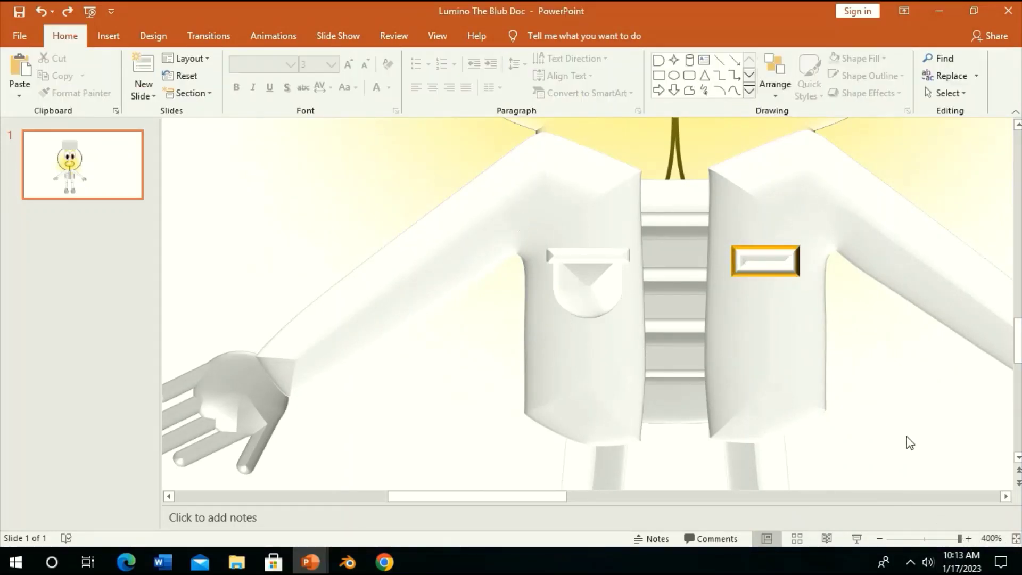
pyautogui.moveTo(918, 547); pyautogui.dragTo(925, 539)
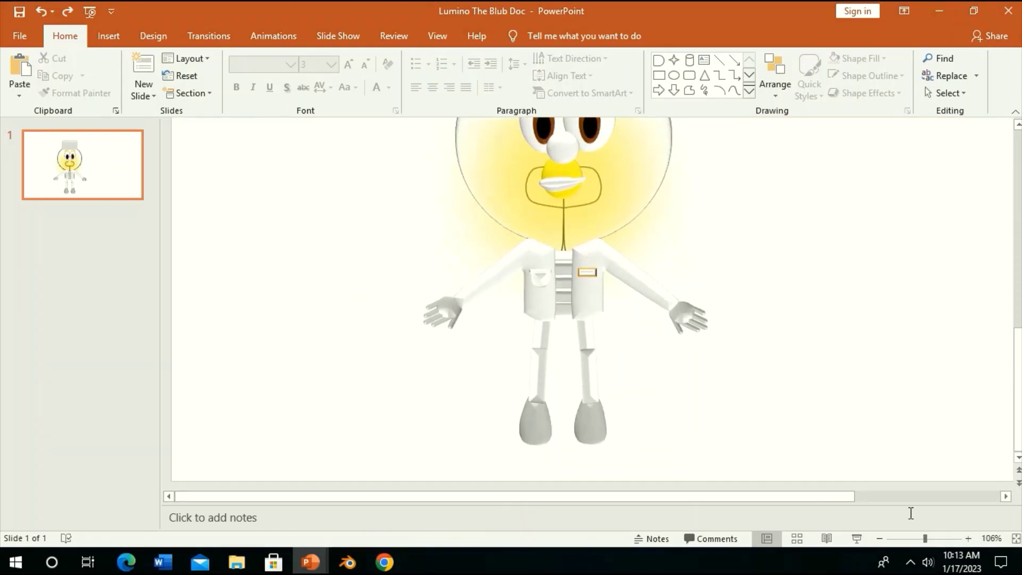
# - Draw a rounded-rectangle trouser leg over the right-hand leg, tilted and narrowed to fit
pyautogui.moveTo(925, 539); pyautogui.dragTo(953, 538)
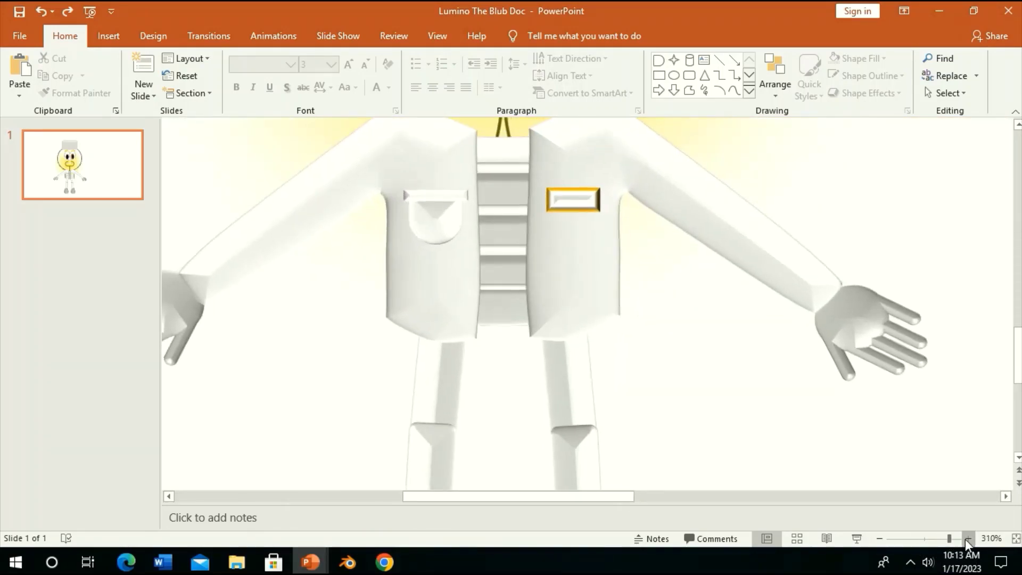
pyautogui.scroll(-2, 566, 290)
pyautogui.scroll(-2, 566, 271)
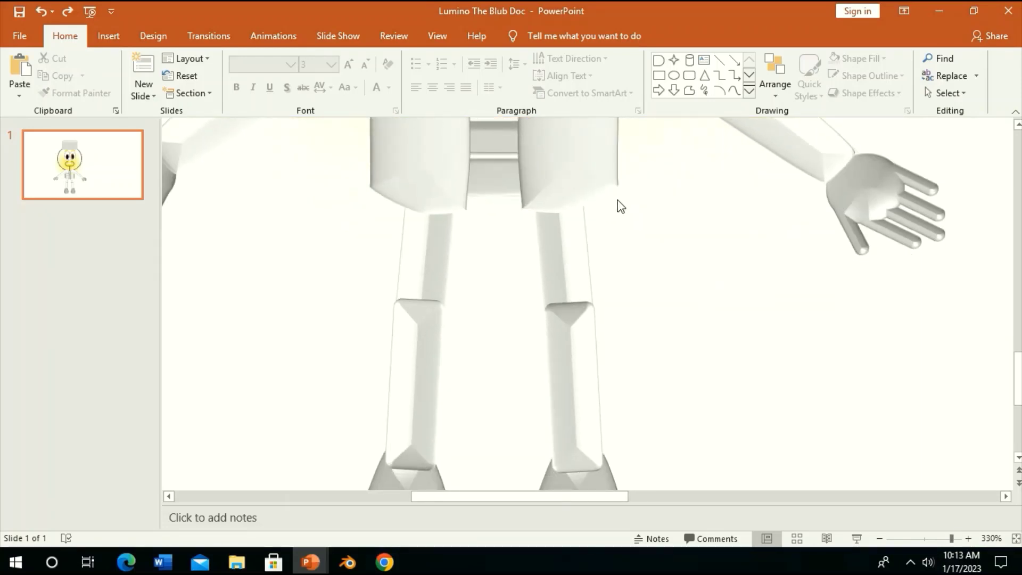
pyautogui.click(690, 79)
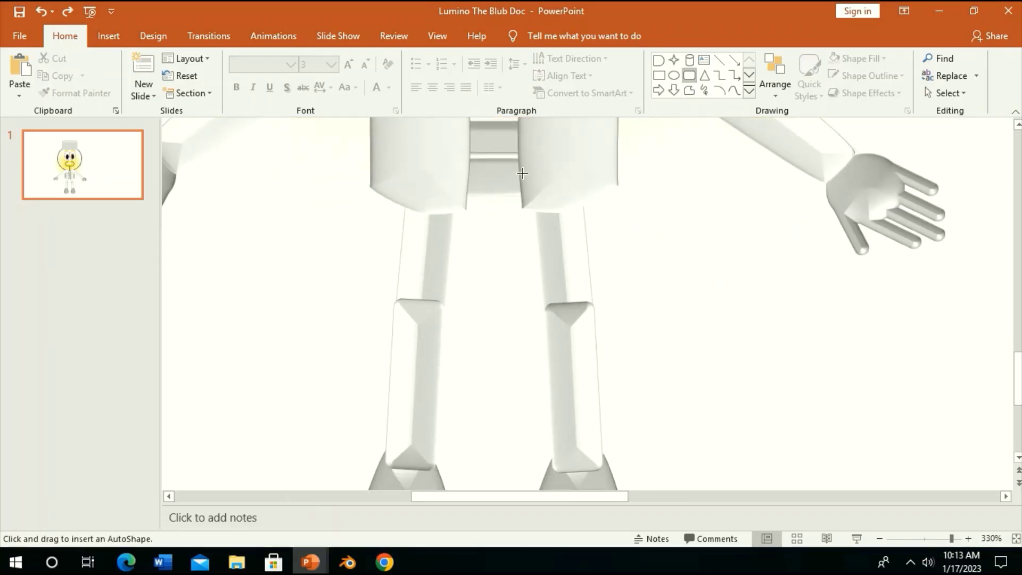
pyautogui.moveTo(522, 164); pyautogui.dragTo(605, 471)
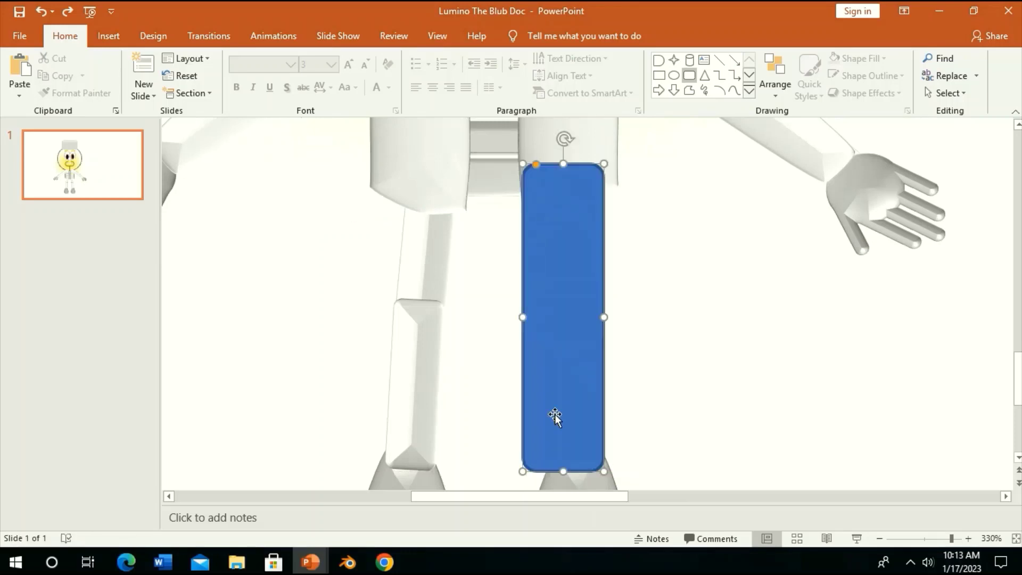
pyautogui.moveTo(563, 137); pyautogui.dragTo(541, 140)
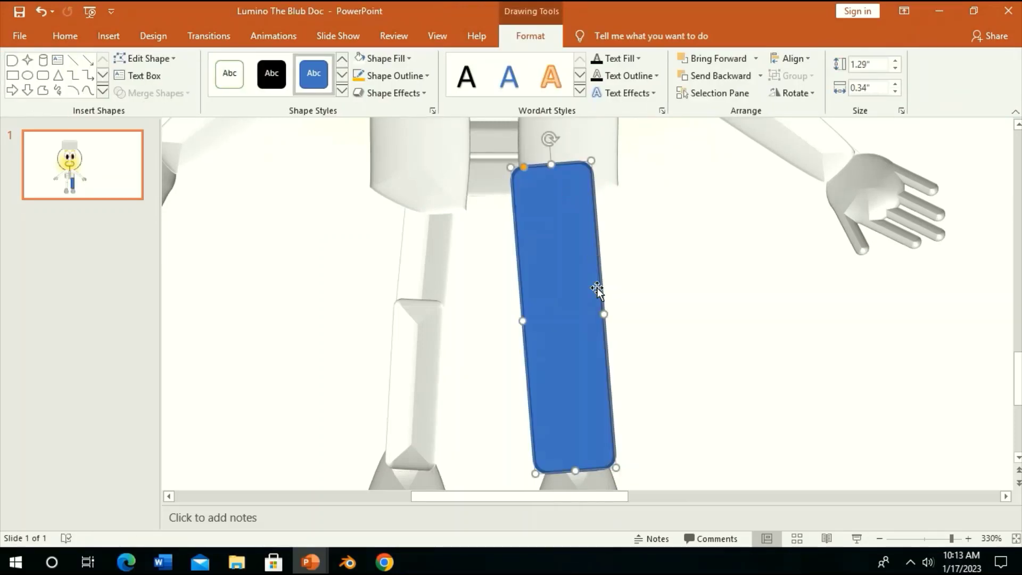
pyautogui.moveTo(600, 310); pyautogui.dragTo(596, 315)
pyautogui.moveTo(522, 320); pyautogui.dragTo(537, 322)
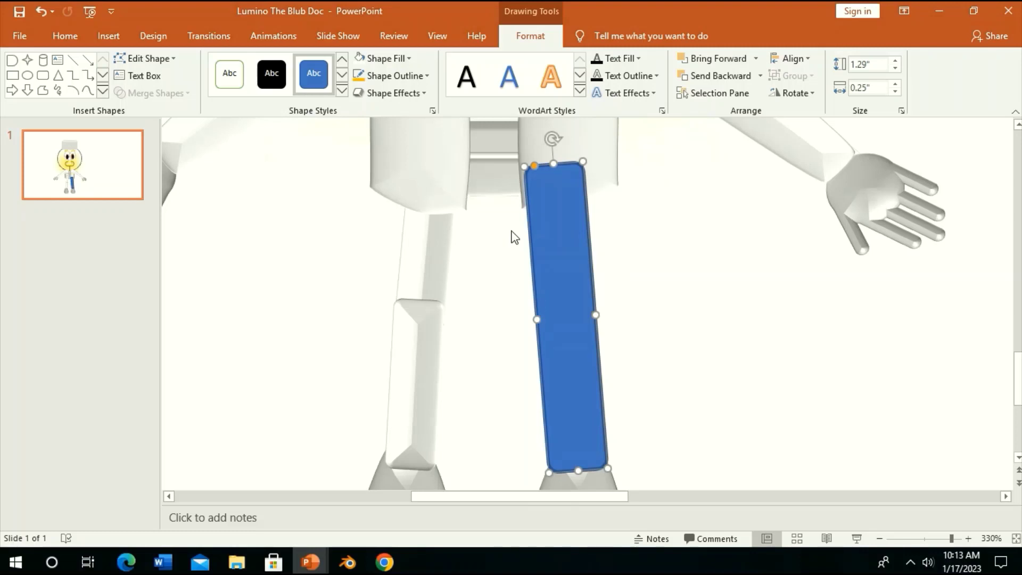
# - Duplicate the trouser leg onto the other leg and rotate it upright
pyautogui.hotkey('ctrl', 'd')
pyautogui.moveTo(573, 176)
pyautogui.mouseDown()
pyautogui.moveTo(615, 288)
pyautogui.moveTo(445, 259)
pyautogui.mouseUp()
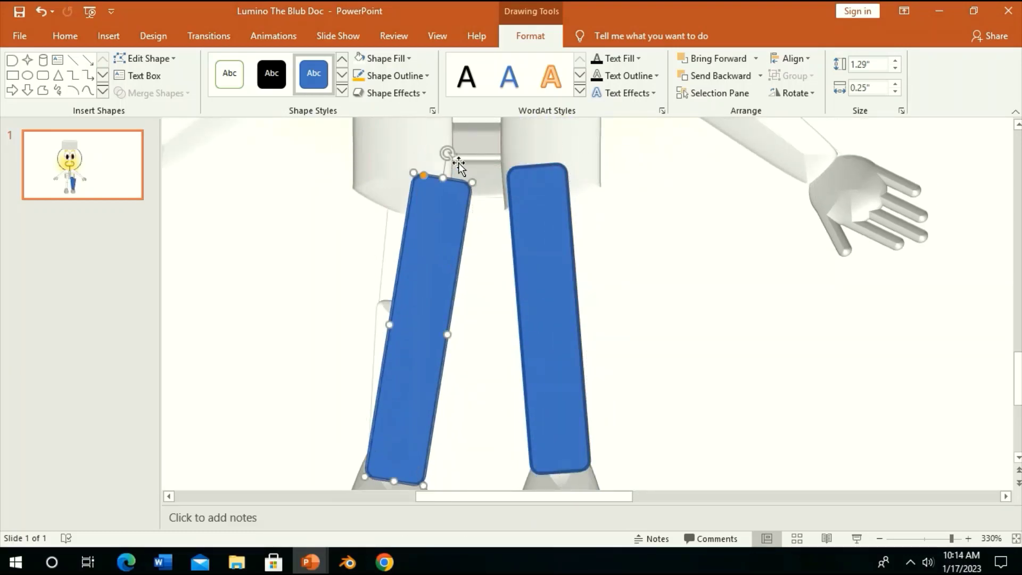
pyautogui.moveTo(449, 157); pyautogui.dragTo(431, 152)
pyautogui.moveTo(432, 266); pyautogui.dragTo(425, 264)
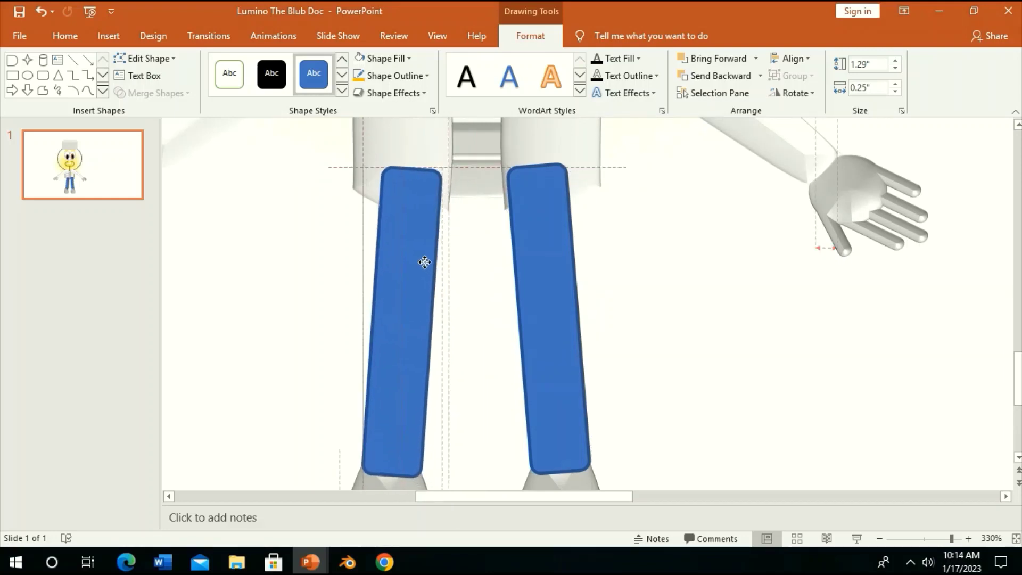
pyautogui.click(616, 247)
# - Draw a rounded rectangle across both leg tops, fit its edges, and select it with a leg
pyautogui.scroll(3, 616, 246)
pyautogui.scroll(1, 616, 246)
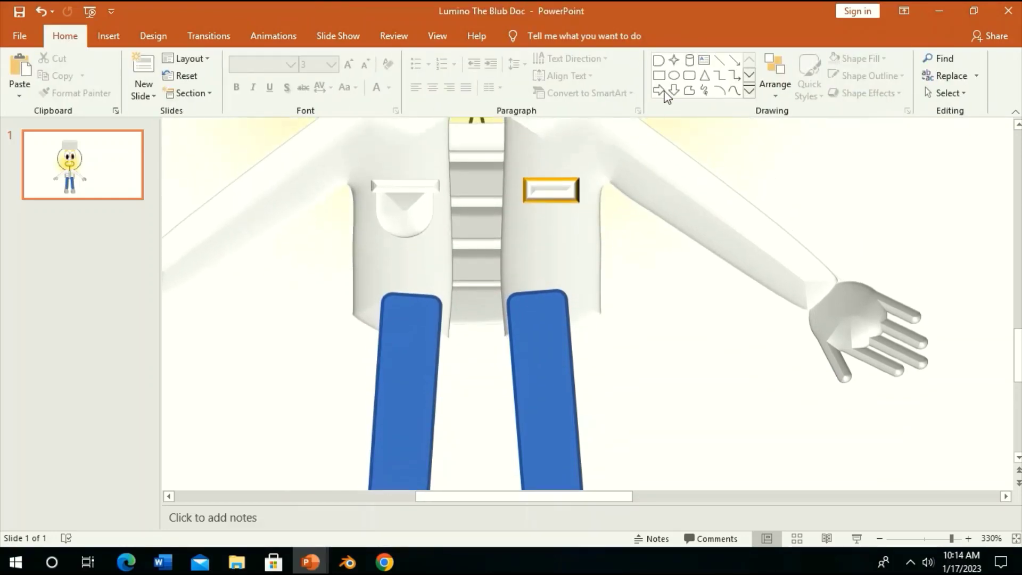
pyautogui.click(690, 77)
pyautogui.moveTo(389, 239); pyautogui.dragTo(573, 324)
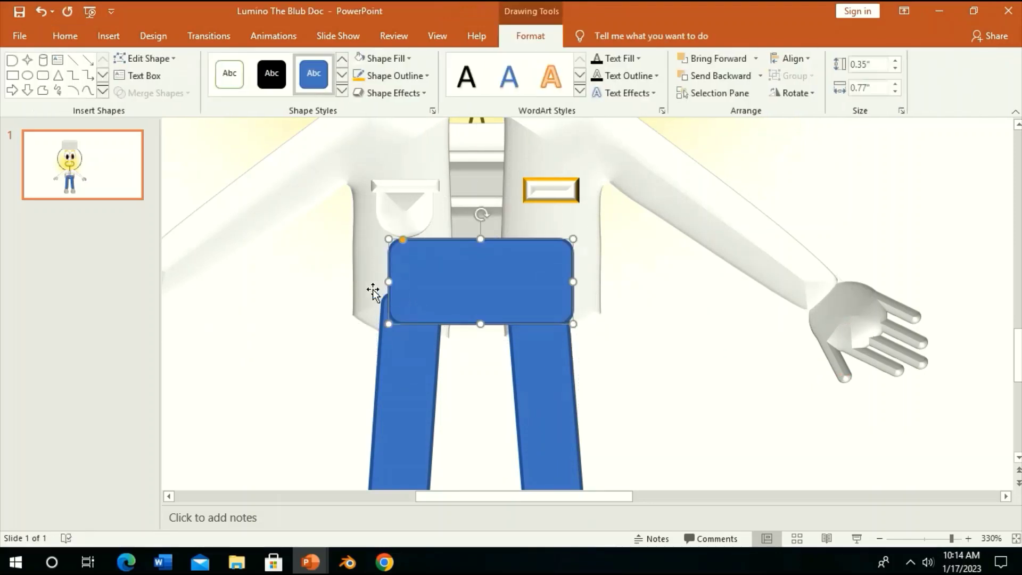
pyautogui.moveTo(388, 281); pyautogui.dragTo(380, 281)
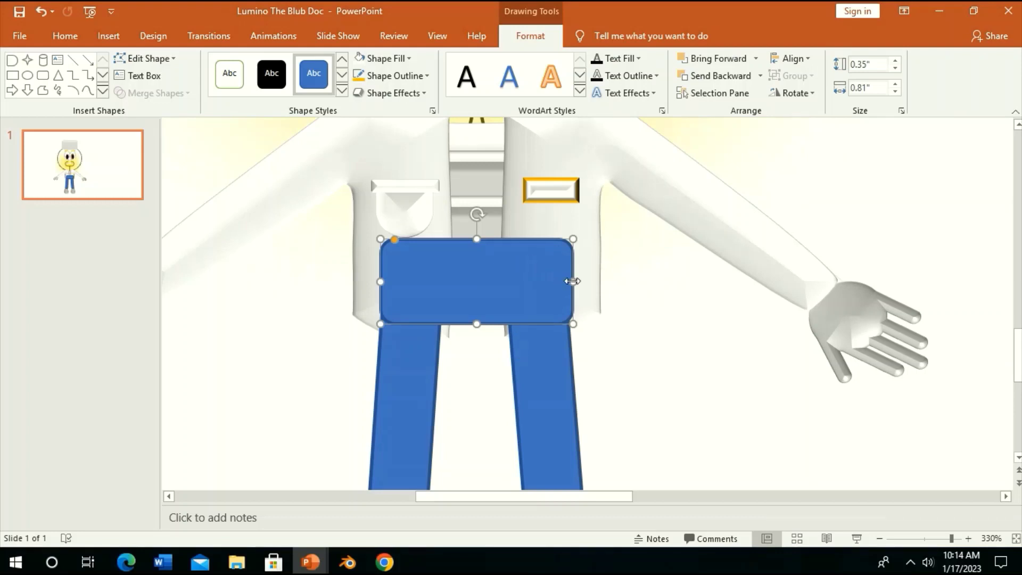
pyautogui.moveTo(572, 281); pyautogui.dragTo(573, 281)
pyautogui.click(541, 383)
# - Union the waist piece and both blue legs into one shape
pyautogui.keyDown('shift'); pyautogui.click(431, 330); pyautogui.keyUp('shift')
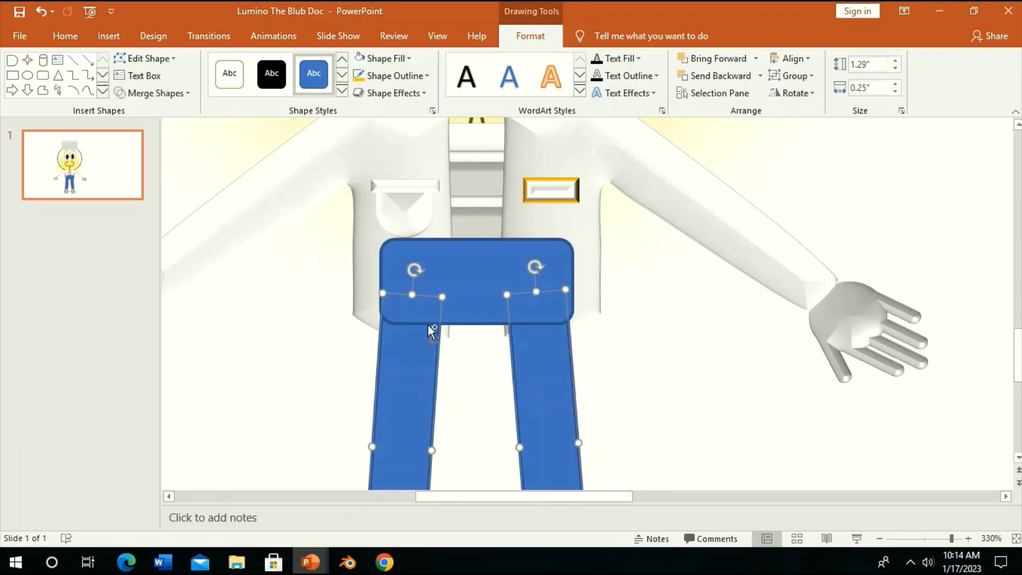
pyautogui.click(154, 93)
pyautogui.click(149, 110)
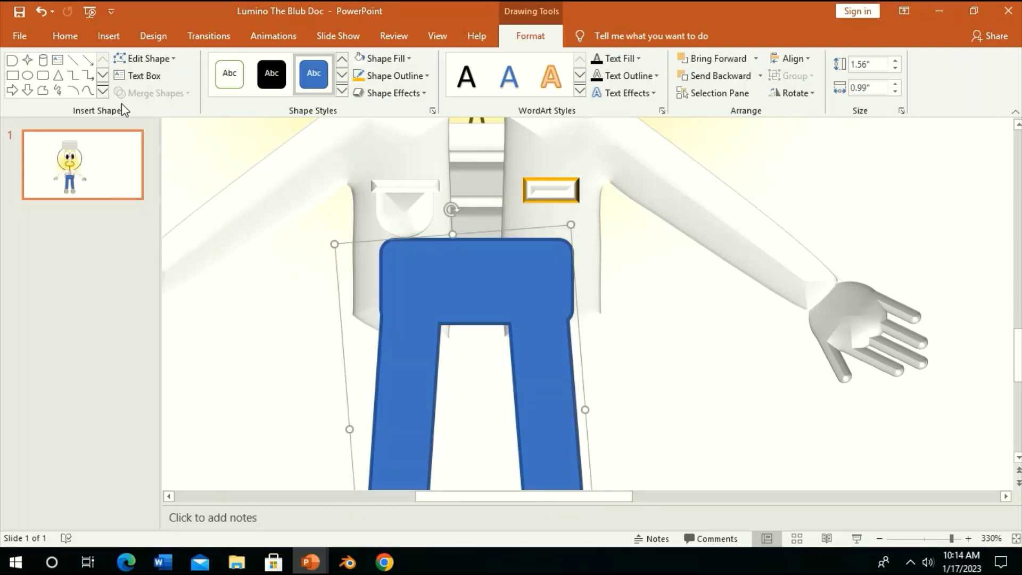
# - Drag a right-hip vertex in Edit Points to refine the pants' outline
pyautogui.click(144, 58)
pyautogui.click(155, 93)
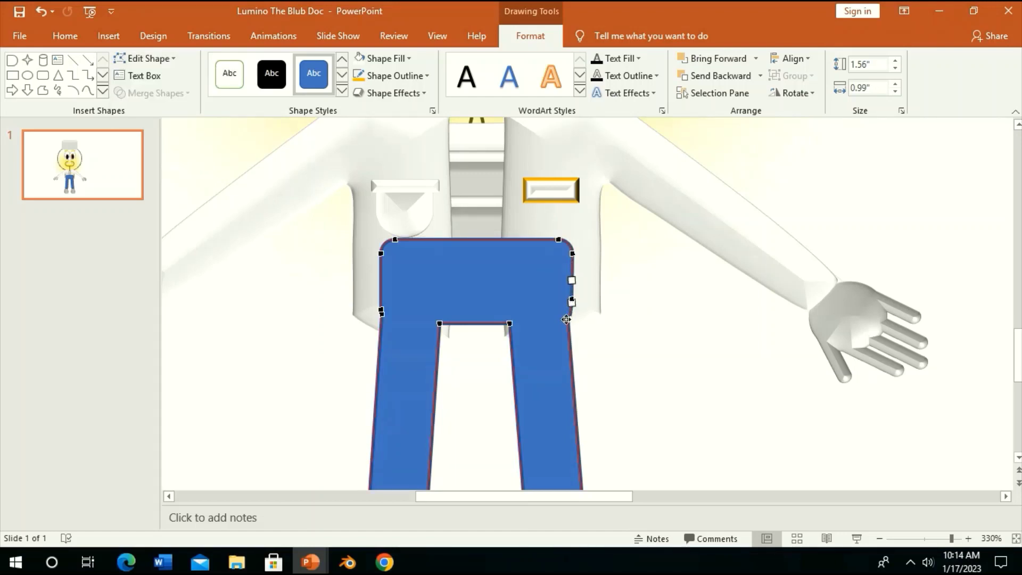
pyautogui.moveTo(566, 324); pyautogui.dragTo(571, 329)
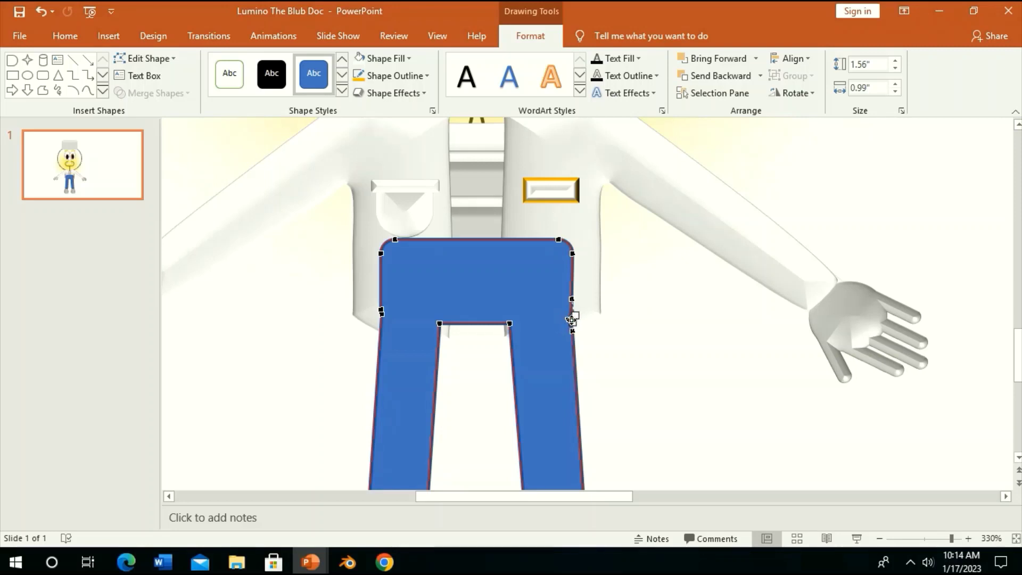
pyautogui.moveTo(954, 544); pyautogui.dragTo(959, 538)
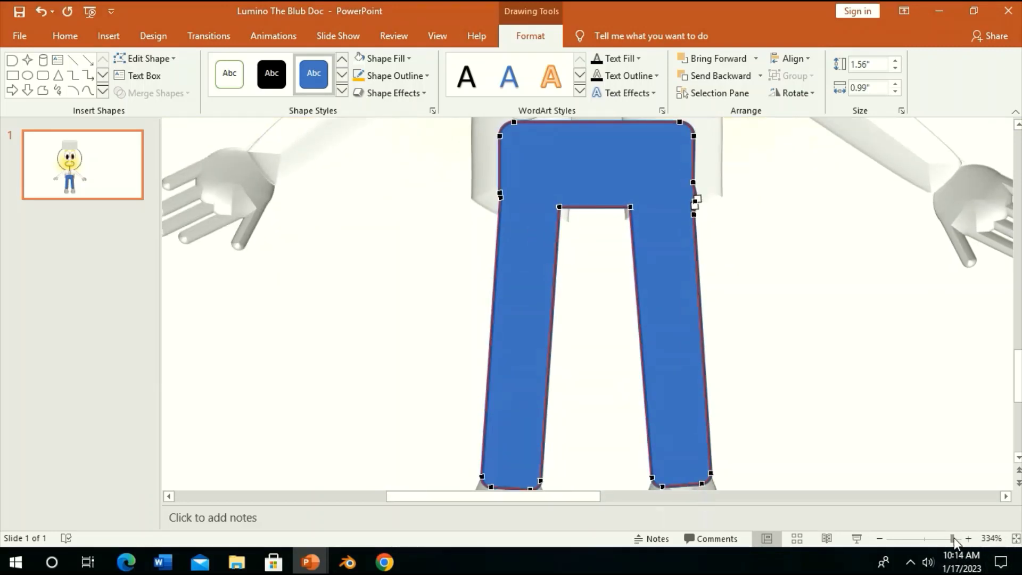
pyautogui.scroll(1, 722, 298)
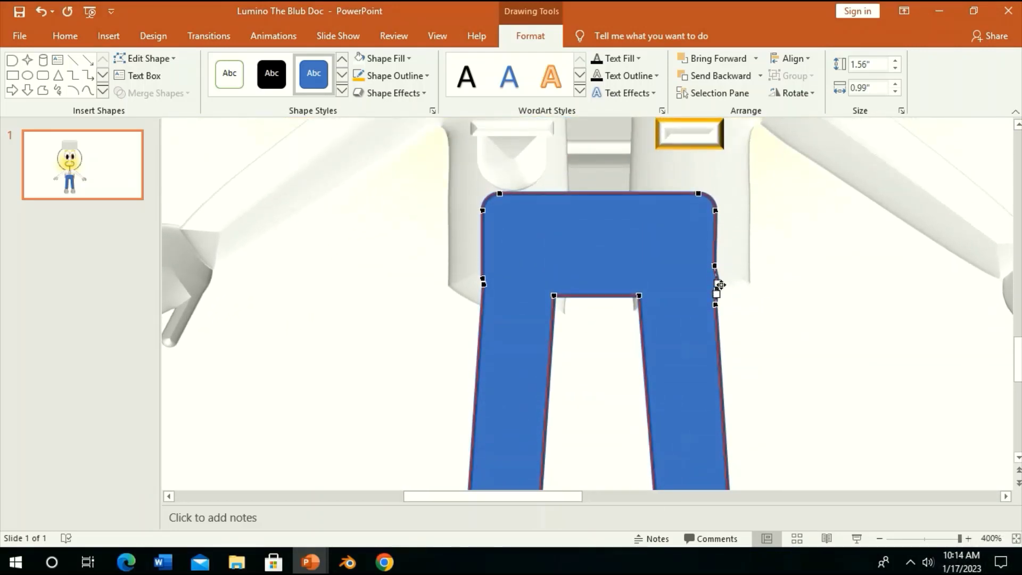
pyautogui.click(391, 326)
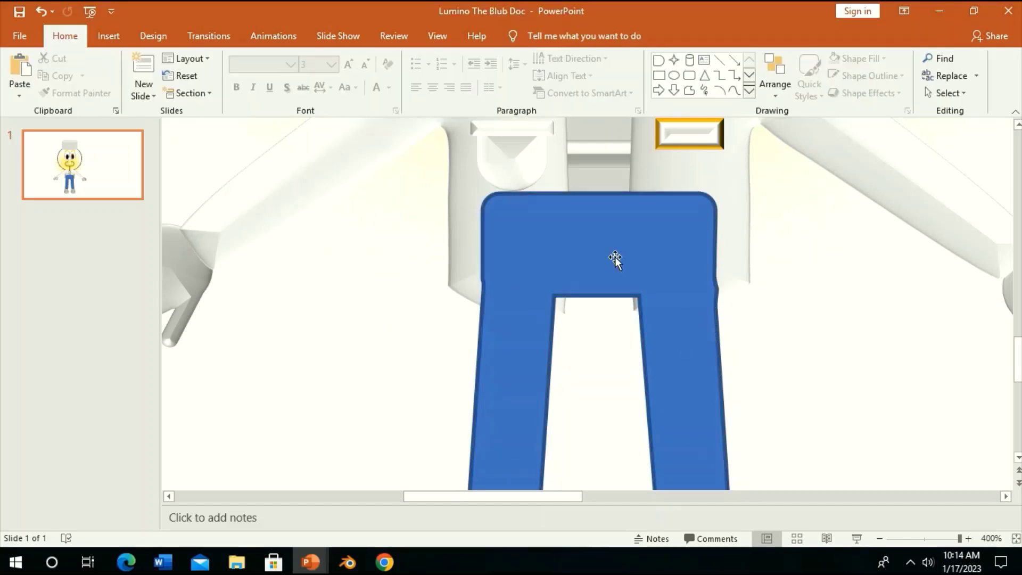
# - Fill the pants White Darker 15%, apply a bevelled 3-D preset, and set No Shadow
pyautogui.click(653, 176)
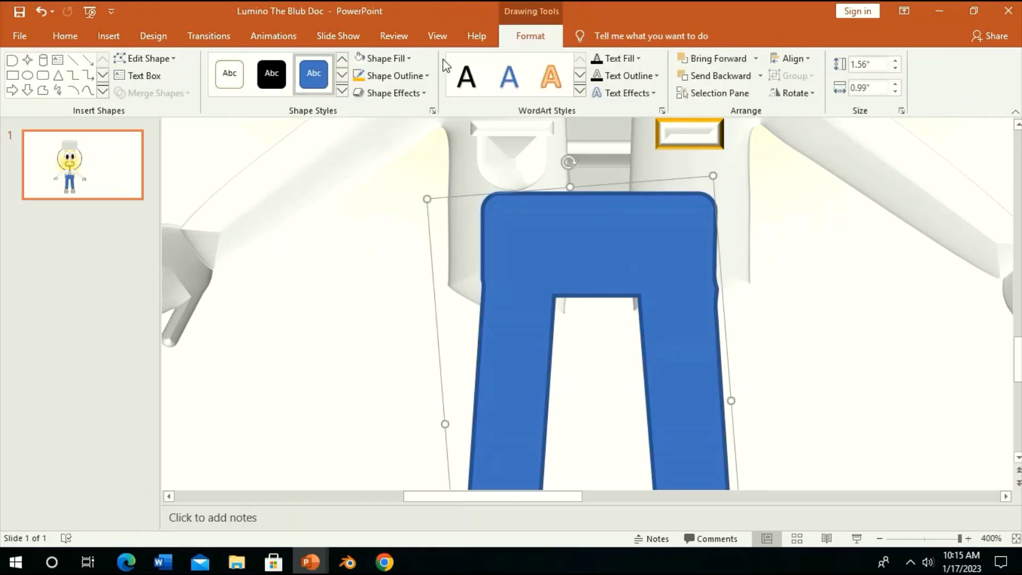
pyautogui.click(379, 59)
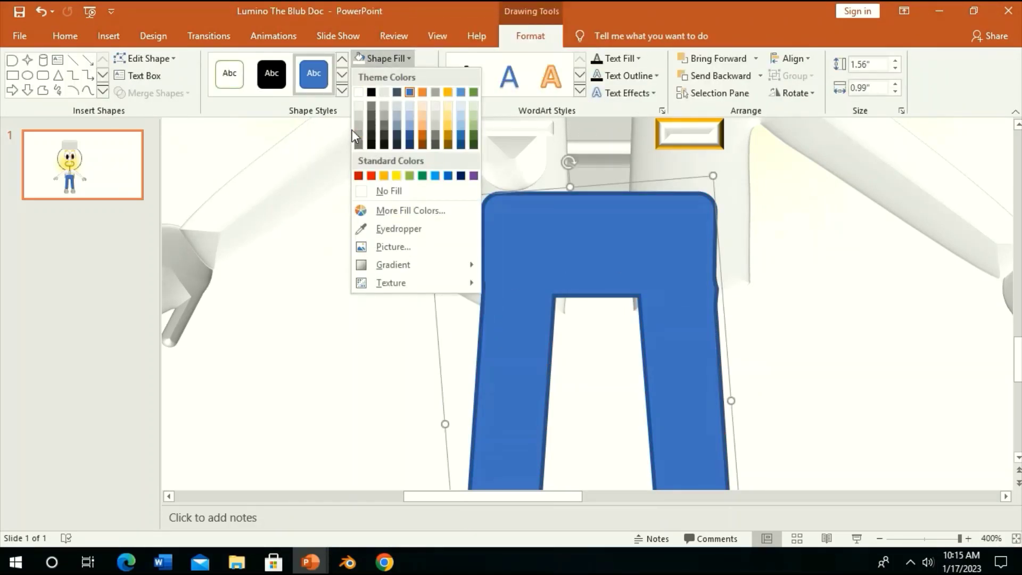
pyautogui.click(356, 115)
pyautogui.click(372, 92)
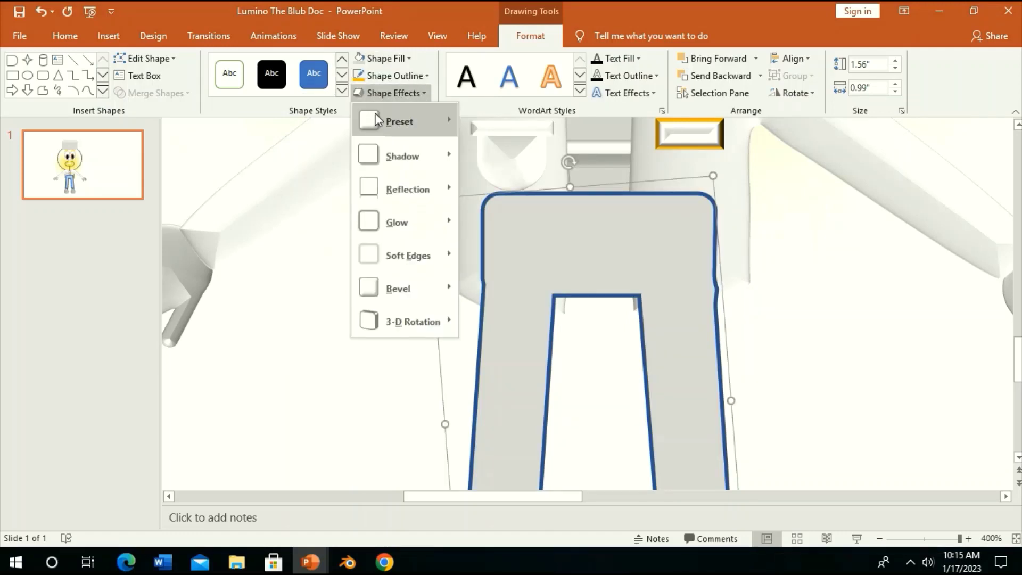
pyautogui.moveTo(400, 121)
pyautogui.click(523, 210)
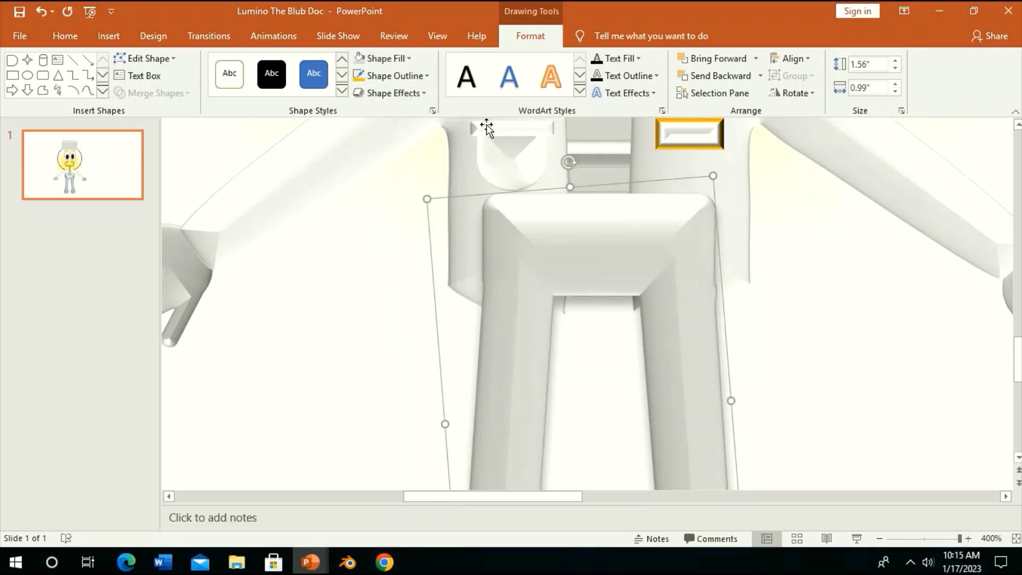
pyautogui.click(403, 91)
pyautogui.click(481, 165)
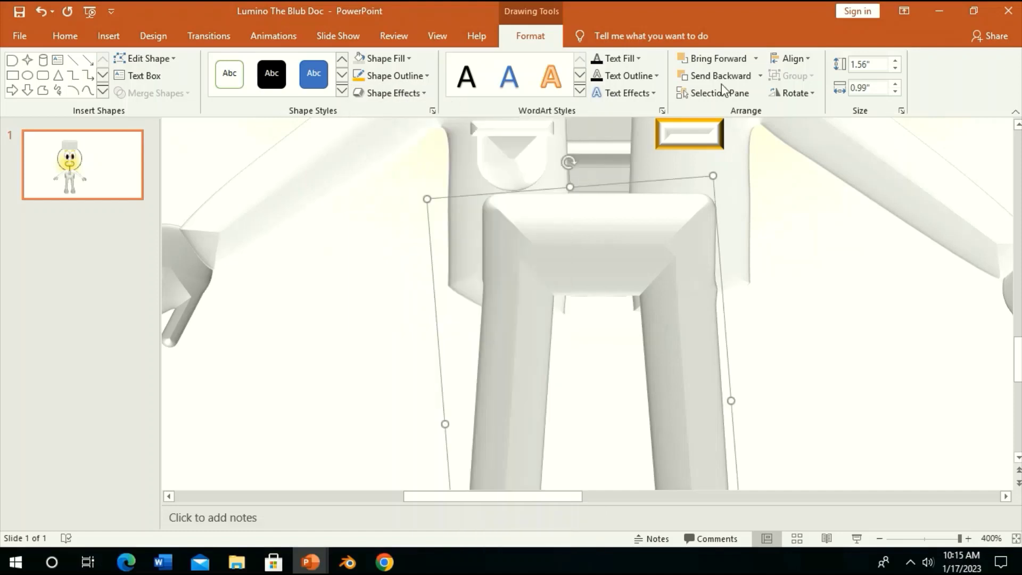
# - Send the pants backward so they tuck behind the white coat
pyautogui.click(719, 76)
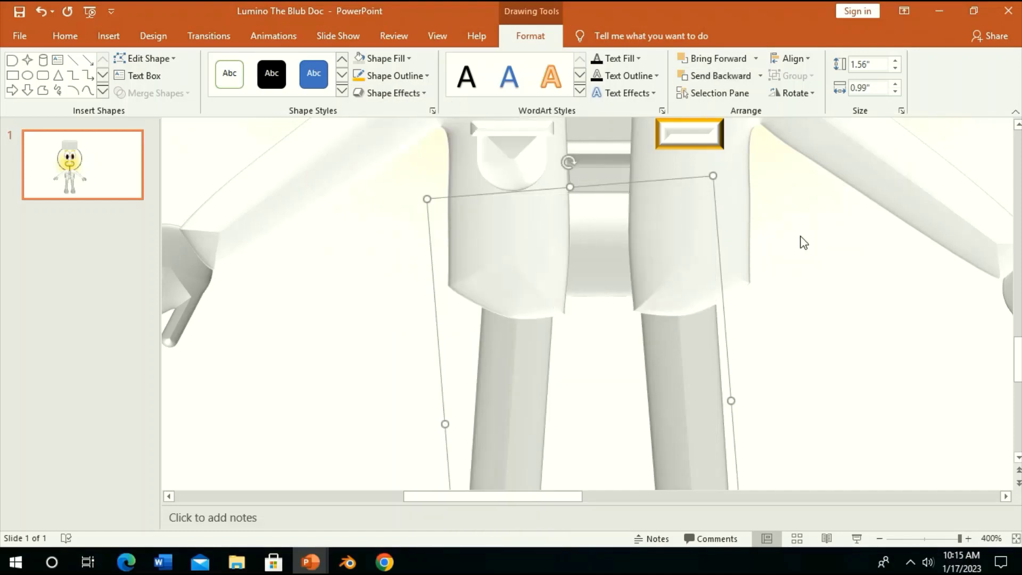
pyautogui.scroll(-5, 799, 237)
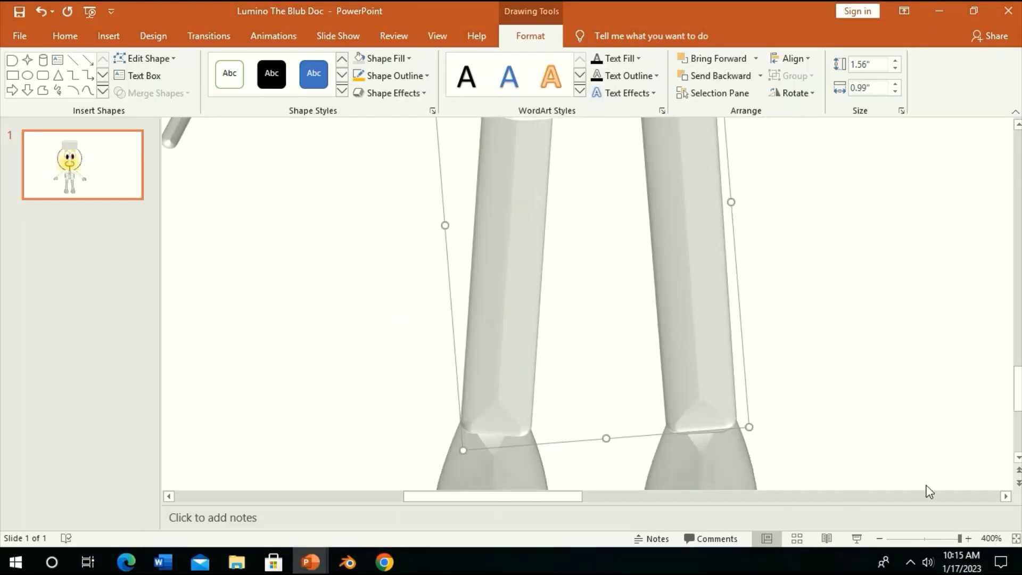
pyautogui.scroll(4, 855, 405)
pyautogui.scroll(2, 855, 406)
pyautogui.scroll(3, 856, 405)
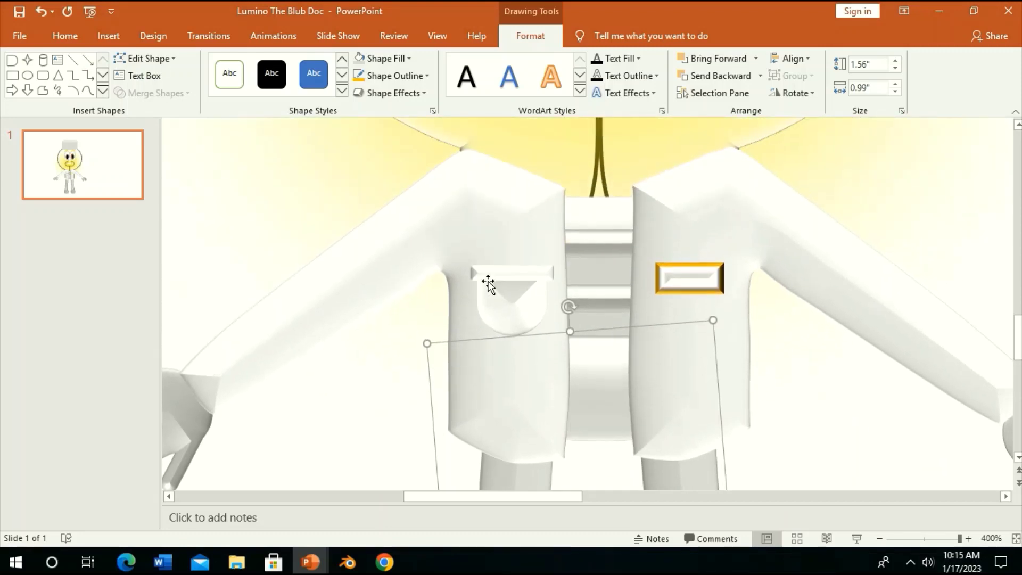
pyautogui.click(63, 36)
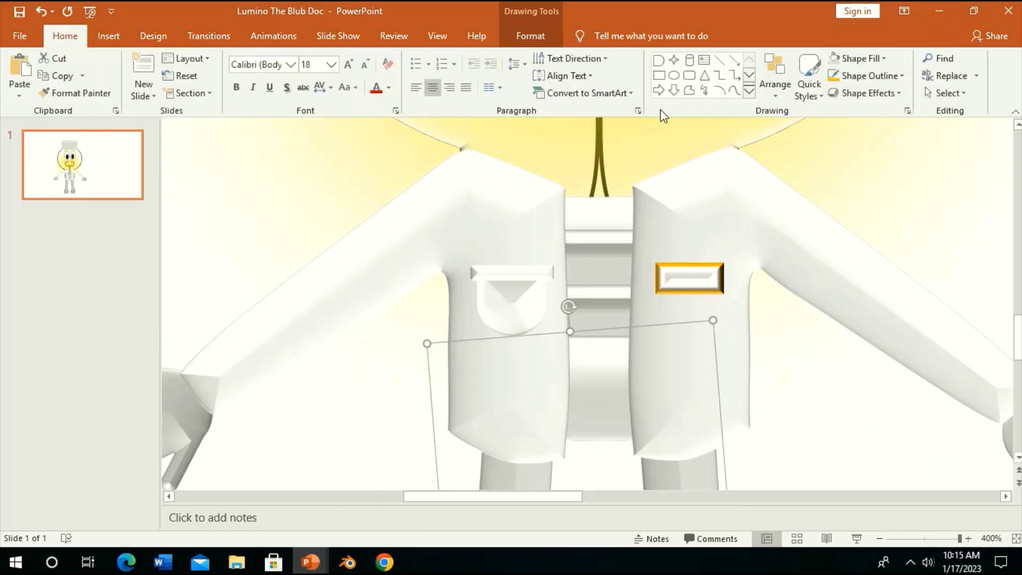
# - Subtract a rectangle from the pants to trim the top showing through the coat
pyautogui.click(659, 75)
pyautogui.moveTo(818, 266); pyautogui.dragTo(394, 376)
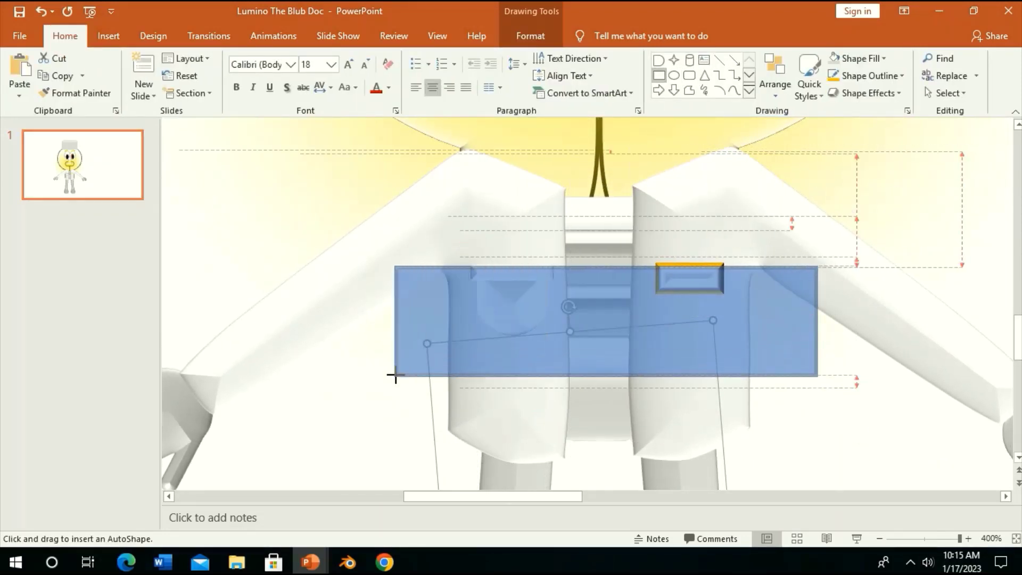
pyautogui.click(559, 420)
pyautogui.keyDown('shift'); pyautogui.click(611, 335); pyautogui.keyUp('shift')
pyautogui.click(530, 36)
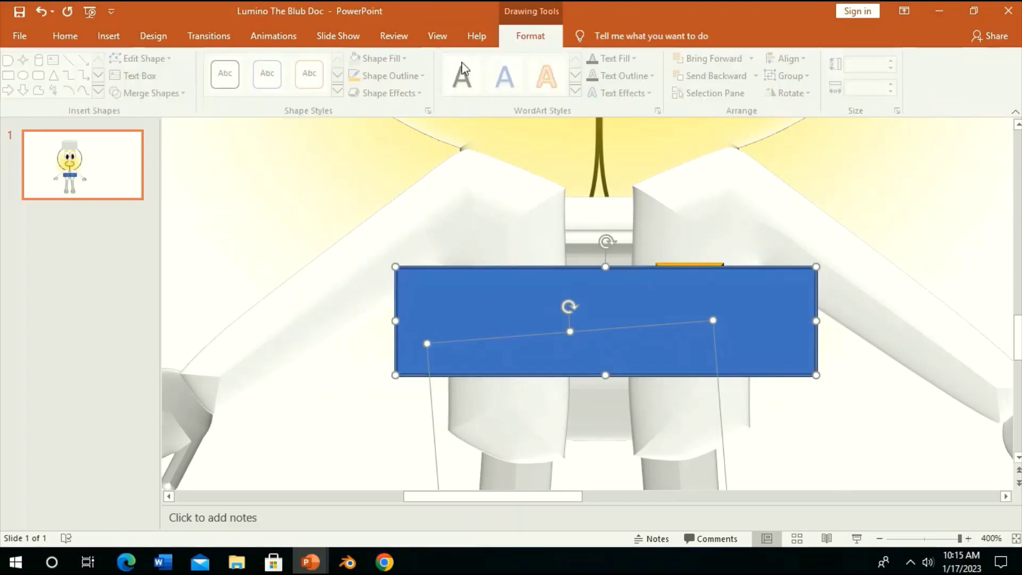
pyautogui.click(160, 94)
pyautogui.click(165, 181)
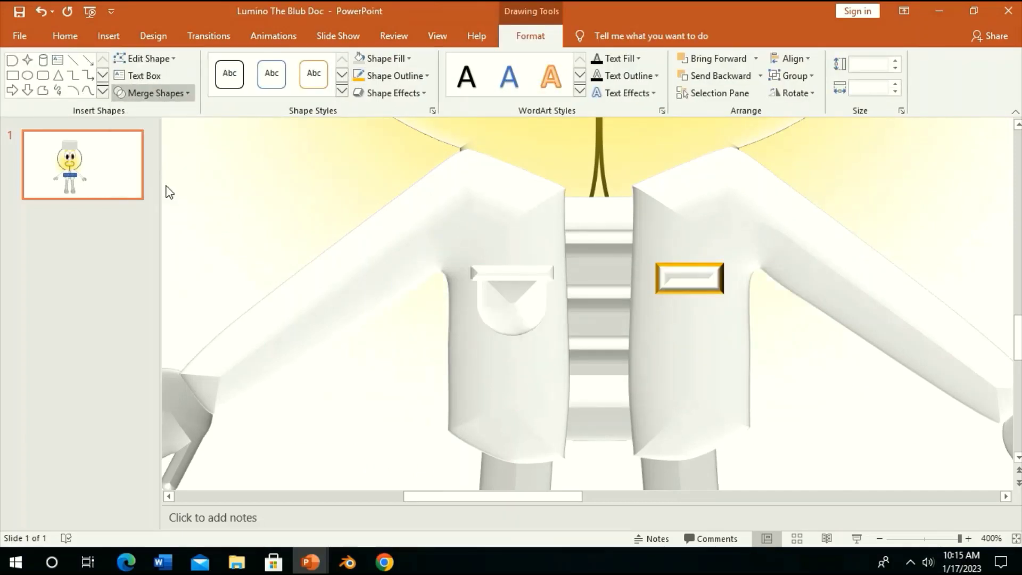
pyautogui.press('Escape')
# - Move the whole doctor character to the right as one figure and save the presentation
pyautogui.scroll(-1, 588, 327)
pyautogui.scroll(-2, 588, 326)
pyautogui.scroll(-2, 589, 326)
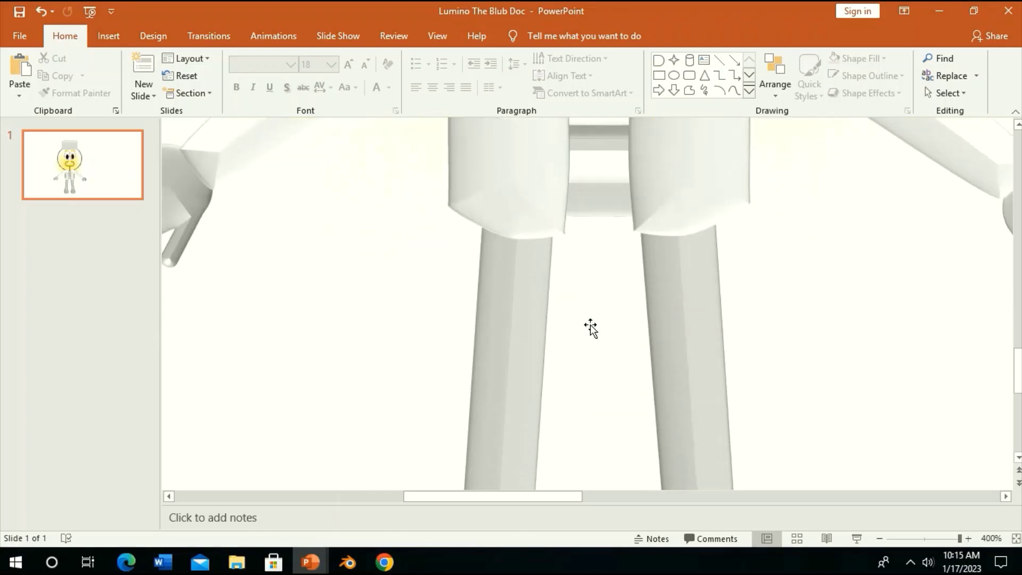
pyautogui.scroll(-1, 596, 333)
pyautogui.moveTo(909, 542); pyautogui.dragTo(913, 537)
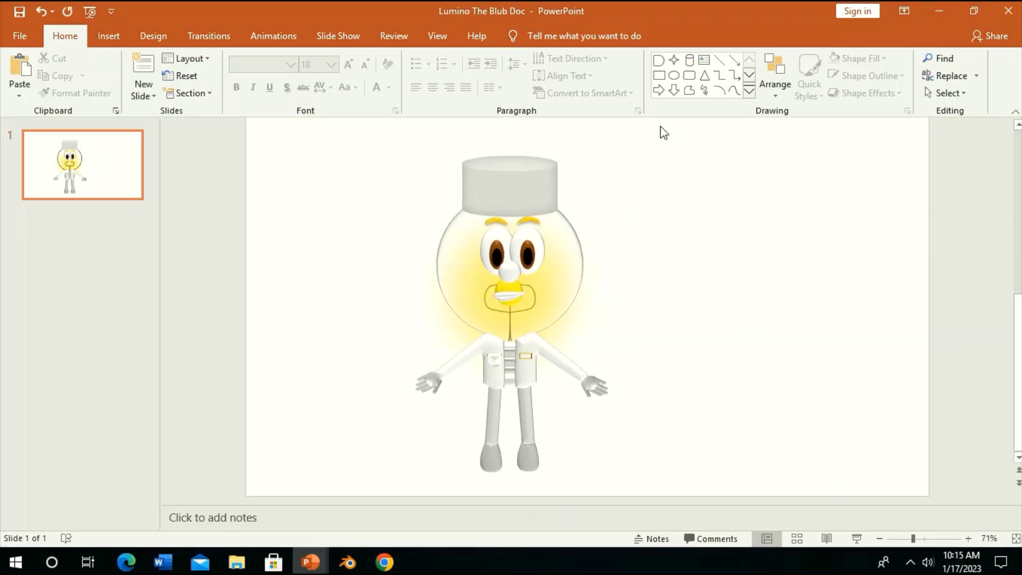
pyautogui.moveTo(664, 132); pyautogui.dragTo(358, 497)
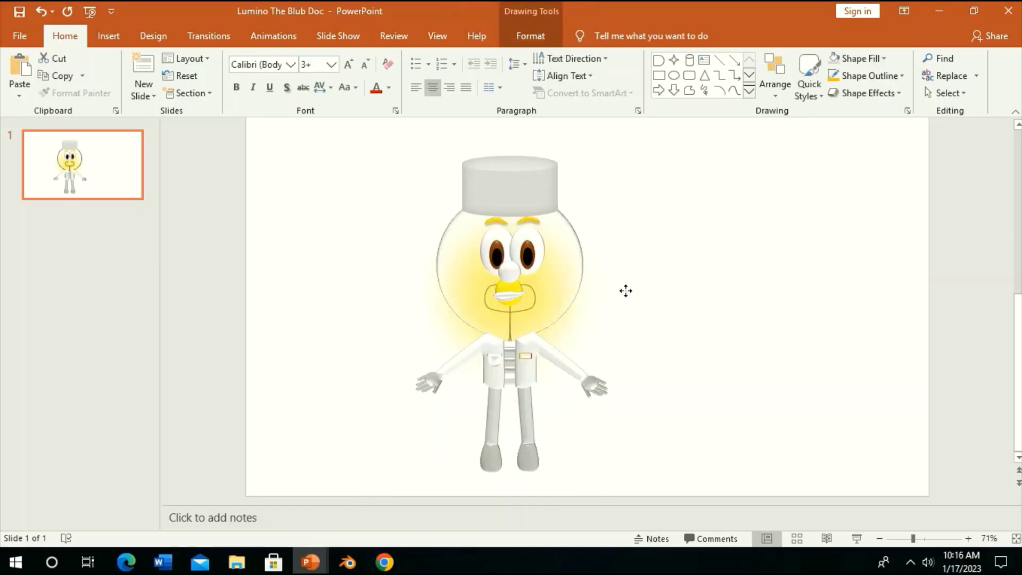
pyautogui.moveTo(626, 290); pyautogui.dragTo(643, 288)
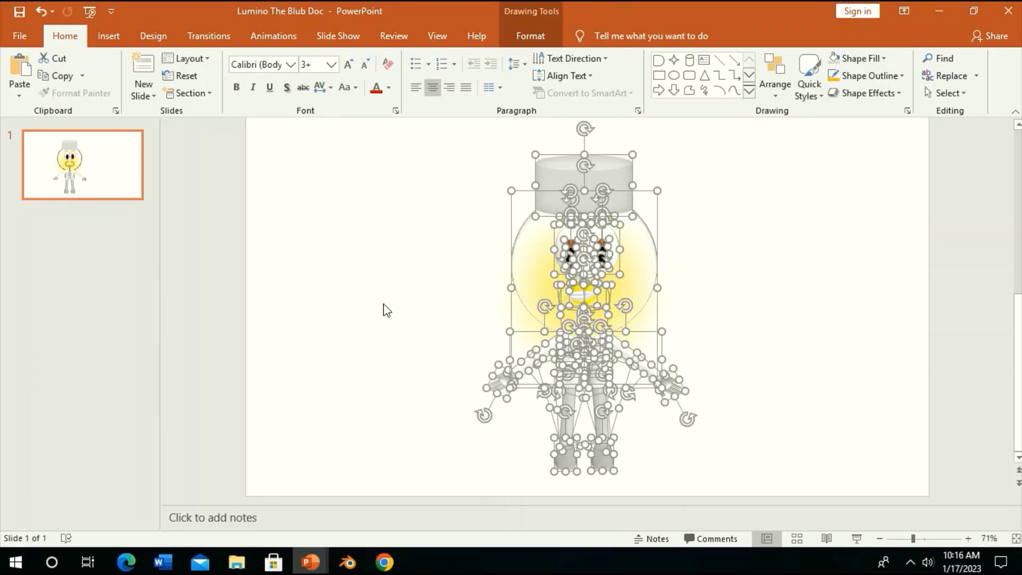
pyautogui.click(19, 11)
pyautogui.click(417, 247)
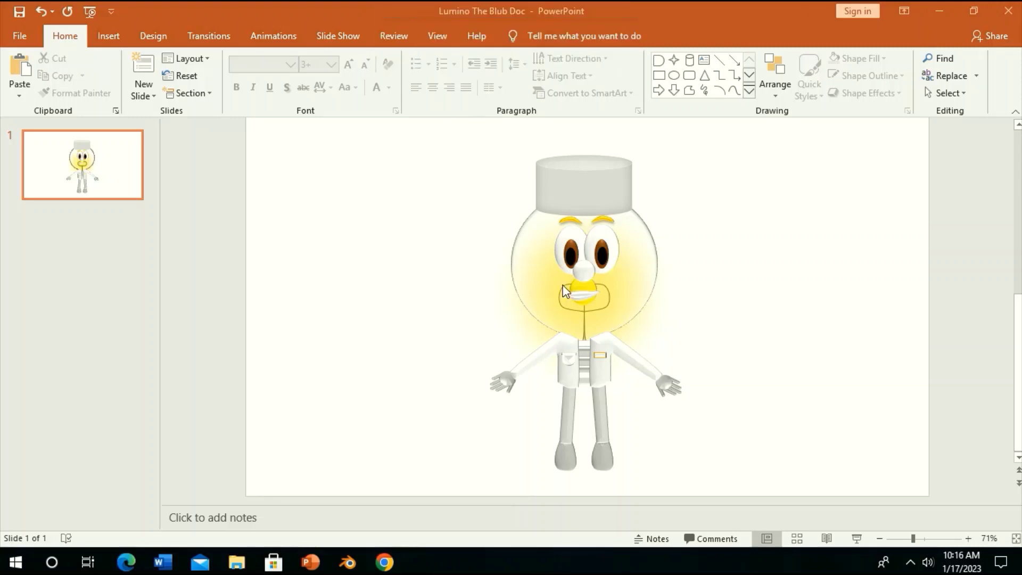
# - Draw a blue block arc across the chest and stretch it taller
pyautogui.moveTo(933, 540); pyautogui.dragTo(950, 539)
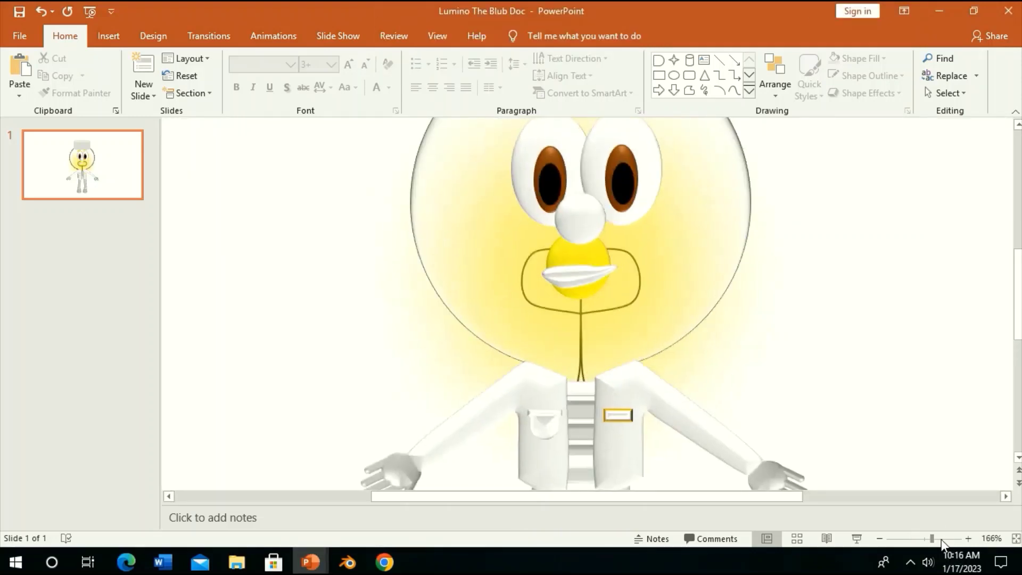
pyautogui.scroll(-2, 750, 354)
pyautogui.click(751, 92)
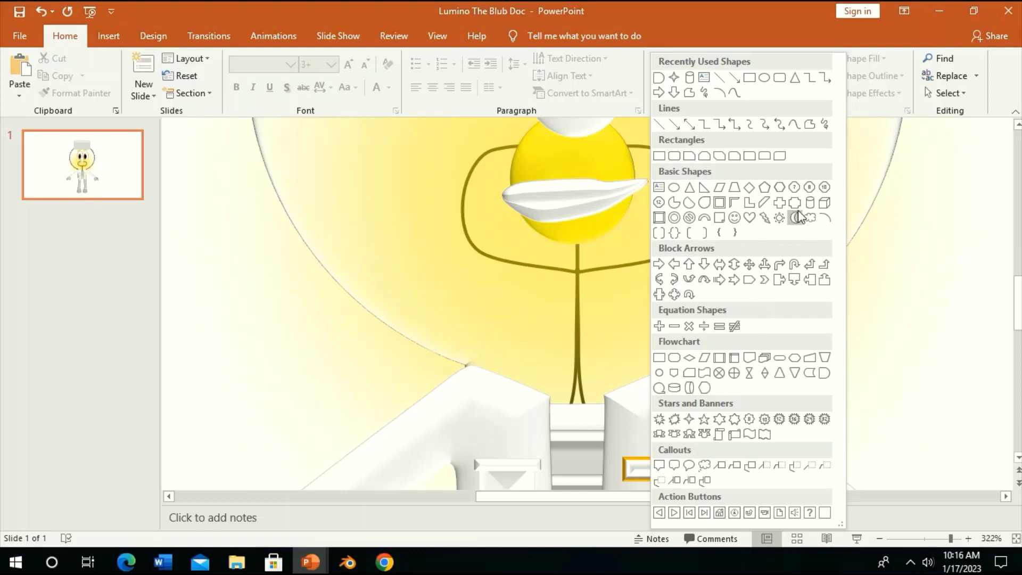
pyautogui.click(704, 219)
pyautogui.moveTo(440, 258); pyautogui.dragTo(846, 384)
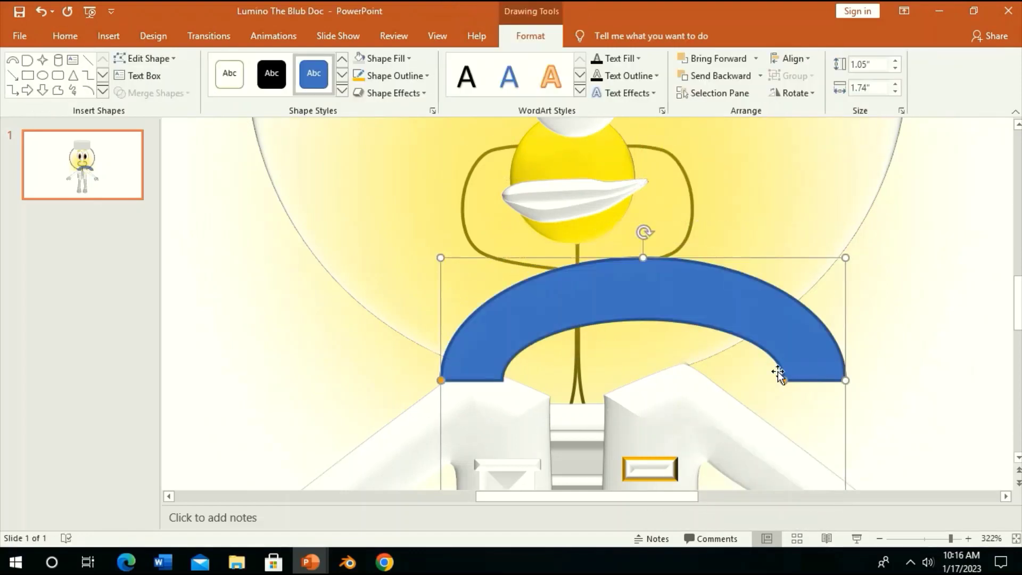
pyautogui.moveTo(644, 257); pyautogui.dragTo(644, 145)
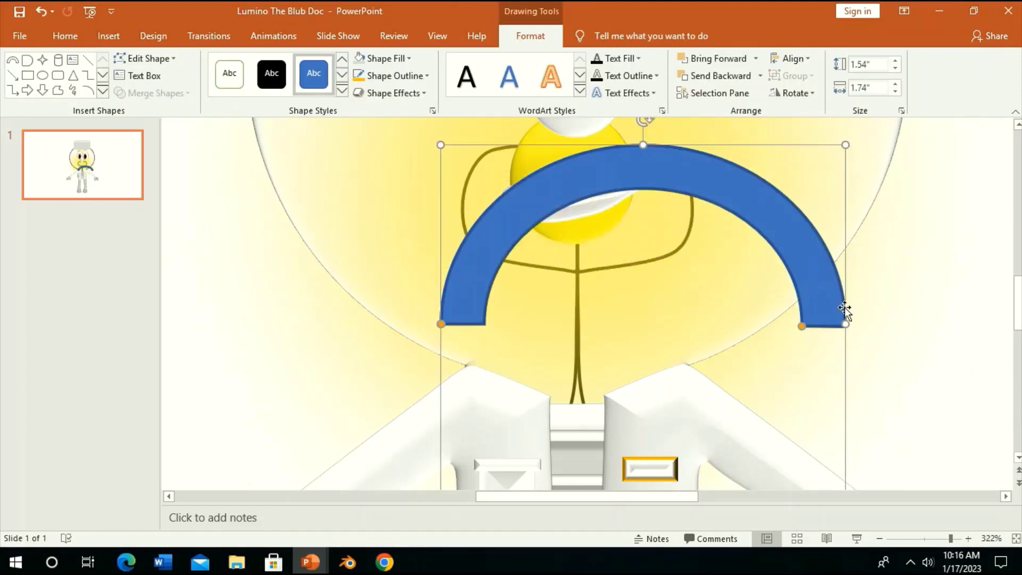
# - Flip the arc into a slim U and place it around the neck on the chest
pyautogui.moveTo(950, 538); pyautogui.dragTo(922, 539)
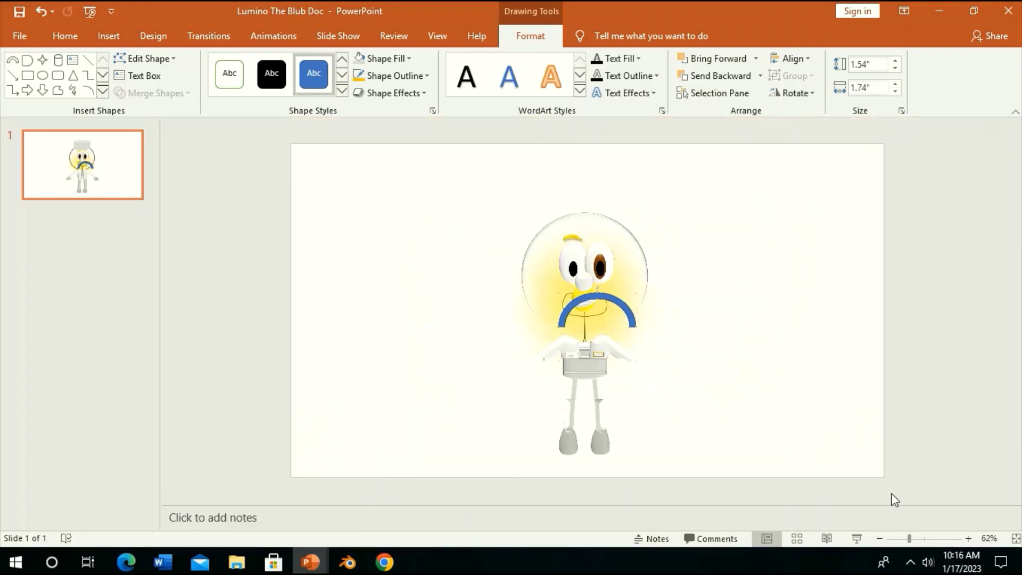
pyautogui.moveTo(587, 229); pyautogui.dragTo(604, 454)
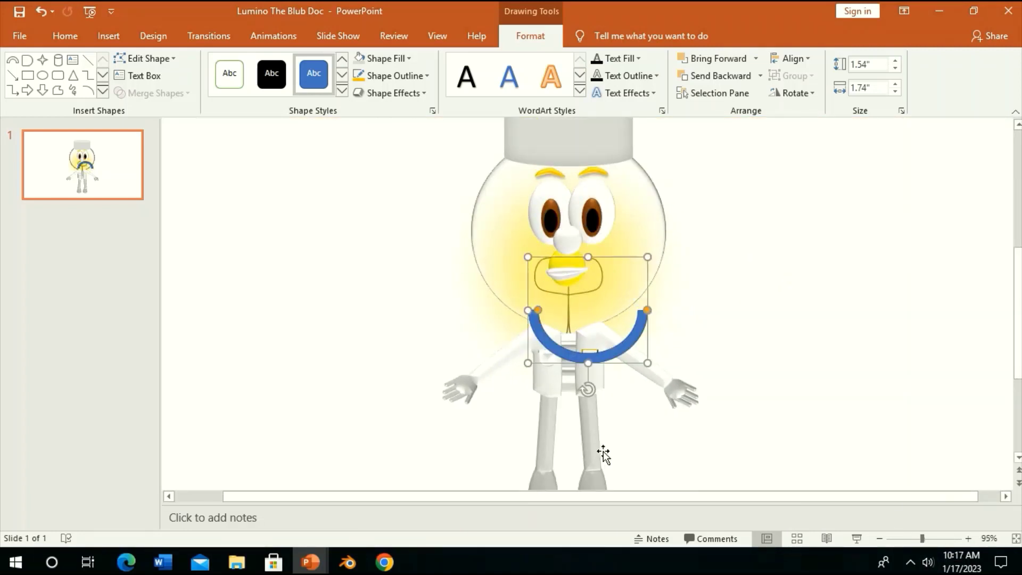
pyautogui.moveTo(527, 310); pyautogui.dragTo(590, 310)
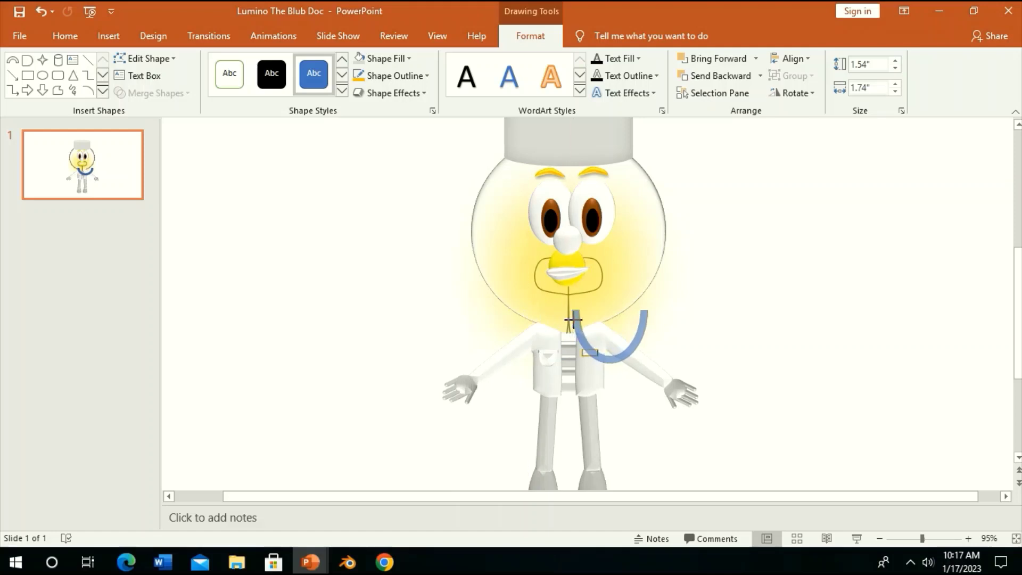
pyautogui.moveTo(627, 358); pyautogui.dragTo(579, 368)
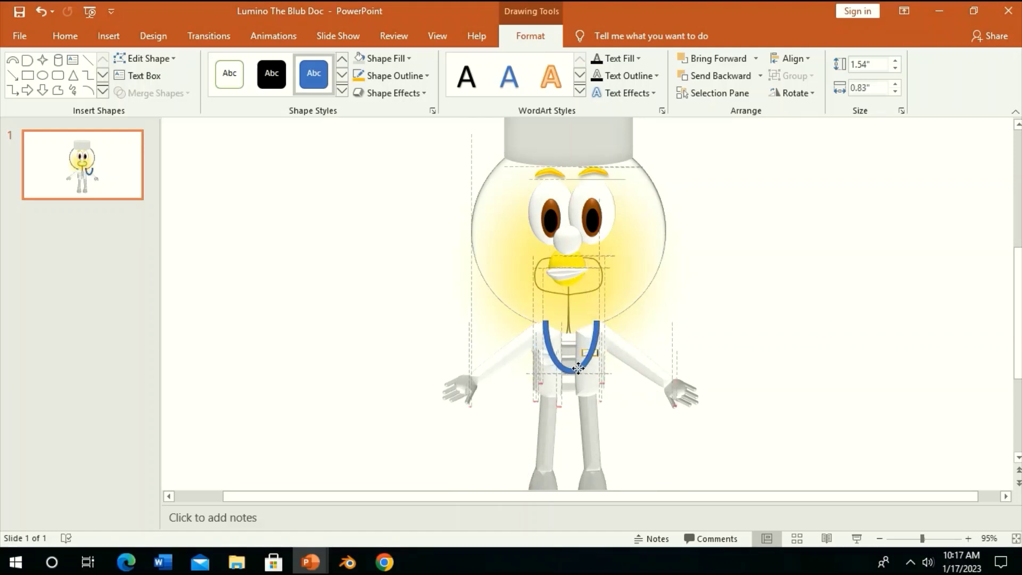
pyautogui.click(945, 539)
pyautogui.moveTo(605, 335); pyautogui.dragTo(624, 354)
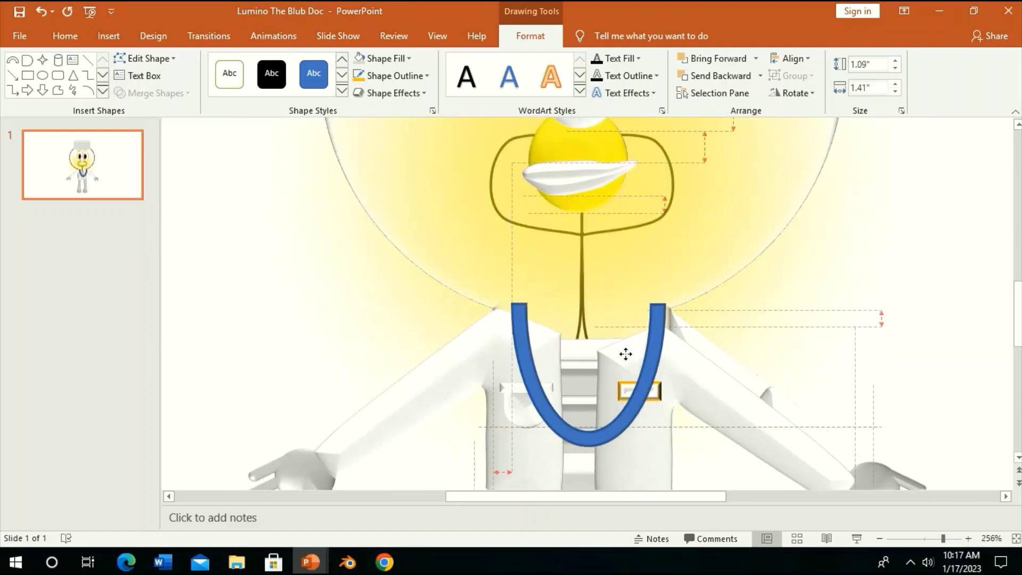
pyautogui.click(45, 20)
pyautogui.moveTo(625, 418); pyautogui.dragTo(620, 426)
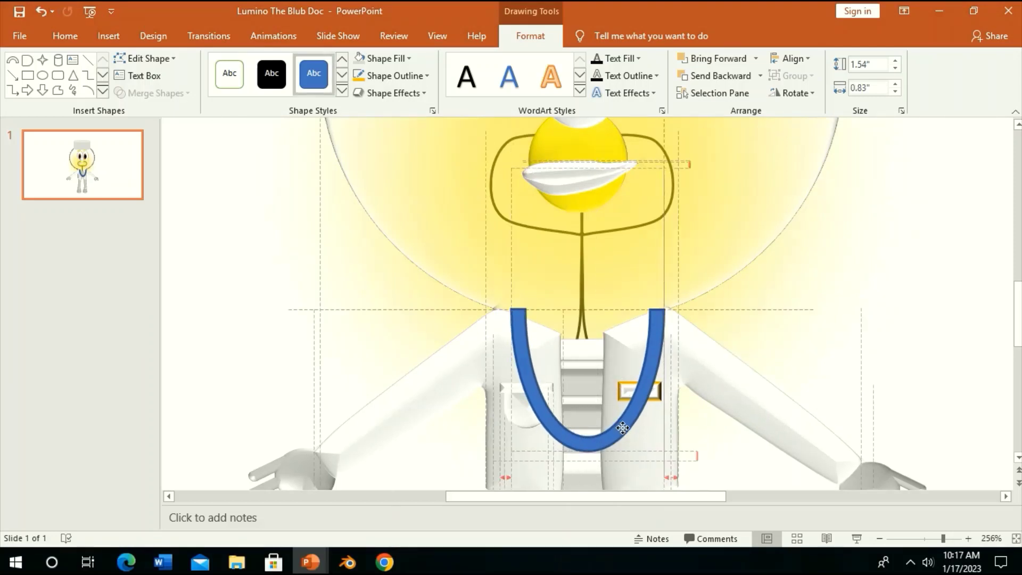
pyautogui.moveTo(621, 426); pyautogui.dragTo(625, 427)
# - Edit the U's points to thin its arms and smooth its curves
pyautogui.click(144, 58)
pyautogui.click(155, 94)
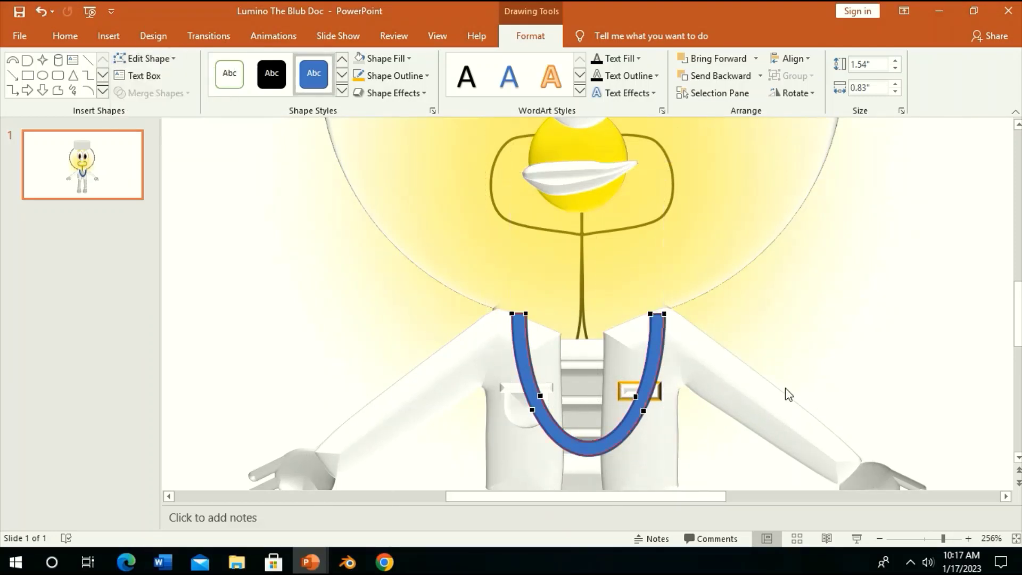
pyautogui.moveTo(524, 315); pyautogui.dragTo(526, 320)
pyautogui.moveTo(558, 400); pyautogui.dragTo(559, 430)
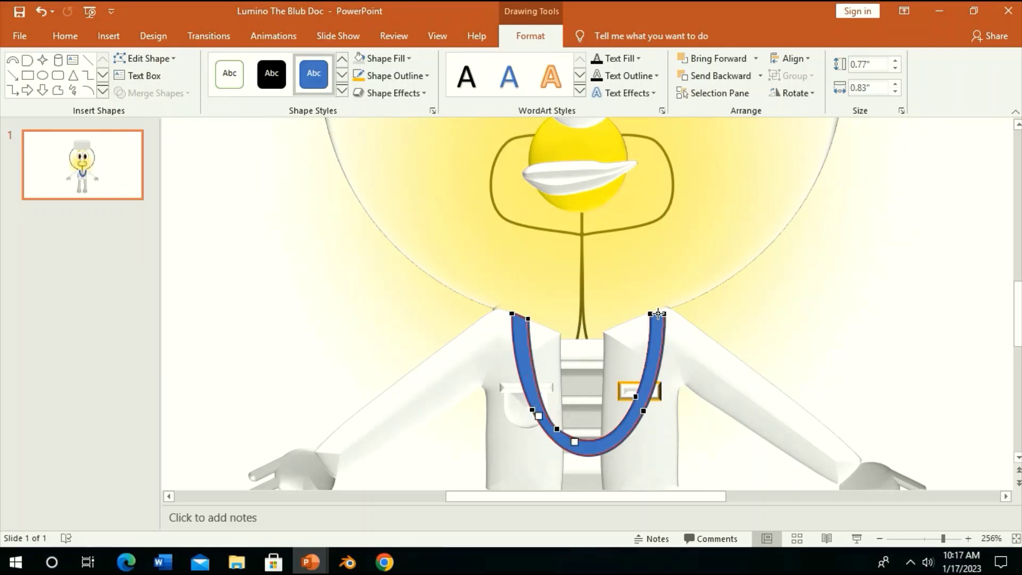
pyautogui.moveTo(661, 311); pyautogui.dragTo(659, 308)
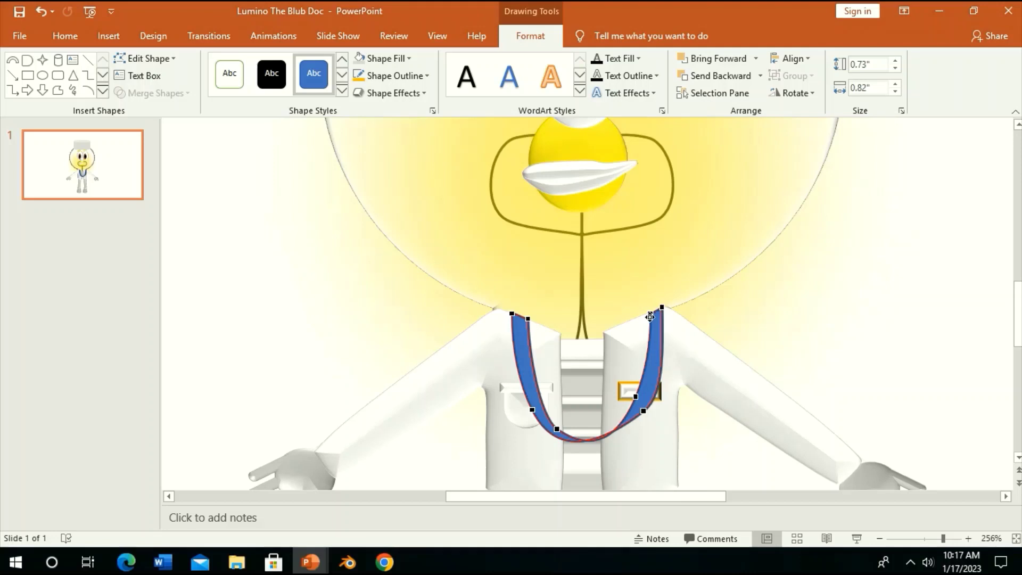
pyautogui.moveTo(646, 412); pyautogui.dragTo(614, 448)
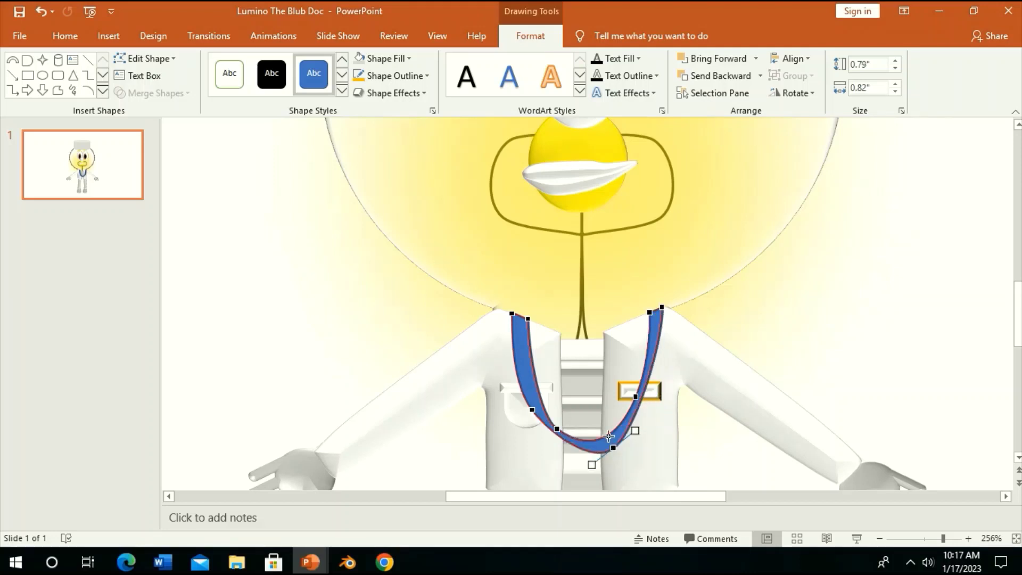
pyautogui.moveTo(533, 409)
pyautogui.mouseDown()
pyautogui.moveTo(559, 447)
pyautogui.moveTo(626, 433)
pyautogui.mouseUp()
pyautogui.moveTo(542, 425); pyautogui.dragTo(551, 429)
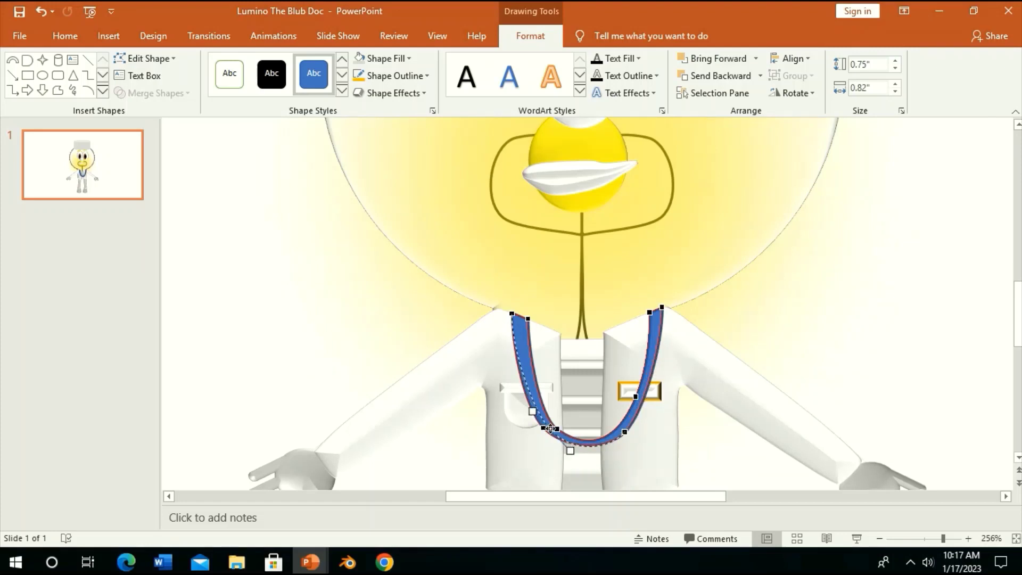
pyautogui.press('Escape')
pyautogui.press('Escape')
# - Shorten the blue stethoscope loop from its bottom so it hangs higher and narrower
pyautogui.scroll(-3, 641, 312)
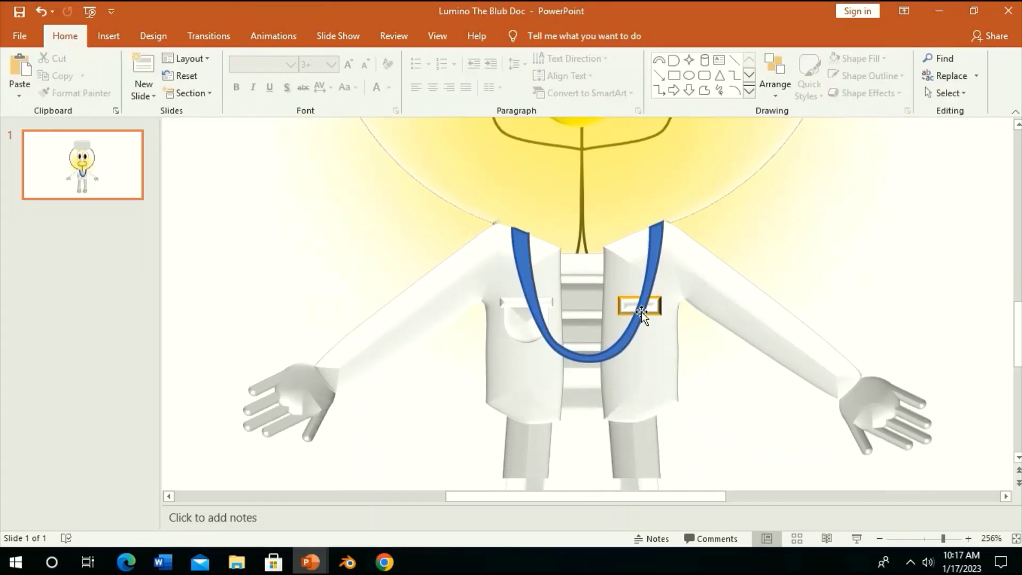
pyautogui.click(581, 345)
pyautogui.click(581, 346)
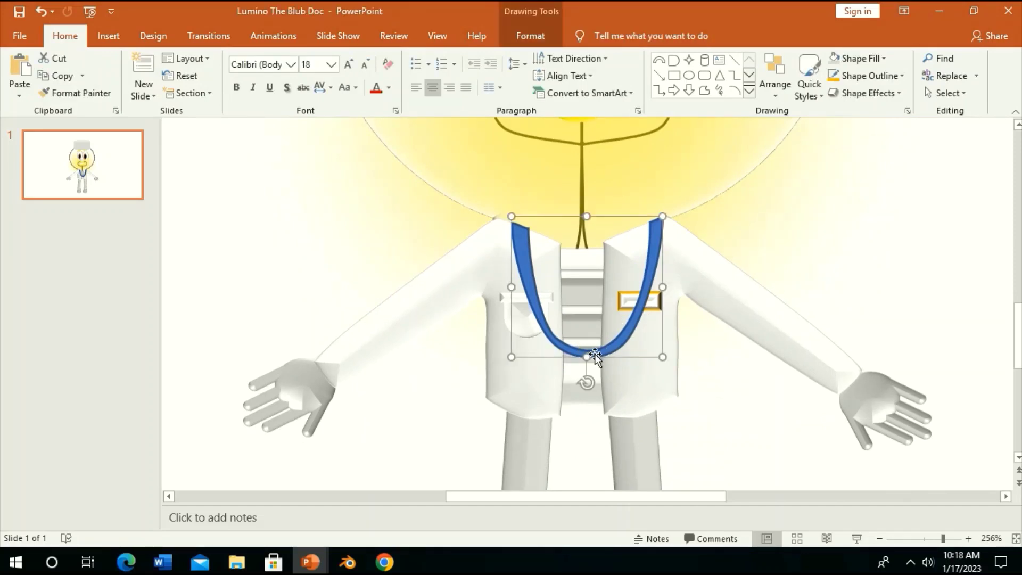
pyautogui.moveTo(582, 355); pyautogui.dragTo(586, 299)
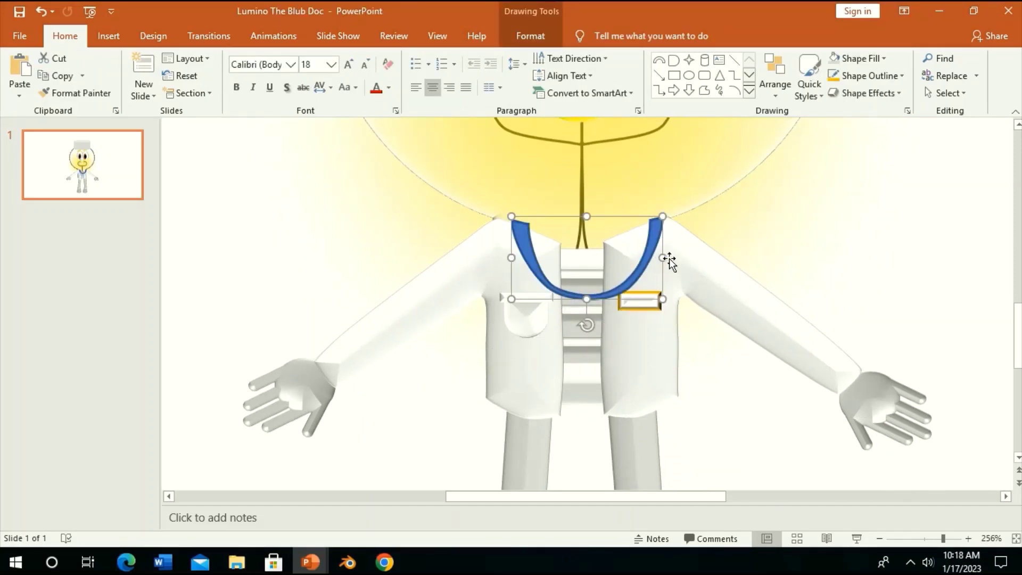
pyautogui.moveTo(670, 261); pyautogui.dragTo(675, 243)
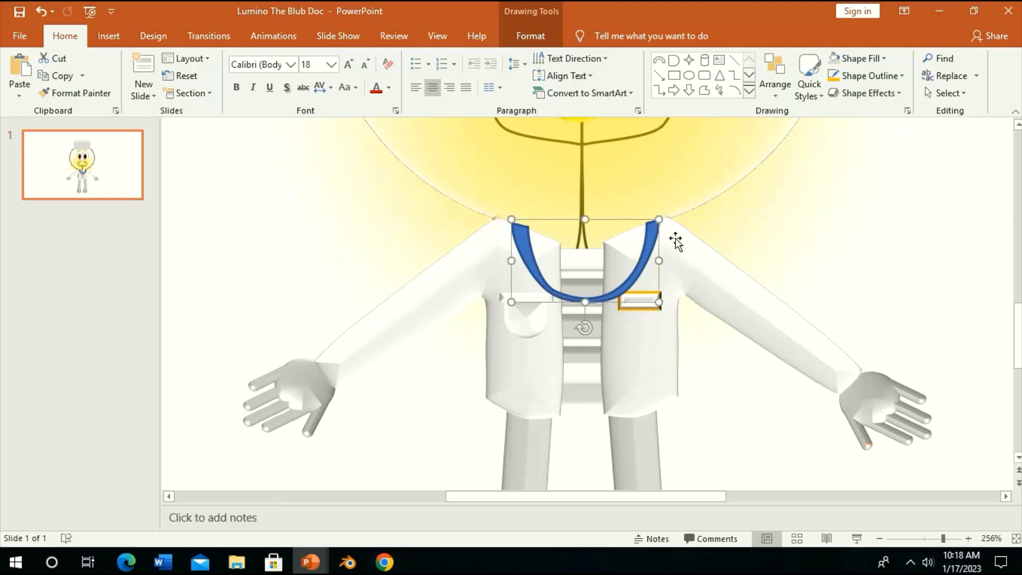
# - Draw a thin test arc below the loop, rotate it, then delete it
pyautogui.click(674, 79)
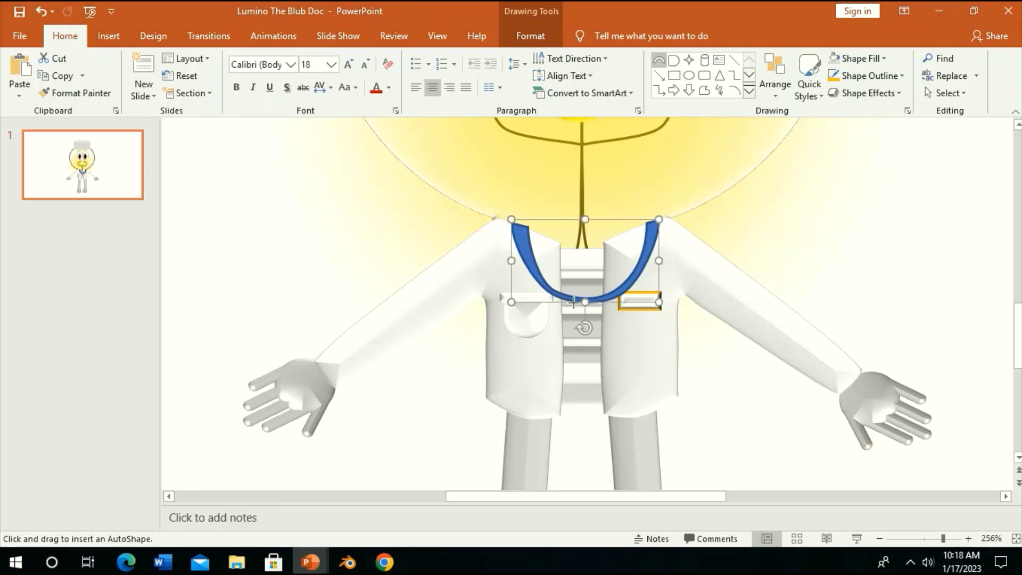
pyautogui.moveTo(582, 301); pyautogui.dragTo(654, 367)
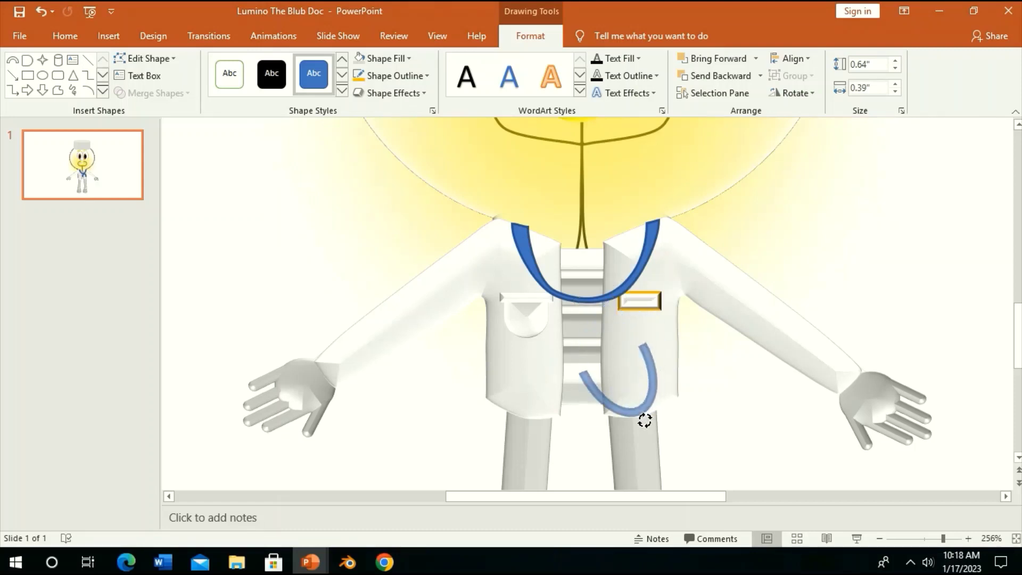
pyautogui.moveTo(616, 273); pyautogui.dragTo(660, 379)
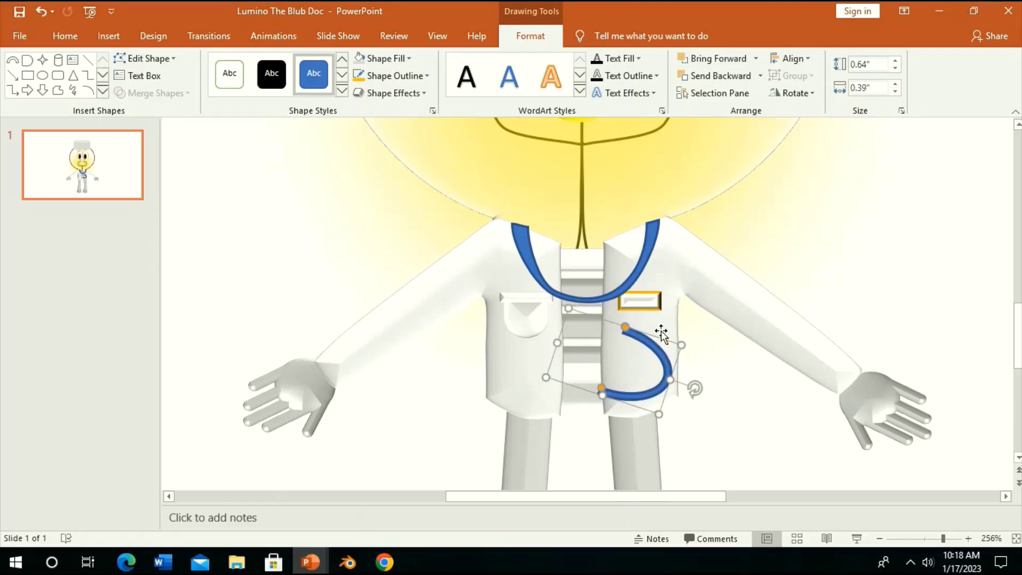
pyautogui.press('Delete')
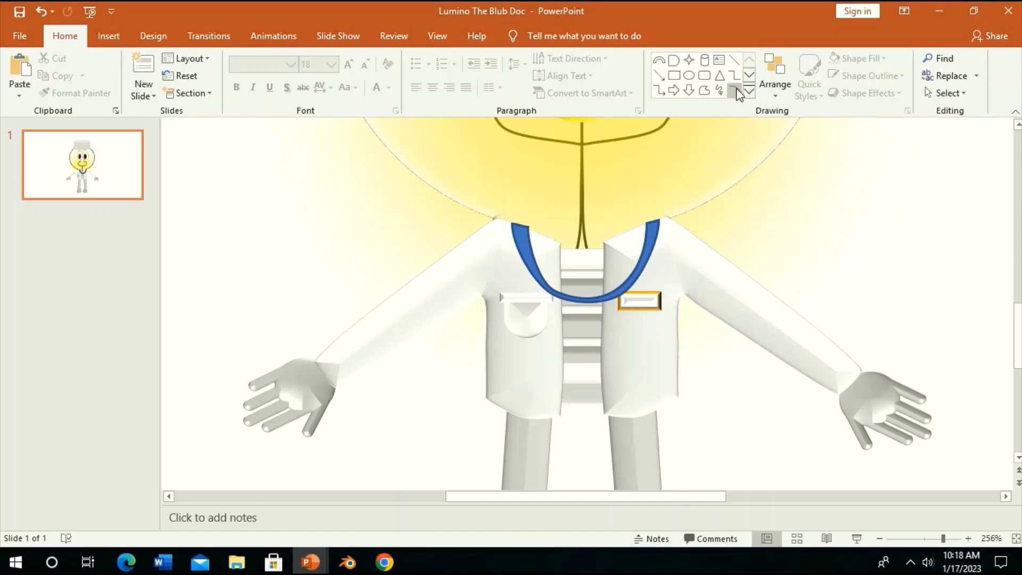
# - Draw a freeform tube hanging from the loop down the coat's centre
pyautogui.click(745, 95)
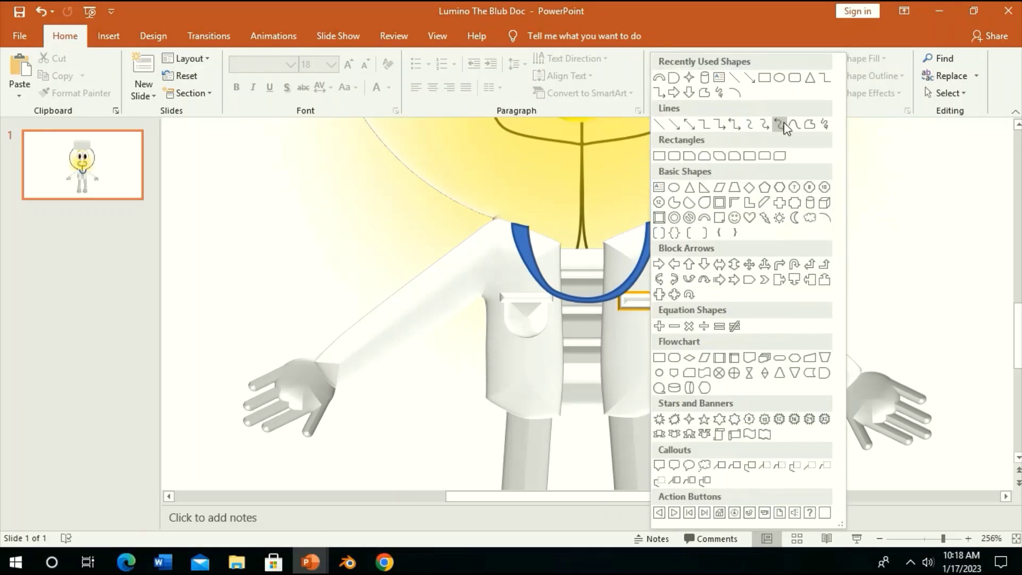
pyautogui.click(784, 124)
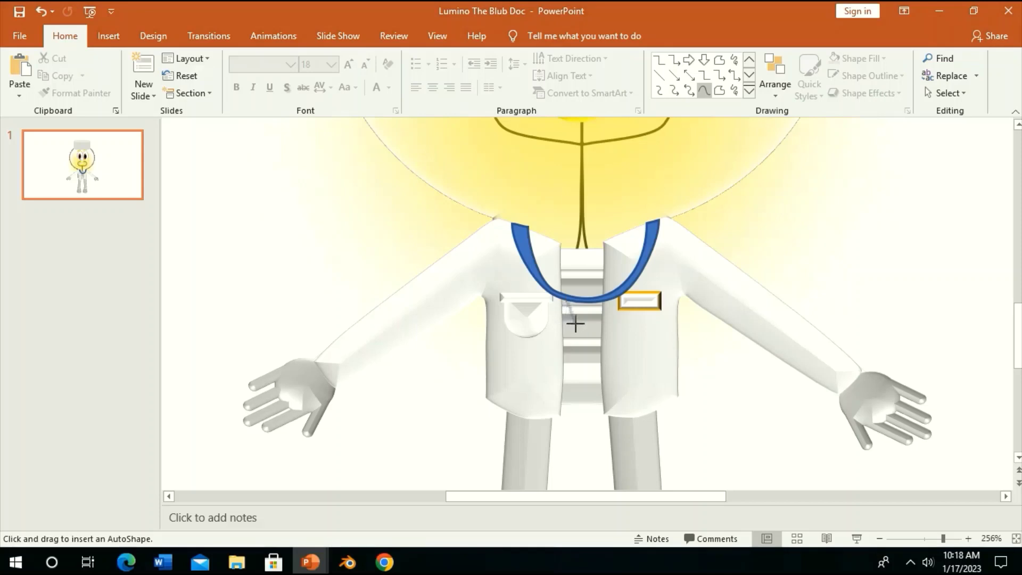
pyautogui.click(582, 349)
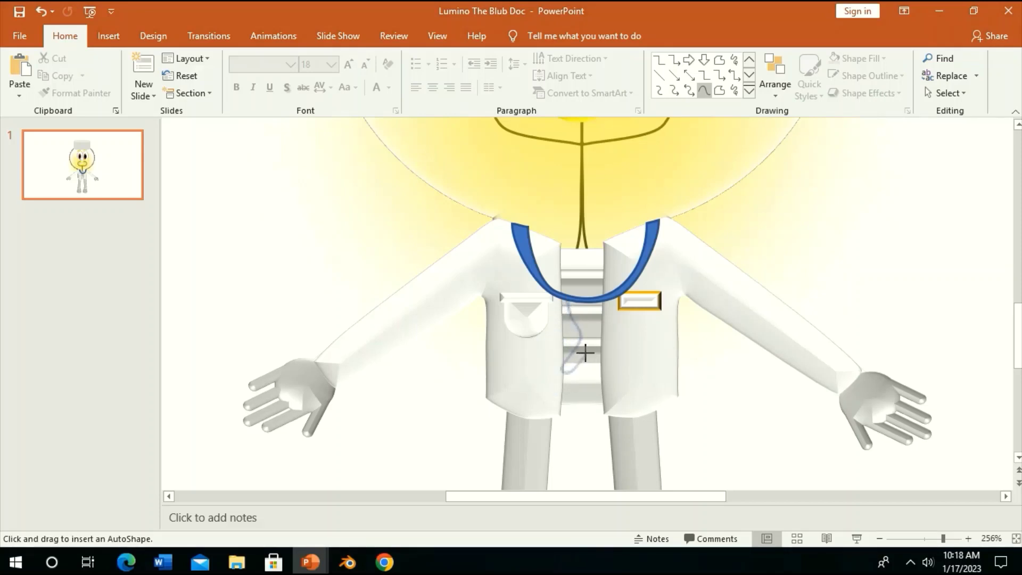
pyautogui.click(578, 298)
pyautogui.moveTo(581, 373); pyautogui.dragTo(579, 390)
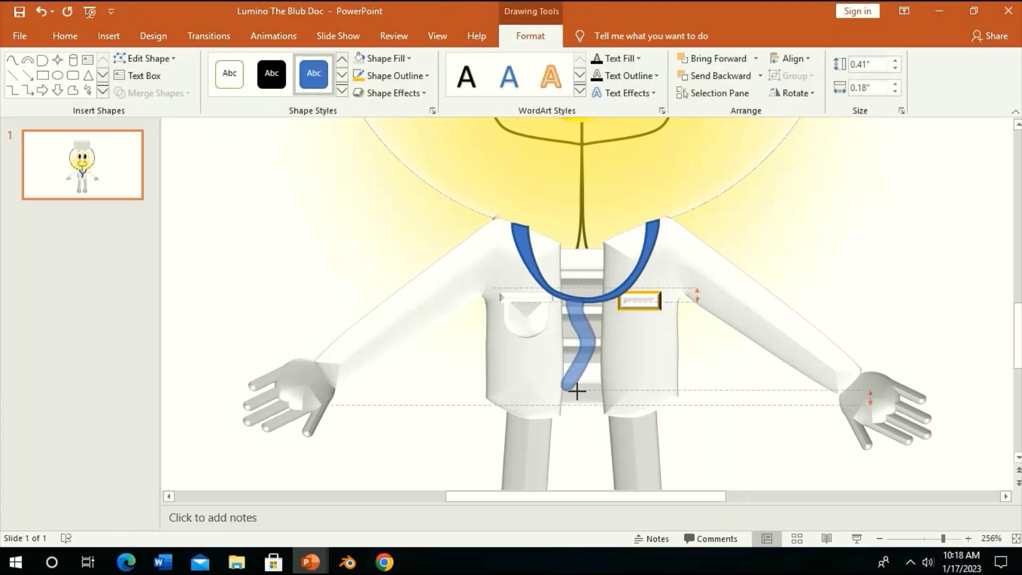
pyautogui.moveTo(591, 346); pyautogui.dragTo(590, 332)
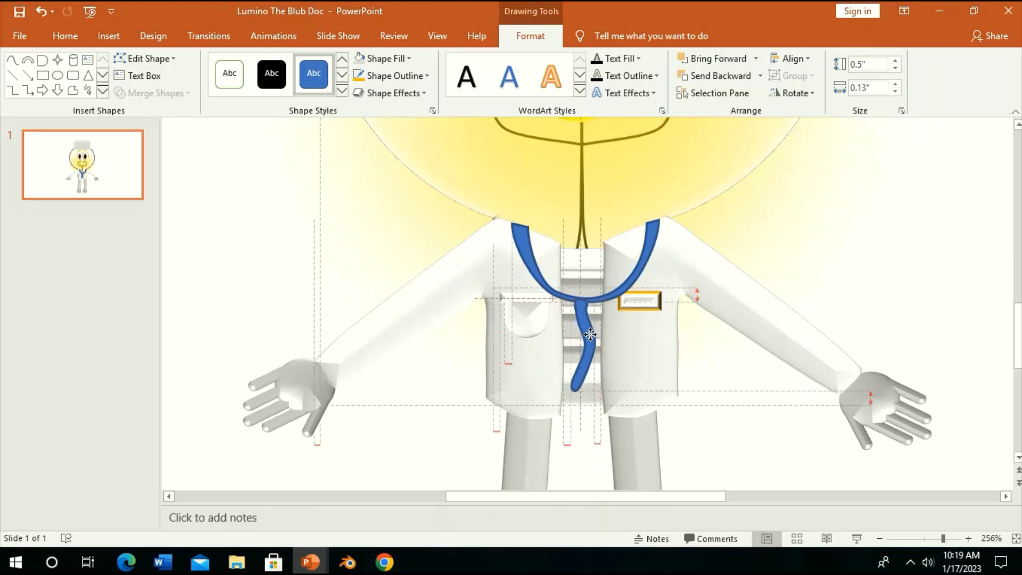
pyautogui.moveTo(591, 332); pyautogui.dragTo(590, 333)
# - Add a small oval chest piece at the tube's end and select all stethoscope pieces
pyautogui.click(298, 256)
pyautogui.click(703, 75)
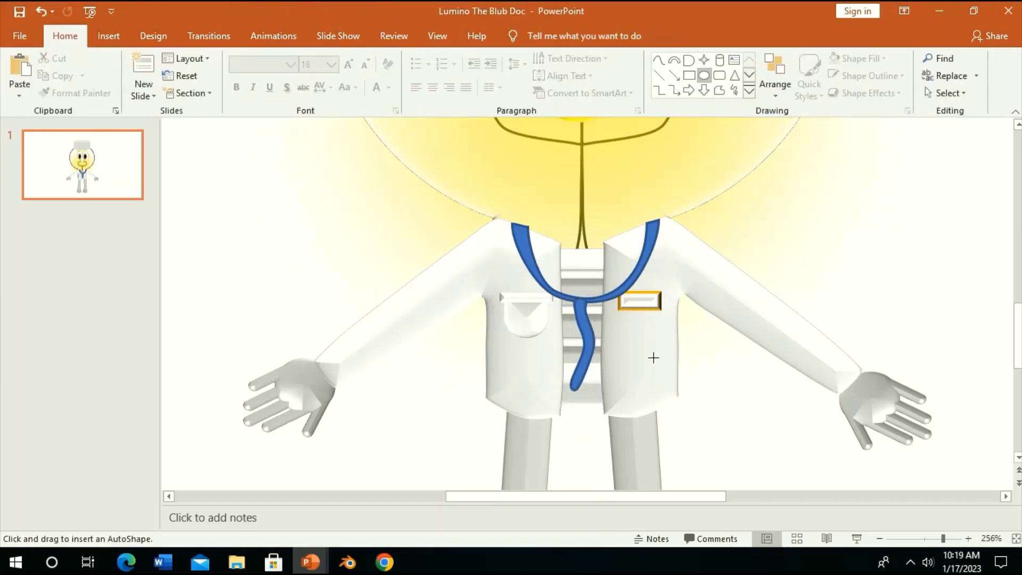
pyautogui.moveTo(567, 380)
pyautogui.mouseDown()
pyautogui.moveTo(592, 401)
pyautogui.moveTo(566, 397)
pyautogui.moveTo(590, 377)
pyautogui.mouseUp()
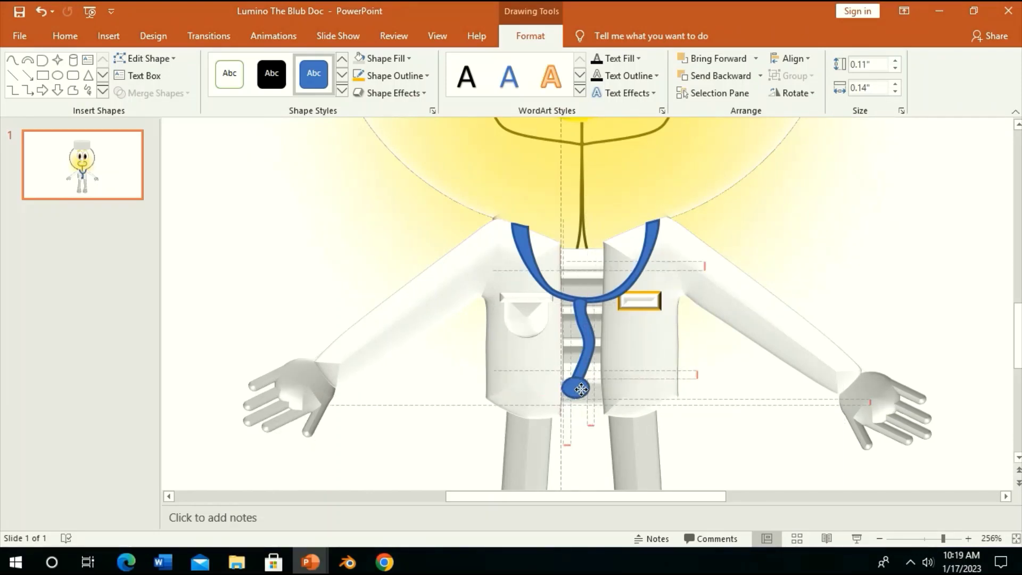
pyautogui.keyDown('shift'); pyautogui.click(587, 342); pyautogui.keyUp('shift')
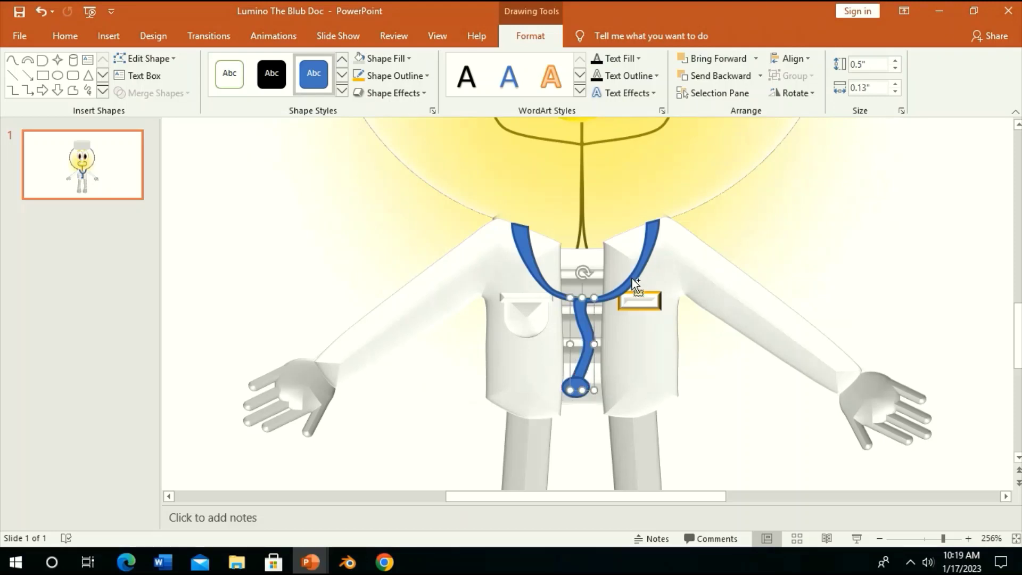
pyautogui.keyDown('shift'); pyautogui.click(631, 279); pyautogui.keyUp('shift')
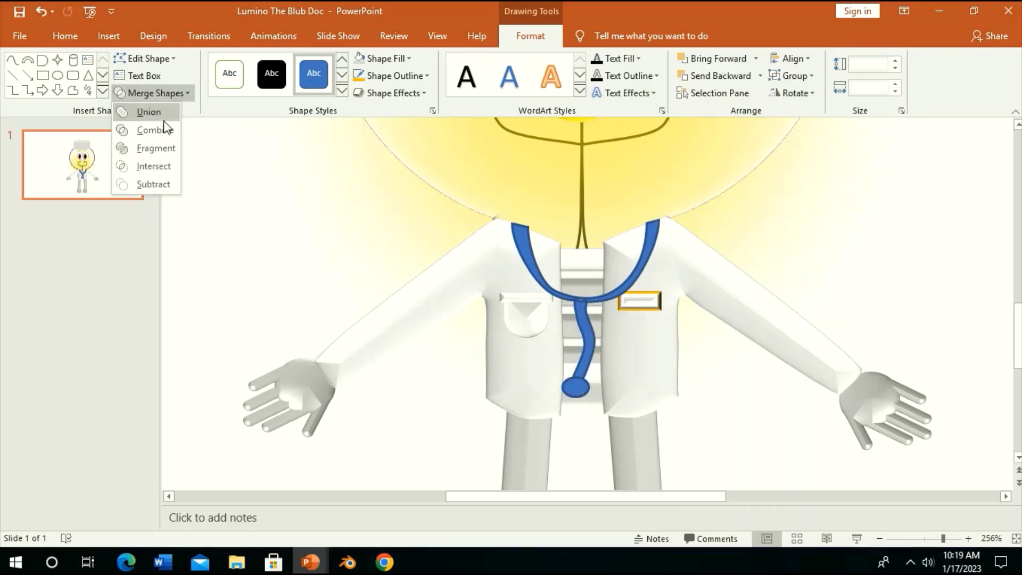
# - Union the stethoscope pieces and apply a 3D preset to the tubing
pyautogui.click(148, 112)
pyautogui.click(954, 540)
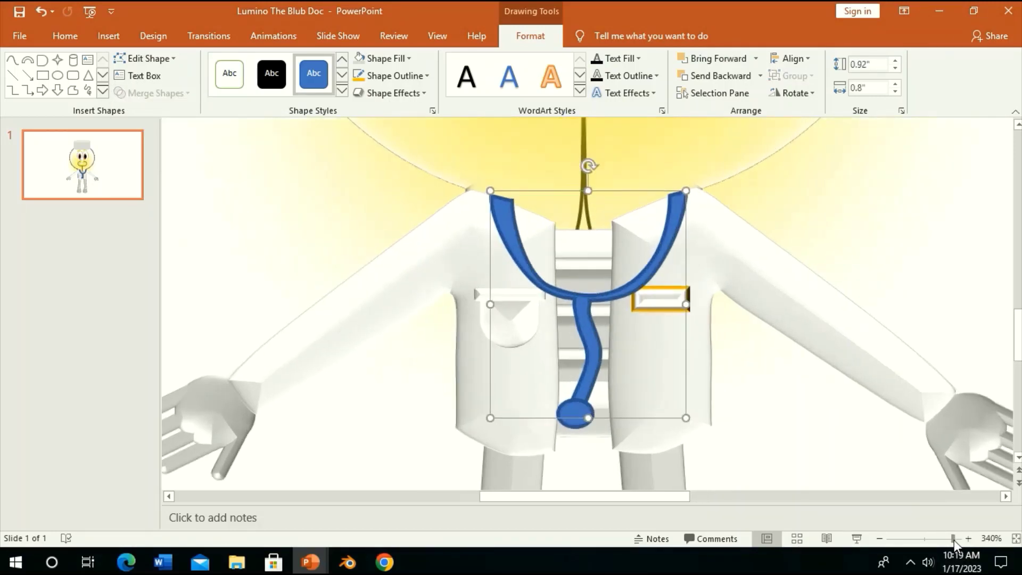
pyautogui.scroll(-2, 714, 277)
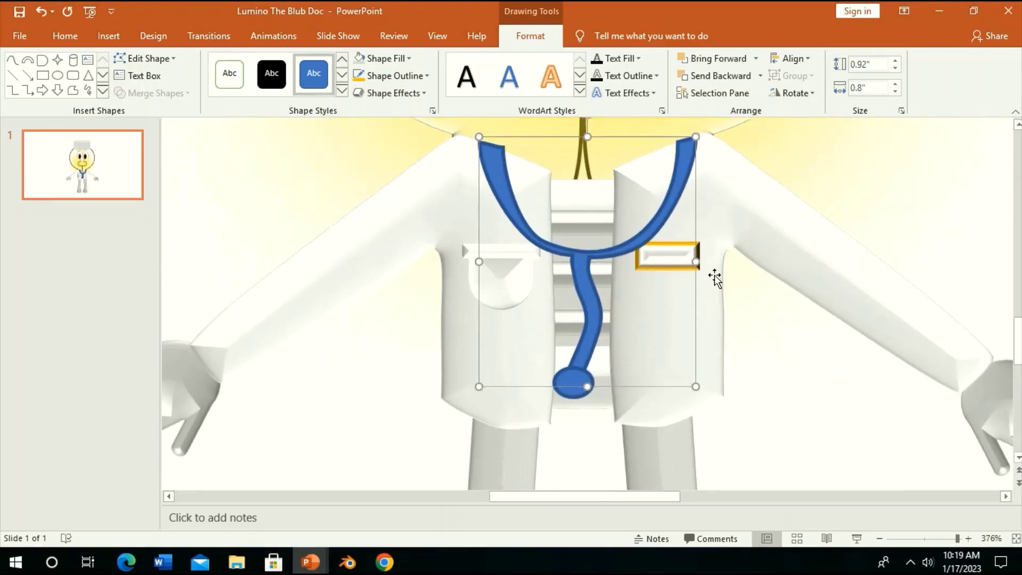
pyautogui.scroll(-1, 638, 303)
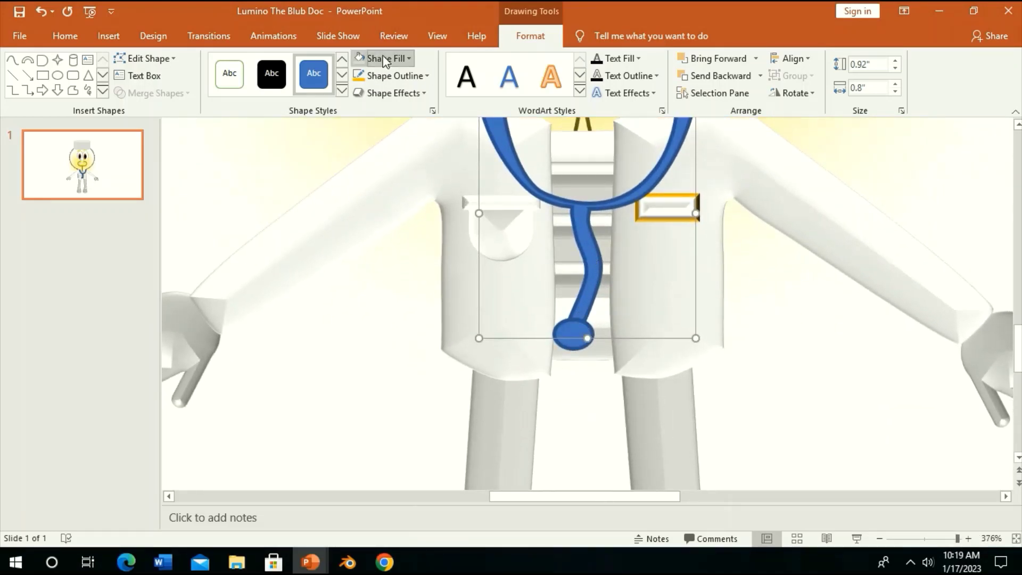
pyautogui.click(409, 58)
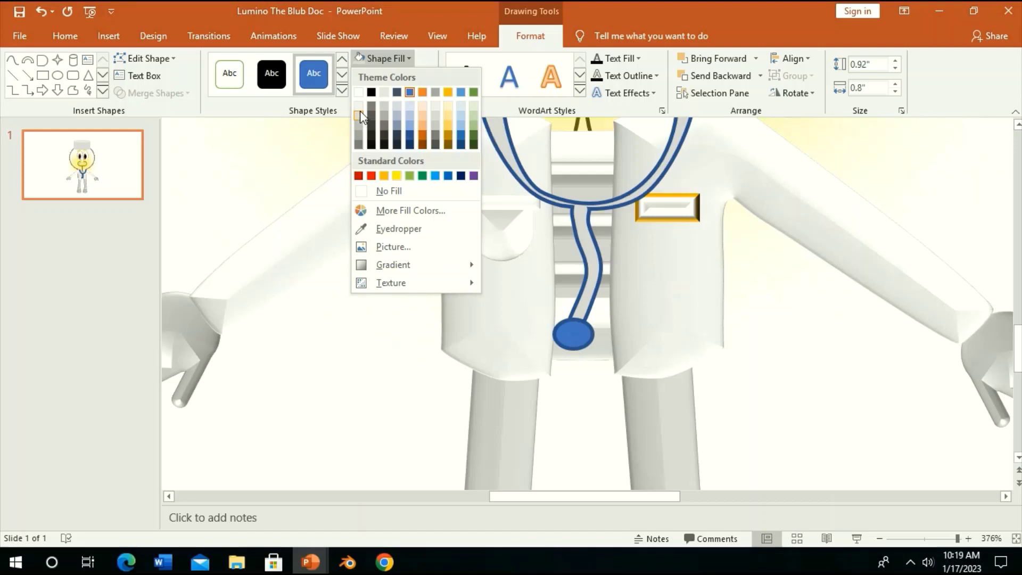
pyautogui.press('Escape')
pyautogui.click(392, 92)
pyautogui.click(515, 205)
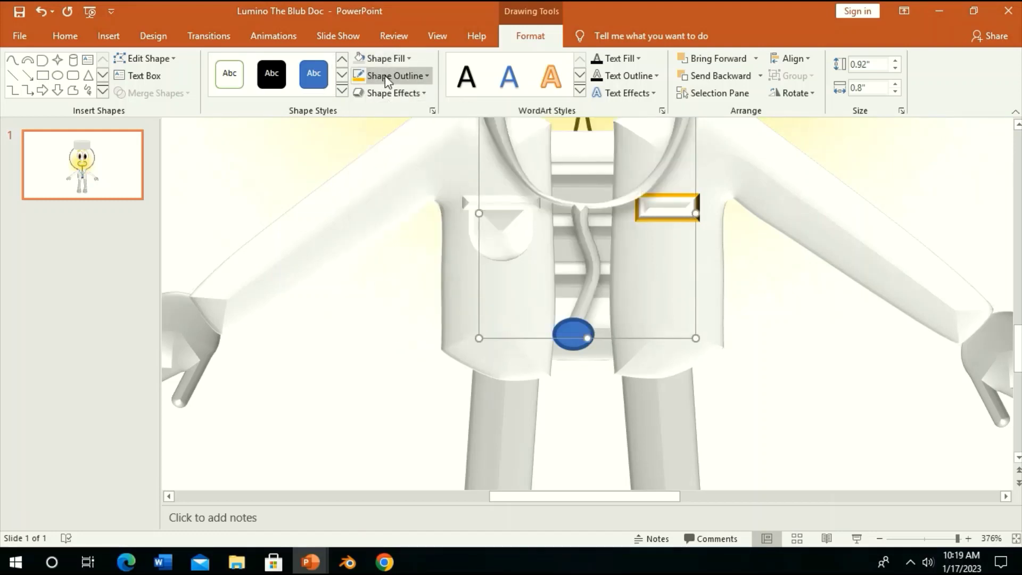
pyautogui.click(402, 94)
pyautogui.click(491, 157)
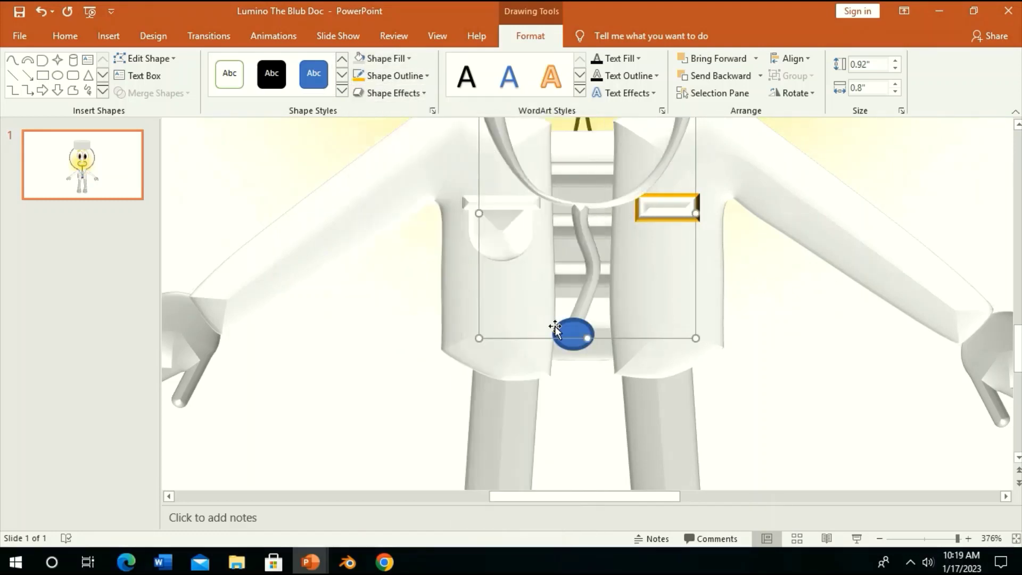
# - Give the round chest piece a grey fill, a bevel preset and no shadow
pyautogui.click(572, 334)
pyautogui.click(383, 58)
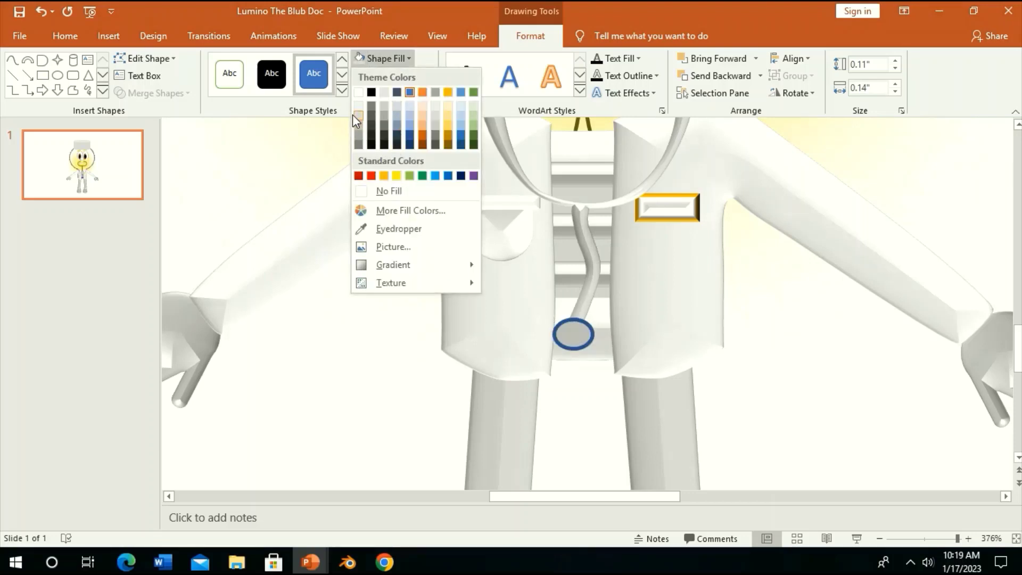
pyautogui.click(358, 141)
pyautogui.click(391, 93)
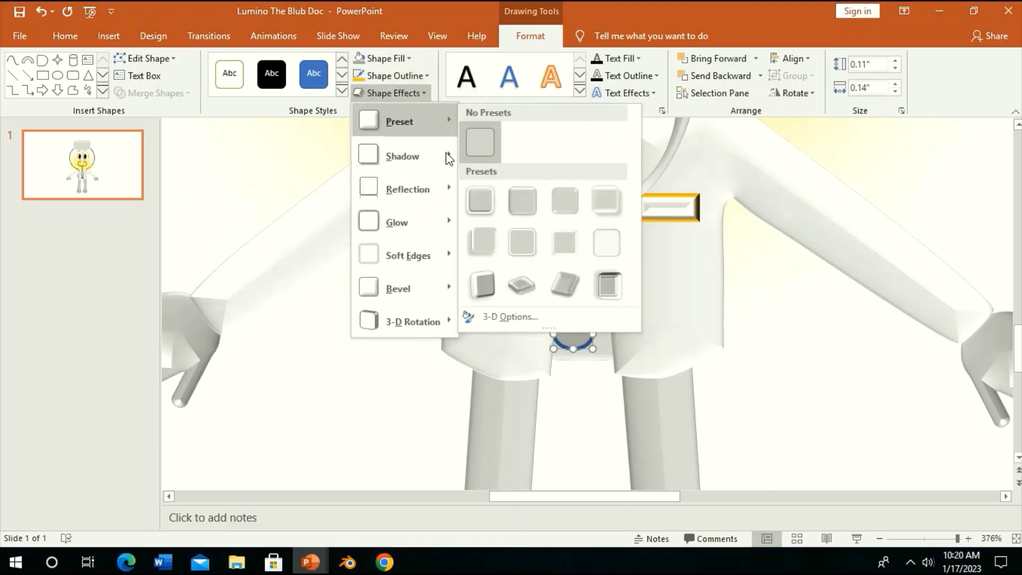
pyautogui.click(523, 209)
pyautogui.click(389, 91)
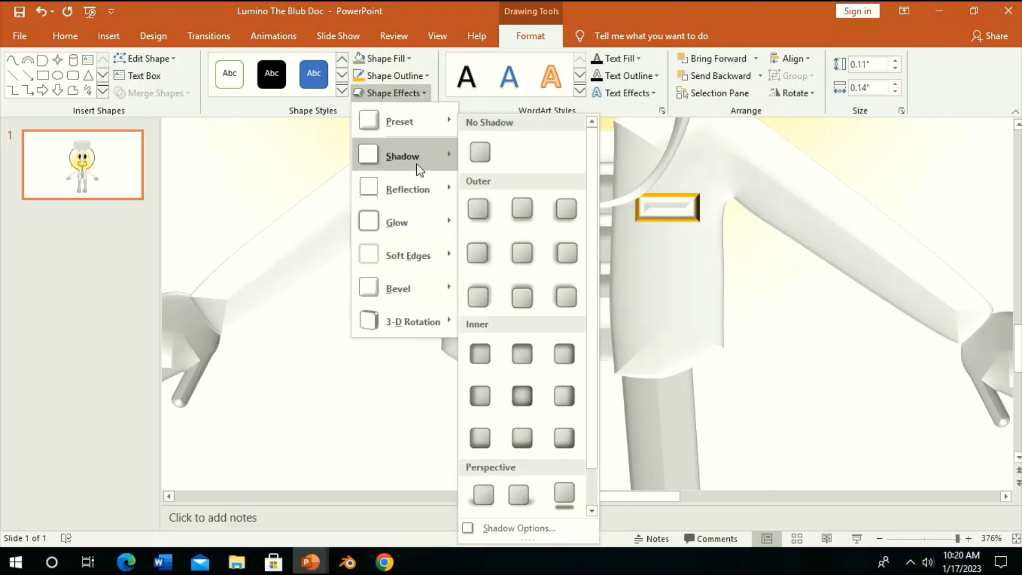
pyautogui.click(481, 164)
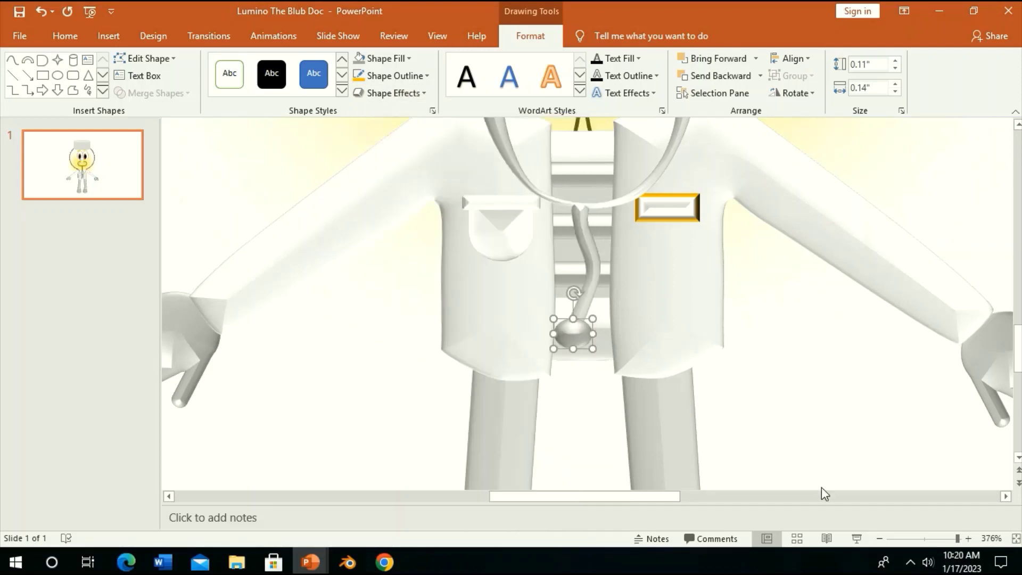
pyautogui.click(959, 538)
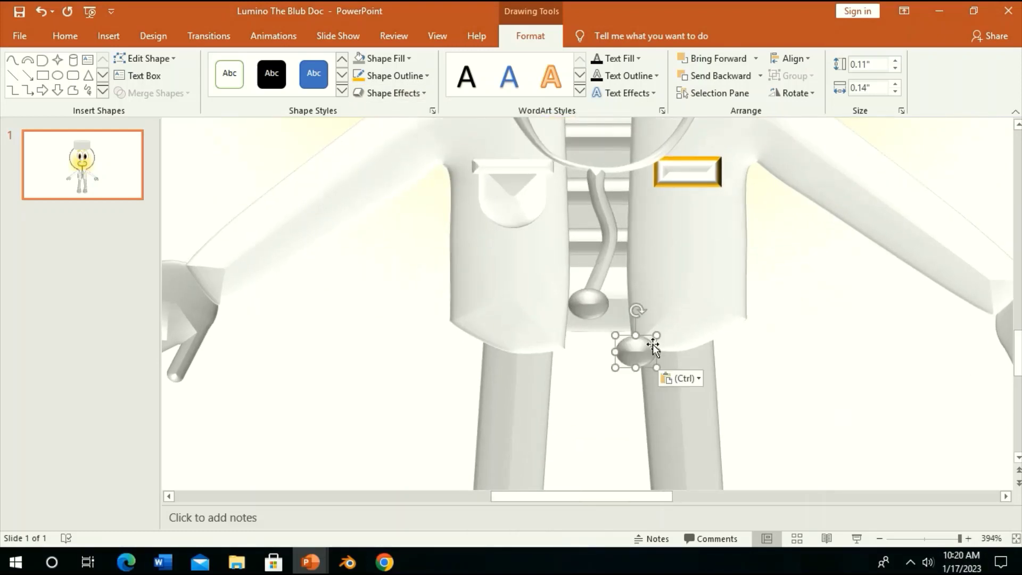
# - Centre the pasted oval on the chest piece as a black beveled disc with shadow
pyautogui.moveTo(660, 288)
pyautogui.mouseDown()
pyautogui.moveTo(612, 281)
pyautogui.moveTo(595, 308)
pyautogui.mouseUp()
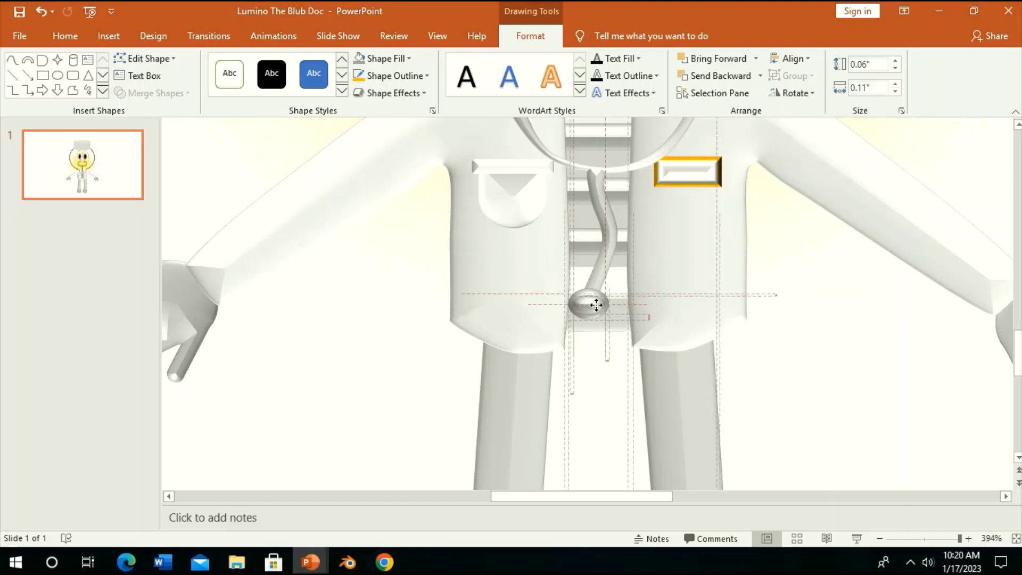
pyautogui.moveTo(595, 307); pyautogui.dragTo(593, 302)
pyautogui.click(286, 91)
pyautogui.click(391, 92)
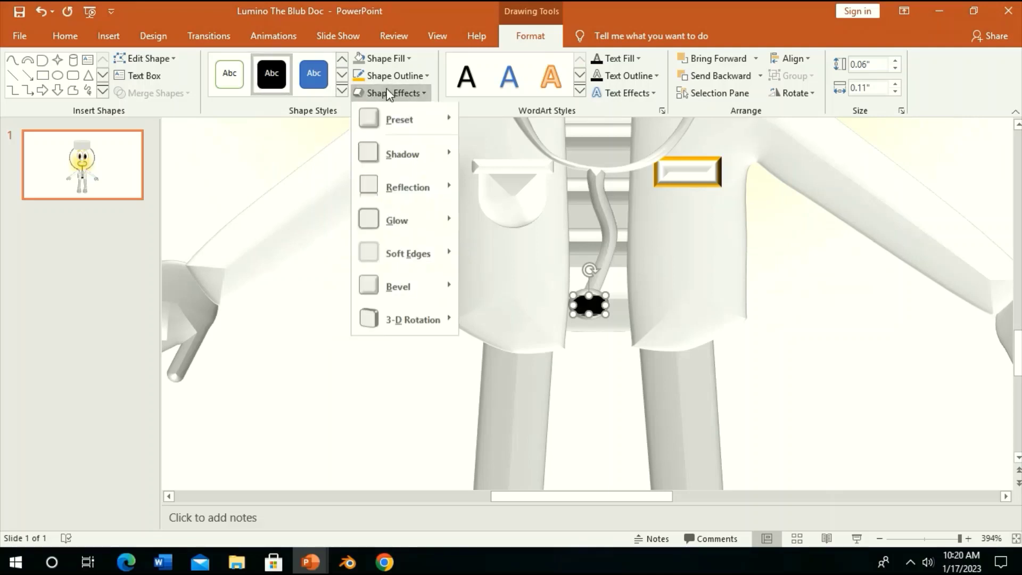
pyautogui.click(523, 209)
pyautogui.click(394, 92)
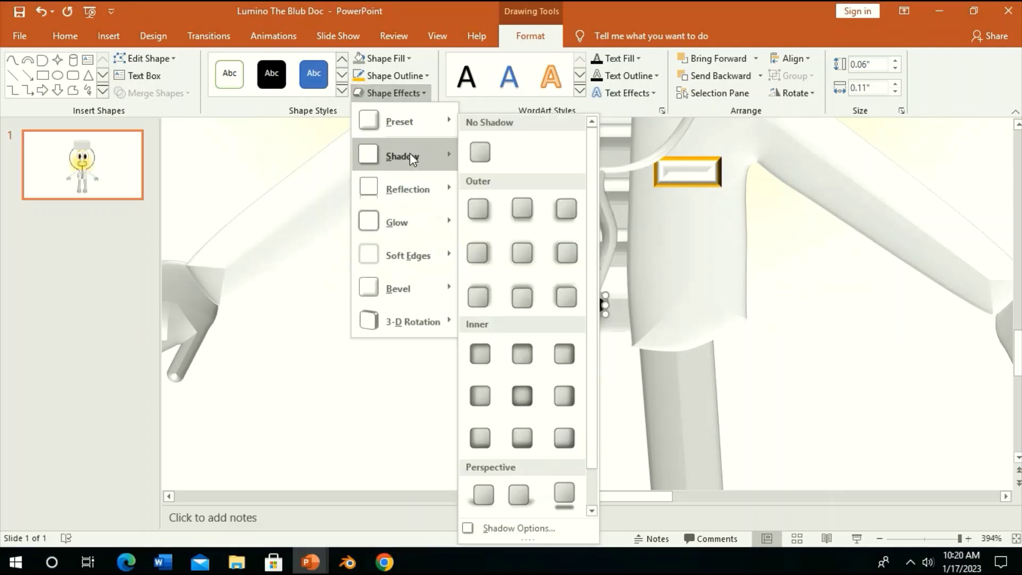
pyautogui.click(484, 151)
pyautogui.click(356, 331)
pyautogui.scroll(1, 623, 256)
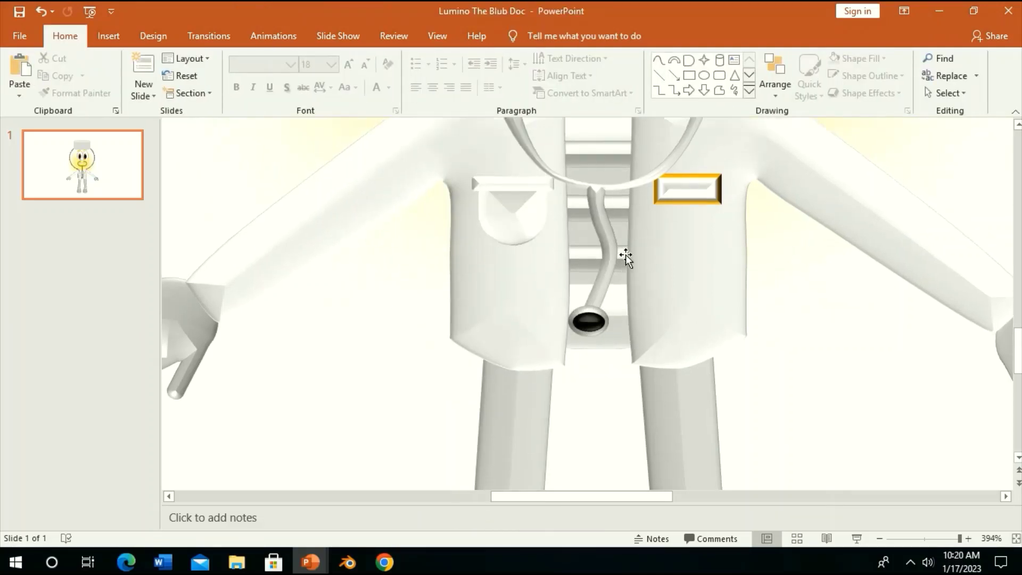
pyautogui.scroll(4, 623, 256)
pyautogui.scroll(-1, 626, 257)
pyautogui.scroll(-4, 625, 254)
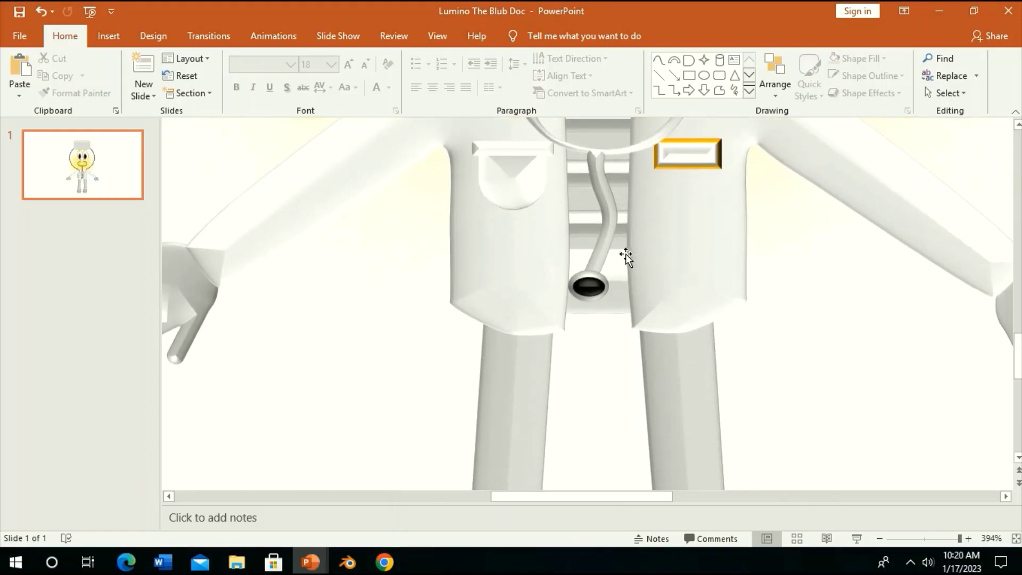
# - Zoom out to view the whole character, then zoom slightly back in
pyautogui.scroll(5, 625, 254)
pyautogui.scroll(4, 625, 254)
pyautogui.scroll(4, 625, 253)
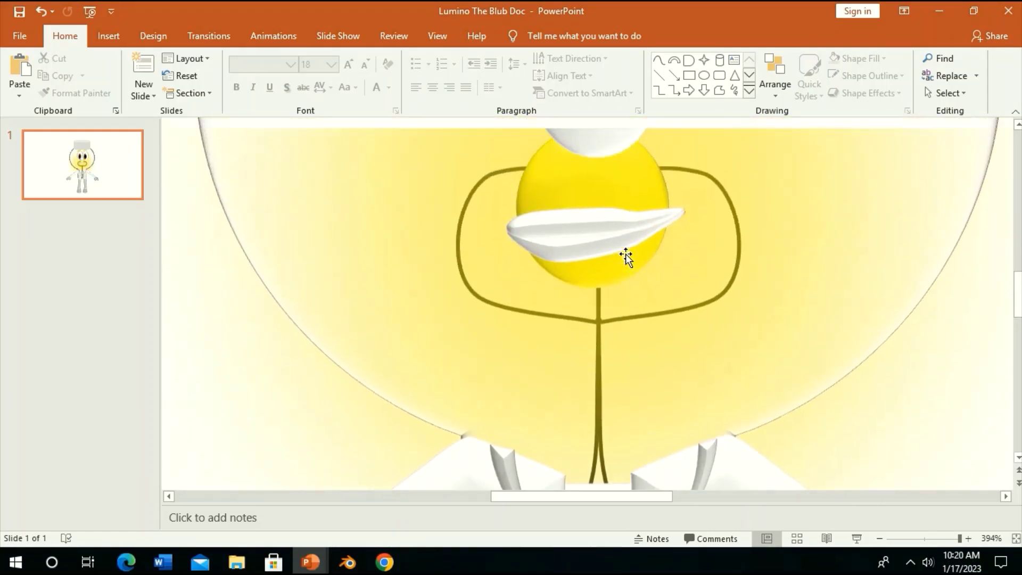
pyautogui.scroll(4, 625, 254)
pyautogui.scroll(4, 625, 254)
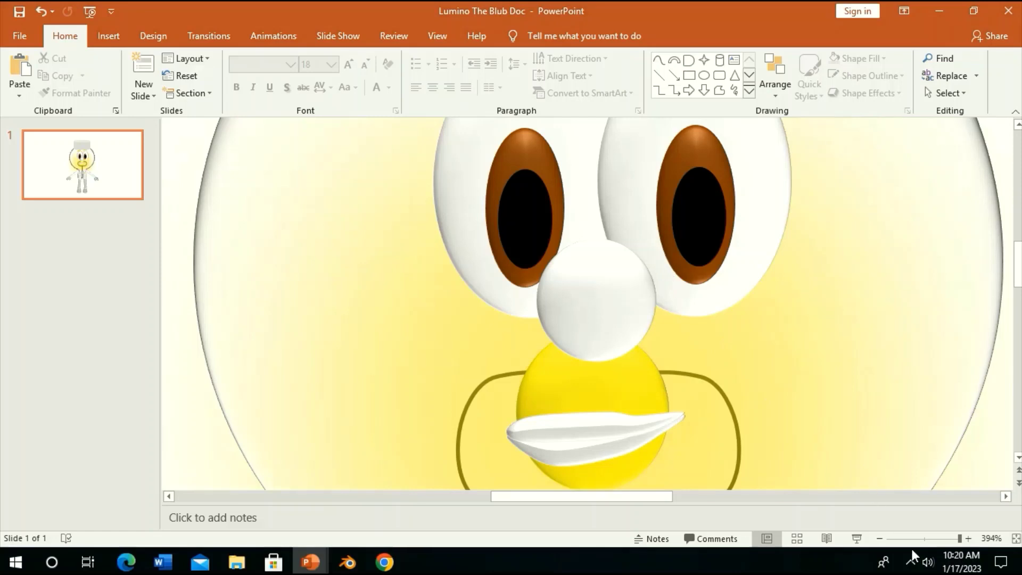
pyautogui.keyDown('ctrl'); pyautogui.scroll(-10, 668, 280); pyautogui.keyUp('ctrl')
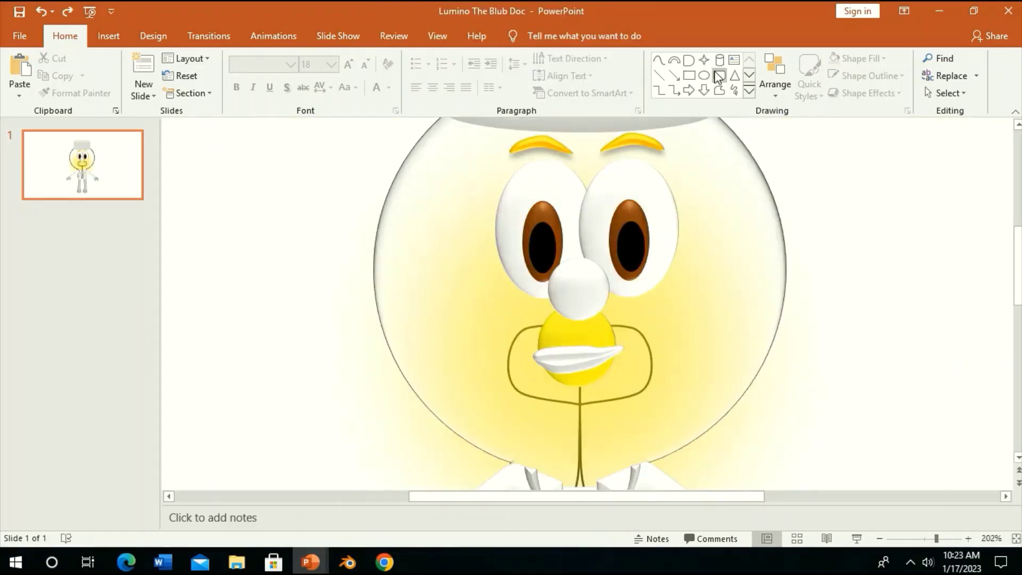
# - Draw a rounded rectangle over the mouth with a white fill, bevel preset and shadow
pyautogui.click(719, 77)
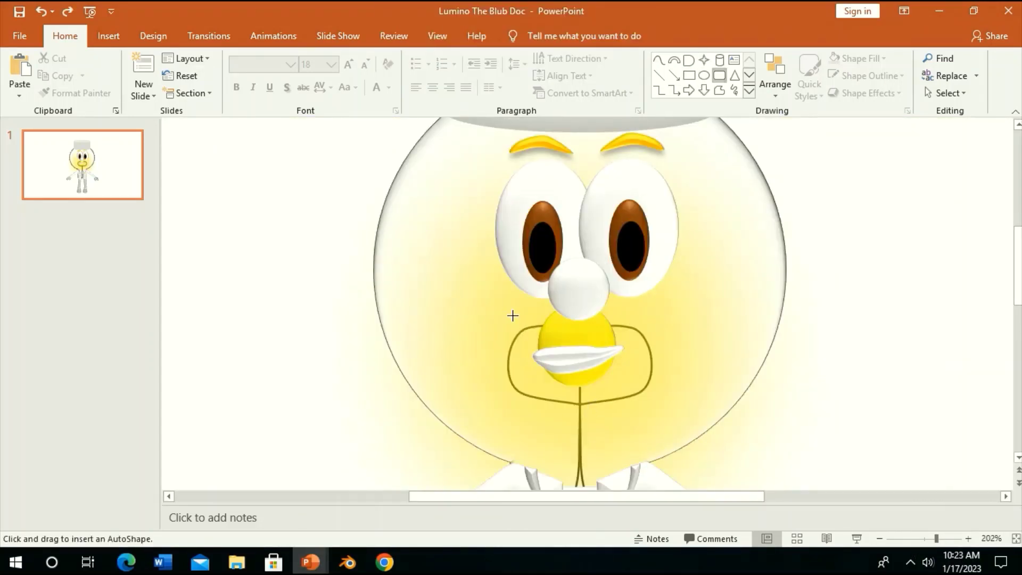
pyautogui.moveTo(518, 320)
pyautogui.mouseDown()
pyautogui.moveTo(700, 415)
pyautogui.moveTo(626, 402)
pyautogui.mouseUp()
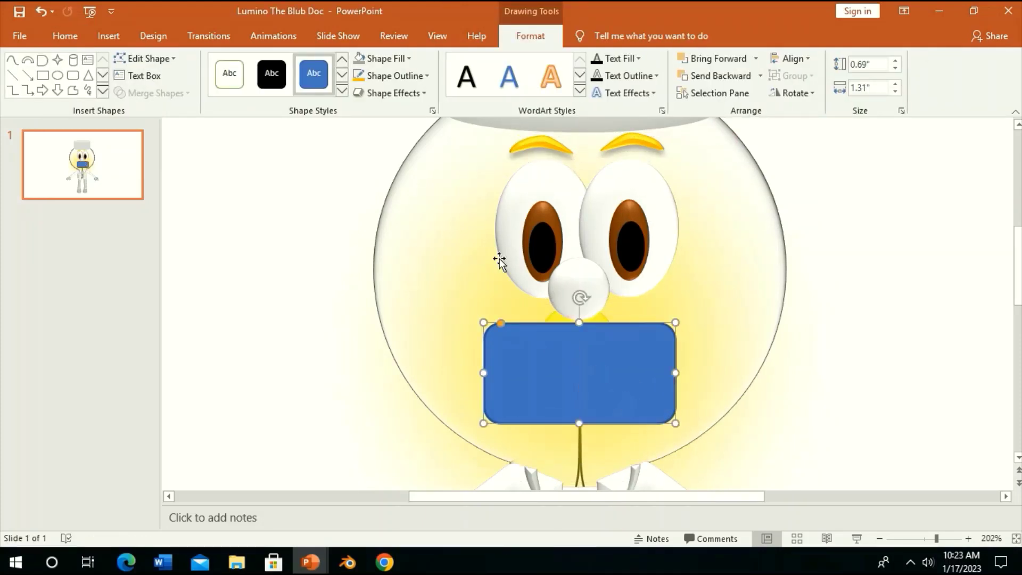
pyautogui.click(381, 58)
pyautogui.click(385, 58)
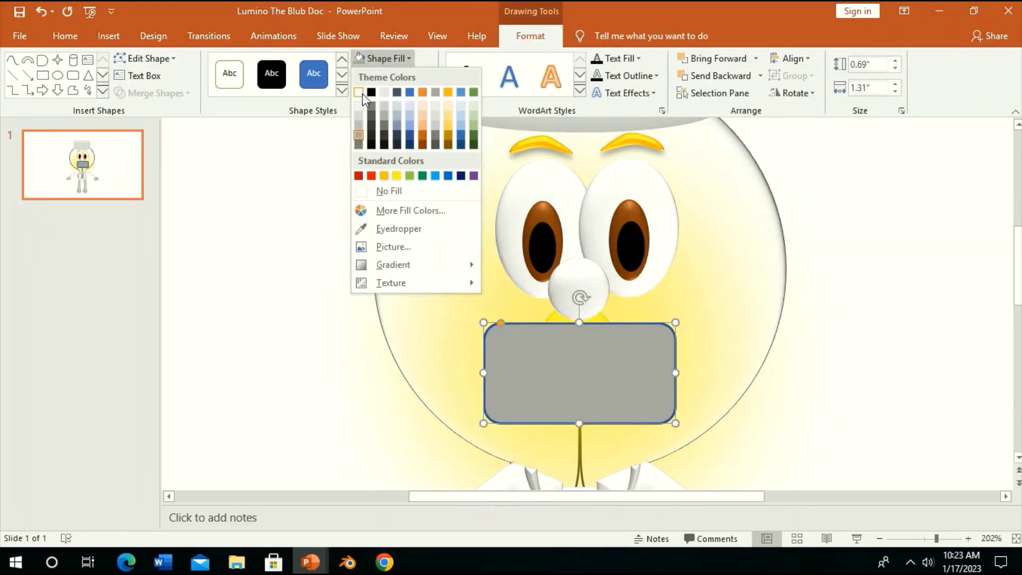
pyautogui.click(362, 88)
pyautogui.click(373, 93)
pyautogui.click(521, 208)
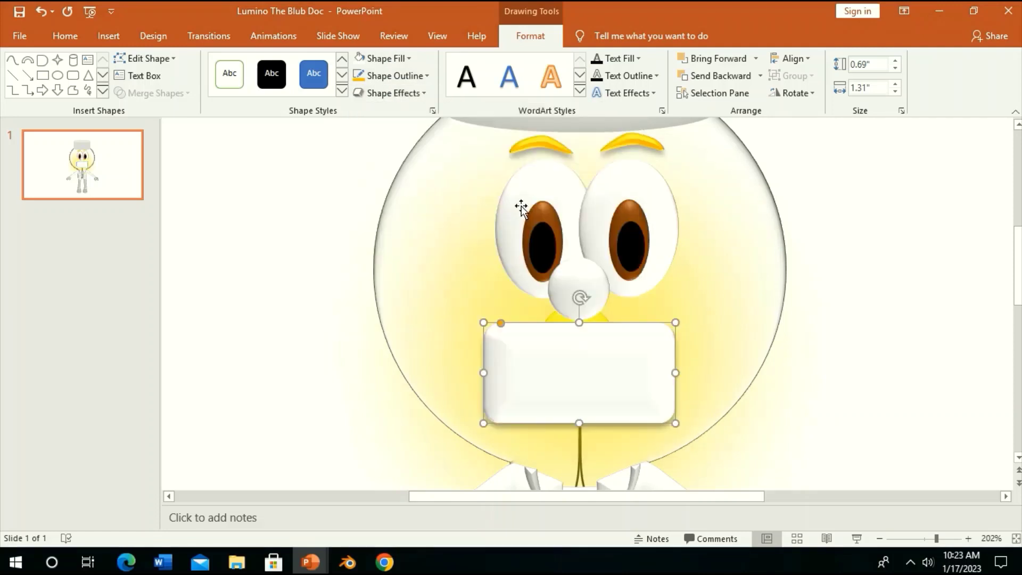
pyautogui.click(401, 99)
pyautogui.click(506, 202)
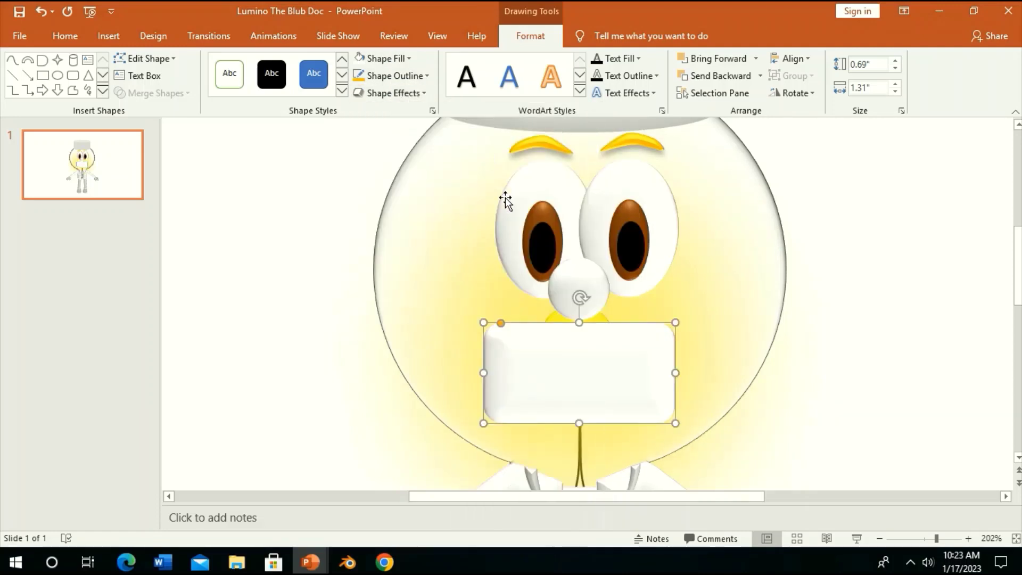
pyautogui.click(64, 36)
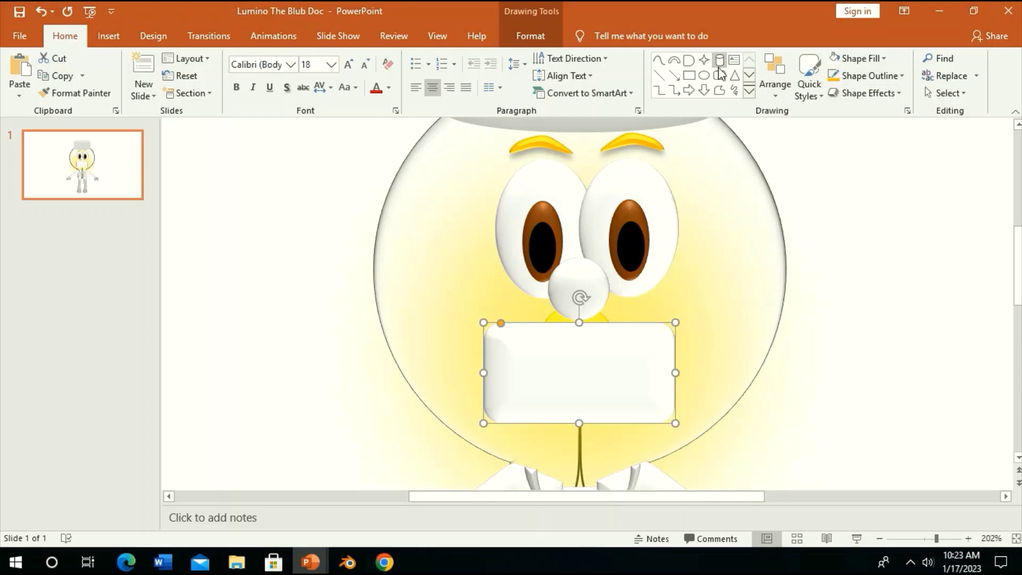
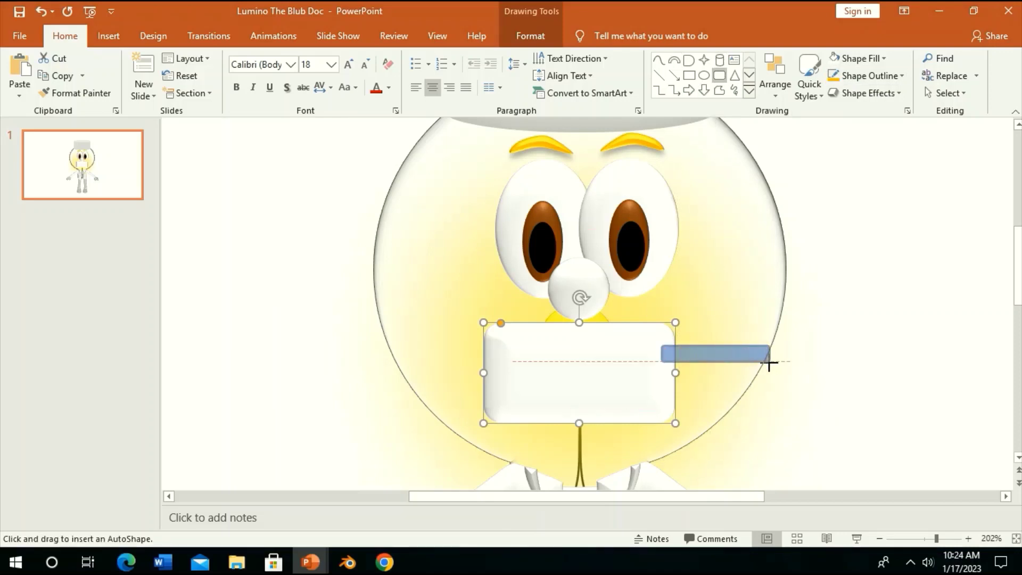
# - Tilt the new thin bar against the sign's right edge and group both right-hand bars
pyautogui.moveTo(717, 321); pyautogui.dragTo(712, 318)
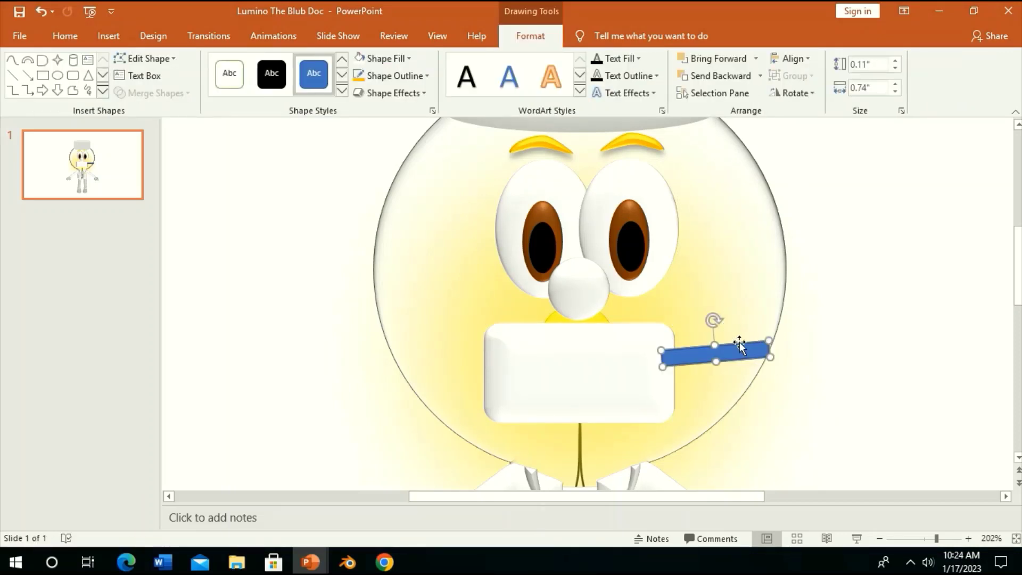
pyautogui.moveTo(745, 352)
pyautogui.mouseDown()
pyautogui.moveTo(807, 396)
pyautogui.moveTo(796, 370)
pyautogui.moveTo(703, 393)
pyautogui.mouseUp()
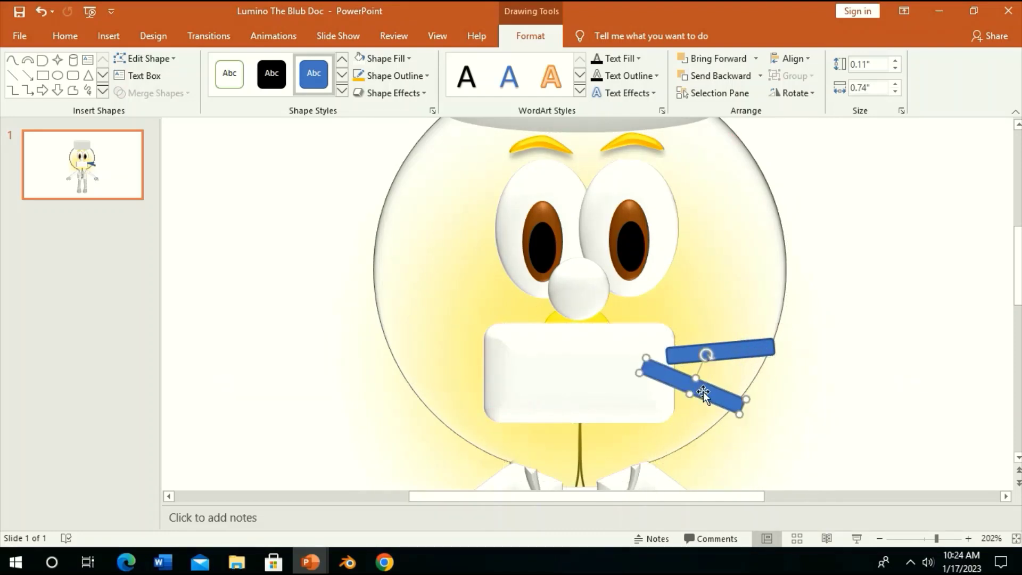
pyautogui.keyDown('shift'); pyautogui.click(725, 347); pyautogui.keyUp('shift')
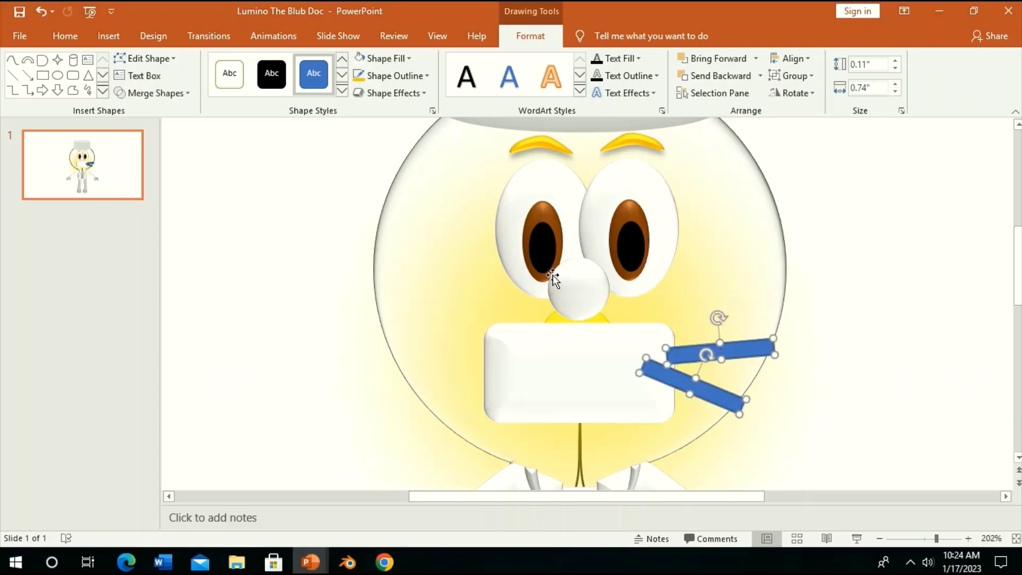
pyautogui.click(791, 93)
pyautogui.click(791, 76)
# - Duplicate the bar pair, flip it horizontally onto the sign's left side, then ungroup both pairs
pyautogui.click(65, 36)
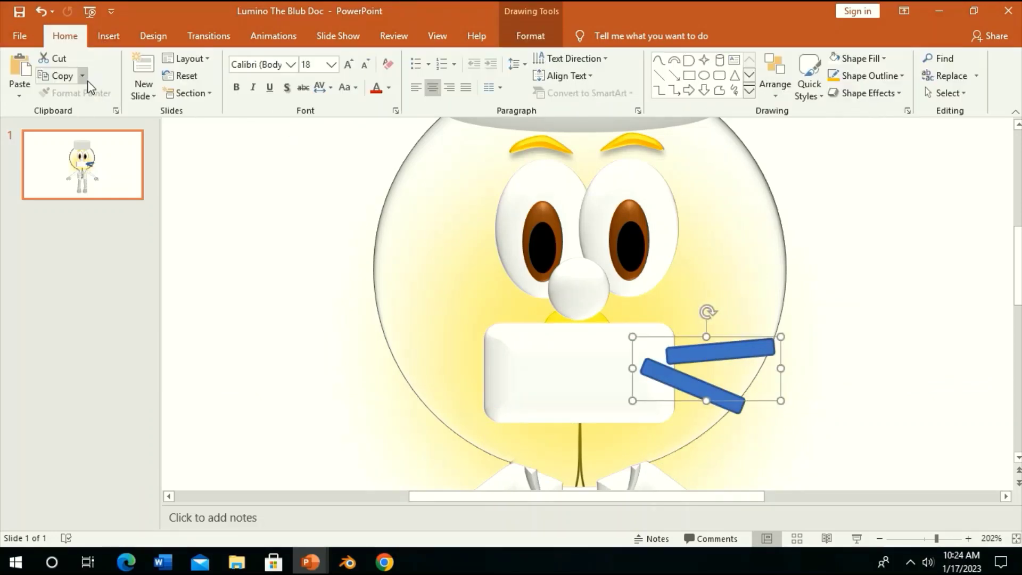
pyautogui.click(58, 75)
pyautogui.hotkey('ctrl', 'v')
pyautogui.click(530, 35)
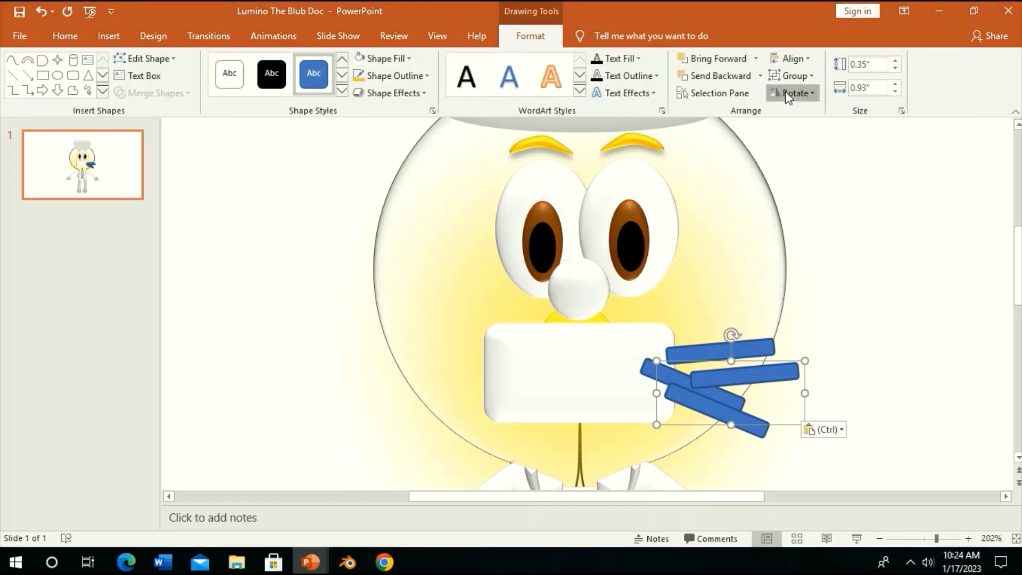
pyautogui.click(792, 93)
pyautogui.click(821, 165)
pyautogui.moveTo(729, 337)
pyautogui.mouseDown()
pyautogui.moveTo(458, 386)
pyautogui.moveTo(491, 382)
pyautogui.mouseUp()
pyautogui.keyDown('shift'); pyautogui.click(664, 374); pyautogui.keyUp('shift')
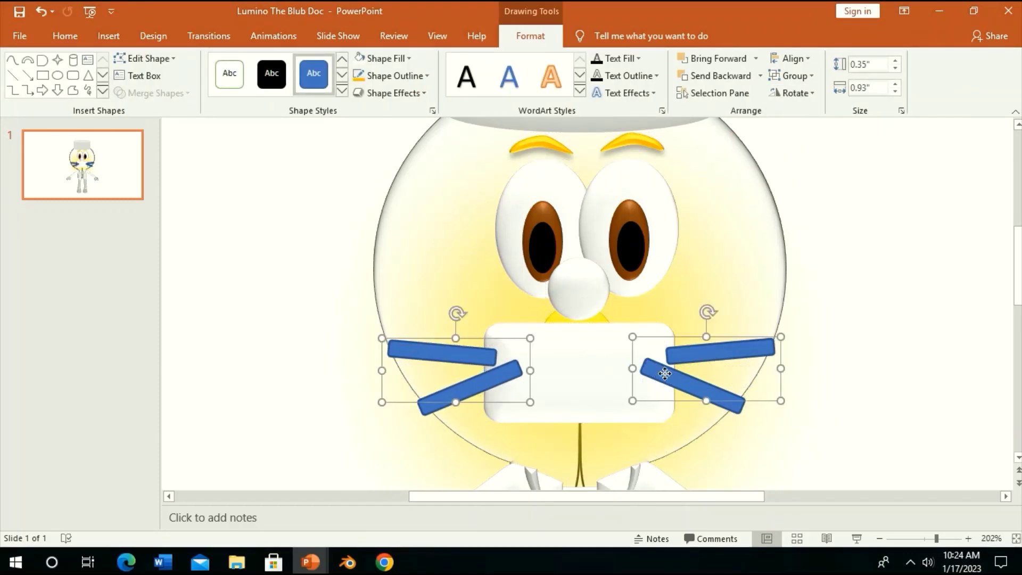
pyautogui.click(791, 75)
pyautogui.click(800, 137)
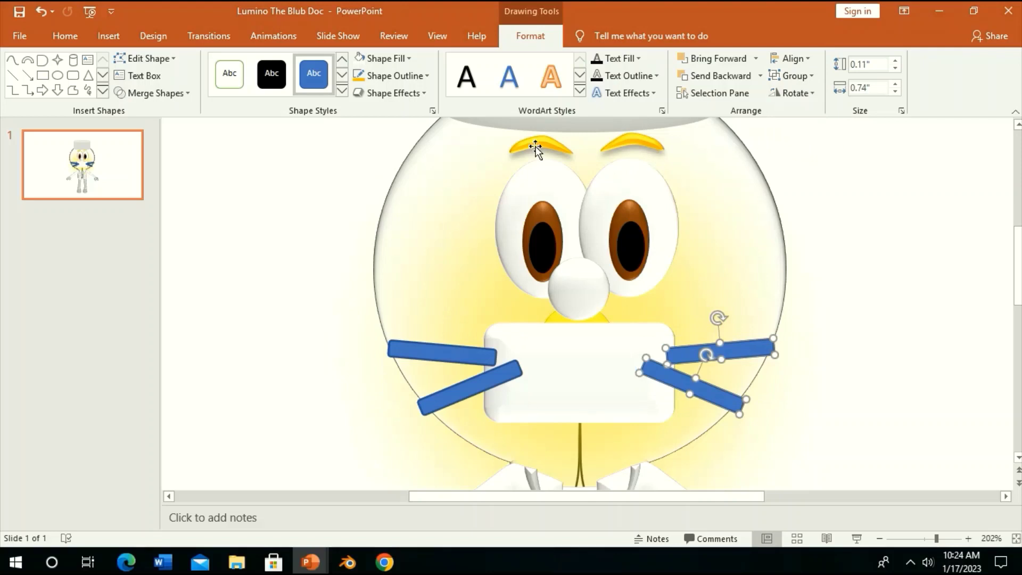
# - Copy the sign's white formatting onto all four stick bars with Format Painter
pyautogui.click(543, 413)
pyautogui.click(65, 36)
pyautogui.click(84, 95)
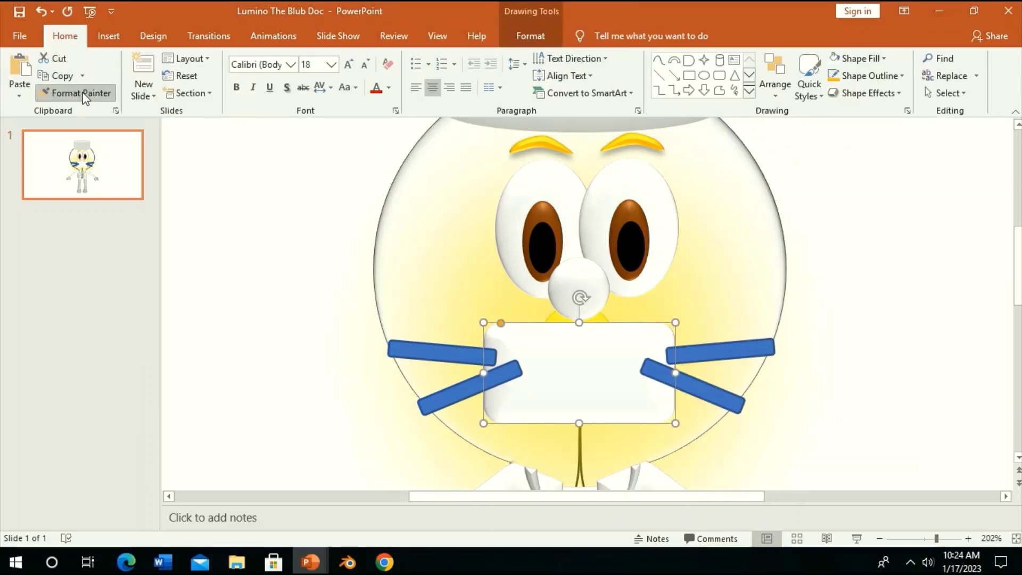
pyautogui.click(692, 389)
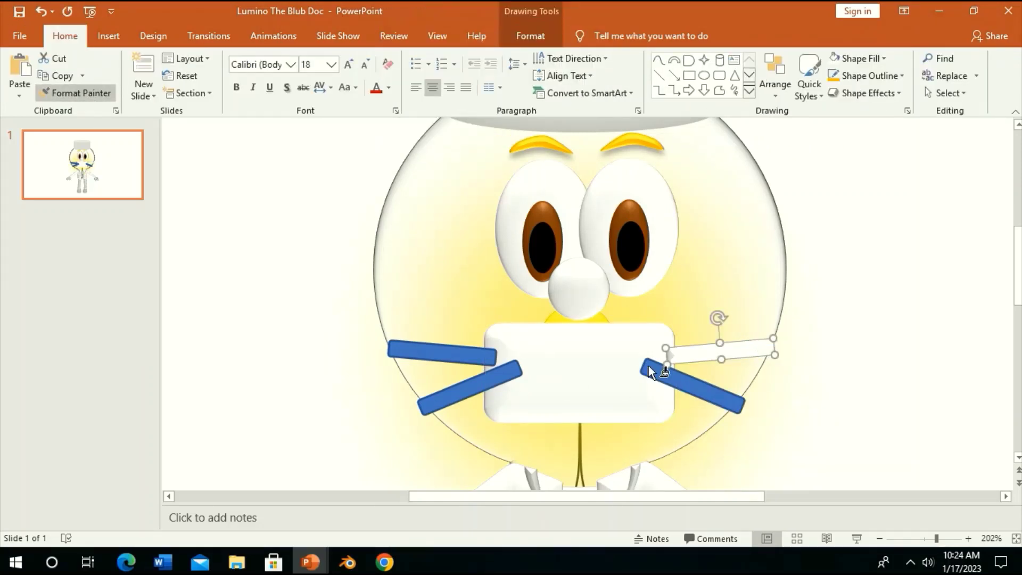
pyautogui.click(80, 93)
pyautogui.click(451, 353)
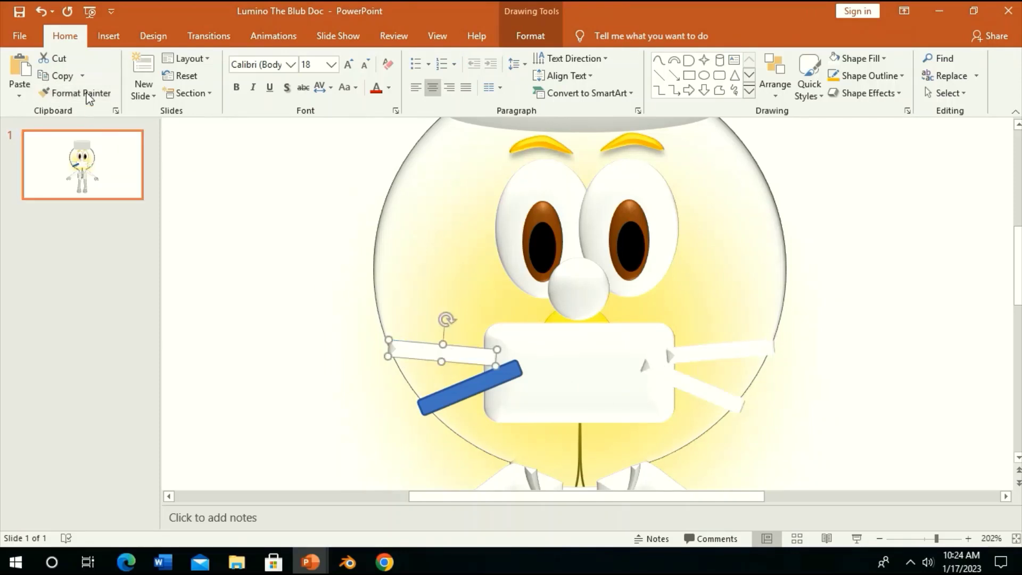
pyautogui.click(80, 93)
pyautogui.click(428, 382)
# - Select the sign with all four bars and combine them using Merge Shapes > Union
pyautogui.click(612, 401)
pyautogui.keyDown('shift'); pyautogui.click(454, 353); pyautogui.keyUp('shift')
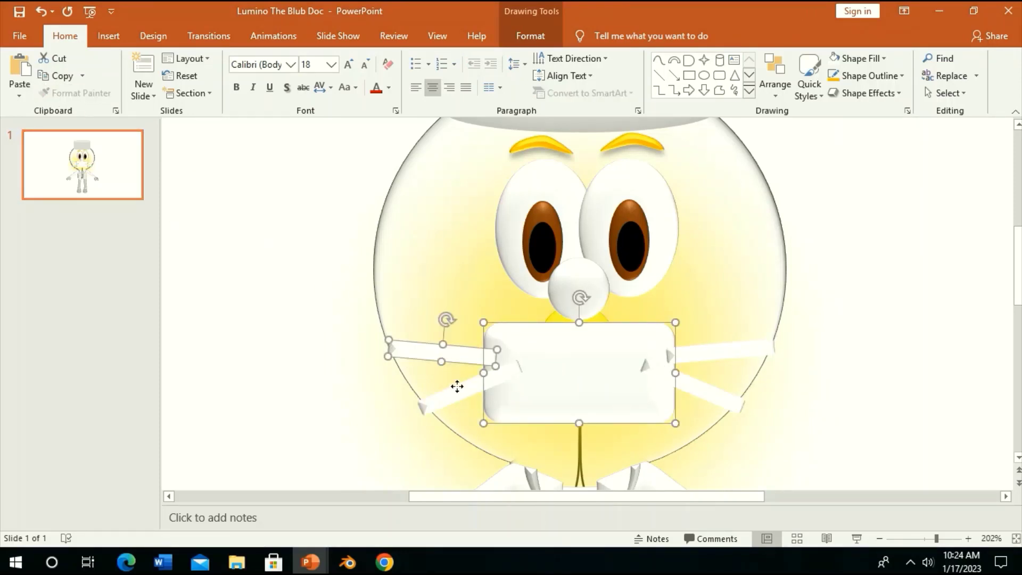
pyautogui.keyDown('shift'); pyautogui.click(456, 391); pyautogui.keyUp('shift')
pyautogui.click(39, 11)
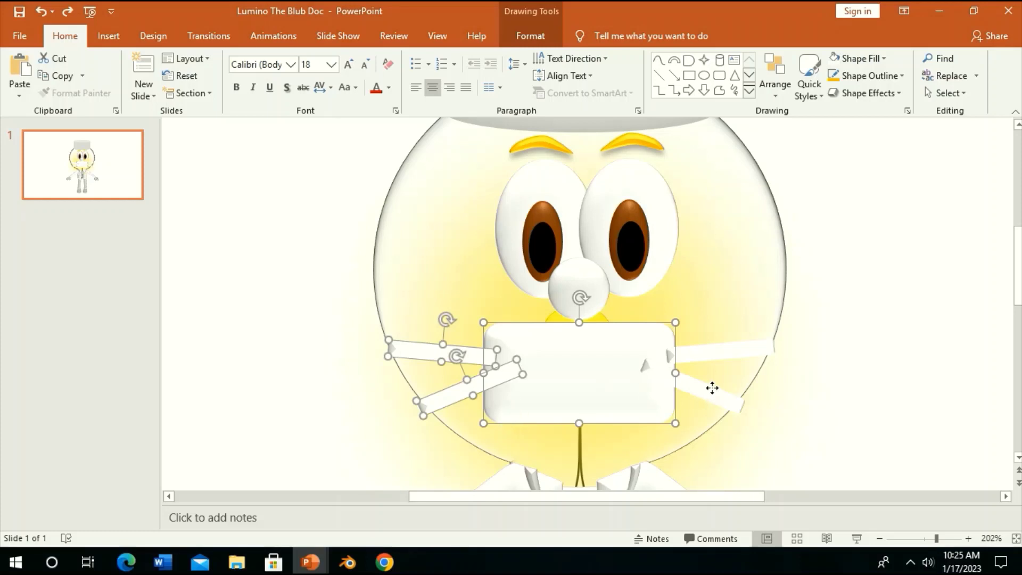
pyautogui.keyDown('shift'); pyautogui.click(713, 387); pyautogui.keyUp('shift')
pyautogui.keyDown('shift'); pyautogui.click(729, 346); pyautogui.keyUp('shift')
pyautogui.click(530, 35)
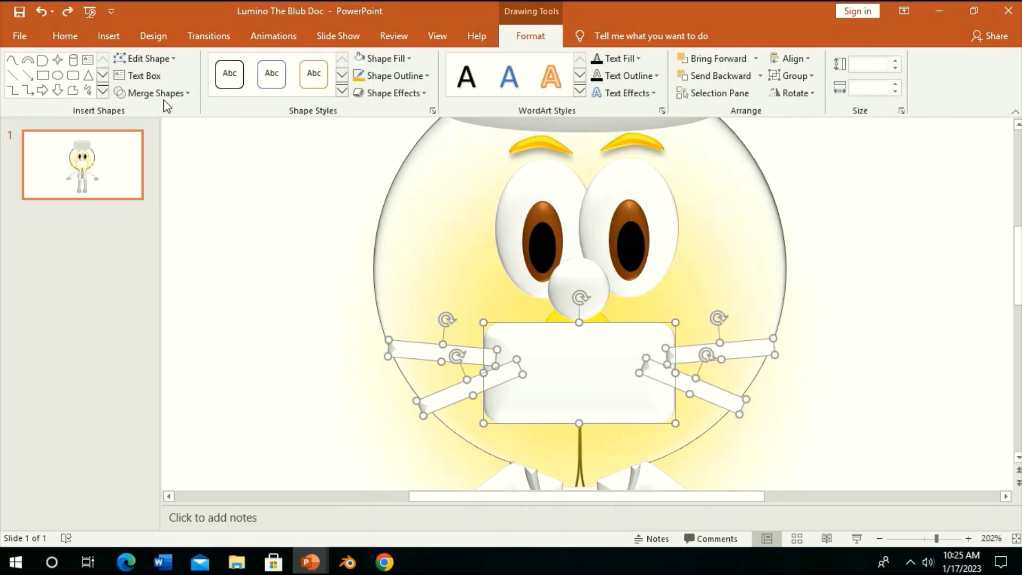
pyautogui.click(163, 94)
pyautogui.click(164, 118)
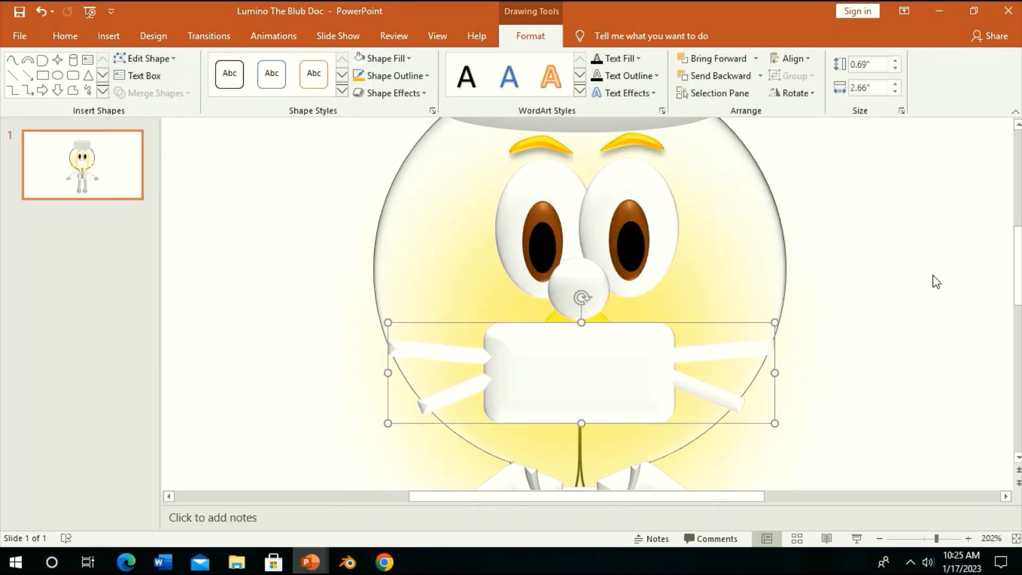